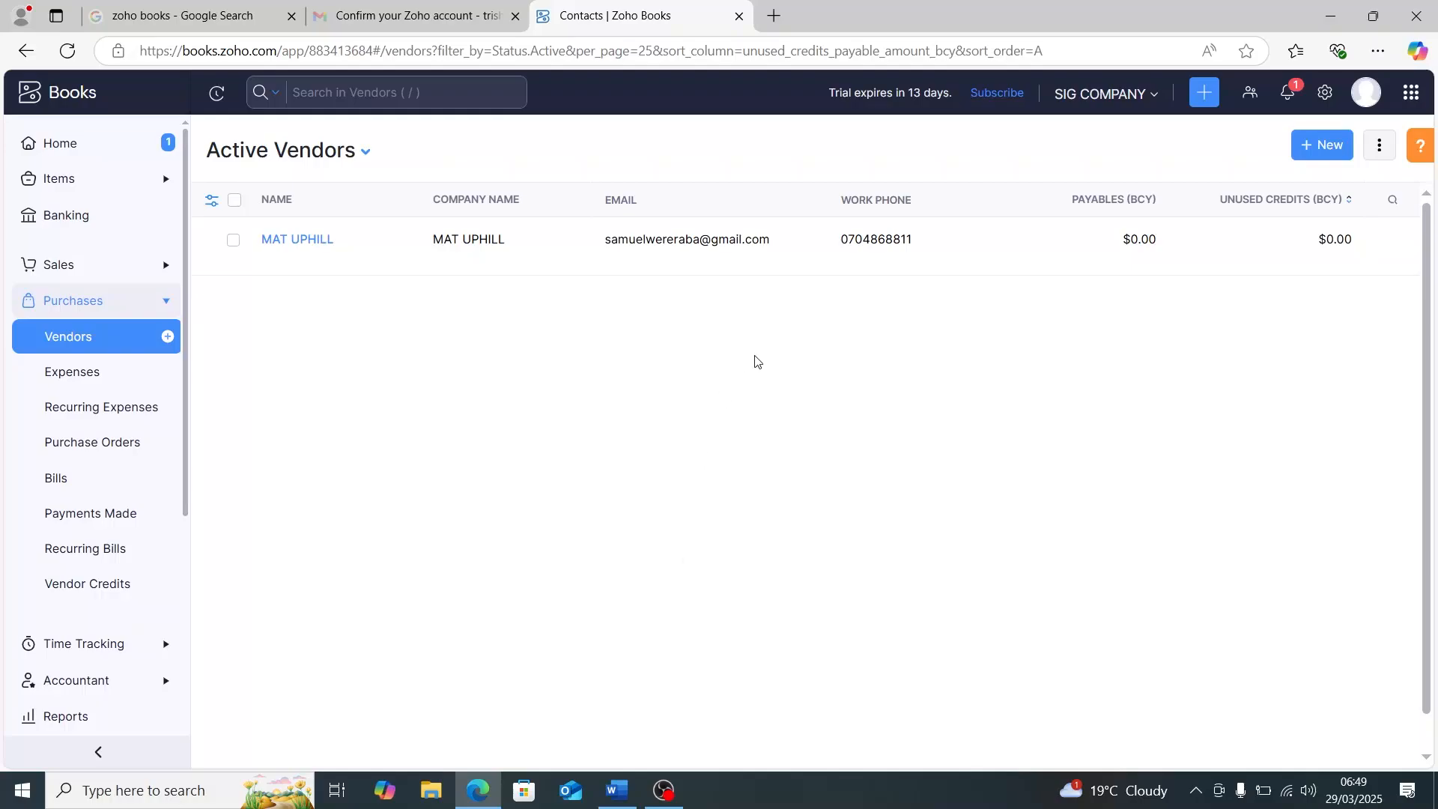
Step: Open the organization's opening balances for editing and look through the checklist, migration date and account sections
{"action": "left_click", "coordinate": [1327, 94]}
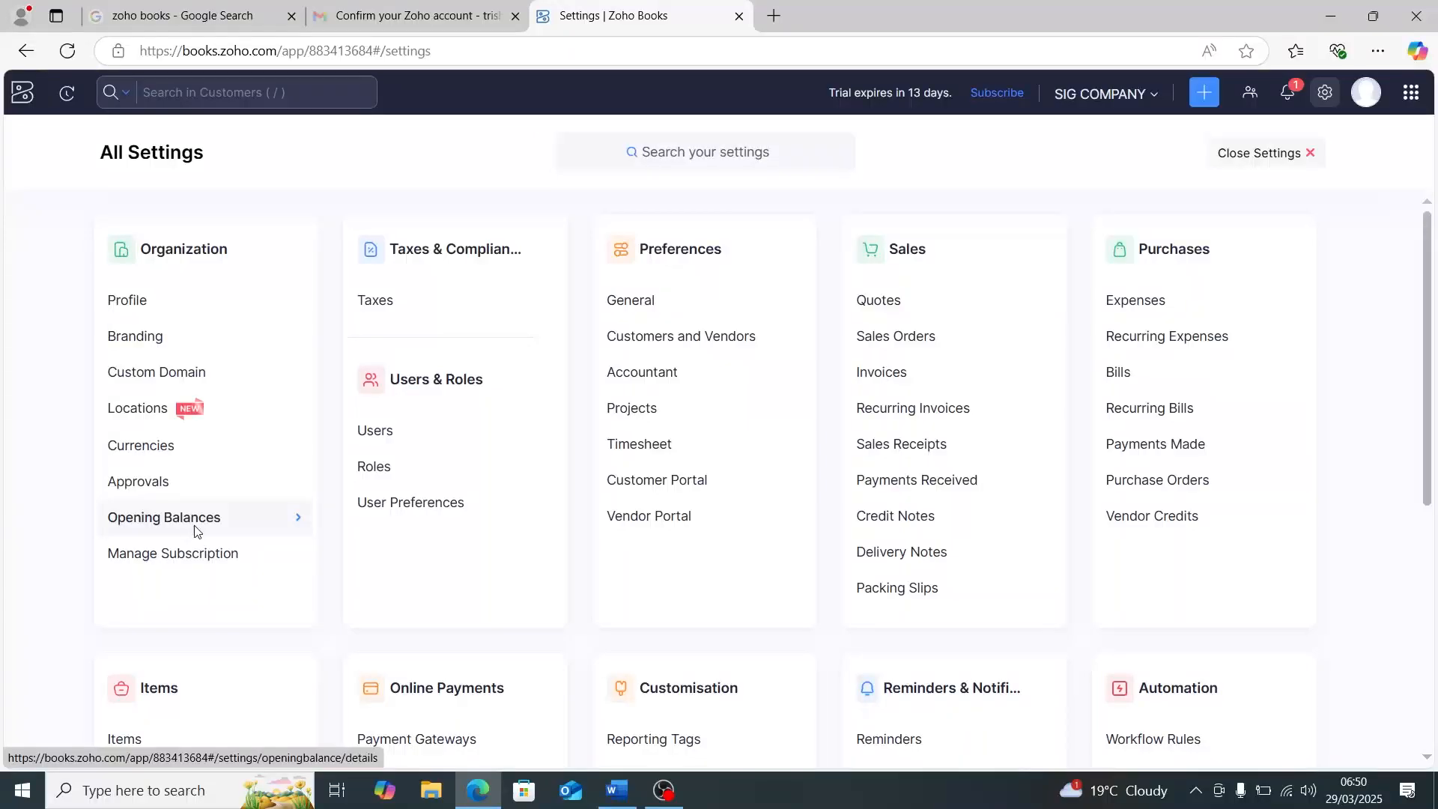
{"action": "left_click", "coordinate": [195, 528]}
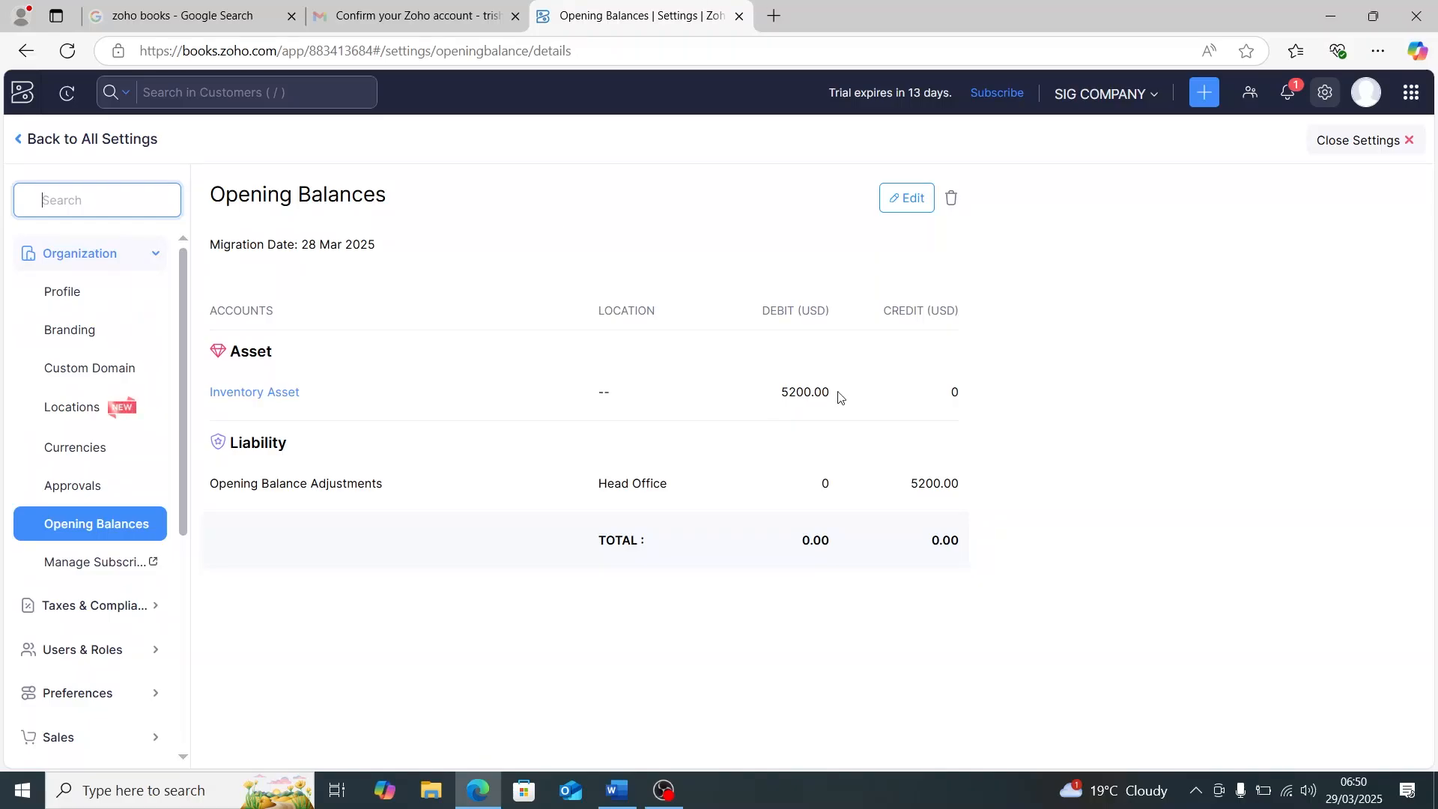
{"action": "left_click", "coordinate": [909, 207]}
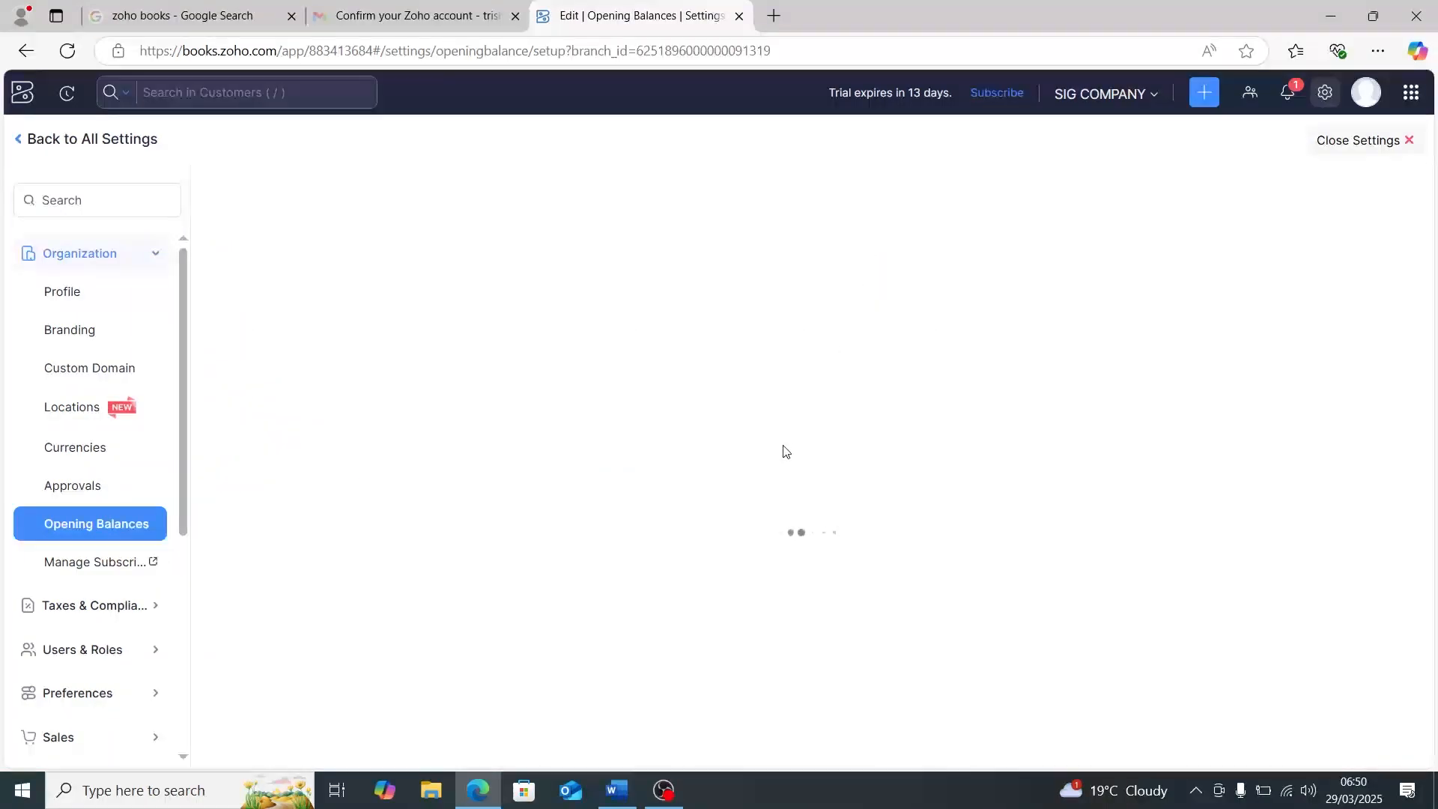
{"action": "scroll", "coordinate": [776, 446], "scroll_direction": "down", "scroll_amount": 8}
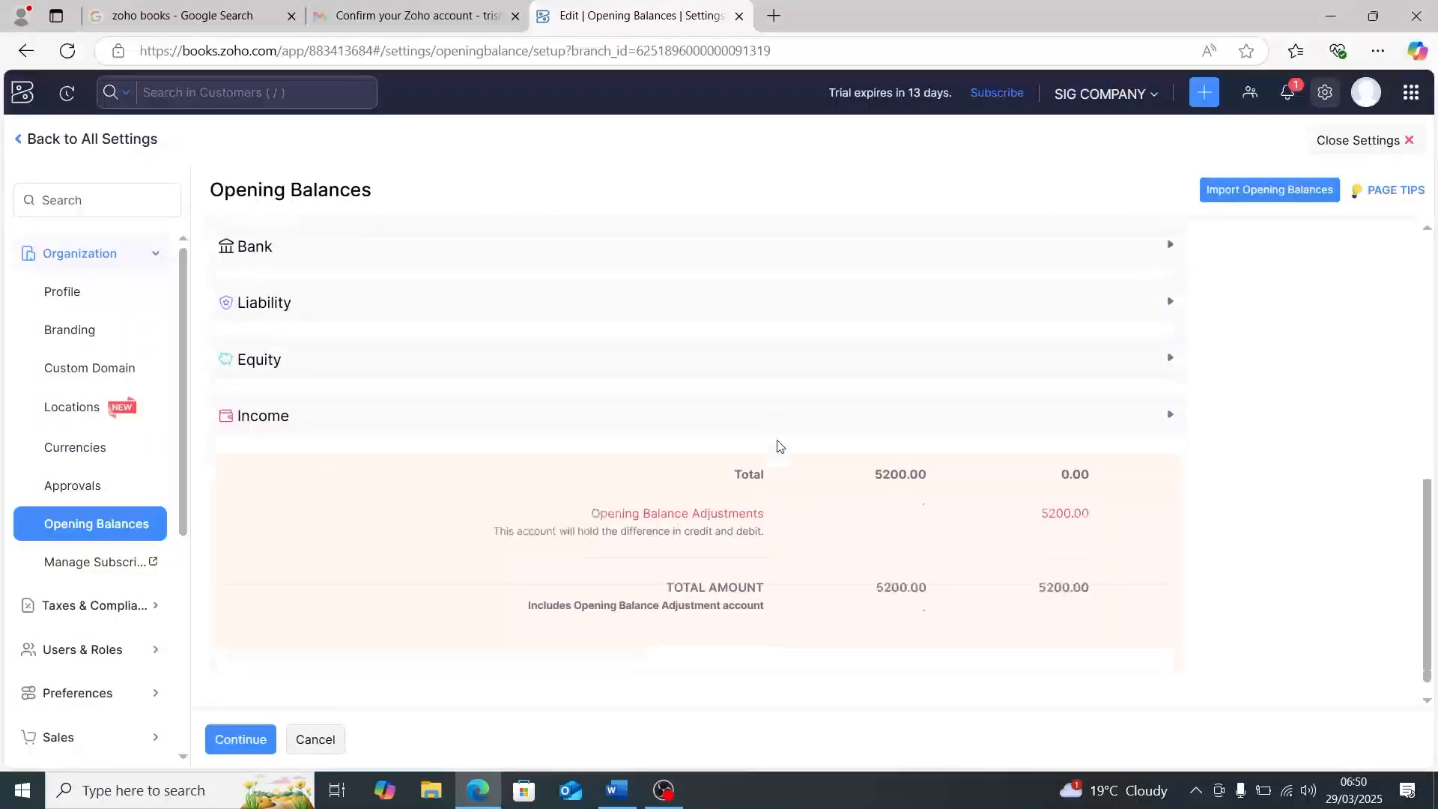
{"action": "scroll", "coordinate": [779, 443], "scroll_direction": "up", "scroll_amount": 5}
{"action": "scroll", "coordinate": [777, 442], "scroll_direction": "down", "scroll_amount": 3}
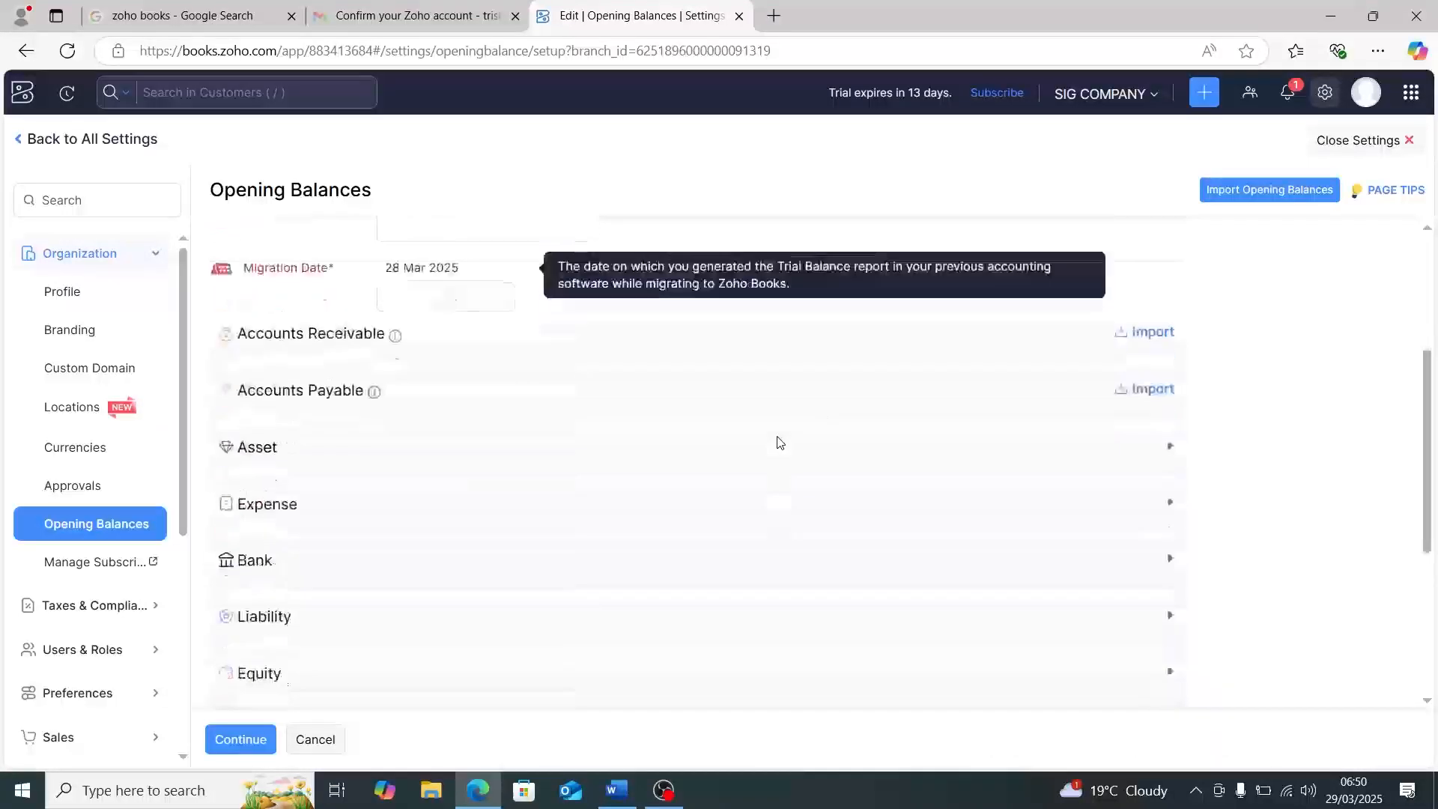
{"action": "scroll", "coordinate": [776, 442], "scroll_direction": "up", "scroll_amount": 4}
{"action": "scroll", "coordinate": [777, 442], "scroll_direction": "up", "scroll_amount": 2}
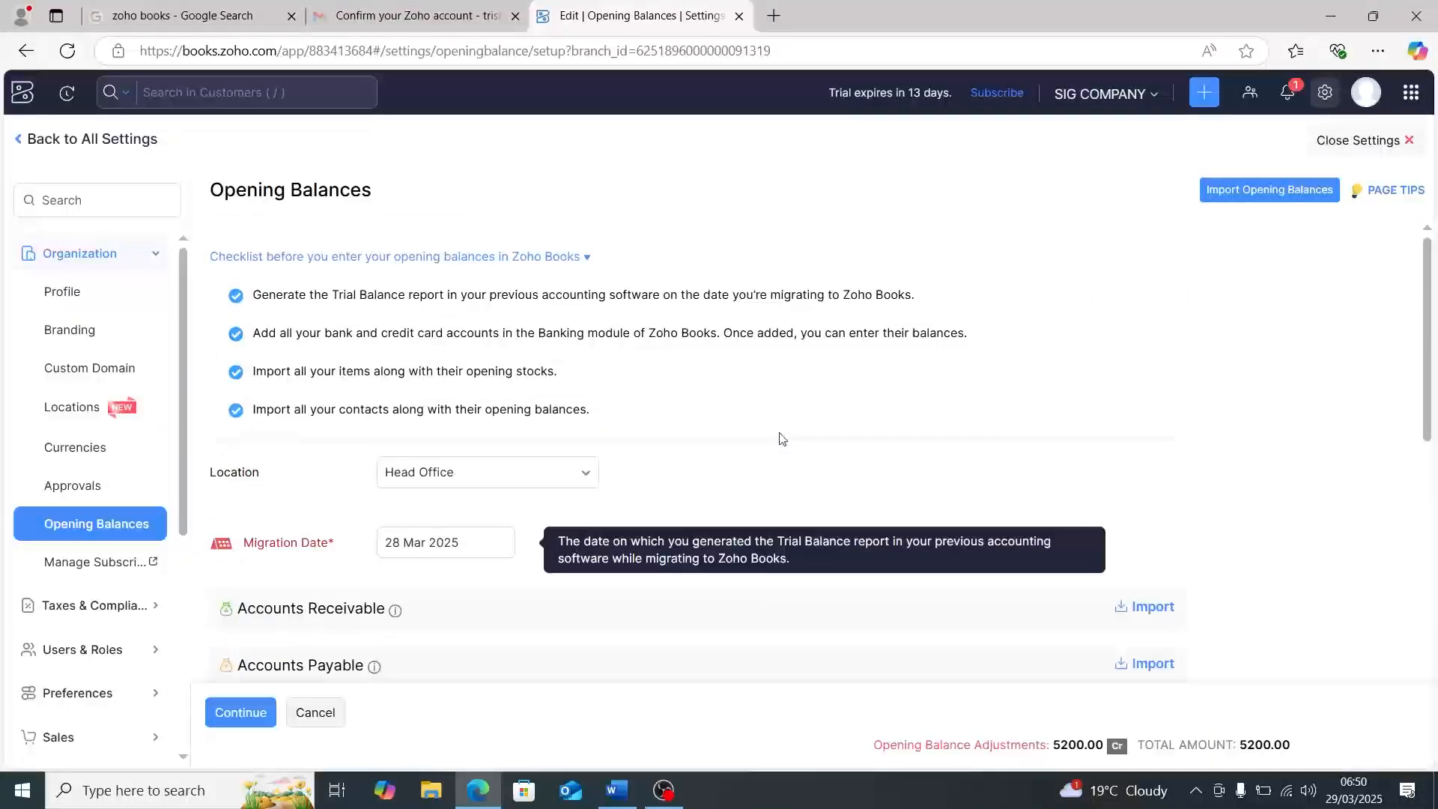
Step: Download the sample file from the opening balances import page and open it in Excel
{"action": "left_click", "coordinate": [1223, 204]}
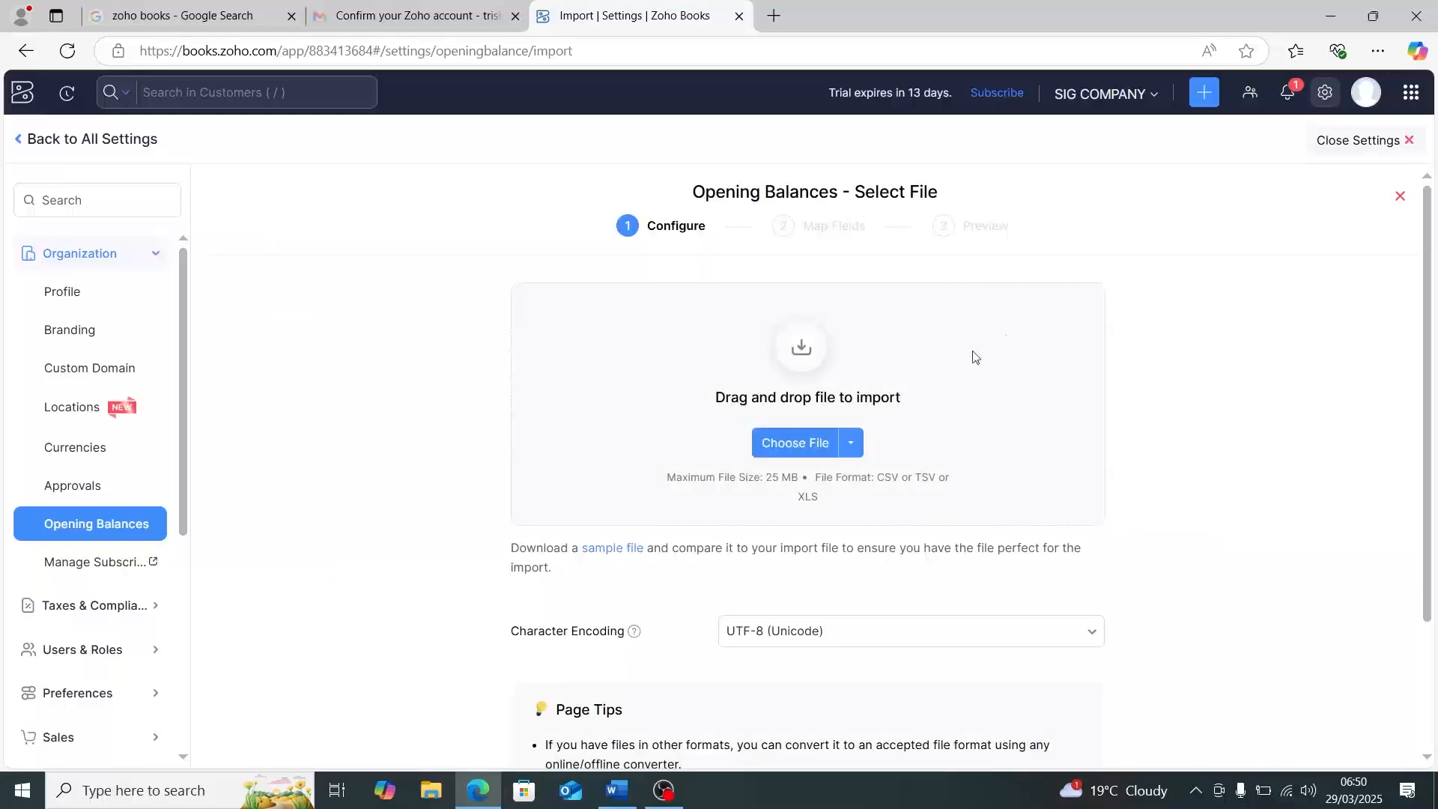
{"action": "scroll", "coordinate": [944, 384], "scroll_direction": "down", "scroll_amount": 2}
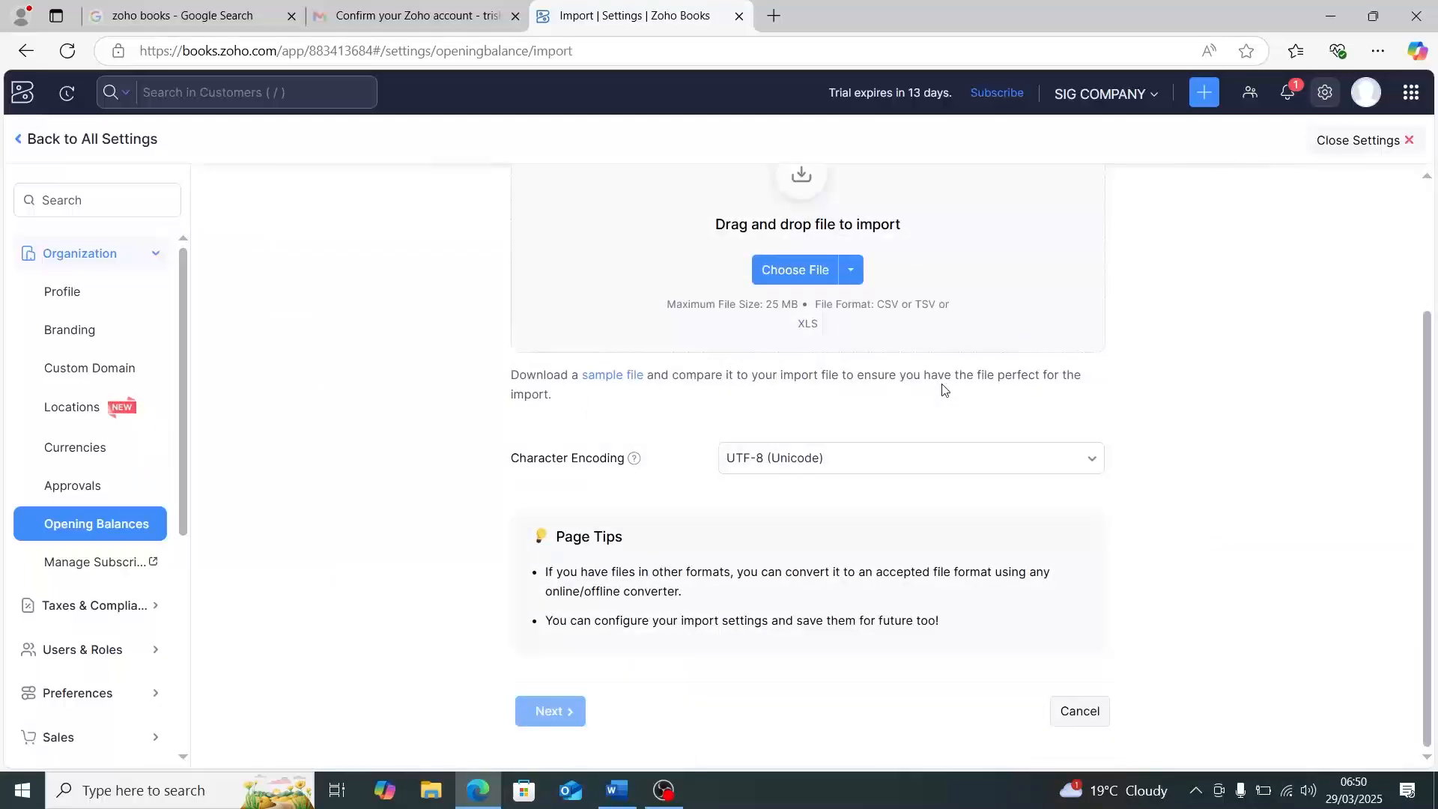
{"action": "scroll", "coordinate": [942, 391], "scroll_direction": "up", "scroll_amount": 2}
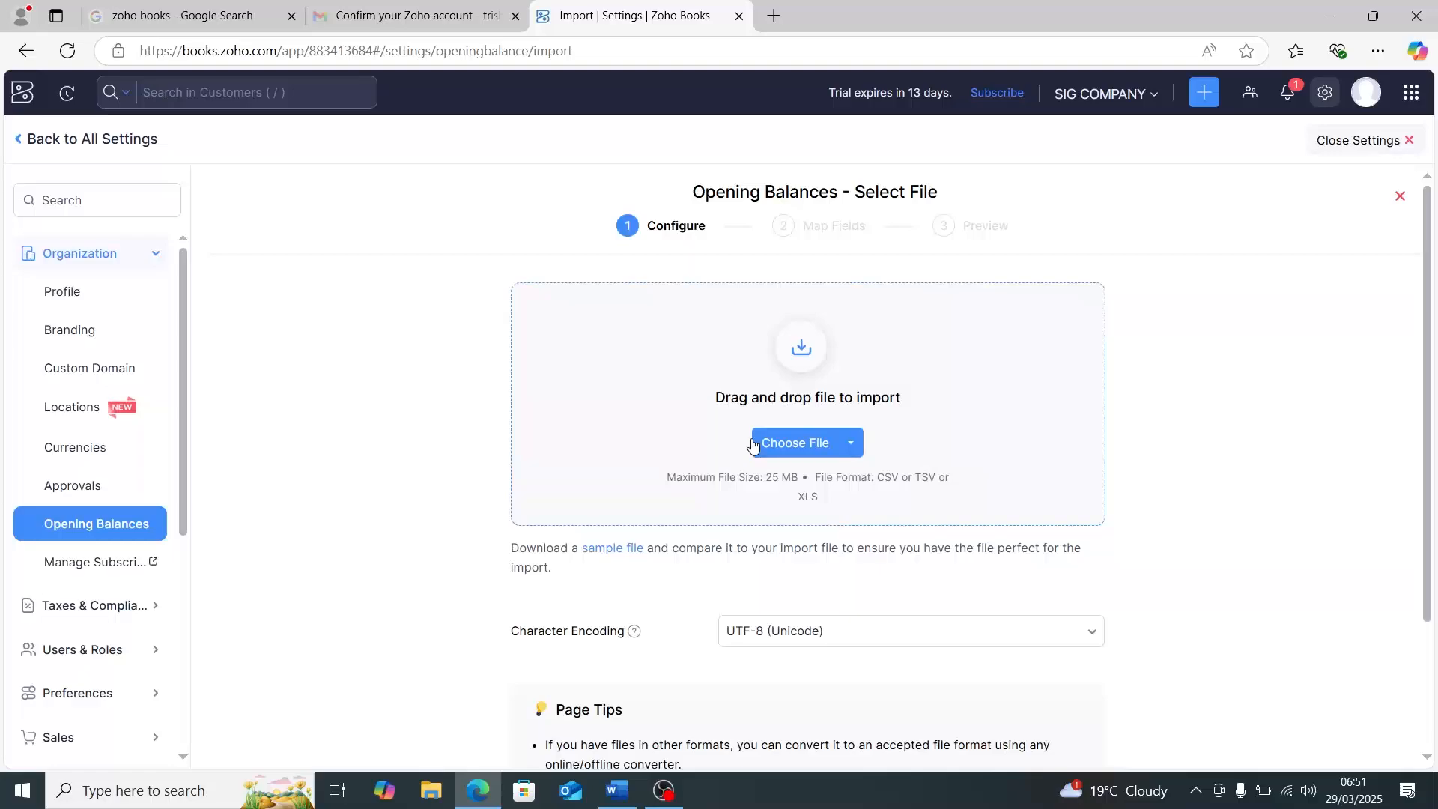
{"action": "left_click", "coordinate": [609, 554]}
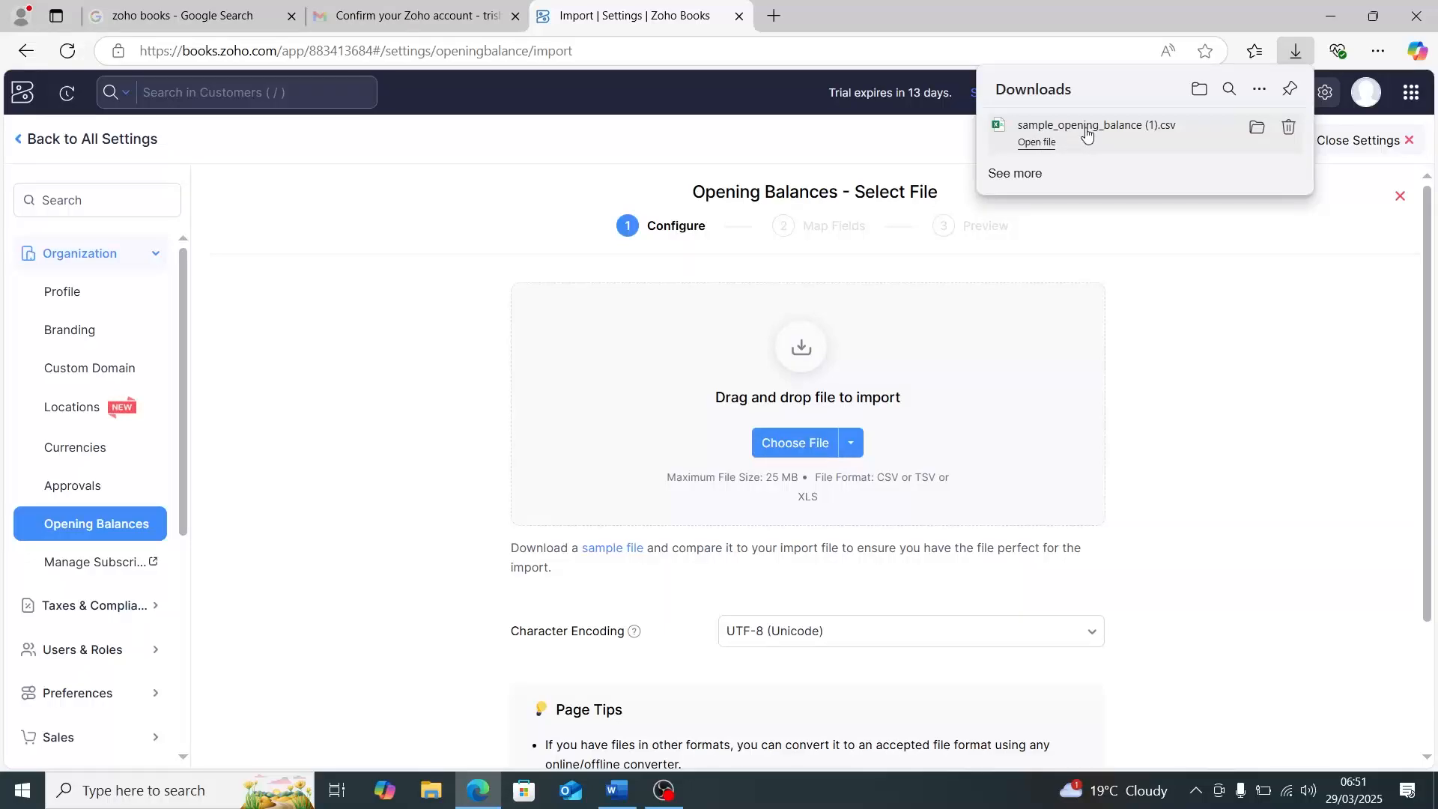
{"action": "left_click", "coordinate": [1043, 147]}
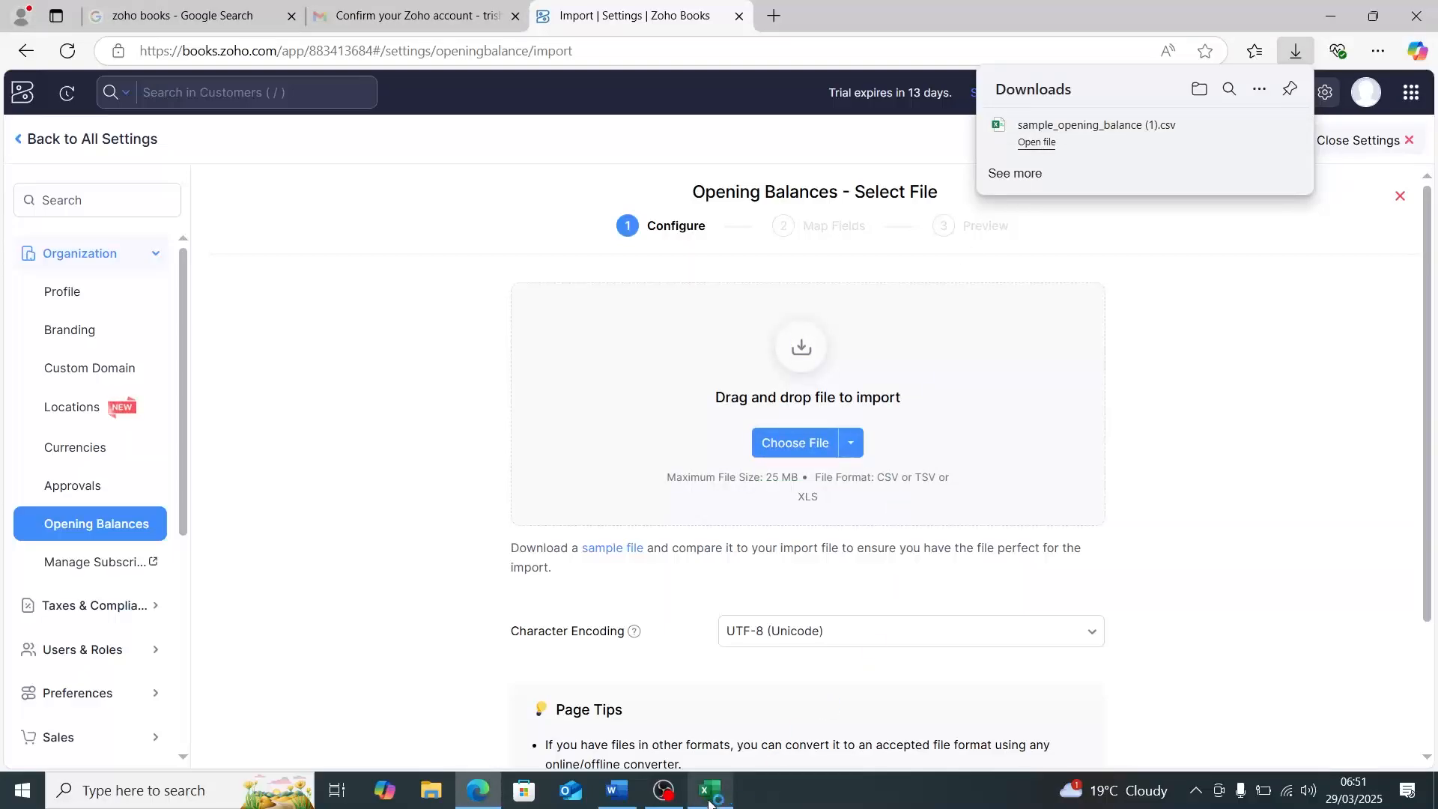
{"action": "left_click", "coordinate": [710, 798]}
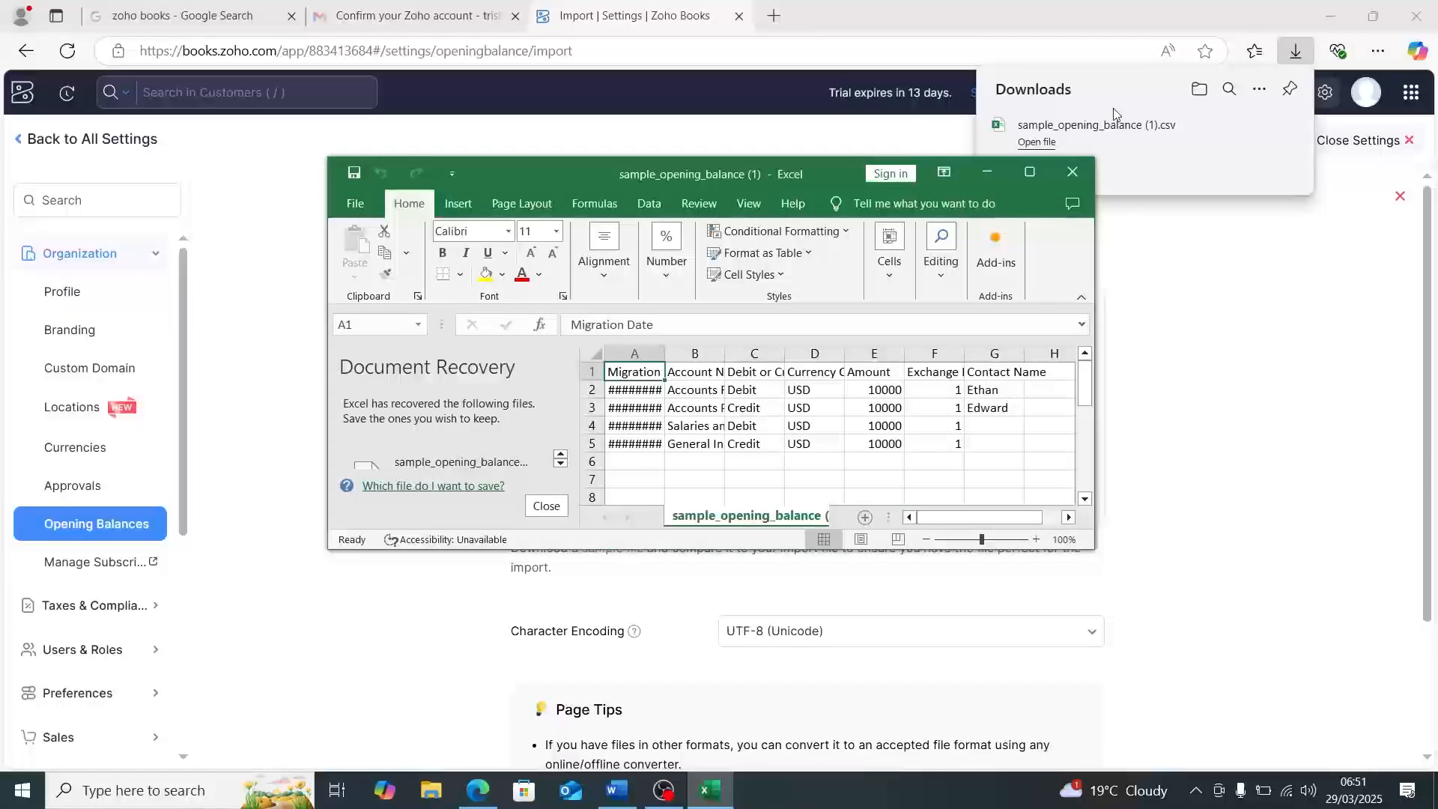
Step: Maximize the sample workbook's window and close the Document Recovery pane while keeping the recovered files
{"action": "left_click", "coordinate": [1032, 173]}
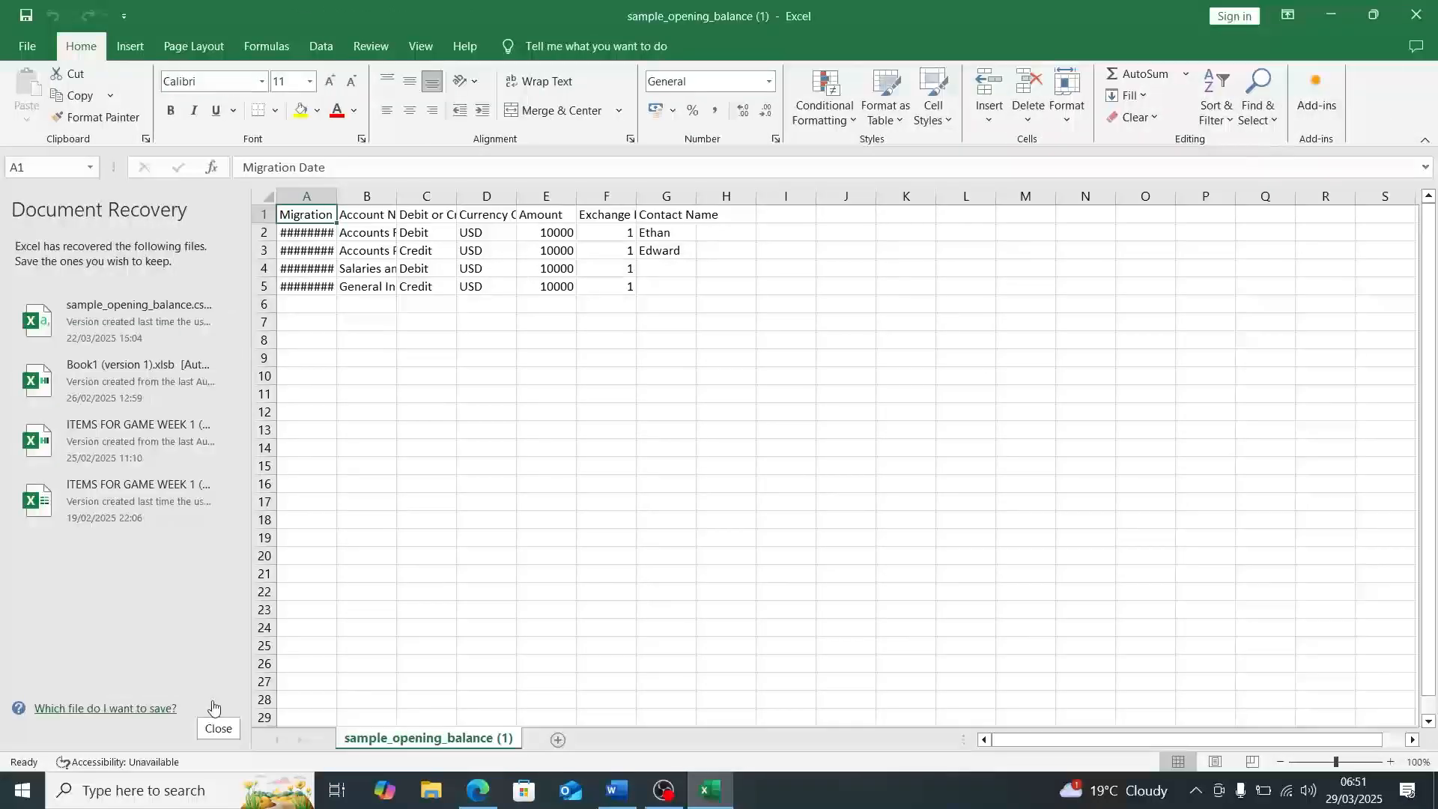
{"action": "left_click", "coordinate": [217, 733]}
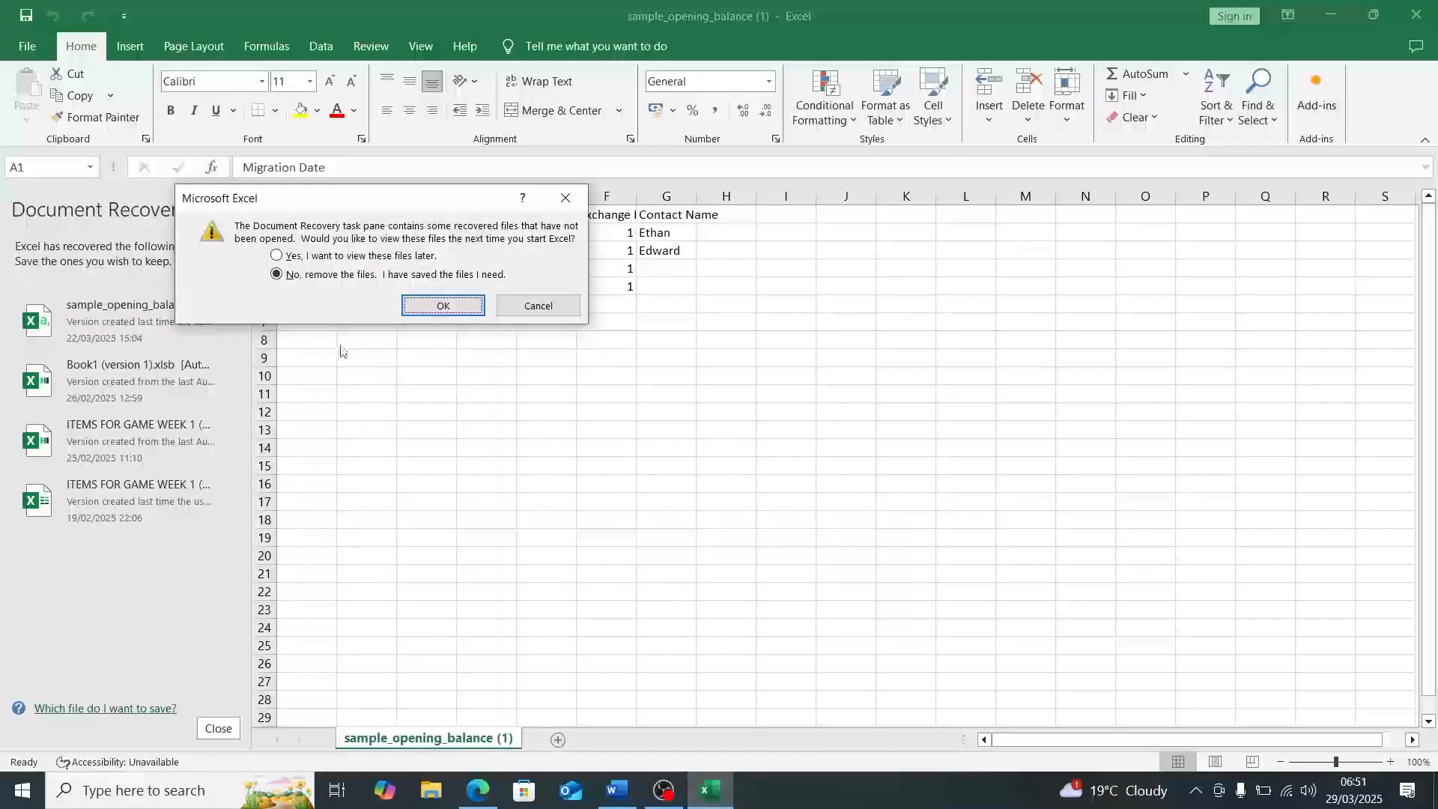
{"action": "left_click", "coordinate": [364, 257]}
{"action": "left_click", "coordinate": [442, 306]}
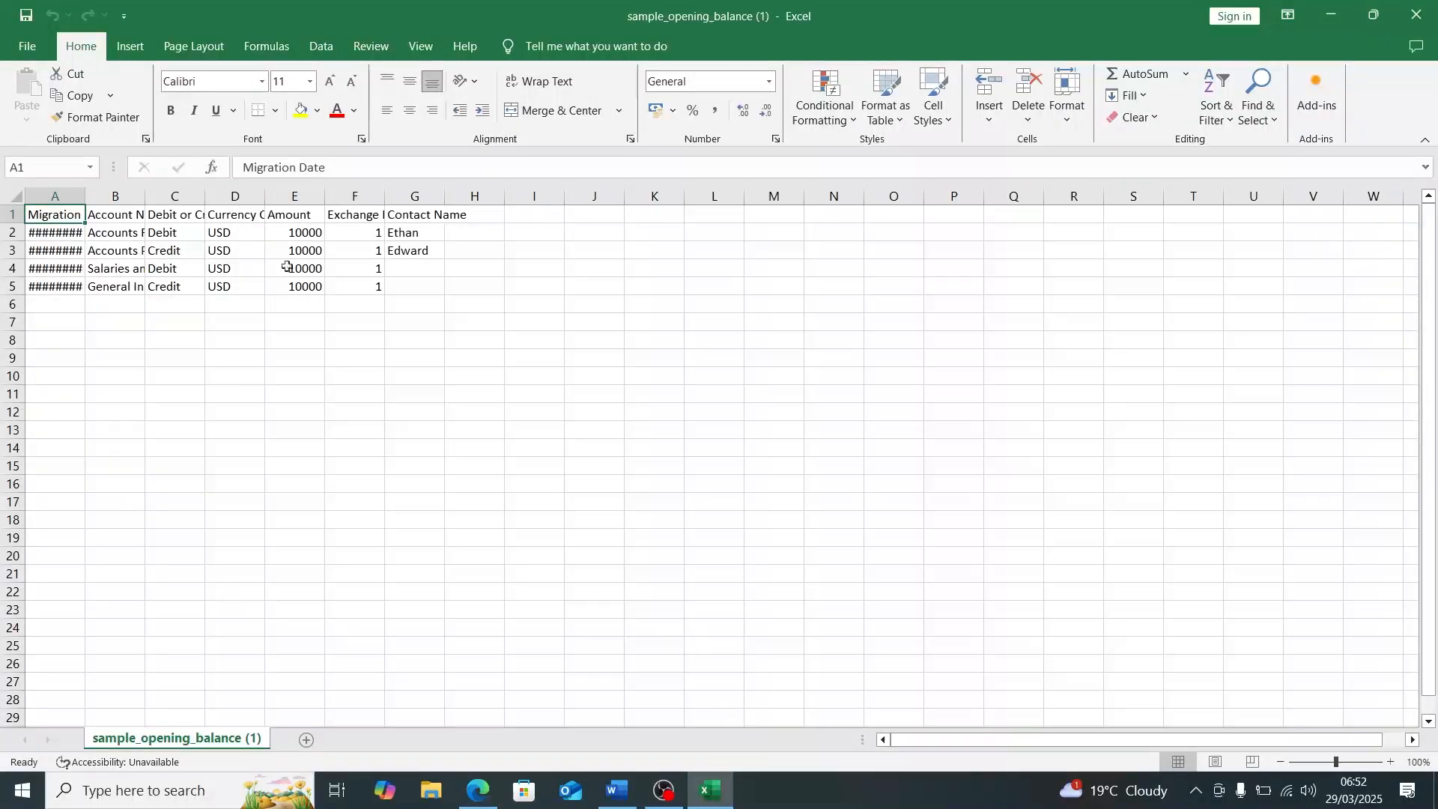
Step: Examine the contact name and currency code entries in the sample opening balance sheet
{"action": "left_click", "coordinate": [423, 239]}
{"action": "left_click", "coordinate": [412, 262]}
{"action": "left_click", "coordinate": [426, 282]}
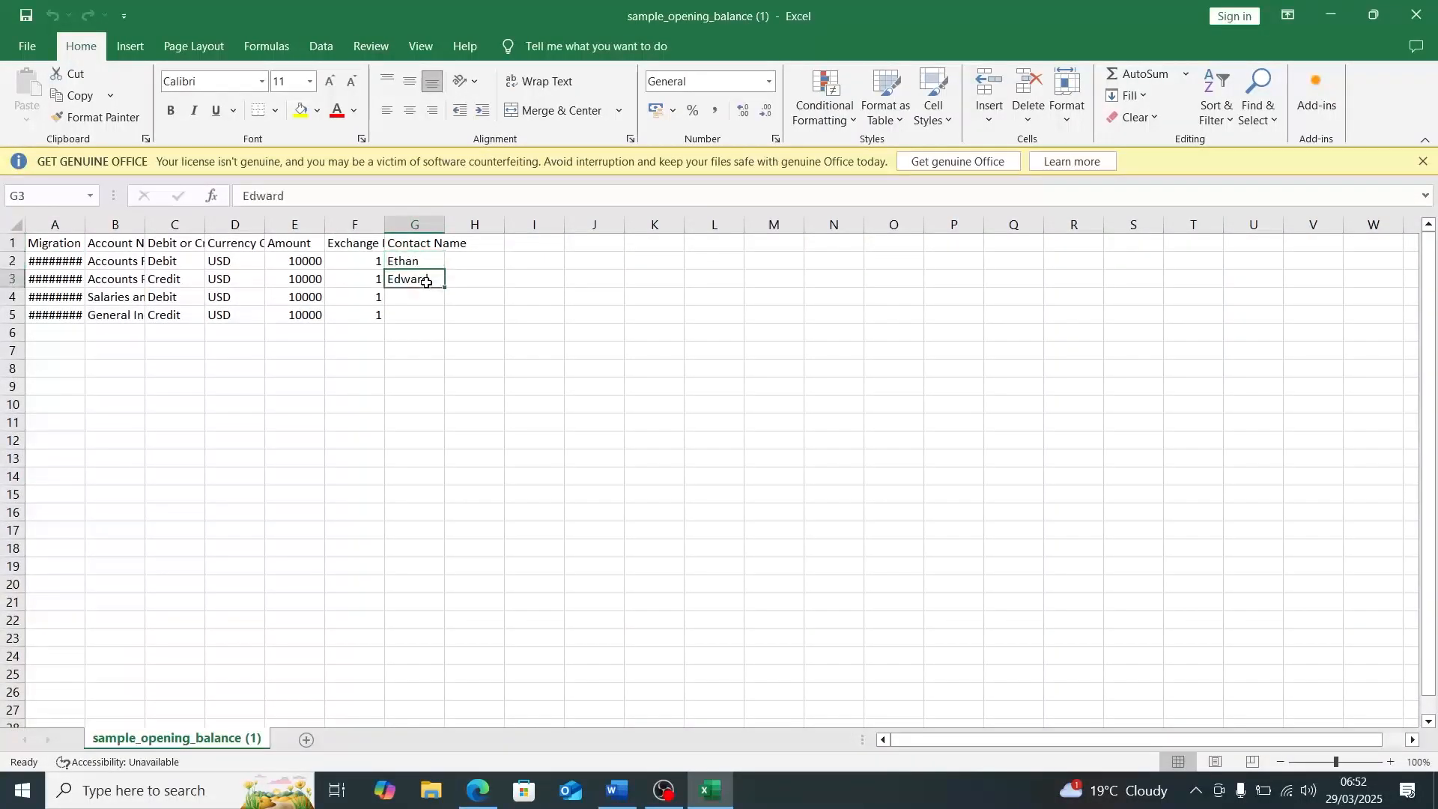
{"action": "left_click", "coordinate": [251, 262]}
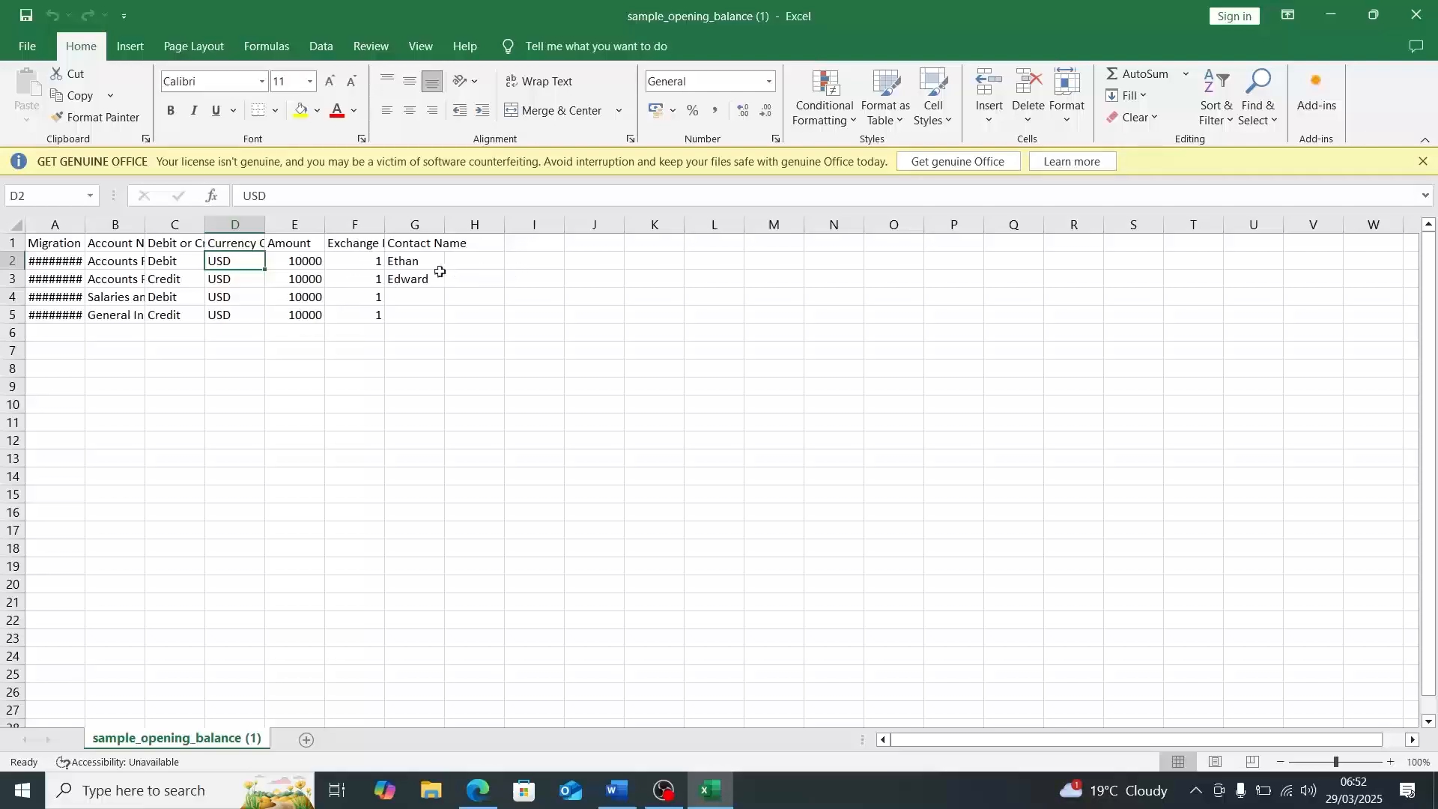
{"action": "left_click", "coordinate": [398, 260]}
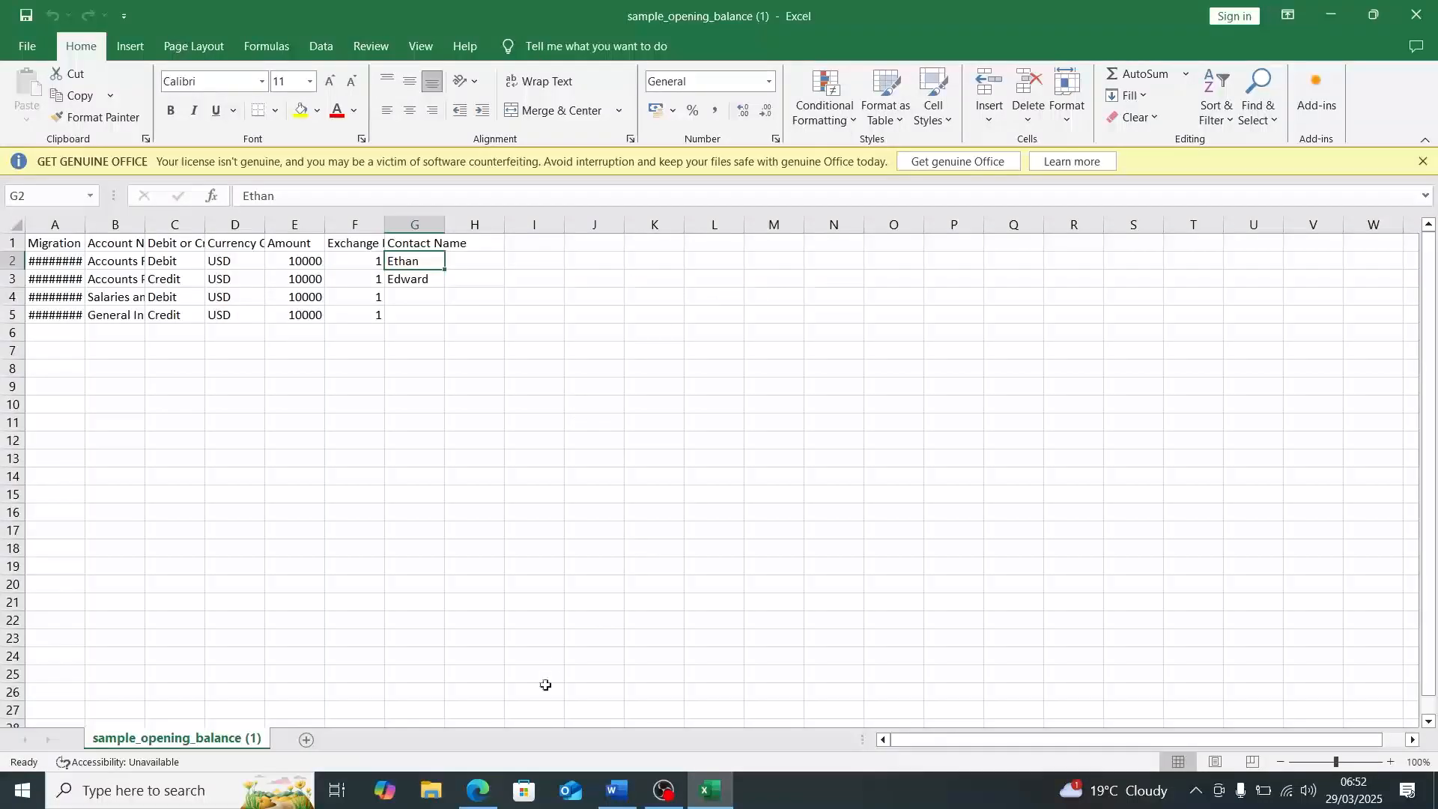
Step: Return to Zoho Books, choose sample_opening_balance (1).csv as the import file and proceed to field mapping
{"action": "left_click", "coordinate": [478, 790]}
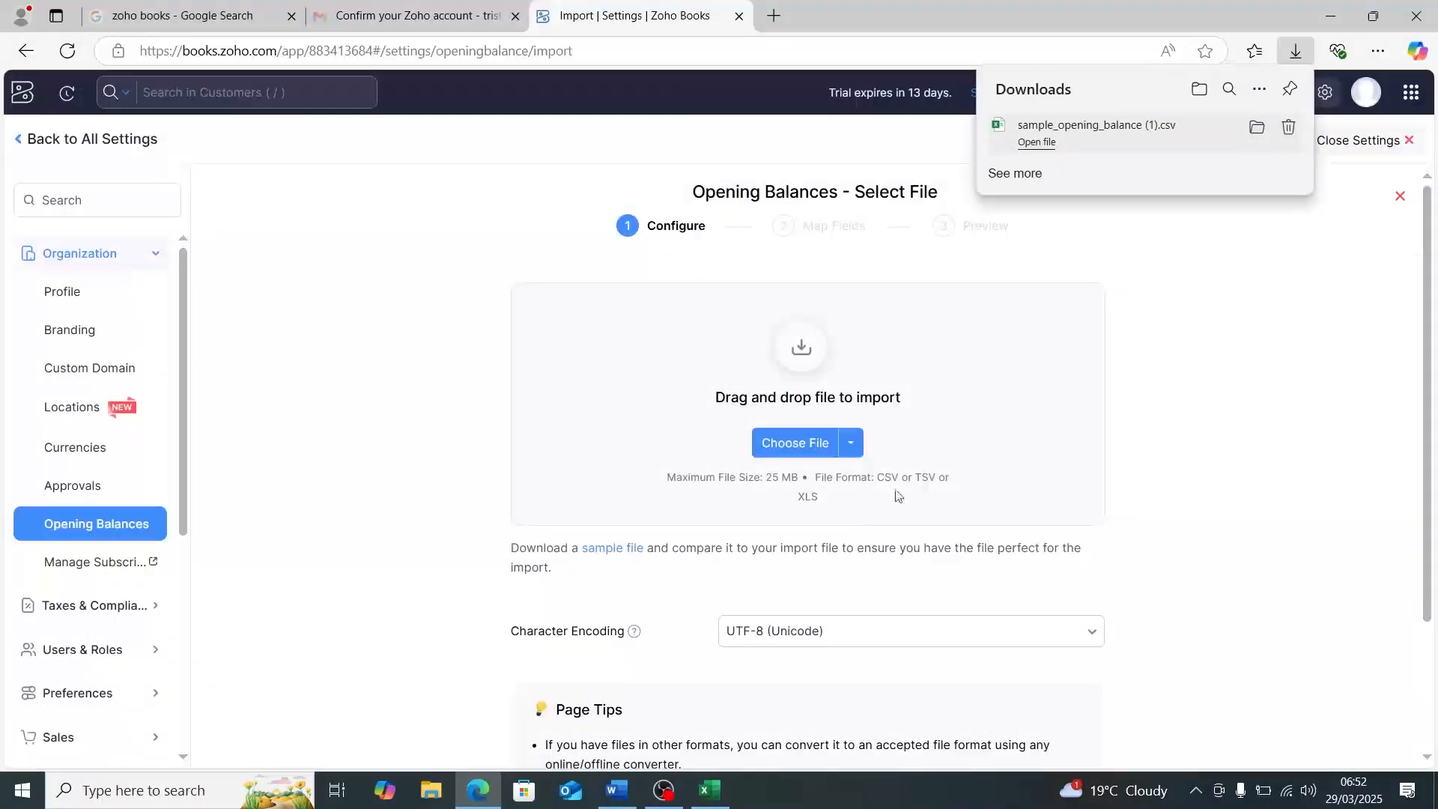
{"action": "left_click", "coordinate": [780, 446]}
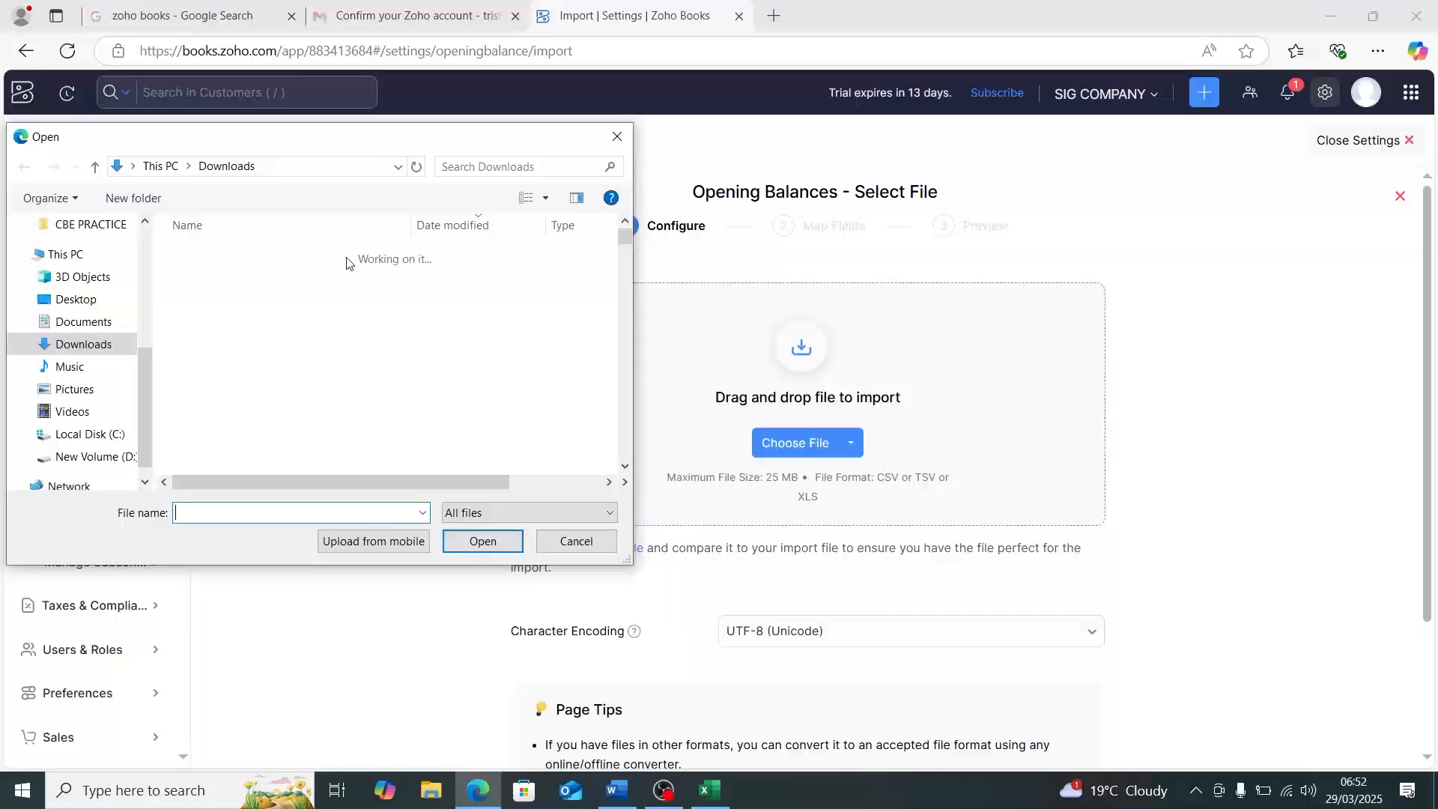
{"action": "left_click", "coordinate": [321, 276]}
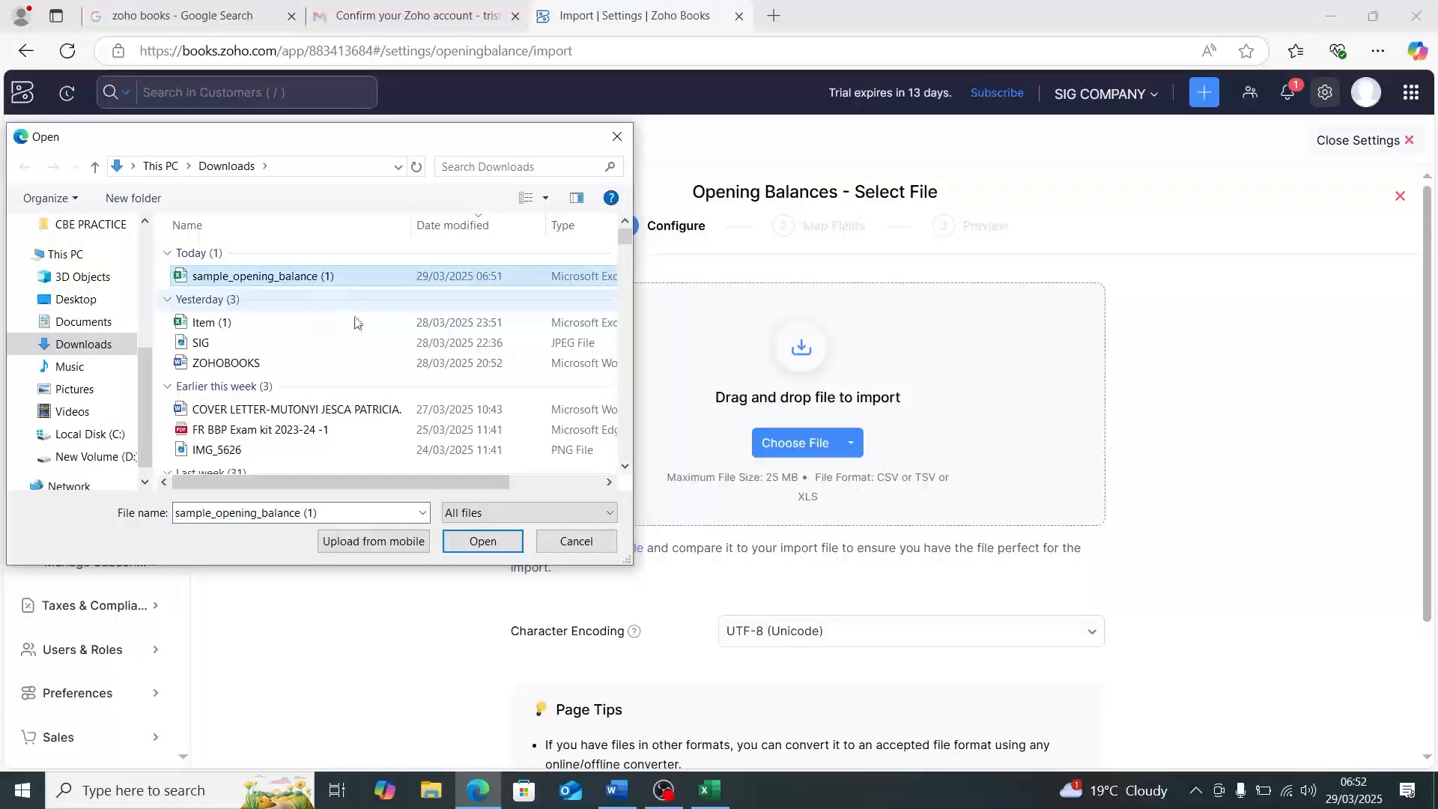
{"action": "left_click", "coordinate": [483, 542]}
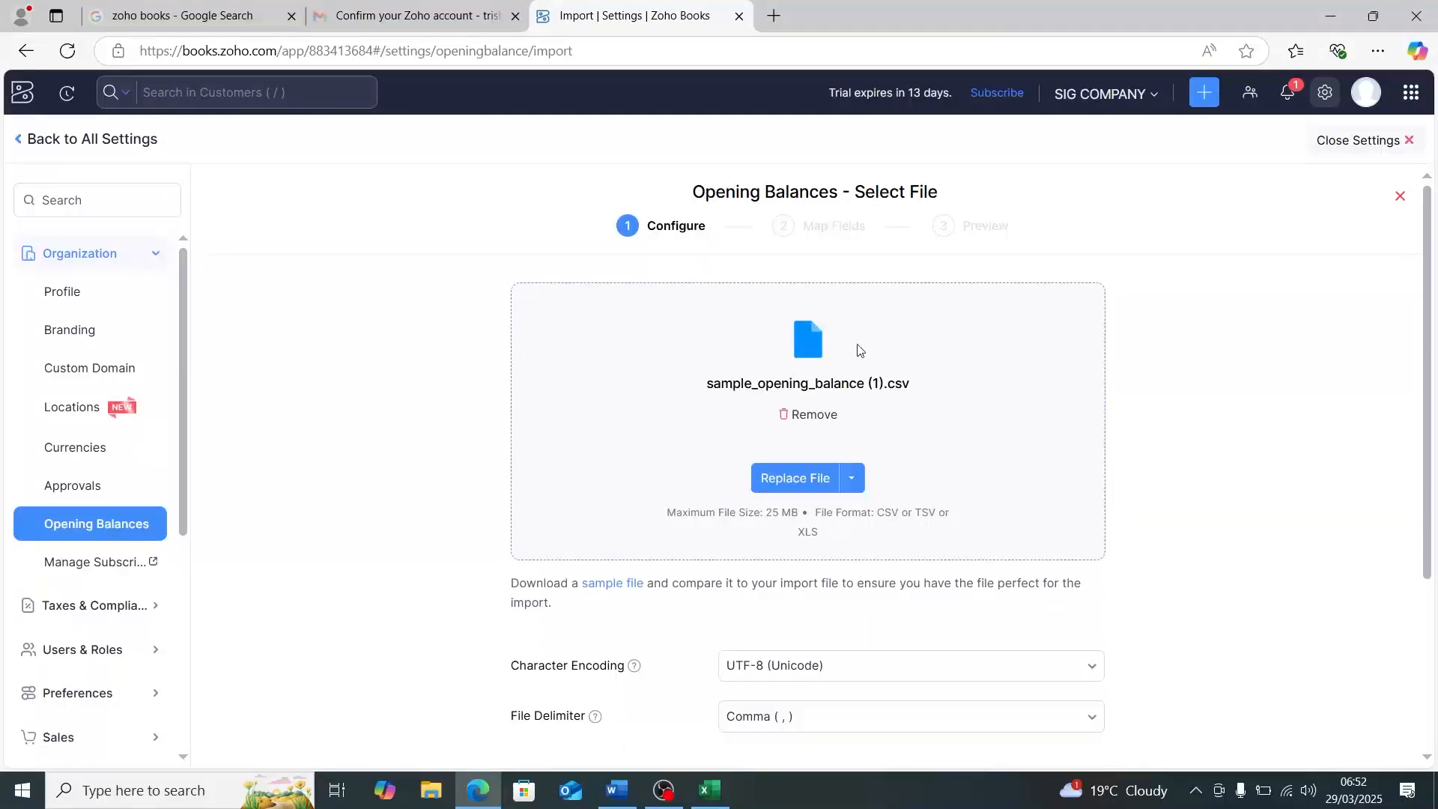
{"action": "scroll", "coordinate": [770, 450], "scroll_direction": "down", "scroll_amount": 3}
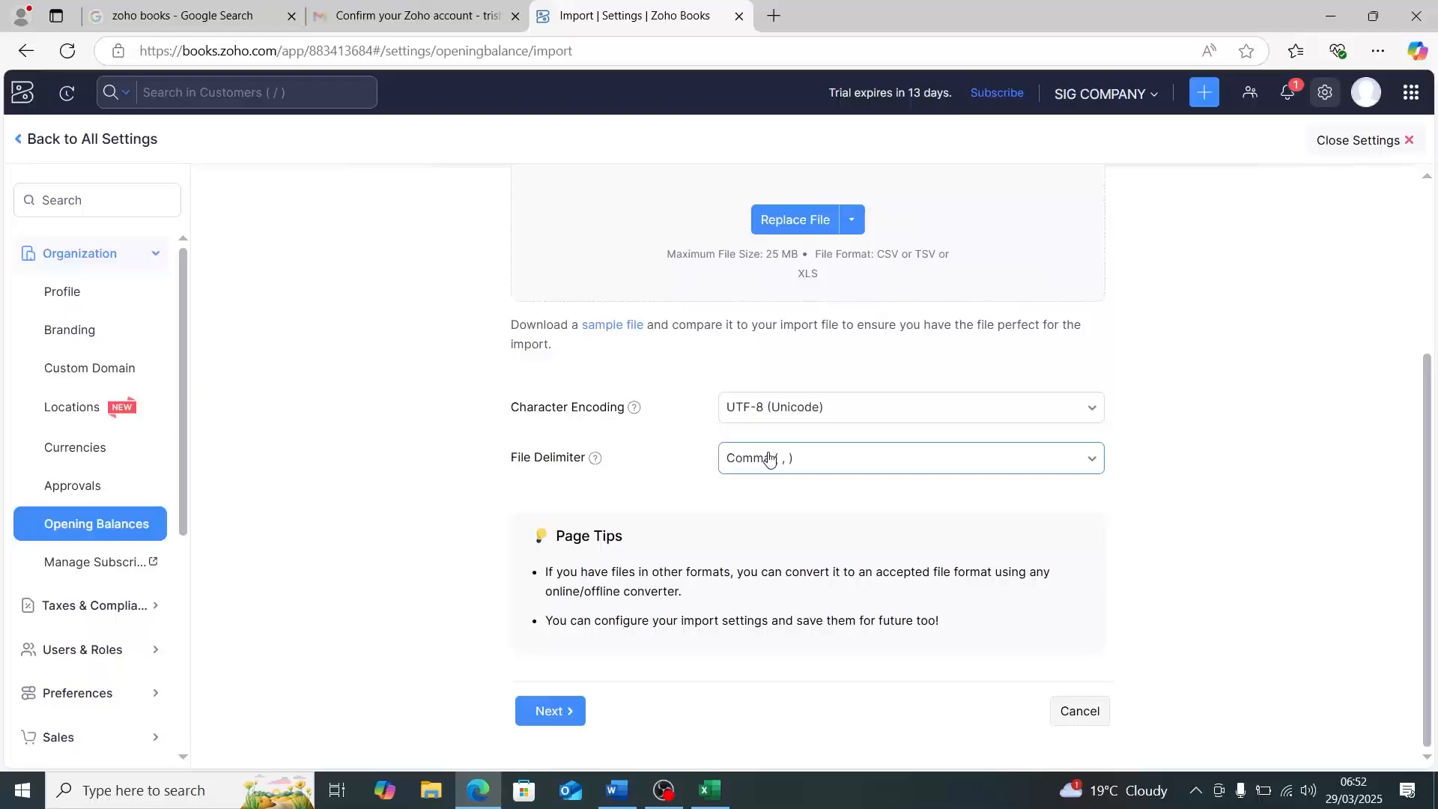
{"action": "left_click", "coordinate": [533, 711]}
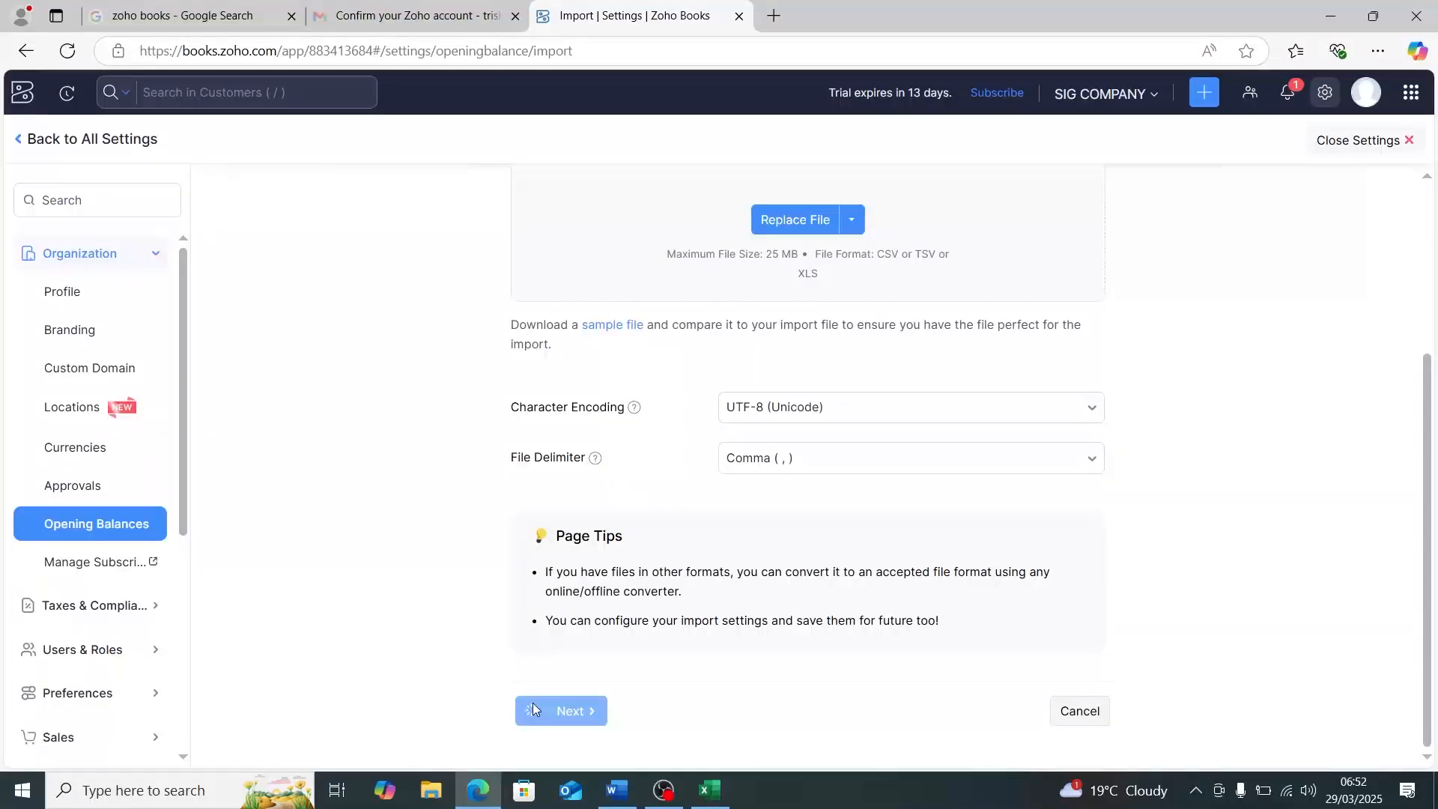
Step: Accept the field mapping with the yyyy-MM-dd migration date format and import the opening balances
{"action": "scroll", "coordinate": [713, 640], "scroll_direction": "down", "scroll_amount": 3}
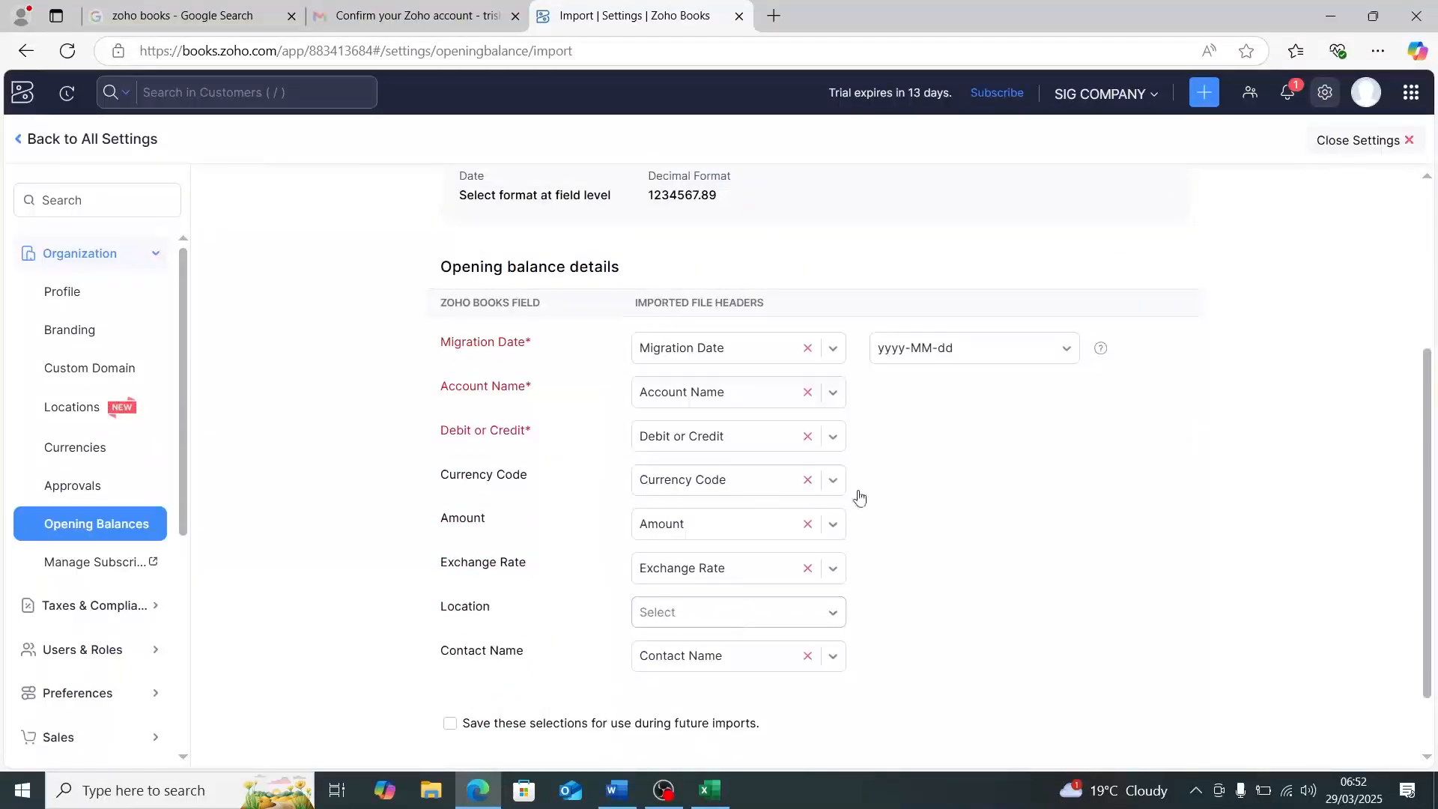
{"action": "scroll", "coordinate": [677, 411], "scroll_direction": "down", "scroll_amount": 1}
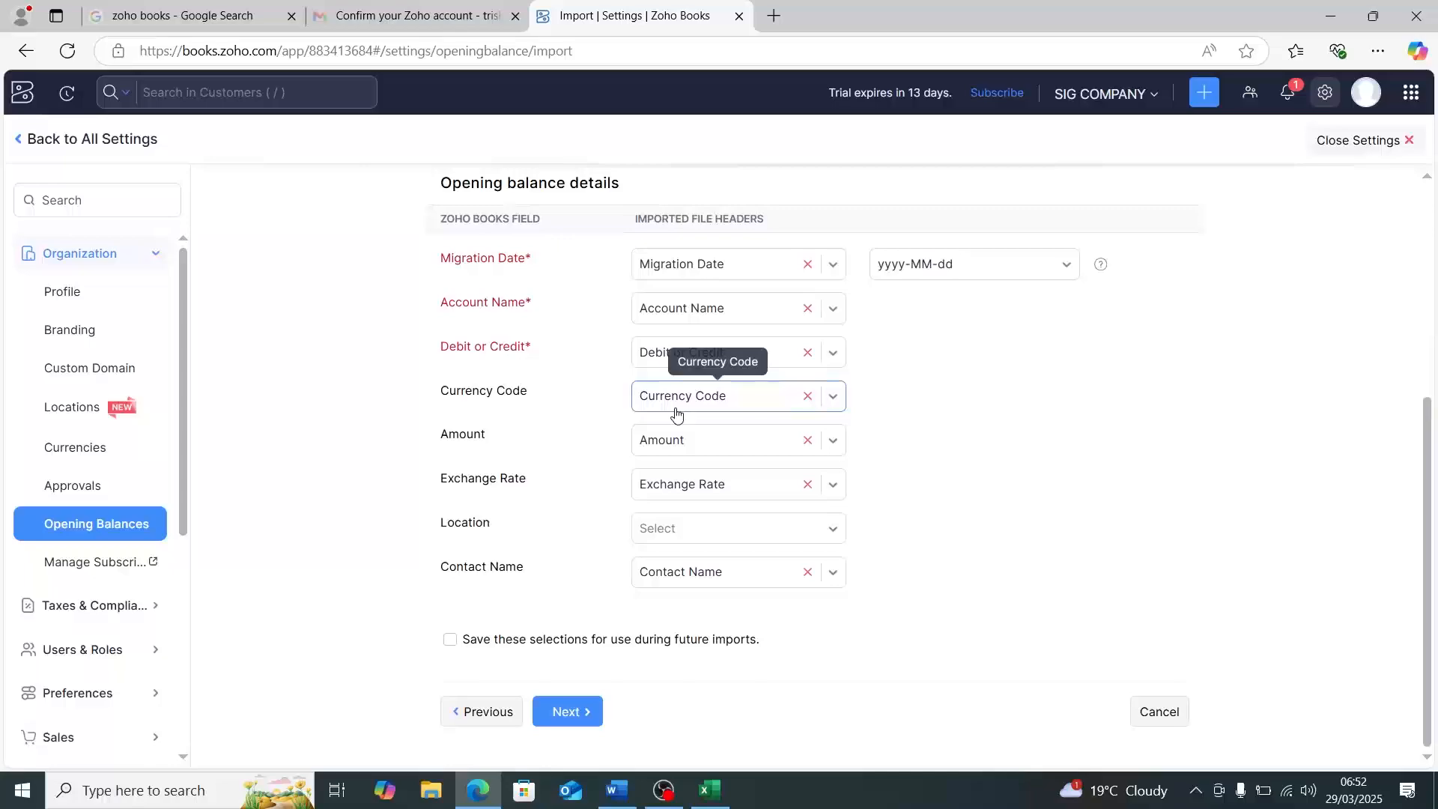
{"action": "left_click", "coordinate": [973, 270]}
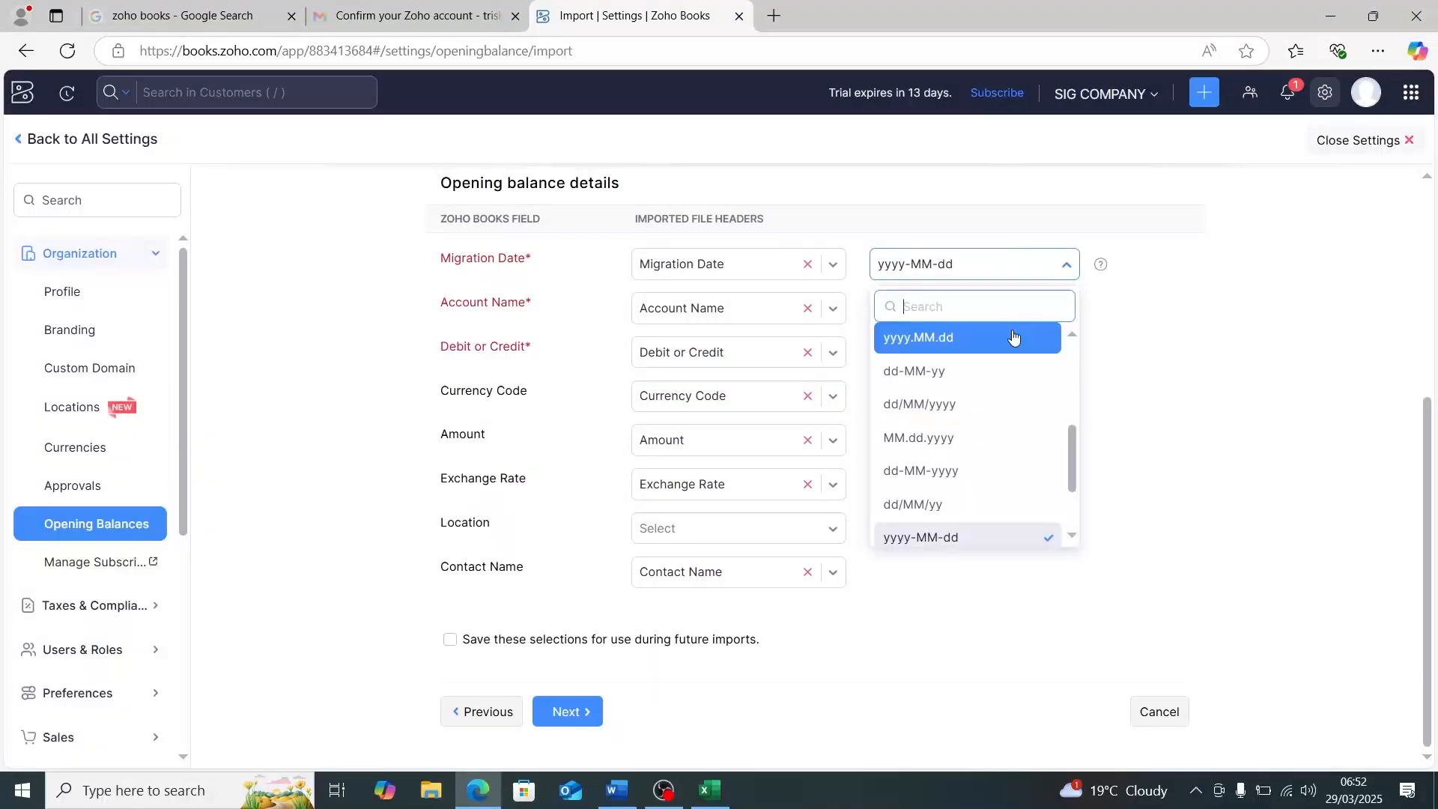
{"action": "left_click", "coordinate": [1159, 367]}
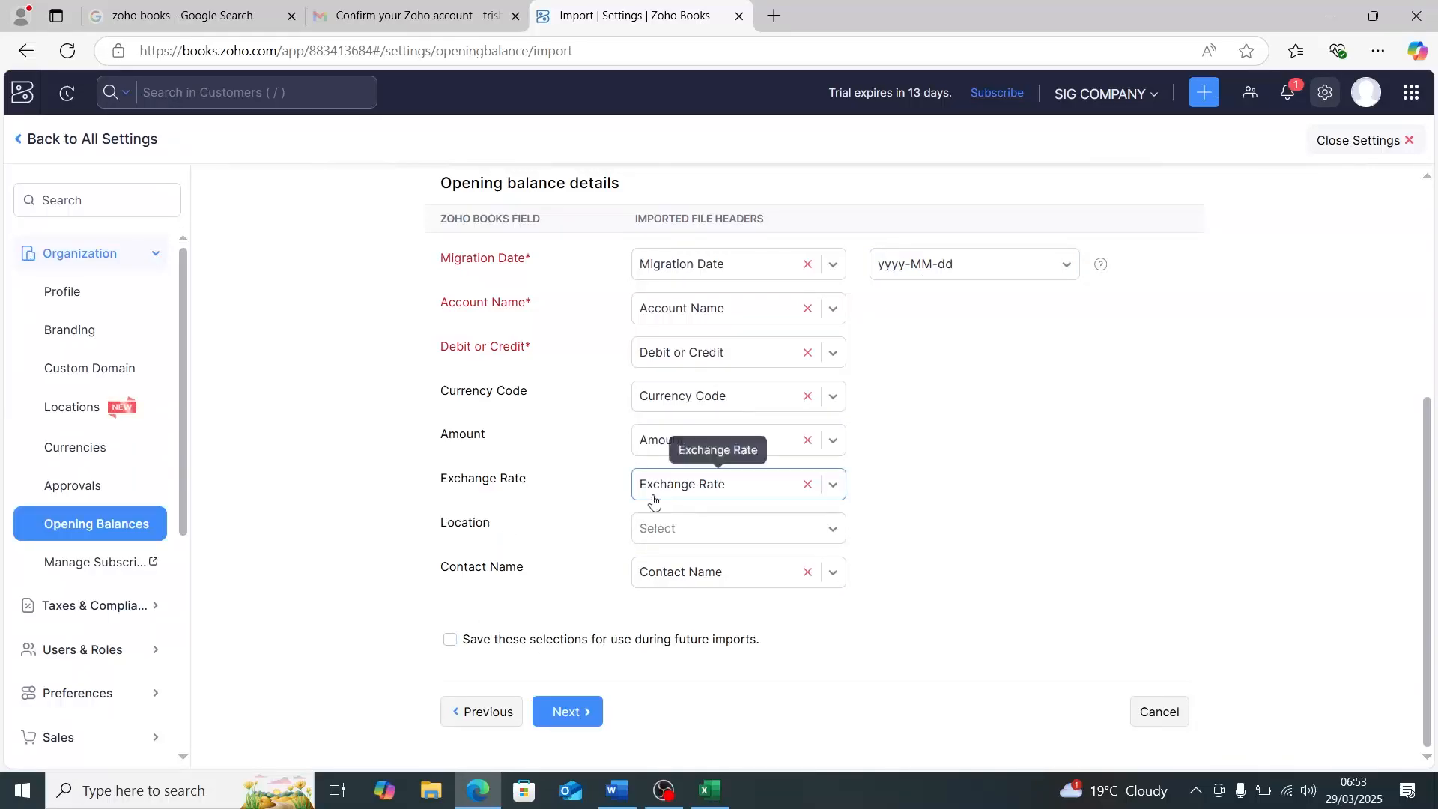
{"action": "left_click", "coordinate": [570, 715]}
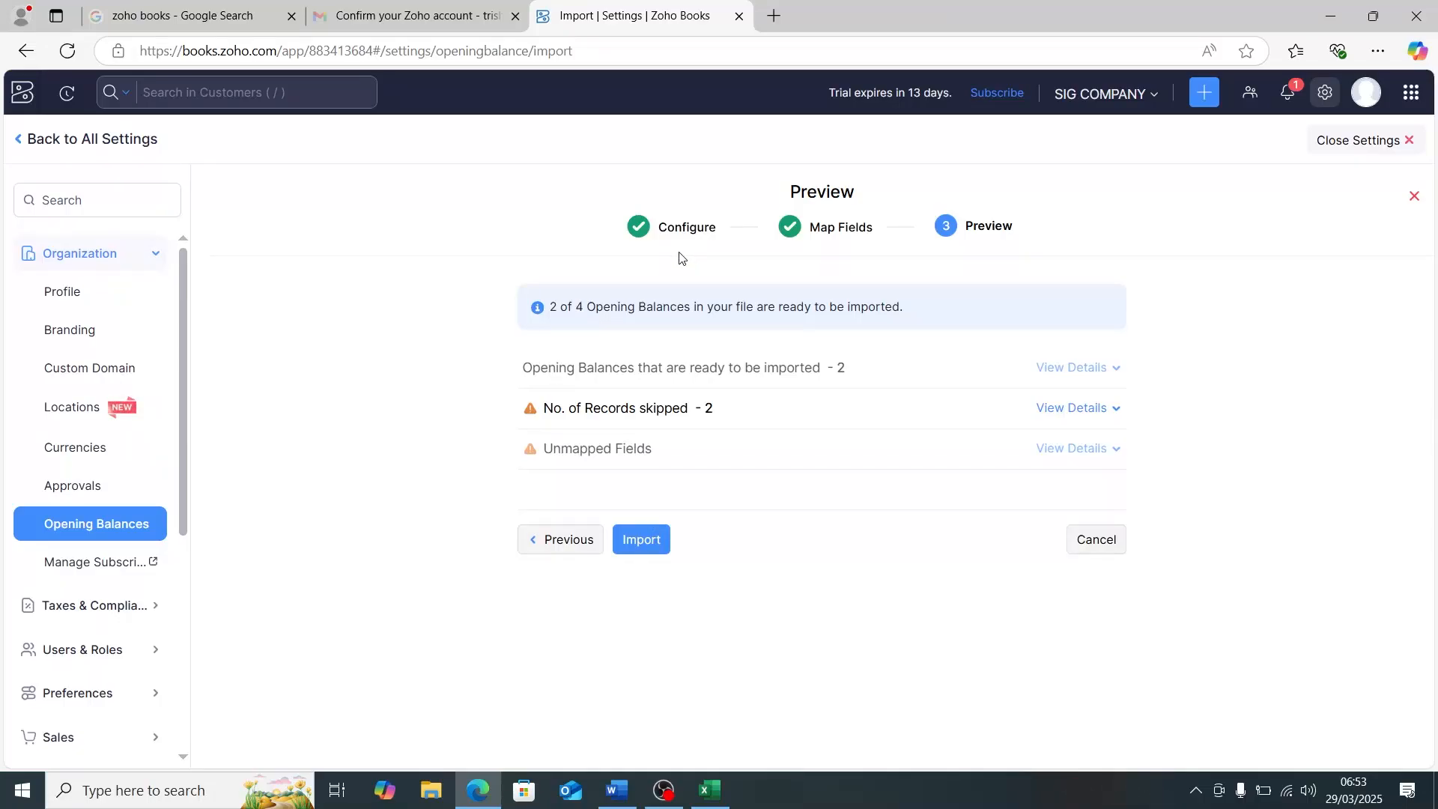
{"action": "left_click", "coordinate": [649, 536]}
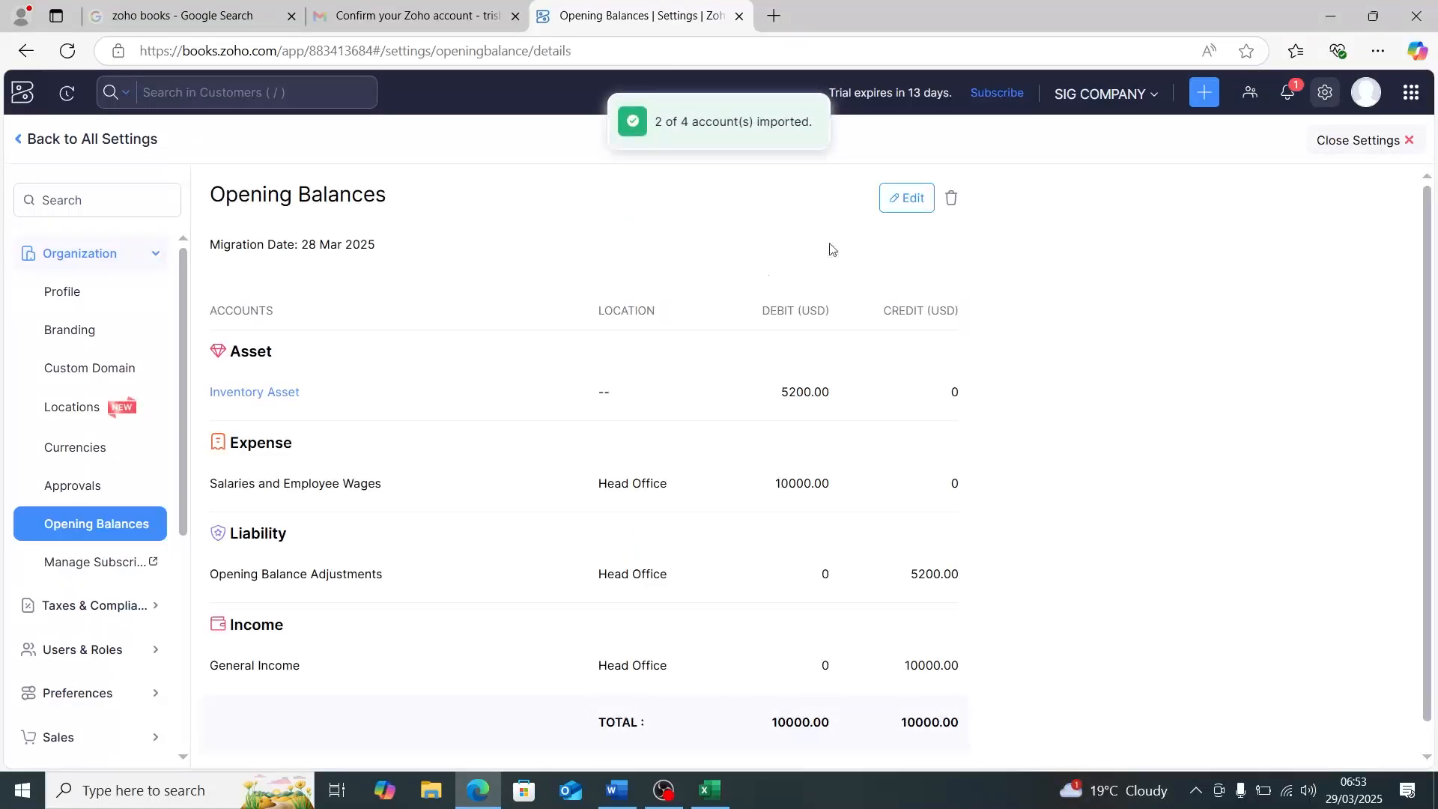
{"action": "scroll", "coordinate": [772, 438], "scroll_direction": "down", "scroll_amount": 1}
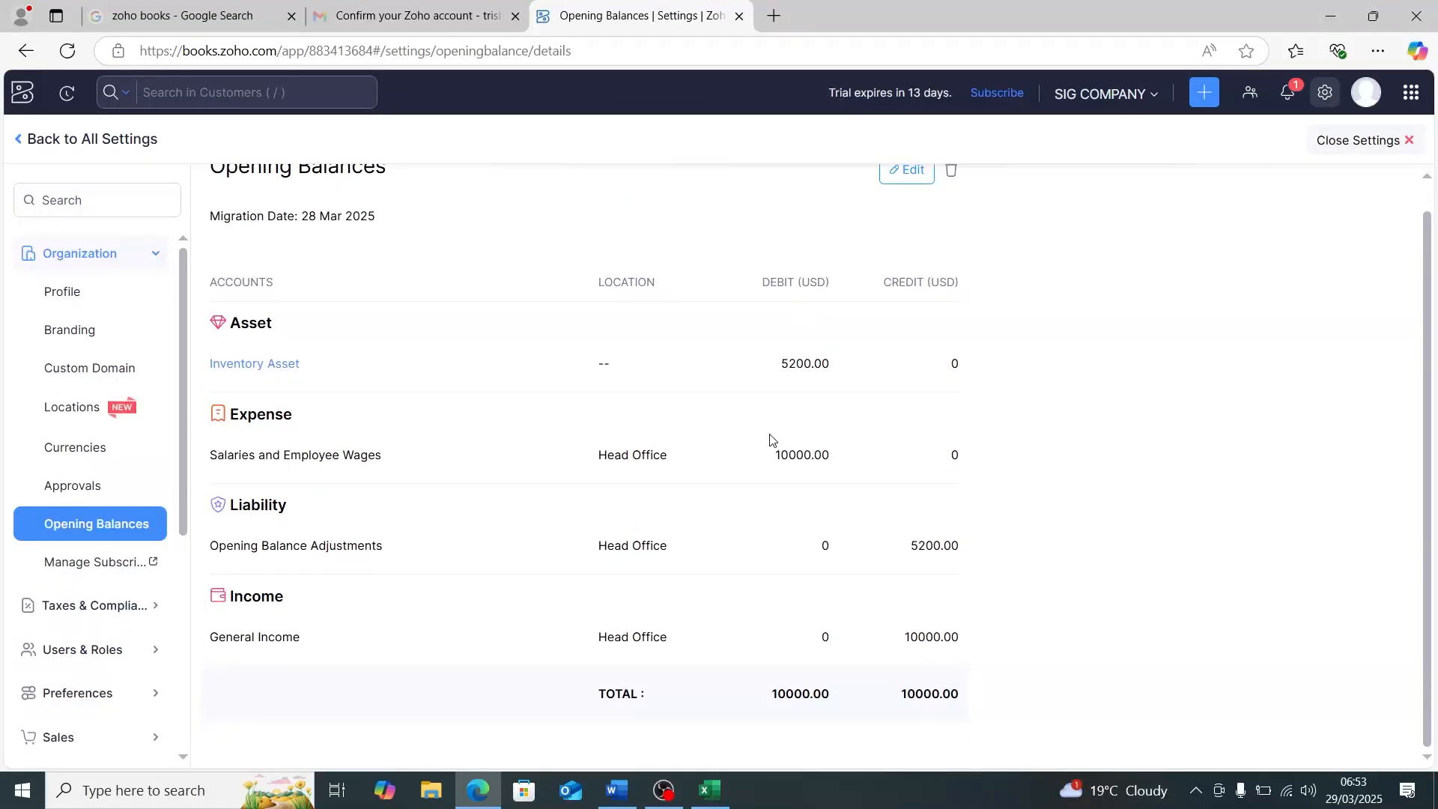
Step: Close the settings and open a new vendor form at its opening balance field
{"action": "left_click", "coordinate": [1358, 144]}
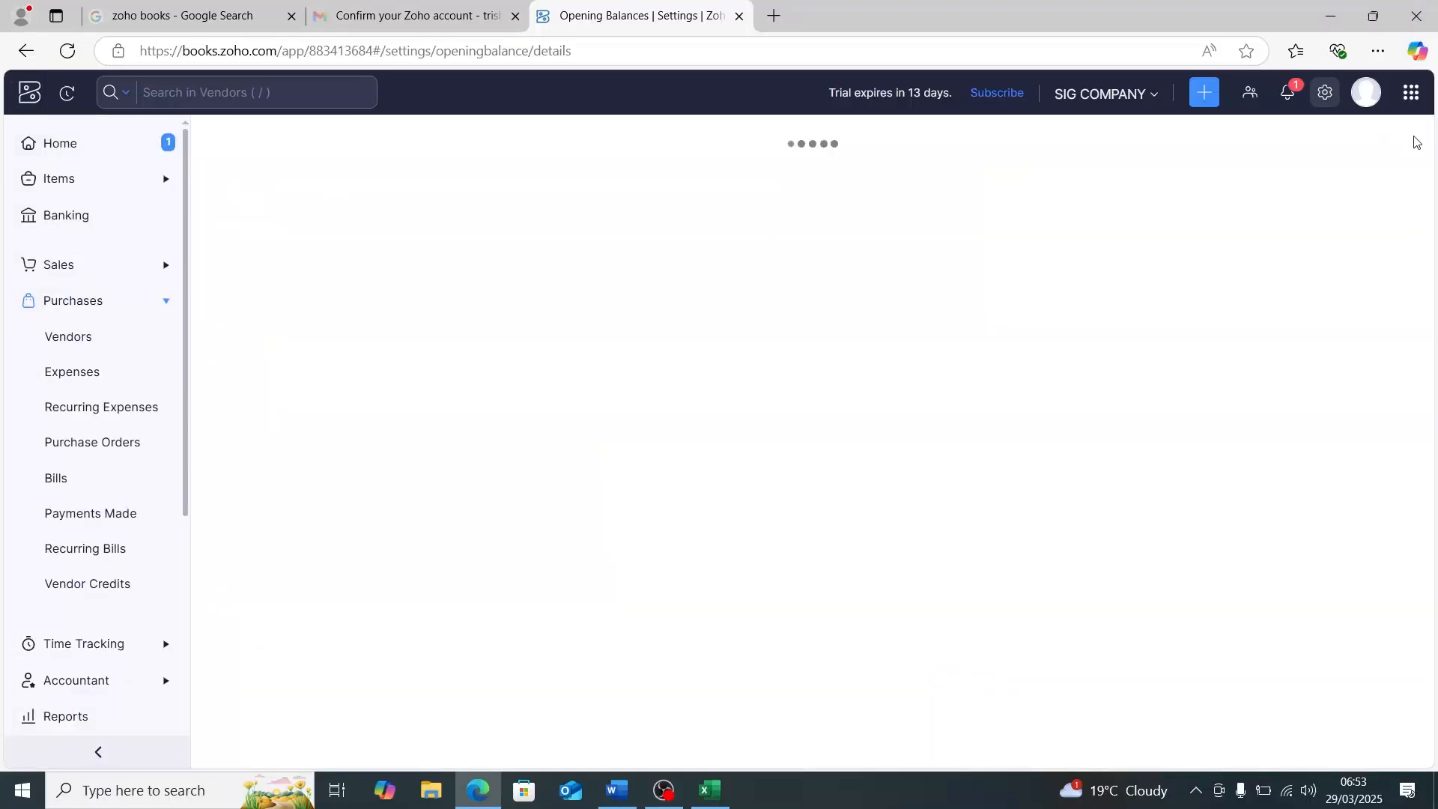
{"action": "left_click", "coordinate": [111, 304]}
{"action": "left_click", "coordinate": [104, 302]}
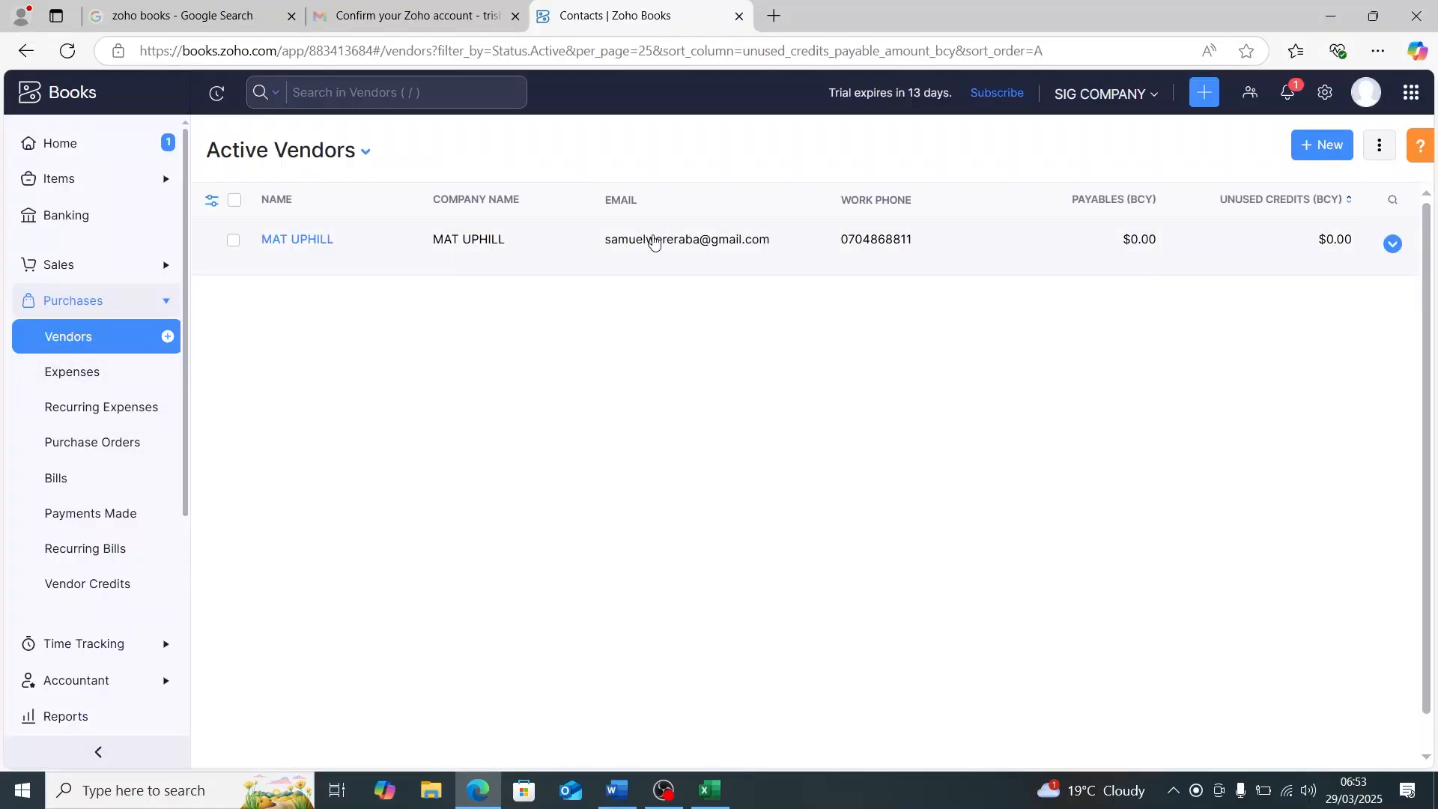
{"action": "left_click", "coordinate": [1311, 159]}
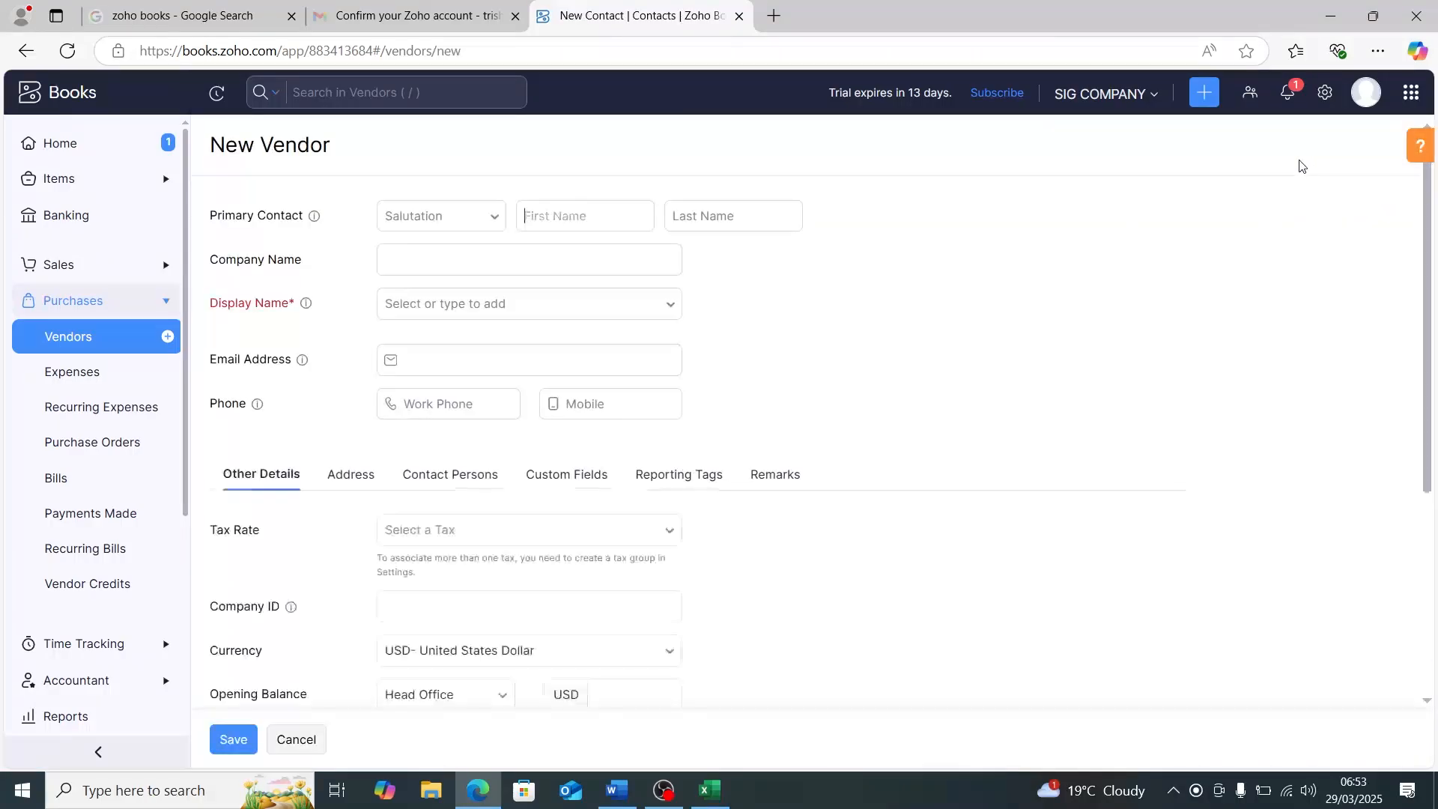
{"action": "scroll", "coordinate": [431, 281], "scroll_direction": "down", "scroll_amount": 4}
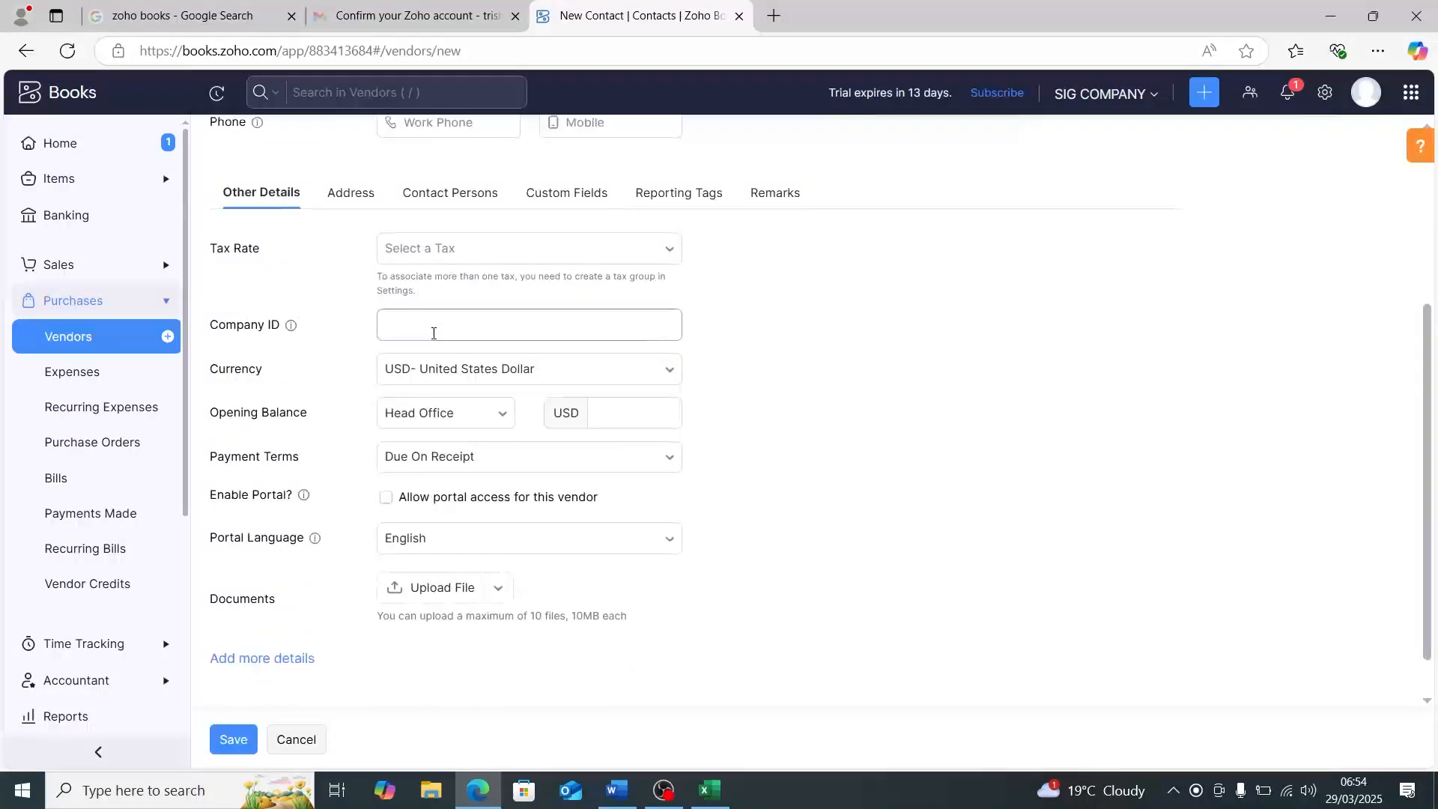
Step: Examine the new vendor form from the primary contact fields down to the opening balance and payment terms
{"action": "scroll", "coordinate": [442, 330], "scroll_direction": "up", "scroll_amount": 1}
{"action": "scroll", "coordinate": [455, 338], "scroll_direction": "up", "scroll_amount": 3}
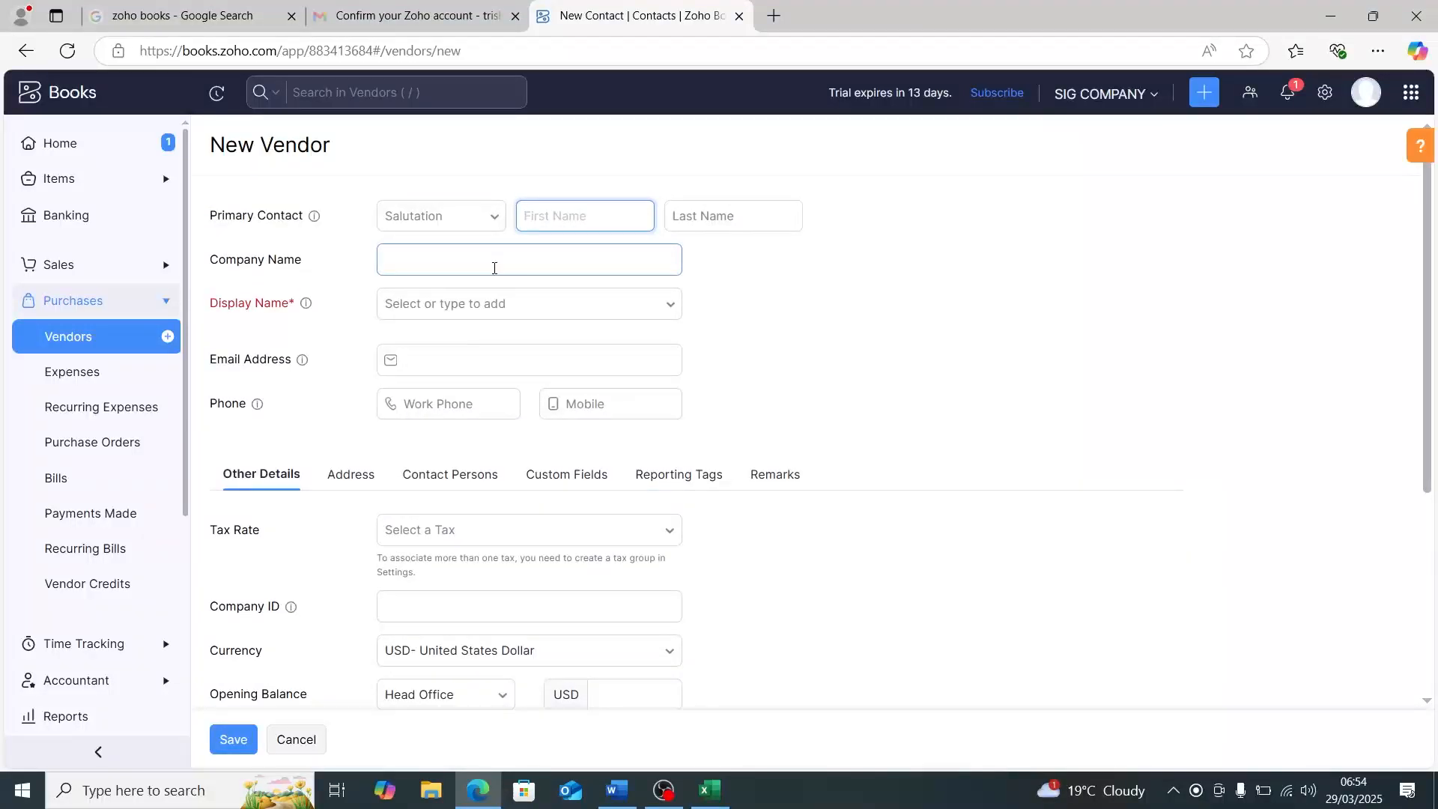
{"action": "scroll", "coordinate": [478, 386], "scroll_direction": "down", "scroll_amount": 1}
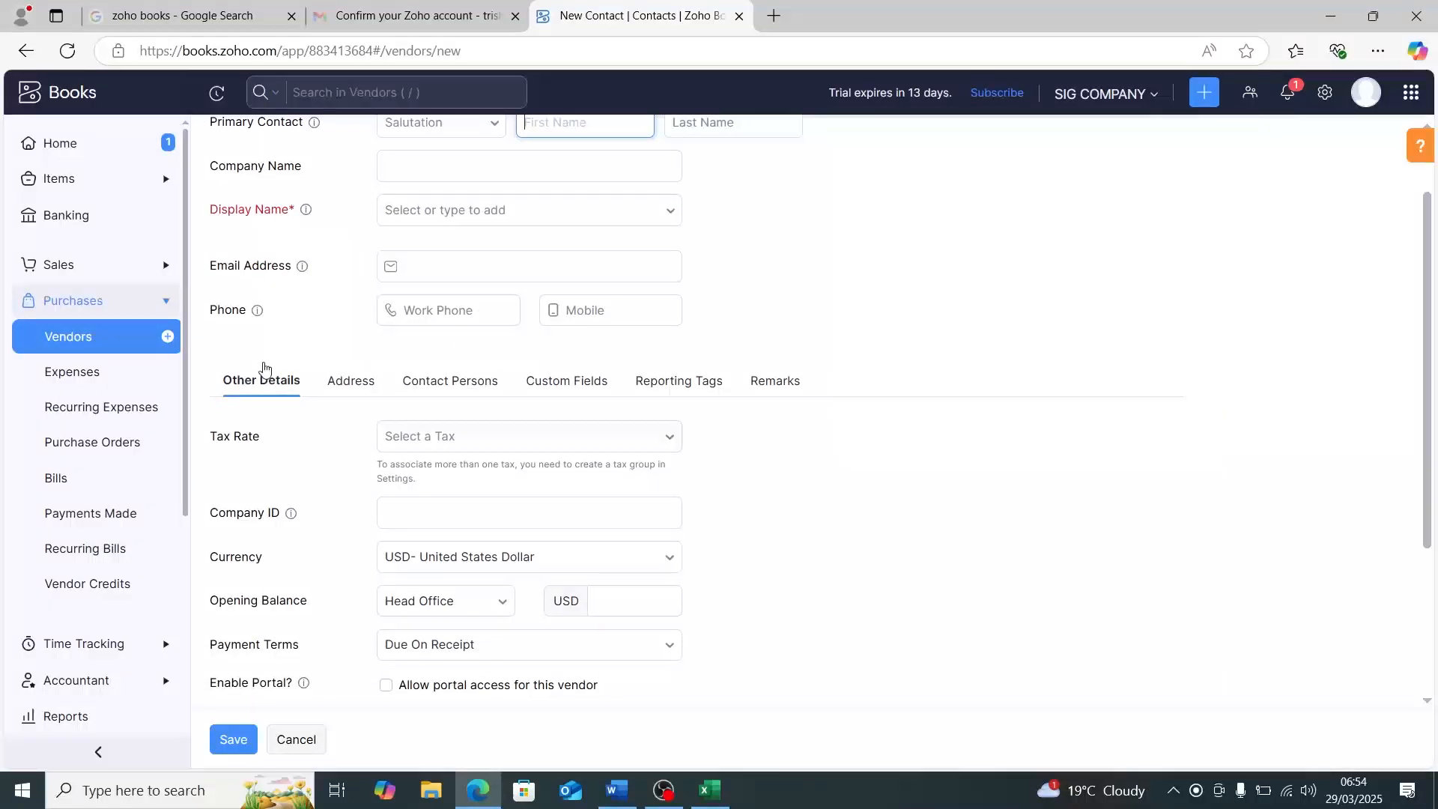
{"action": "scroll", "coordinate": [369, 411], "scroll_direction": "down", "scroll_amount": 3}
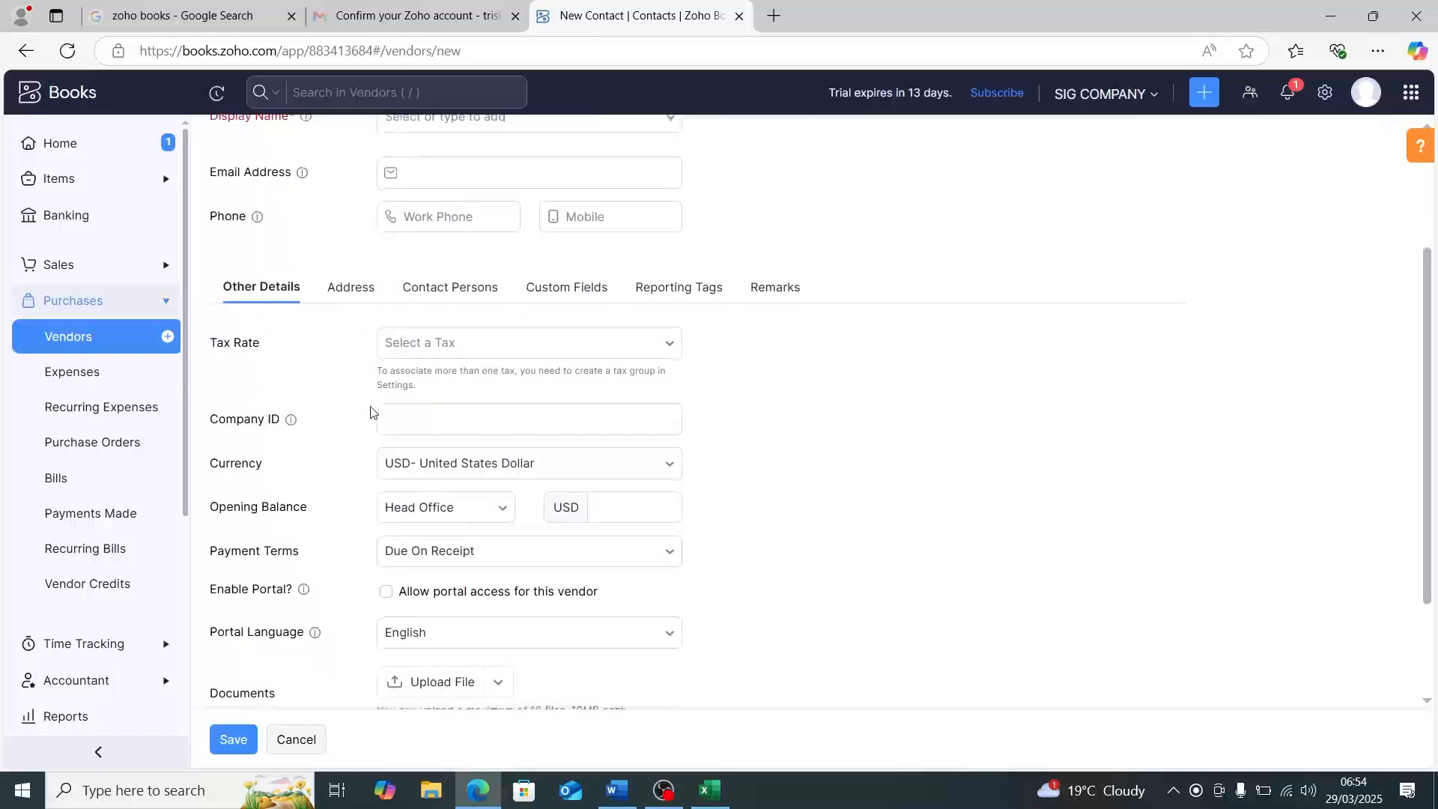
{"action": "left_click", "coordinate": [606, 360]}
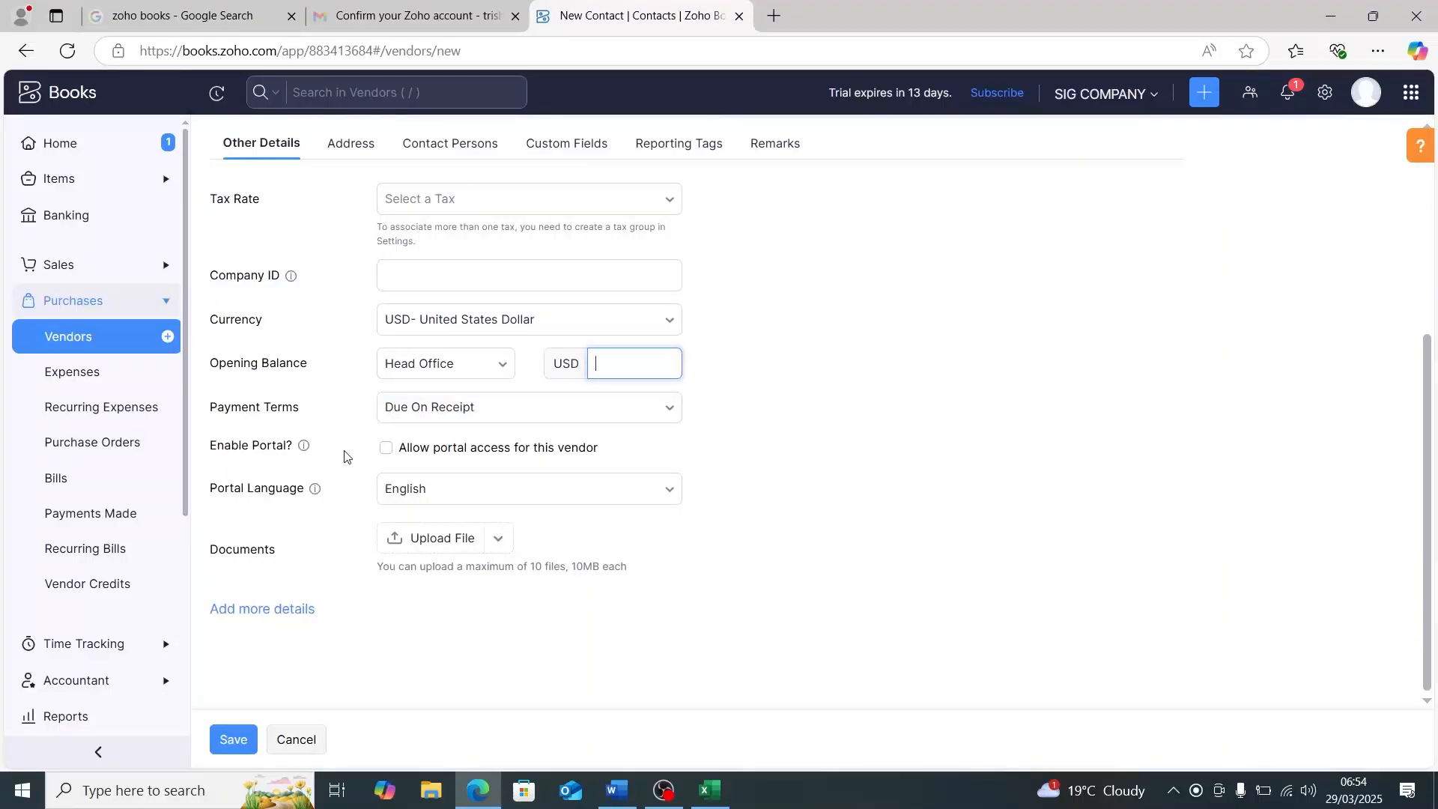
{"action": "scroll", "coordinate": [994, 327], "scroll_direction": "up", "scroll_amount": 5}
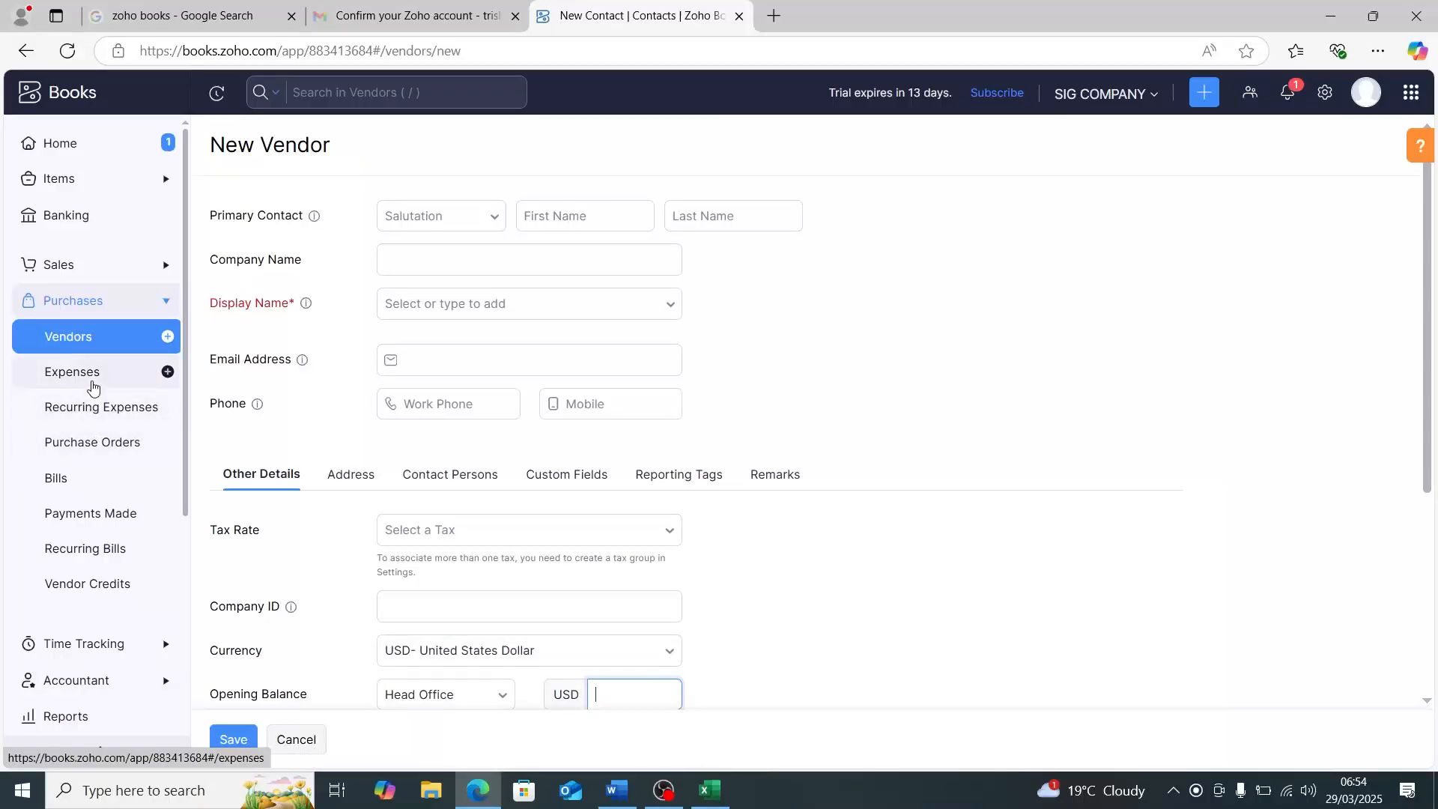
Step: Start a fresh vendor record with PAT SUPPLIES LTD as both its company name and its display name
{"action": "left_click", "coordinate": [92, 385]}
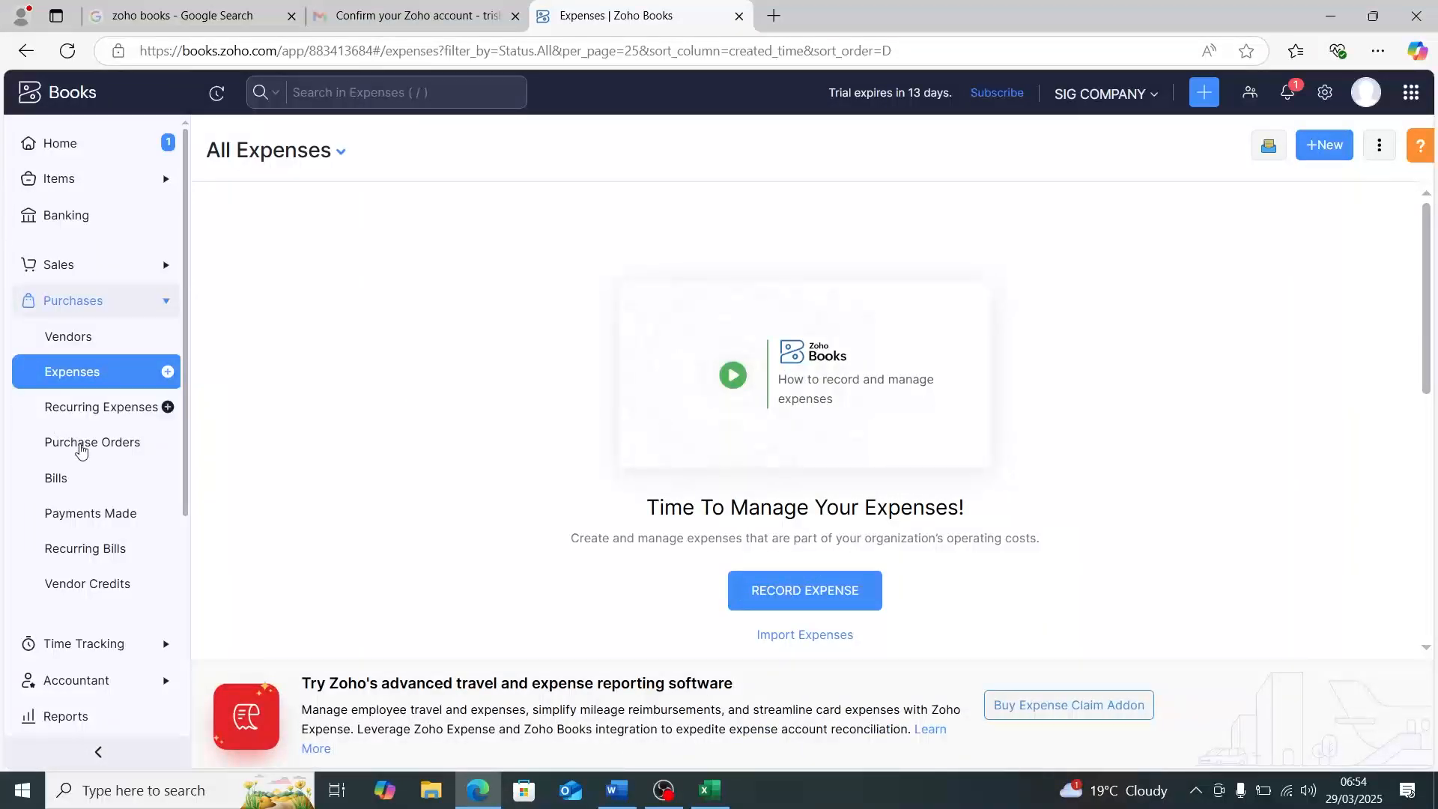
{"action": "left_click", "coordinate": [98, 346]}
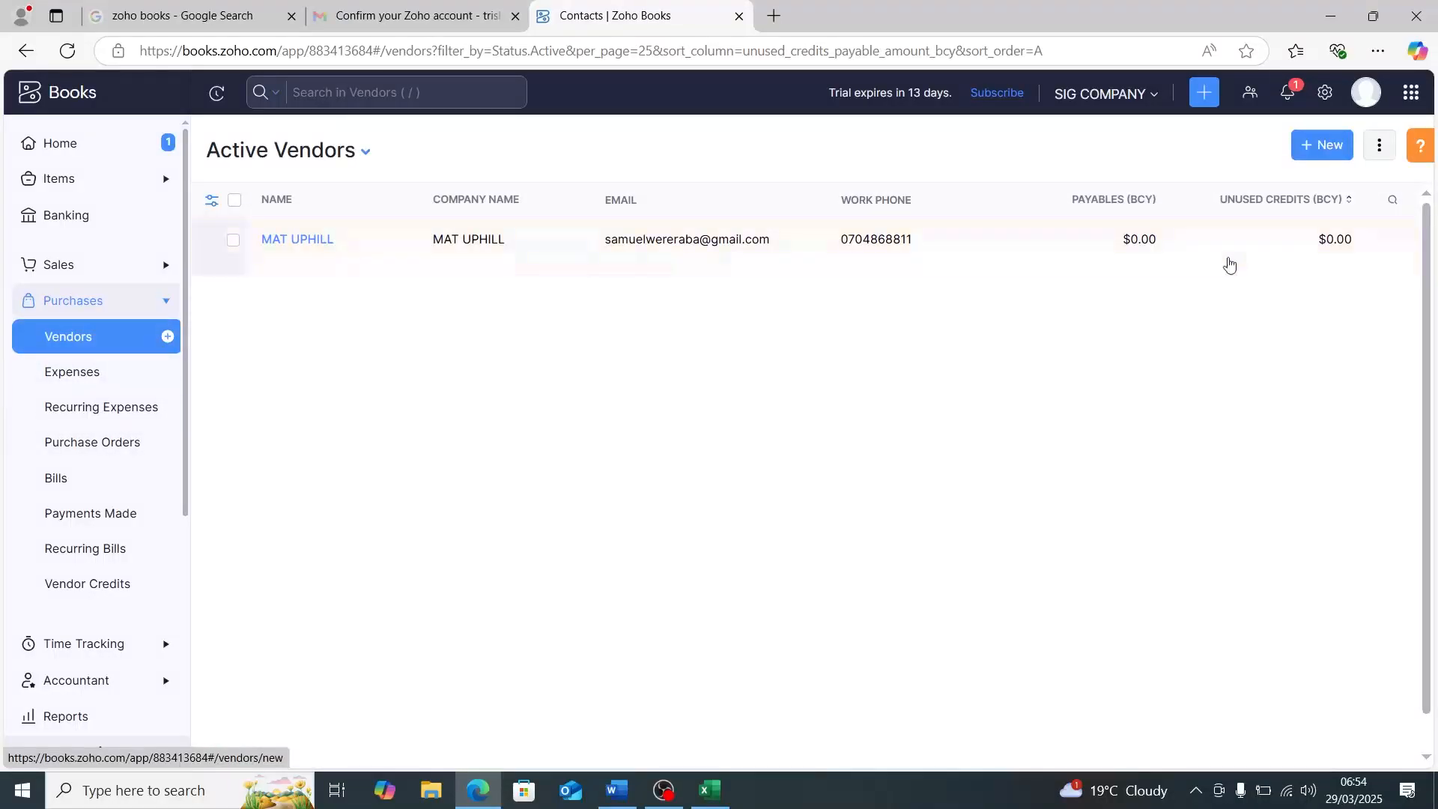
{"action": "left_click", "coordinate": [1304, 147]}
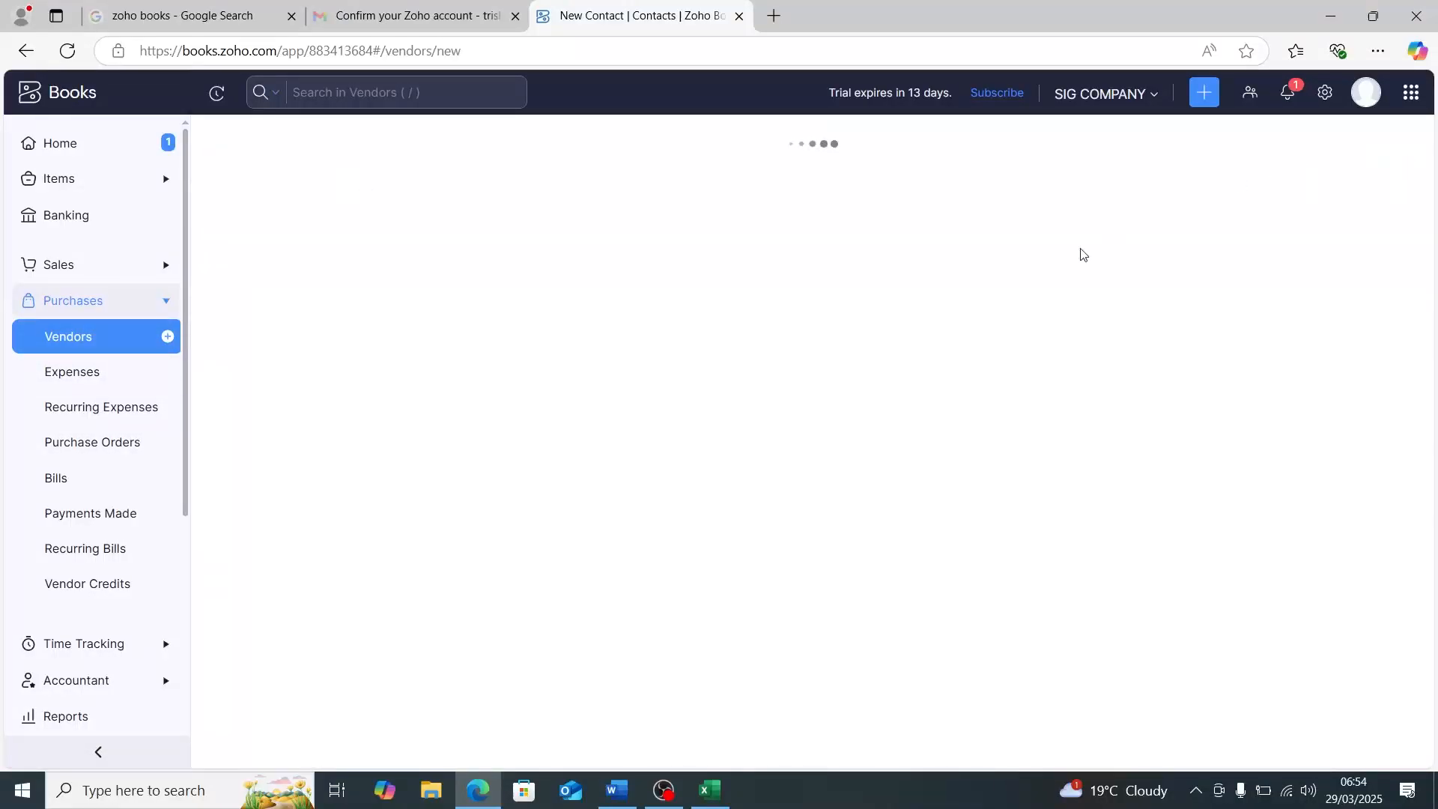
{"action": "left_click", "coordinate": [449, 264]}
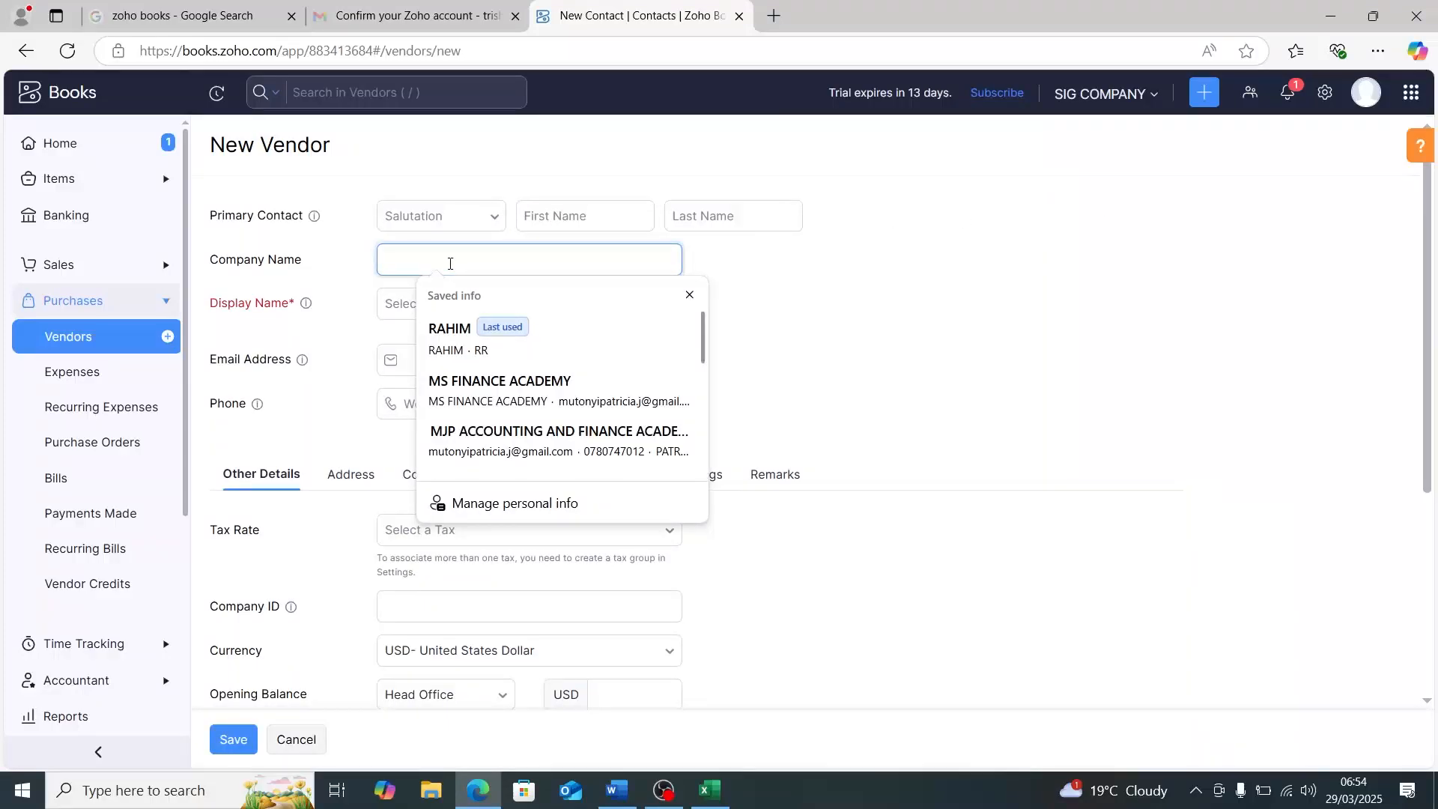
{"action": "left_click", "coordinate": [690, 296]}
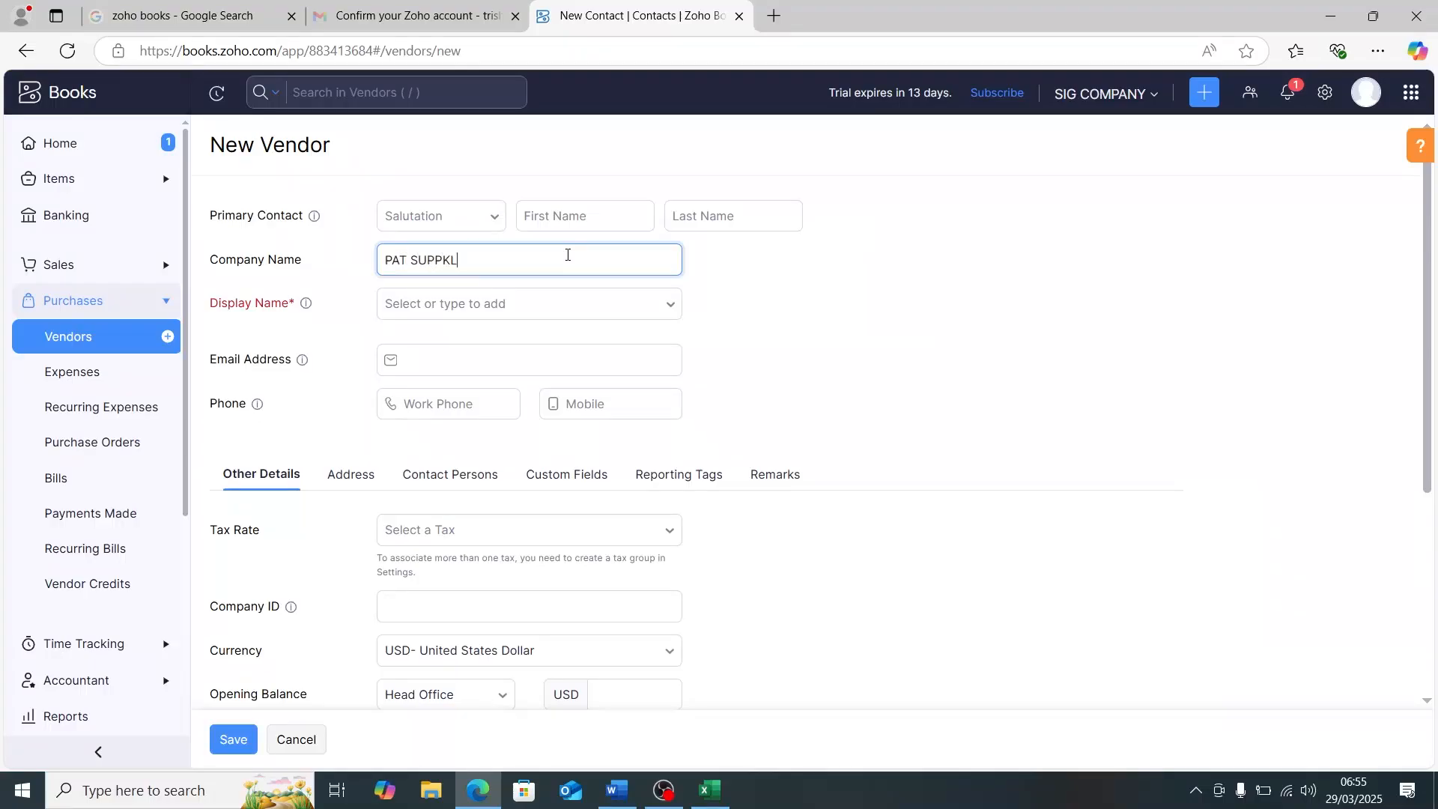
{"action": "key", "text": "BackSpace"}
{"action": "key", "text": "BackSpace"}
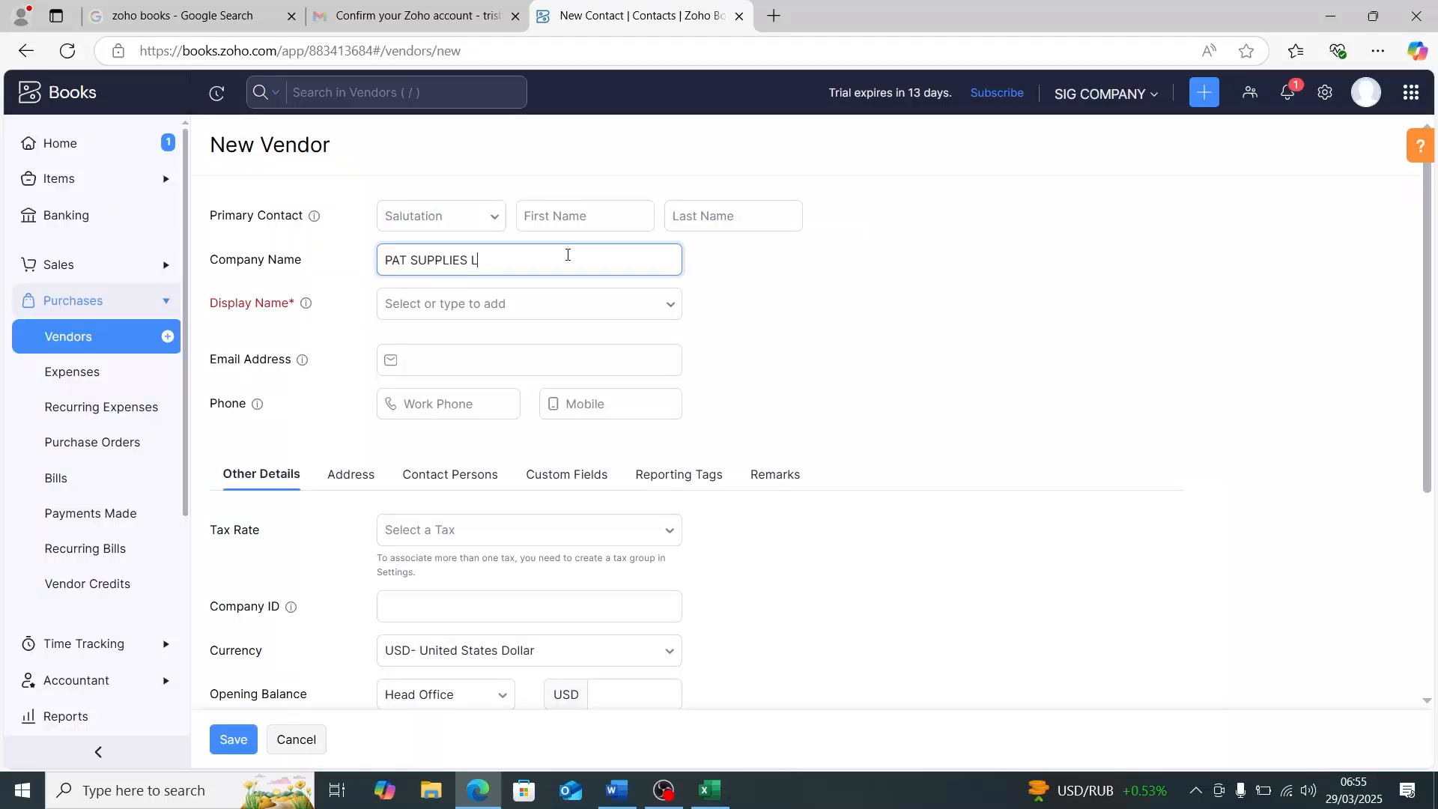
{"action": "left_click", "coordinate": [495, 305]}
{"action": "left_click", "coordinate": [479, 371]}
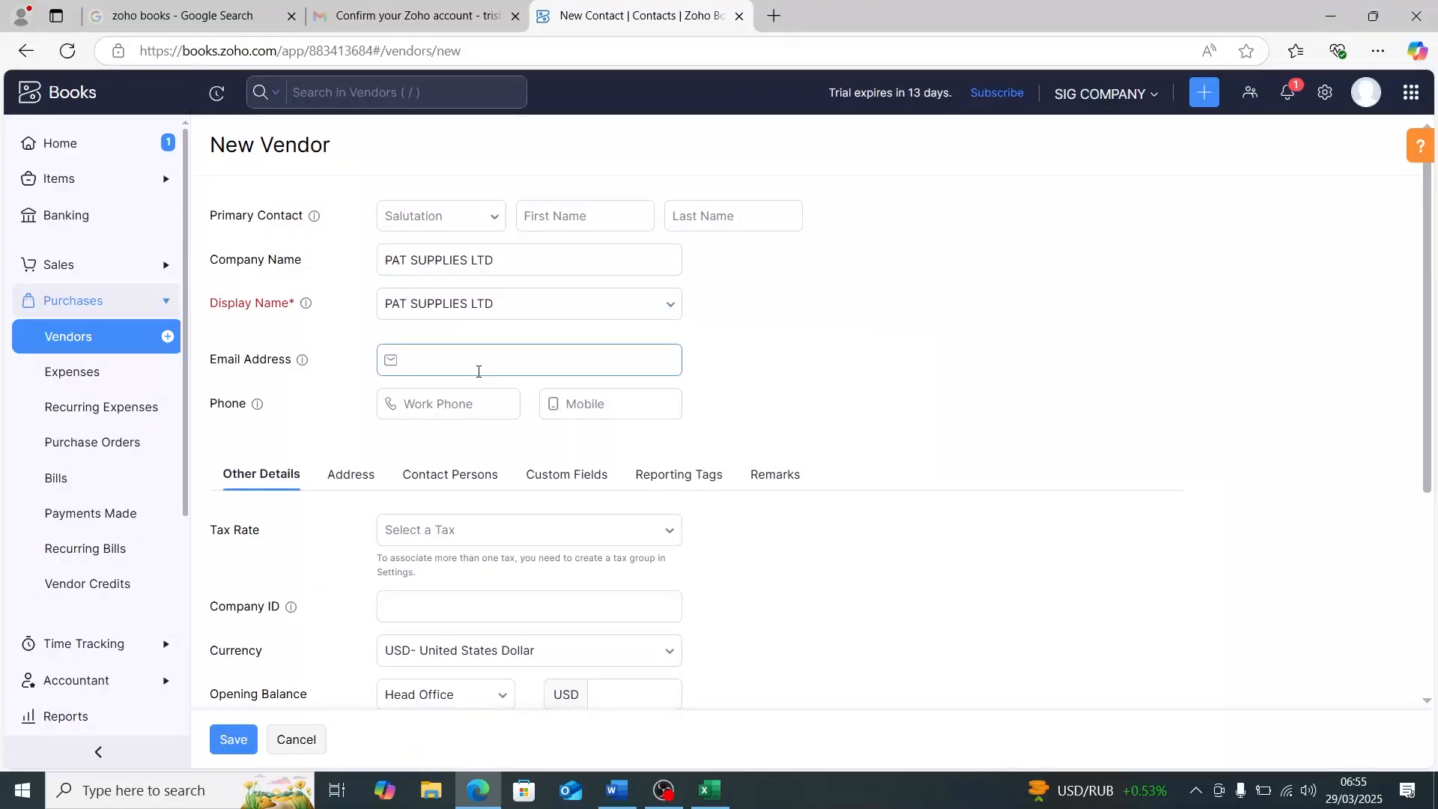
Step: Dismiss the saved info suggestions and enter the vendor's email address
{"action": "left_click", "coordinate": [482, 367]}
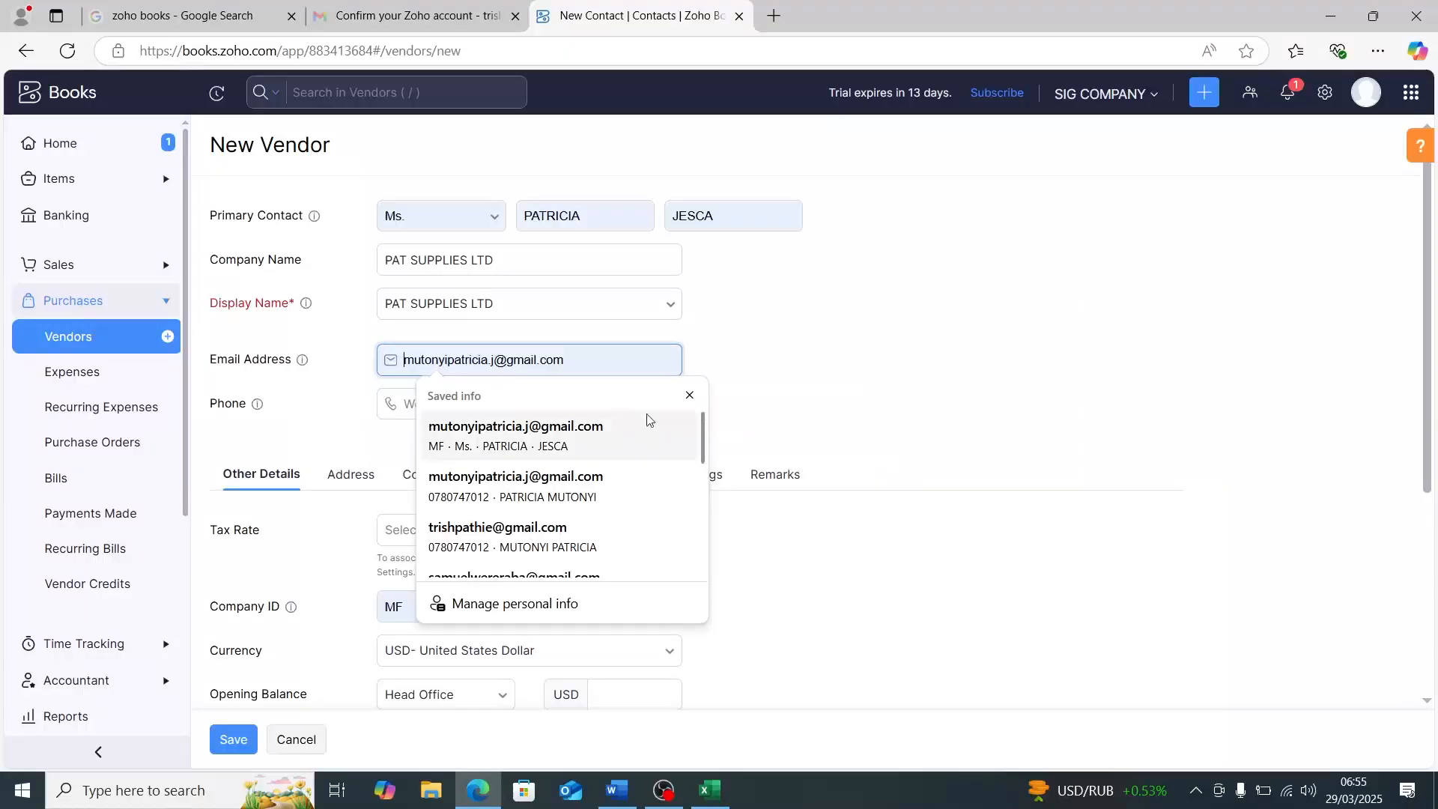
{"action": "left_click", "coordinate": [689, 395]}
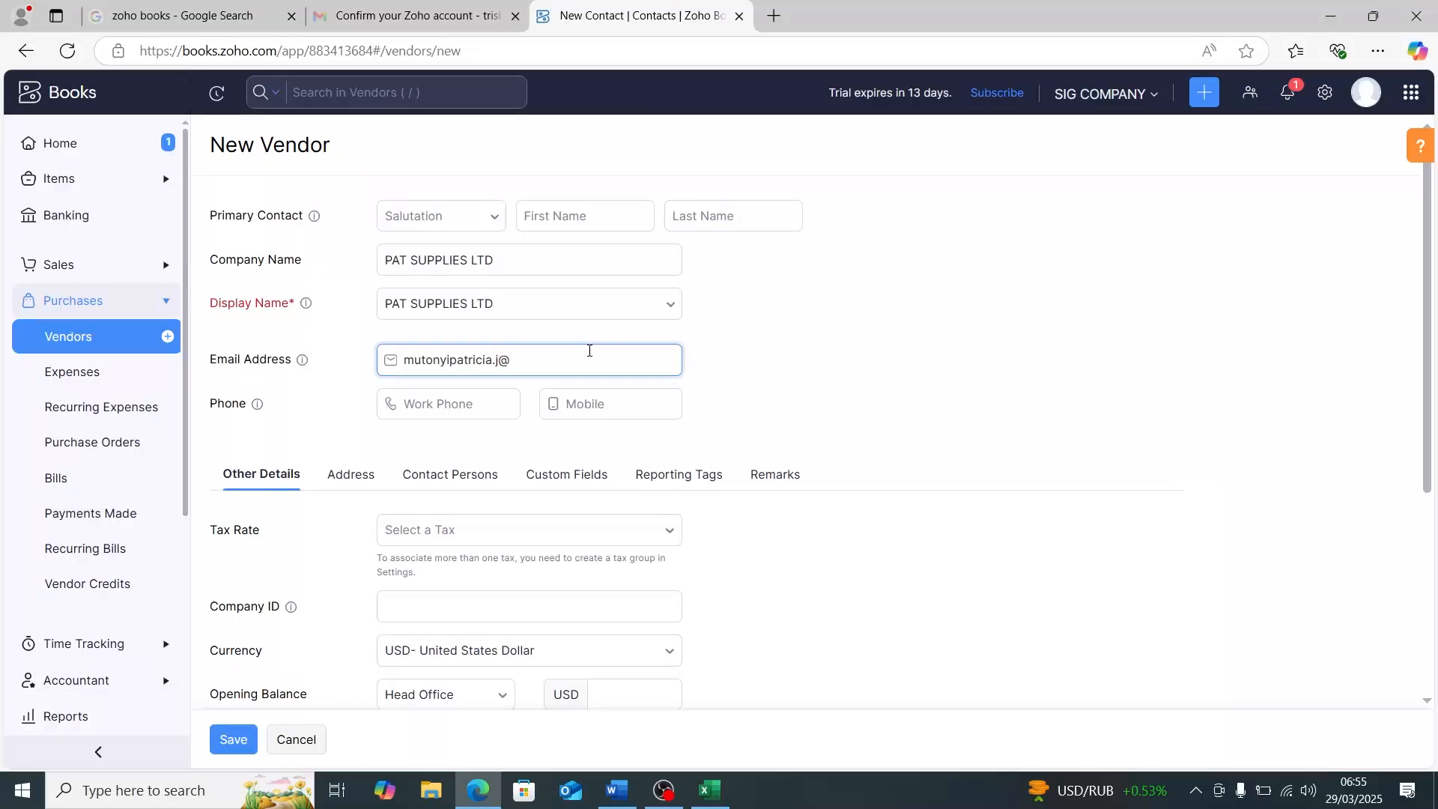
{"action": "type", "text": "l.com"}
Step: Leave the tax rate and company ID empty and set the vendor's Head Office opening balance to 12000 USD
{"action": "scroll", "coordinate": [431, 385], "scroll_direction": "down", "scroll_amount": 3}
{"action": "left_click", "coordinate": [529, 357]}
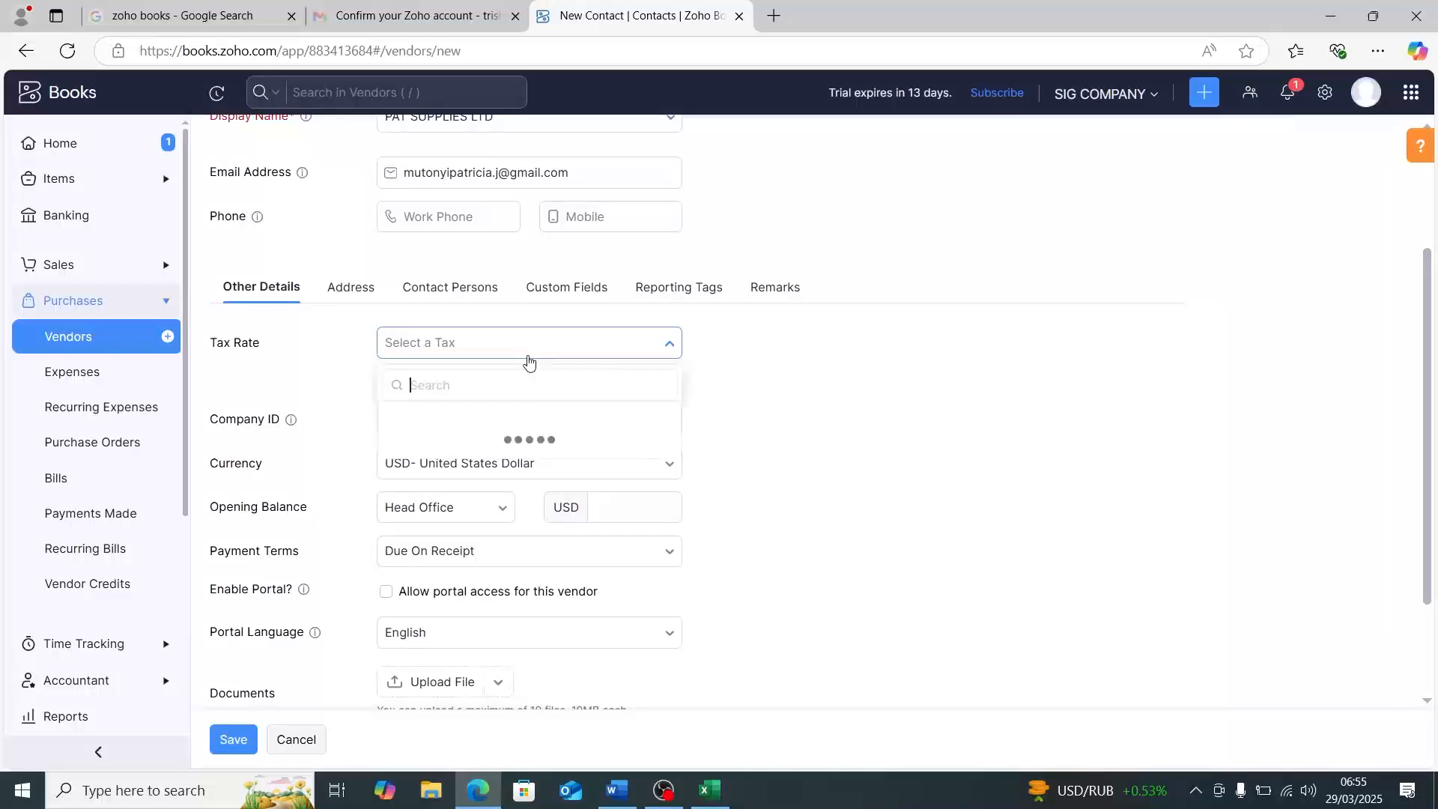
{"action": "scroll", "coordinate": [639, 376], "scroll_direction": "down", "scroll_amount": 1}
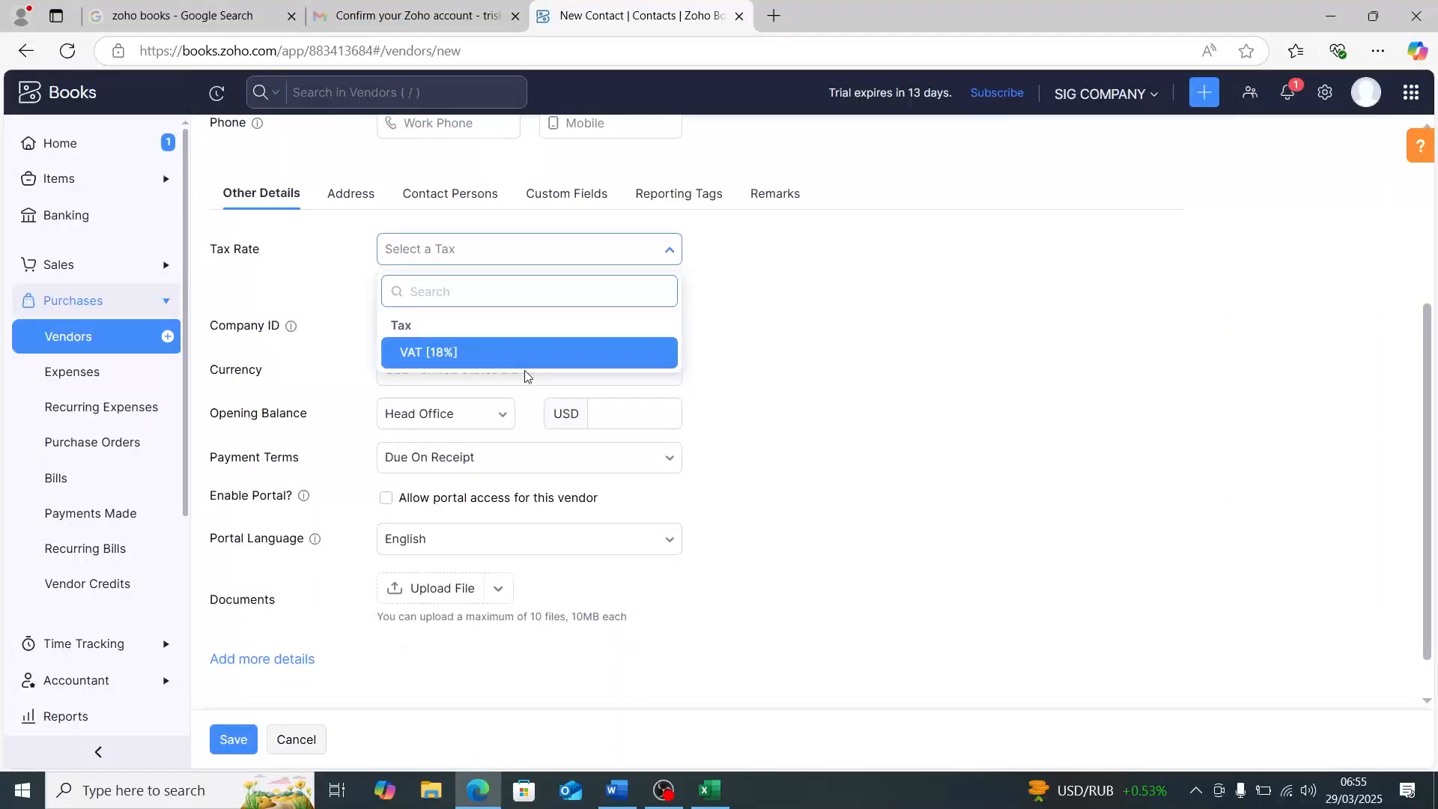
{"action": "left_click", "coordinate": [708, 304]}
{"action": "left_click", "coordinate": [438, 336]}
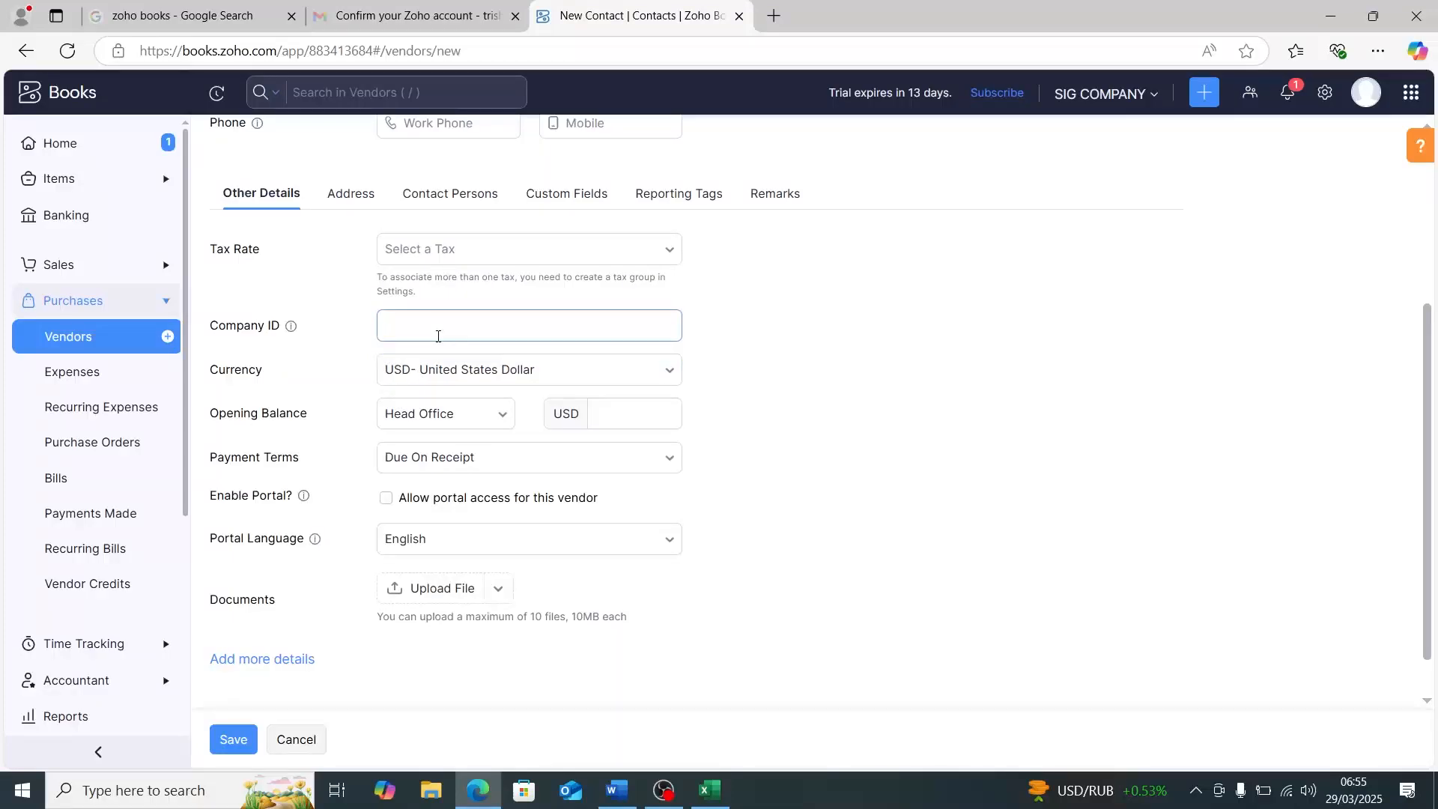
{"action": "left_click", "coordinate": [860, 329]}
{"action": "left_click", "coordinate": [628, 415]}
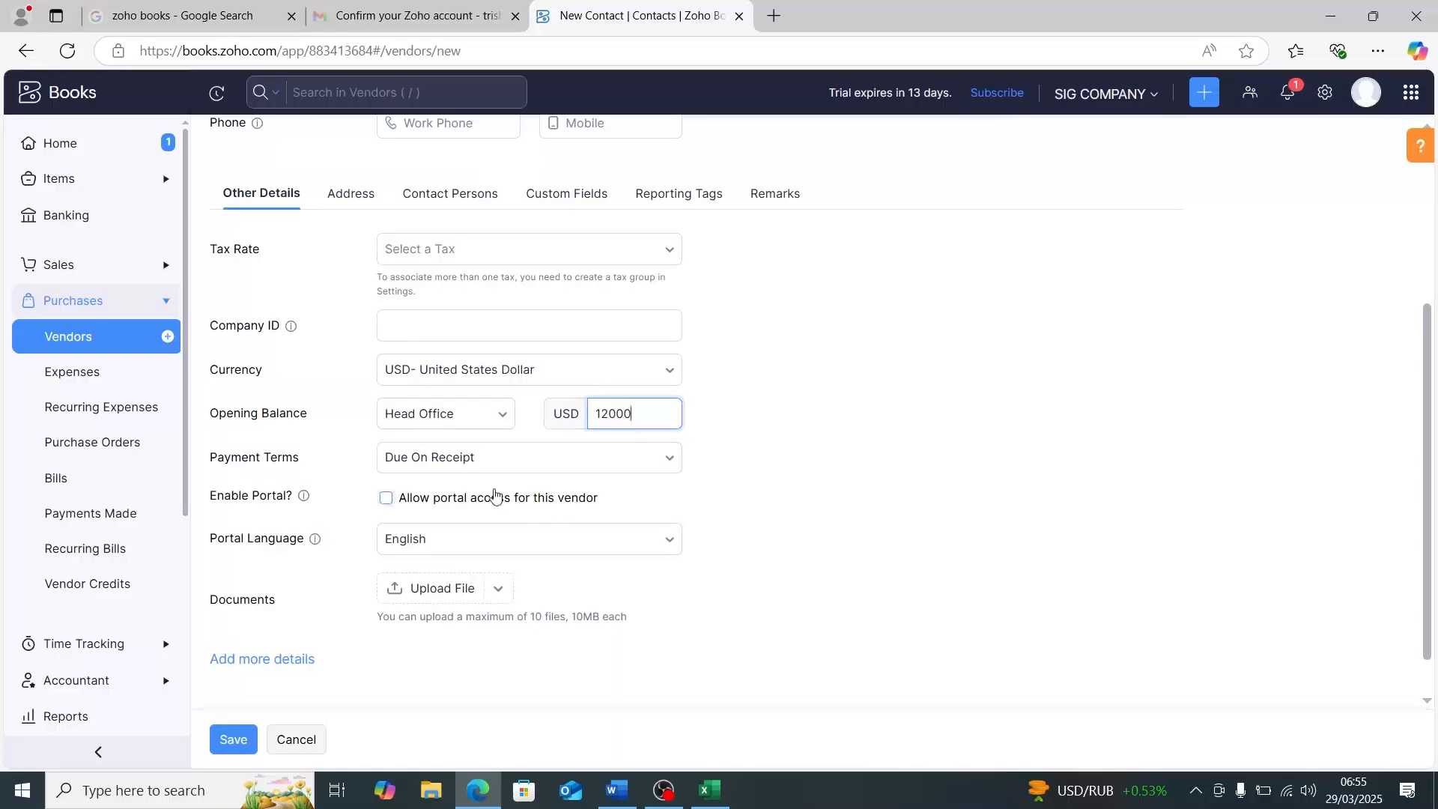
Step: Set the vendor's payment terms to Due end of the month
{"action": "left_click", "coordinate": [533, 468]}
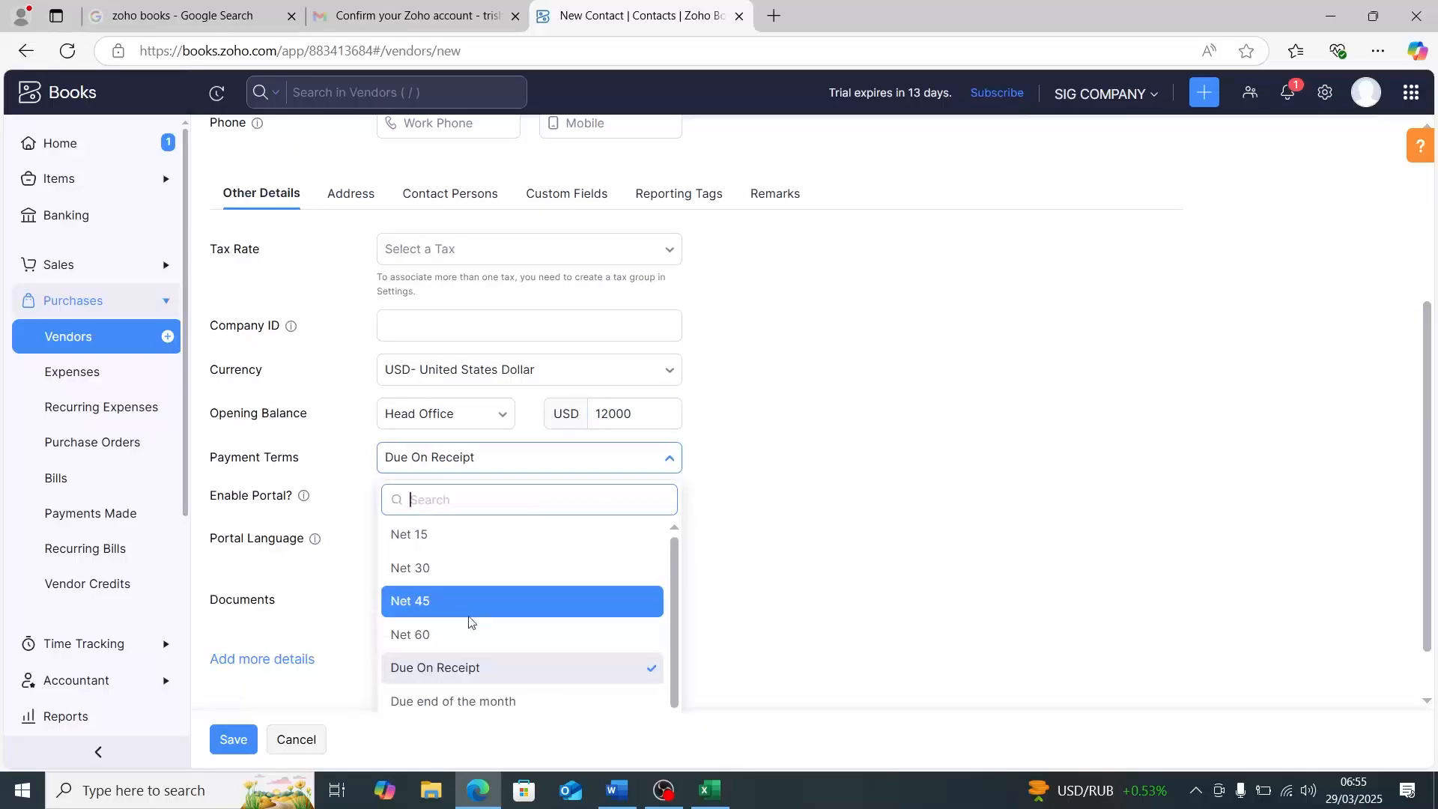
{"action": "scroll", "coordinate": [471, 633], "scroll_direction": "down", "scroll_amount": 1}
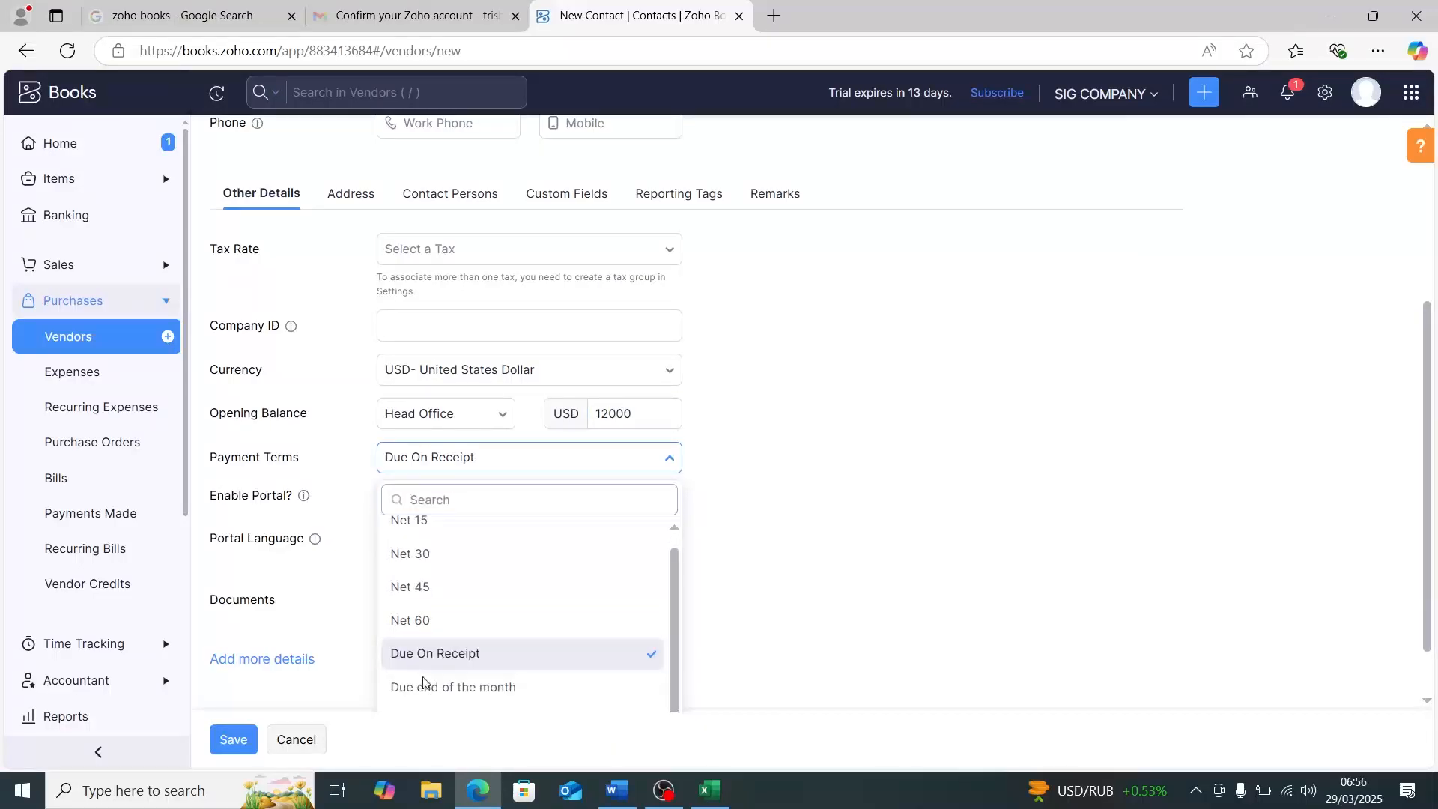
{"action": "left_click", "coordinate": [424, 687]}
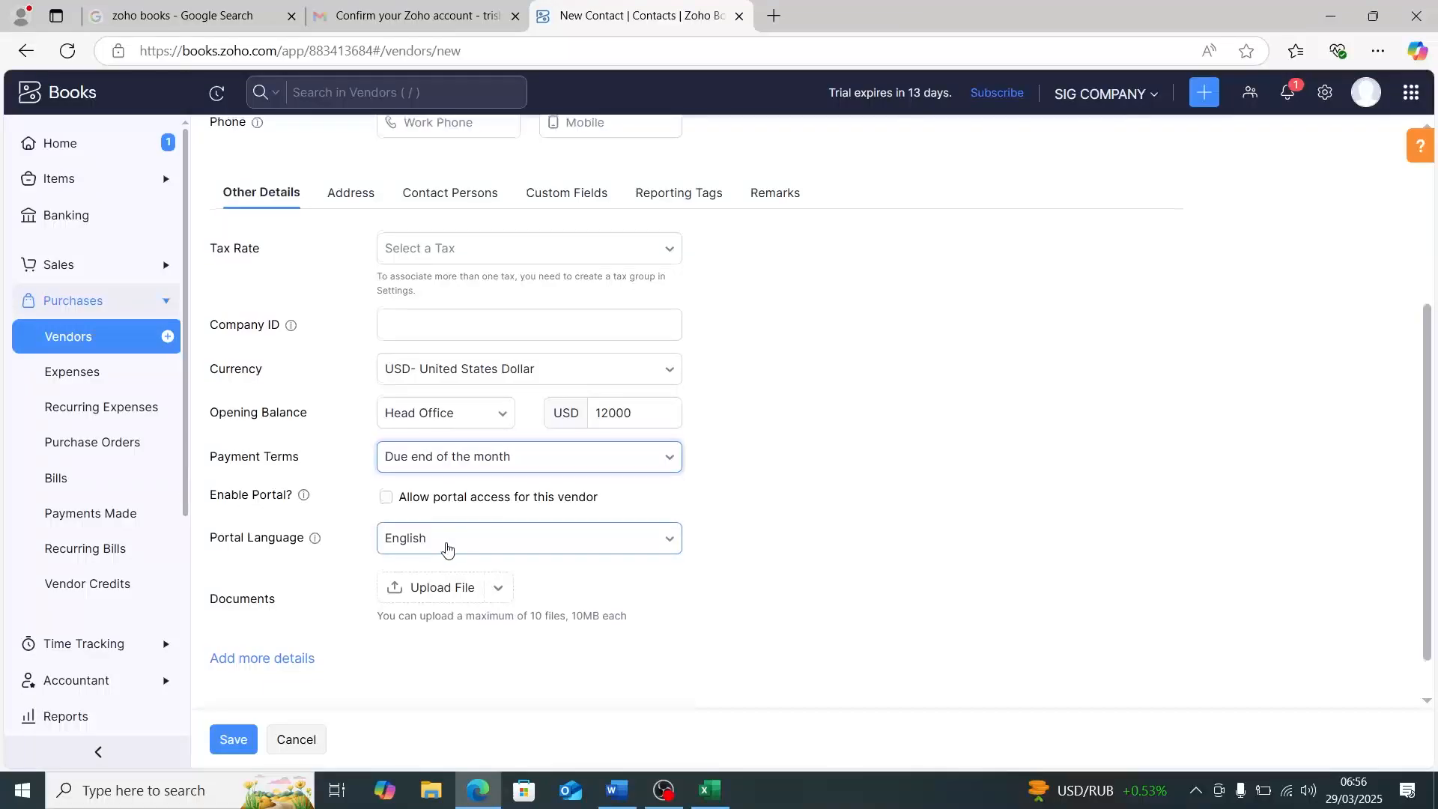
Step: Allow portal access for this vendor and save the new vendor record
{"action": "scroll", "coordinate": [447, 549], "scroll_direction": "down", "scroll_amount": 1}
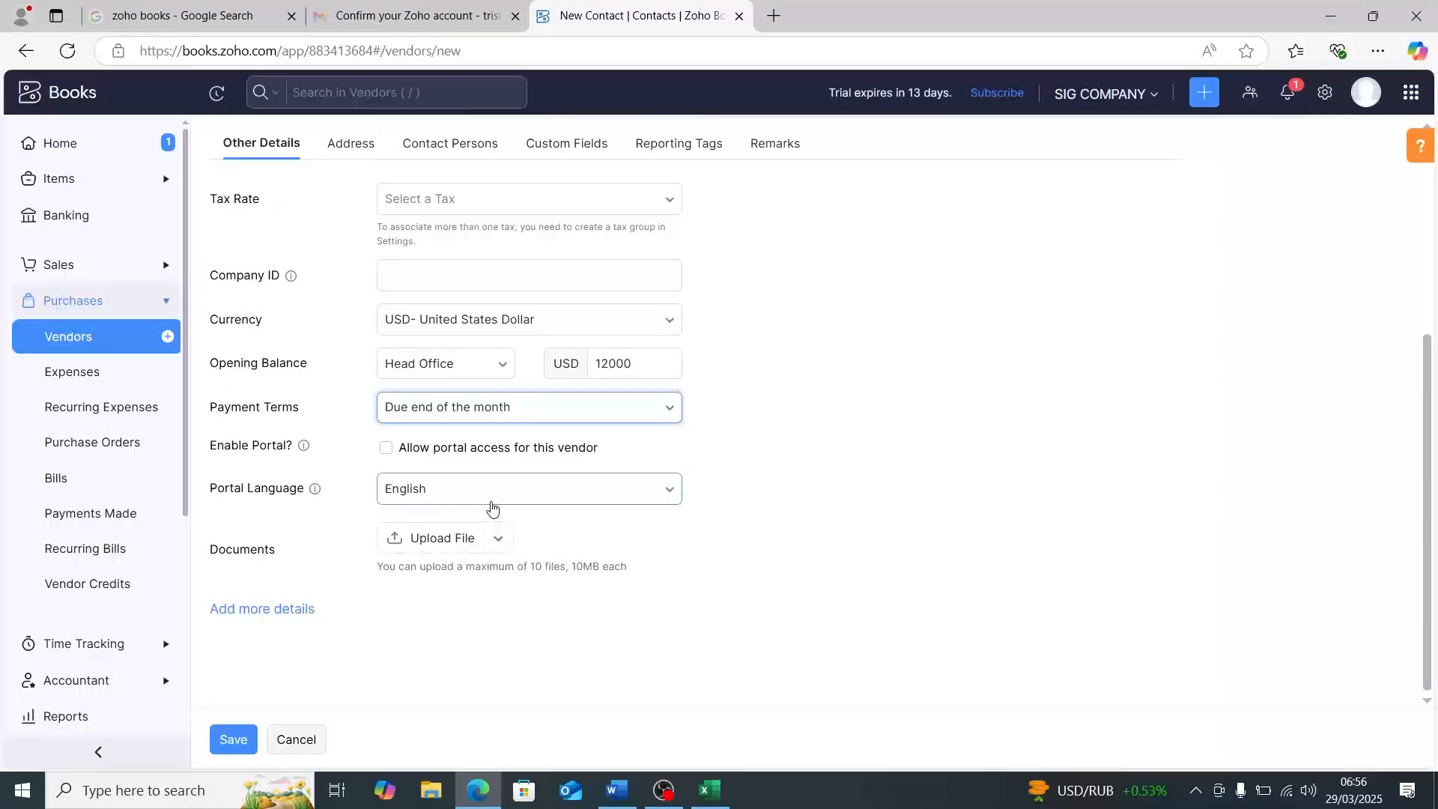
{"action": "scroll", "coordinate": [492, 507], "scroll_direction": "up", "scroll_amount": 4}
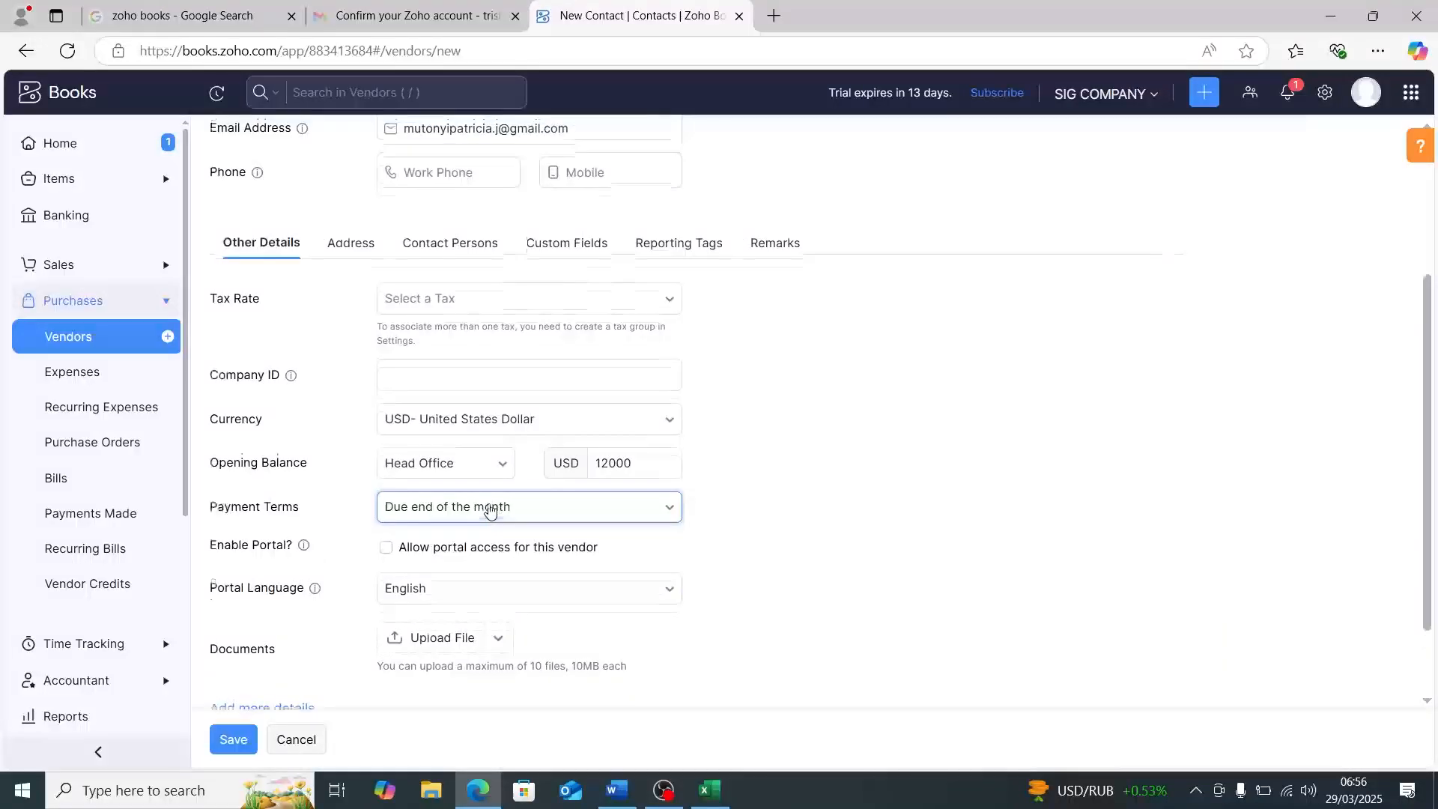
{"action": "scroll", "coordinate": [593, 289], "scroll_direction": "up", "scroll_amount": 1}
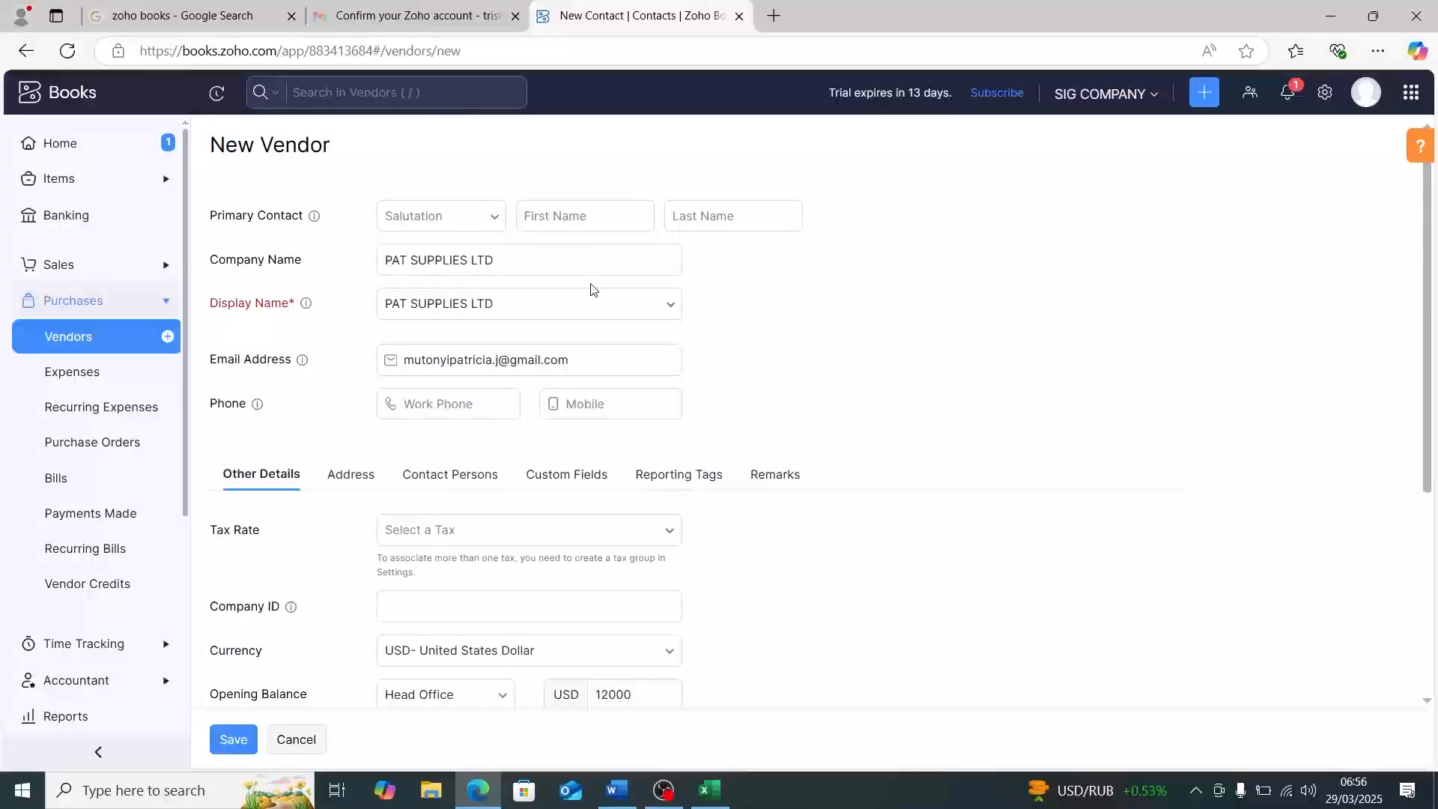
{"action": "scroll", "coordinate": [592, 287], "scroll_direction": "down", "scroll_amount": 5}
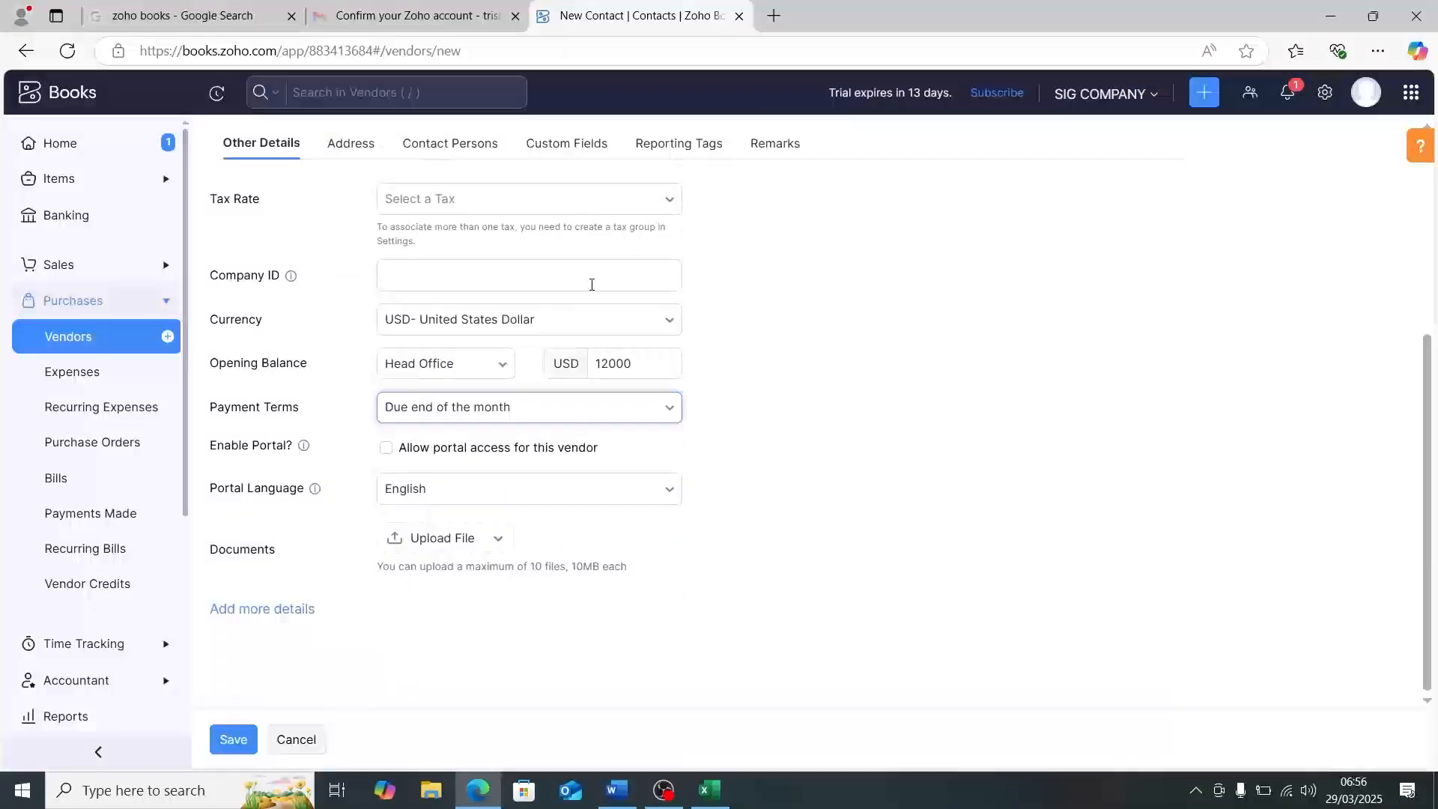
{"action": "scroll", "coordinate": [590, 288], "scroll_direction": "up", "scroll_amount": 1}
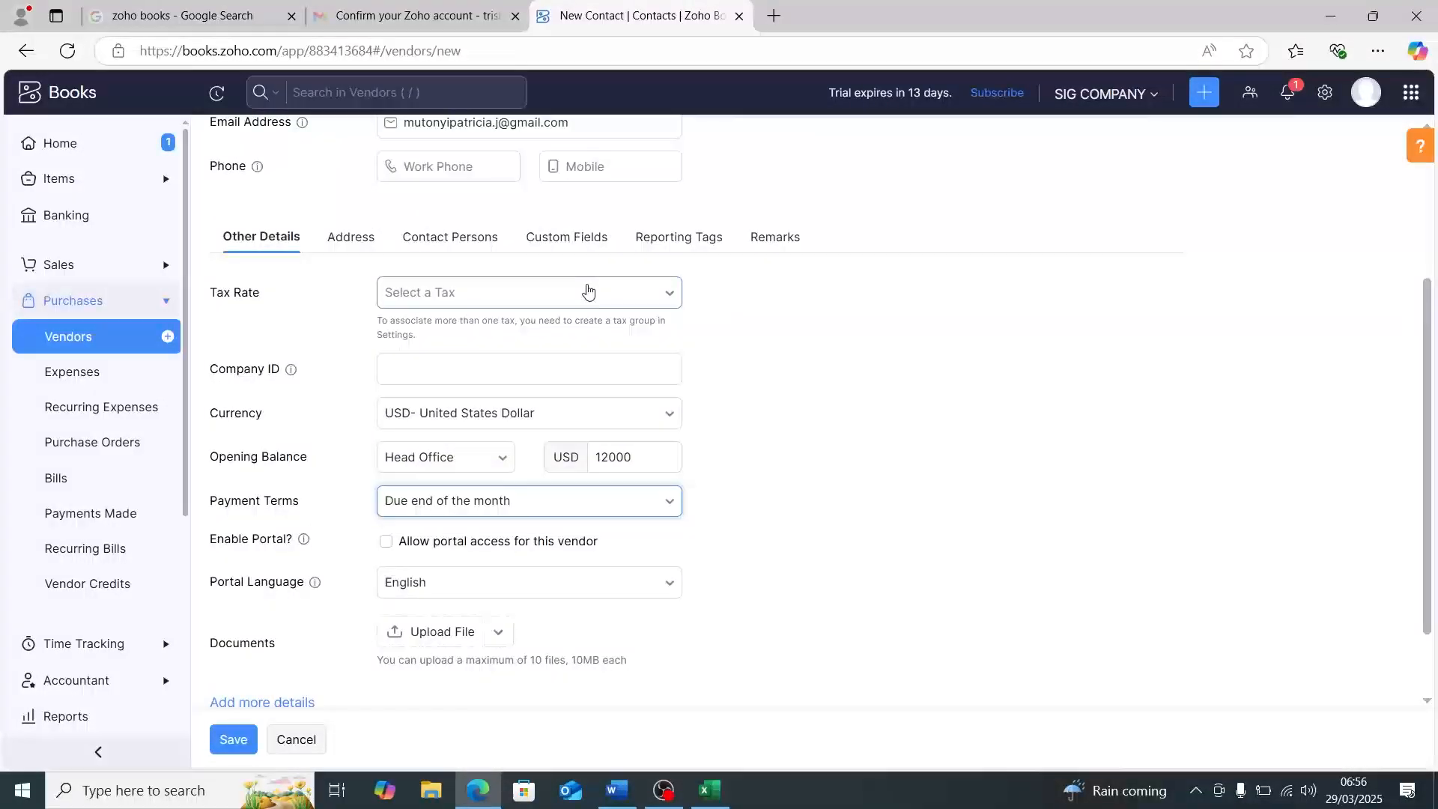
{"action": "scroll", "coordinate": [587, 293], "scroll_direction": "down", "scroll_amount": 1}
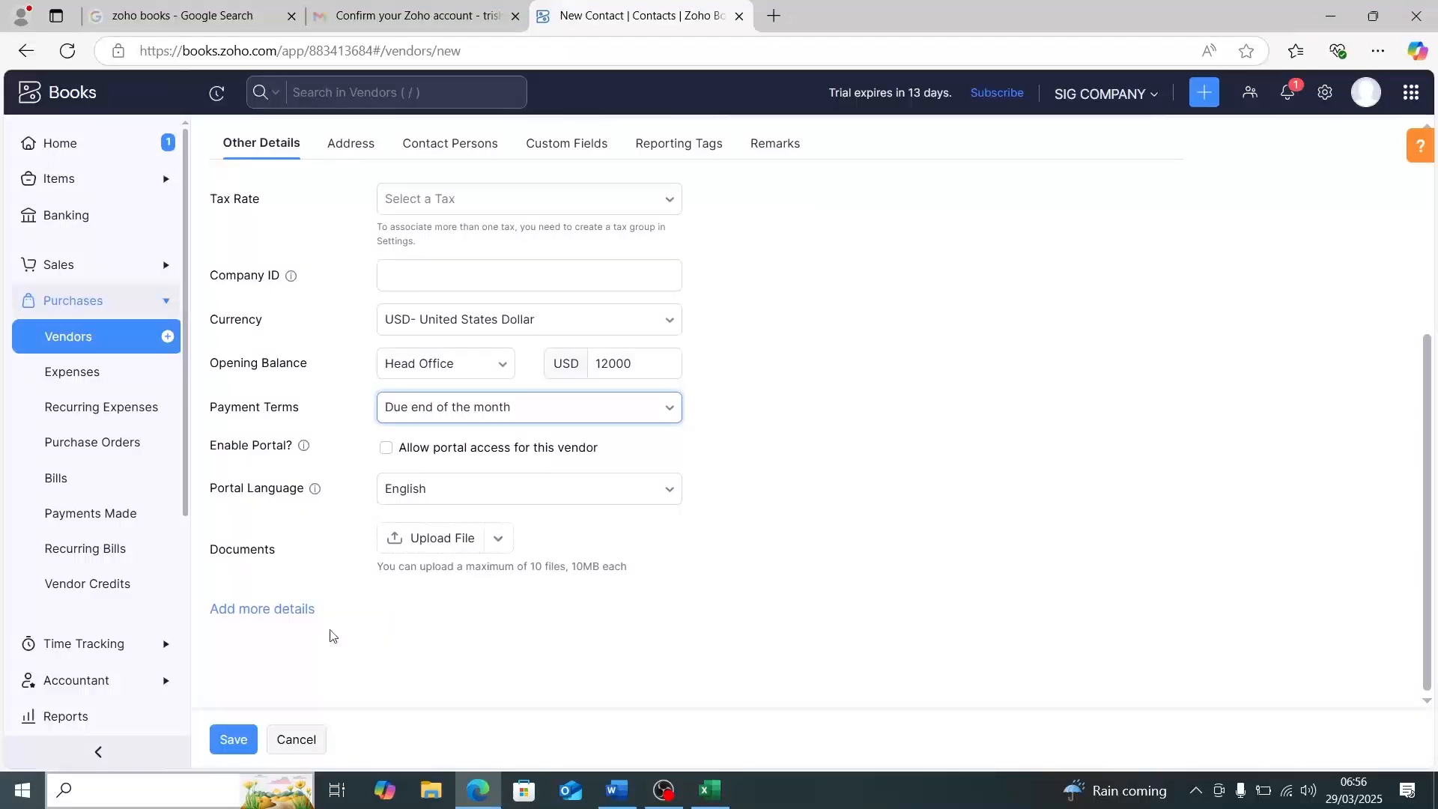
{"action": "scroll", "coordinate": [443, 581], "scroll_direction": "up", "scroll_amount": 4}
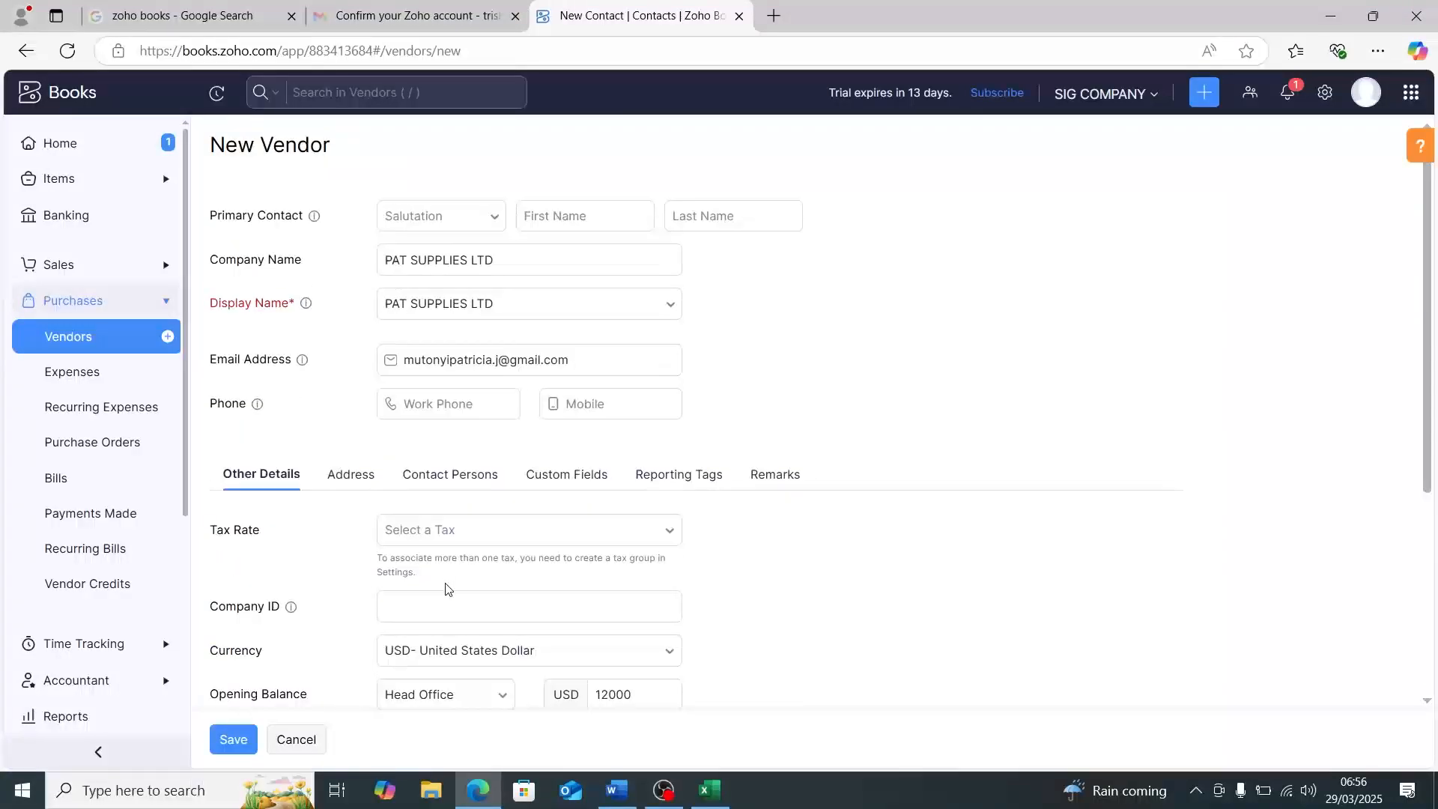
{"action": "scroll", "coordinate": [446, 591], "scroll_direction": "down", "scroll_amount": 3}
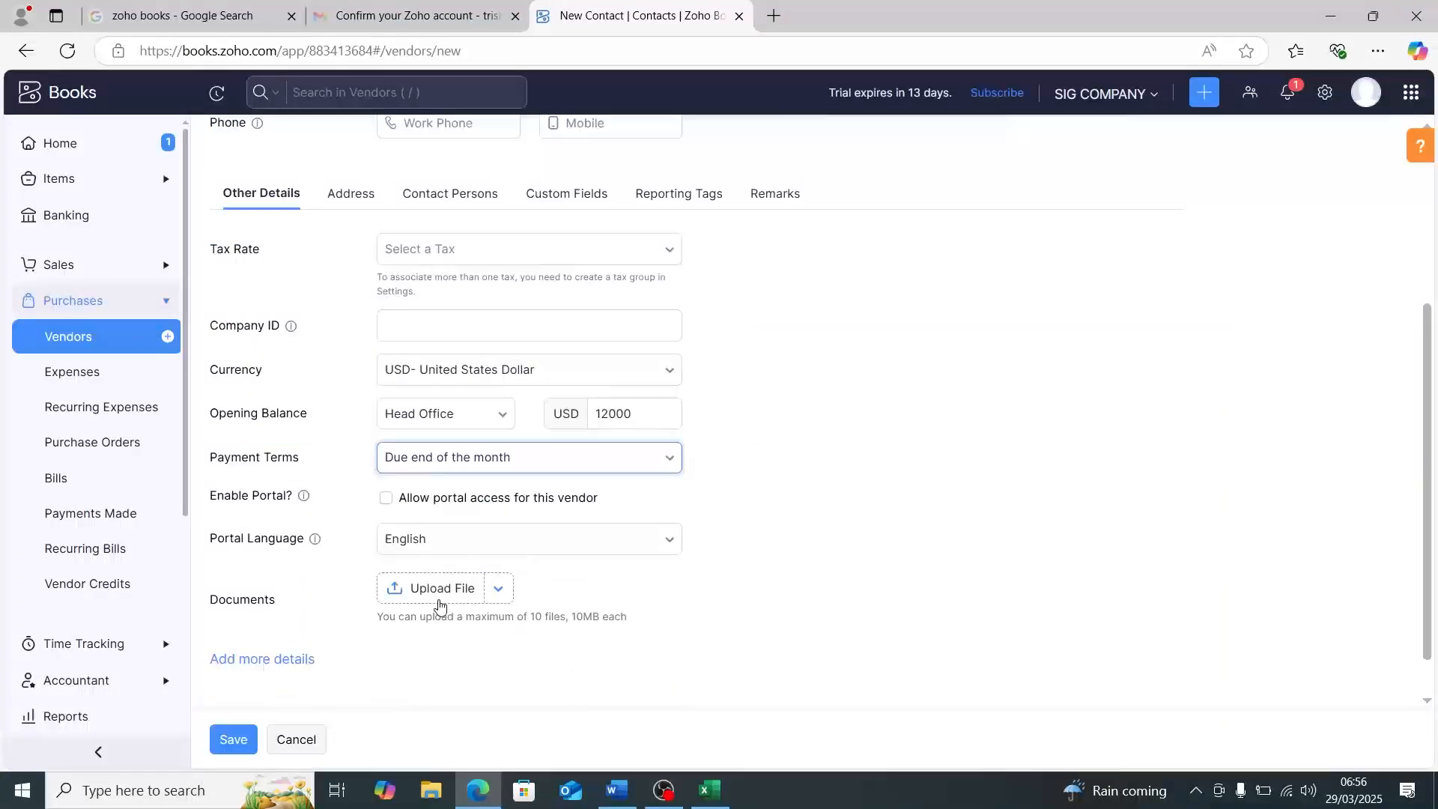
{"action": "scroll", "coordinate": [430, 607], "scroll_direction": "down", "scroll_amount": 1}
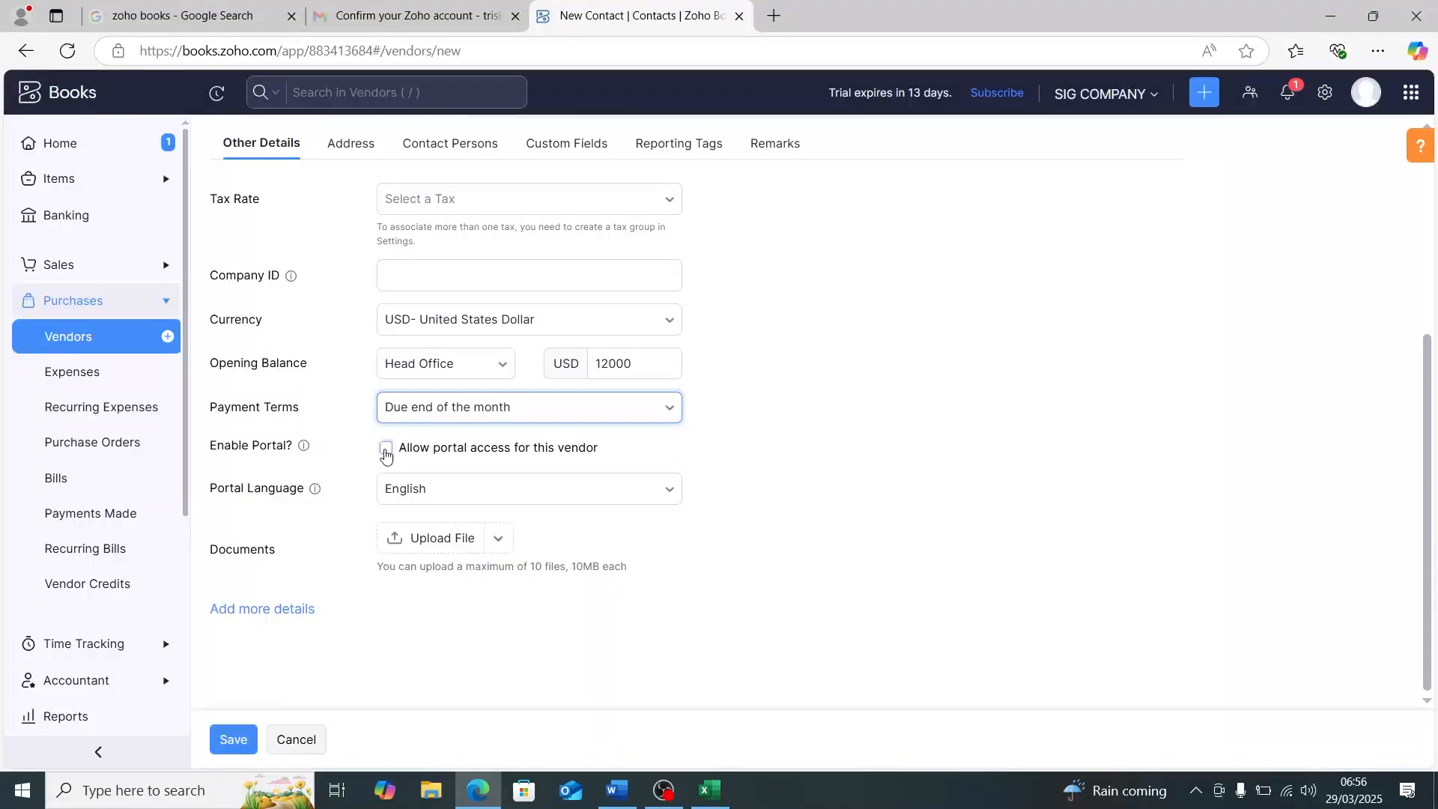
{"action": "left_click", "coordinate": [386, 449]}
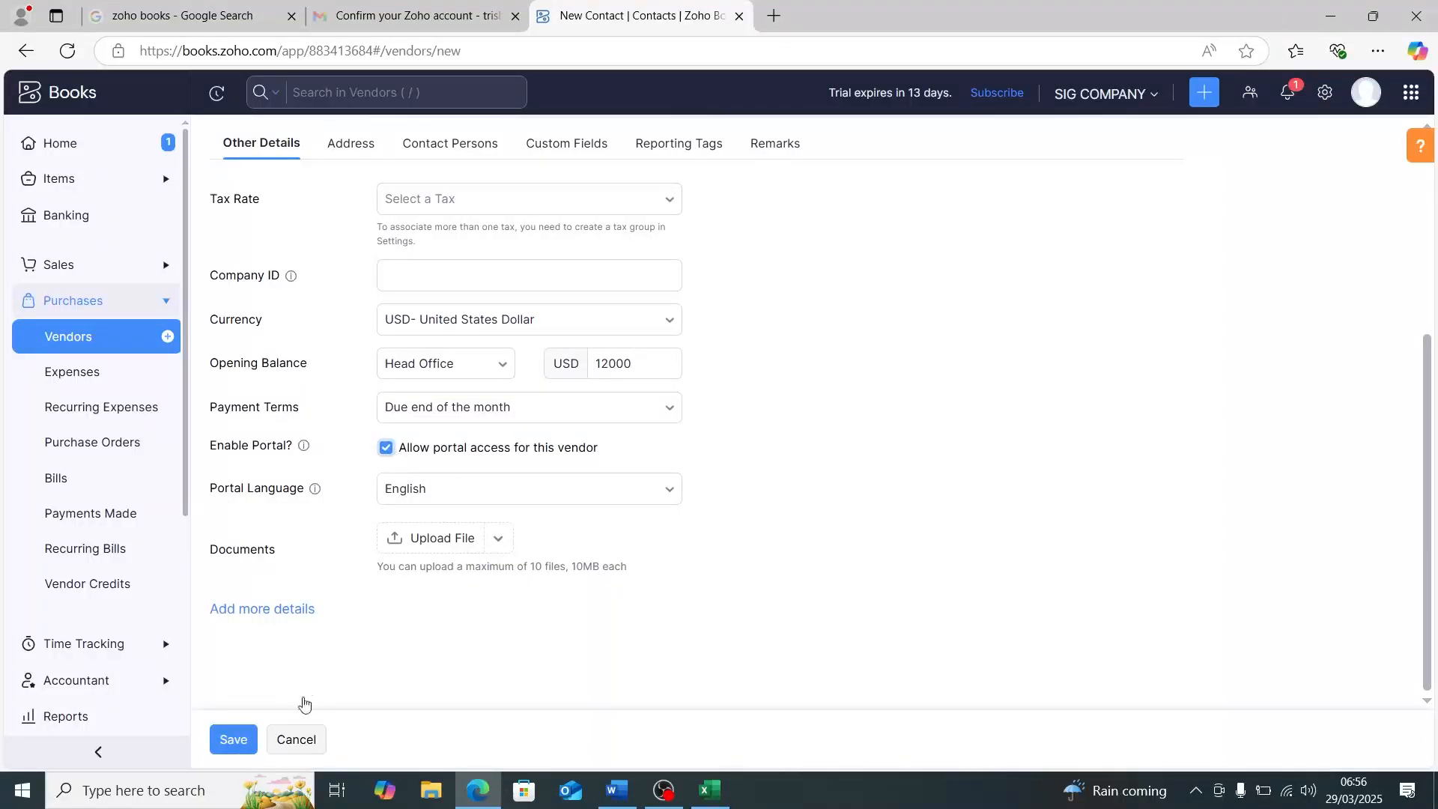
{"action": "left_click", "coordinate": [230, 735]}
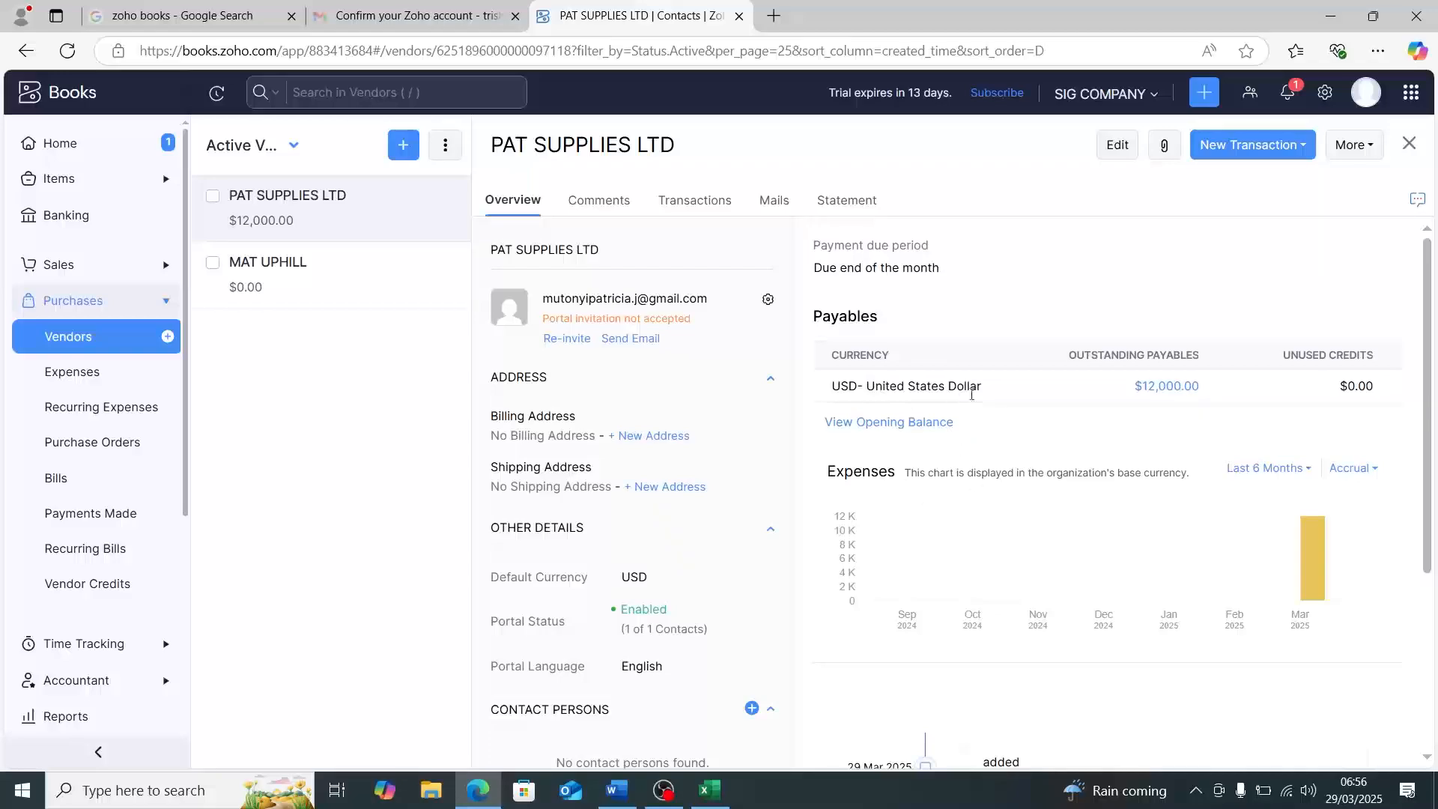
Step: Look through the comments, transactions and statement of the vendor PAT SUPPLIES LTD
{"action": "left_click", "coordinate": [597, 207]}
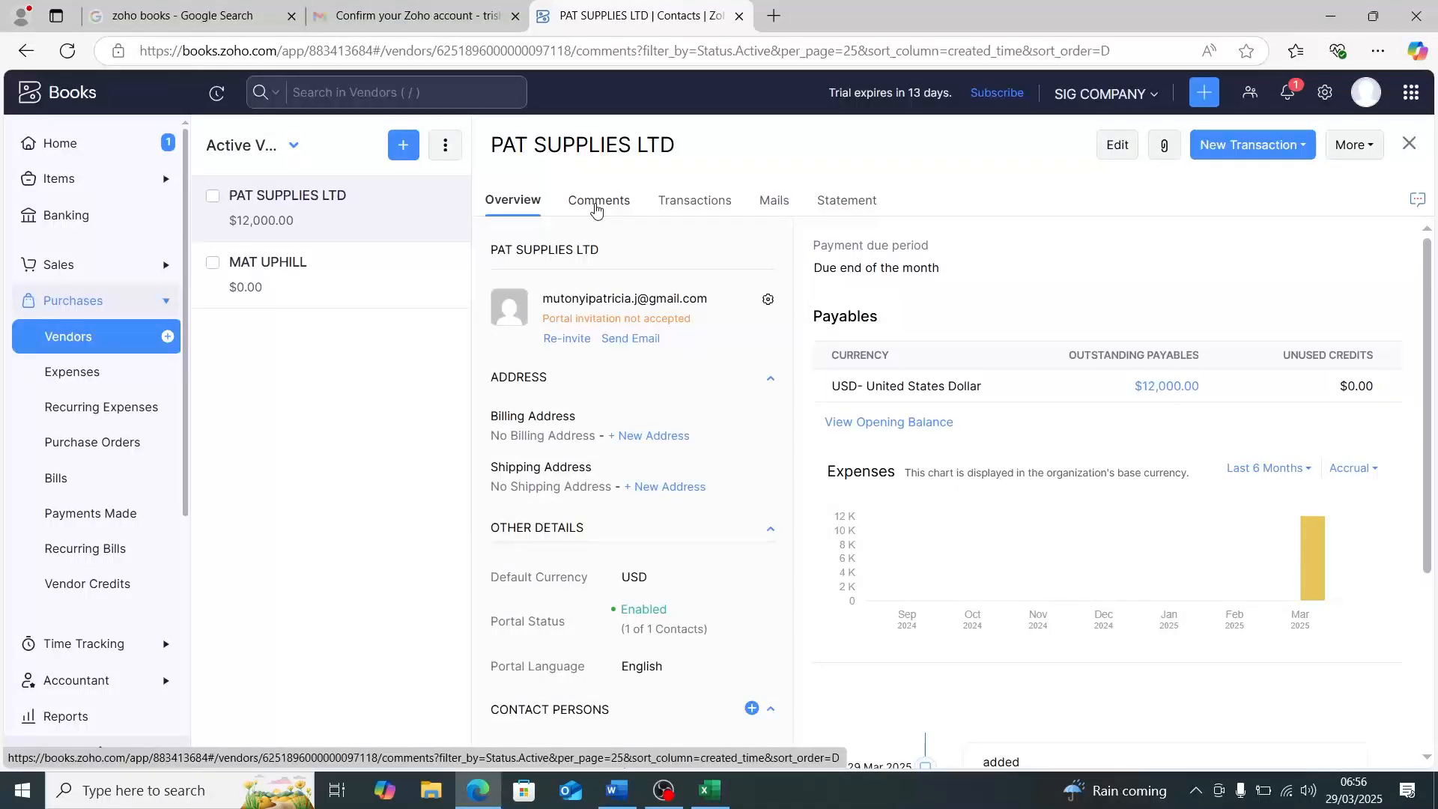
{"action": "left_click", "coordinate": [700, 200]}
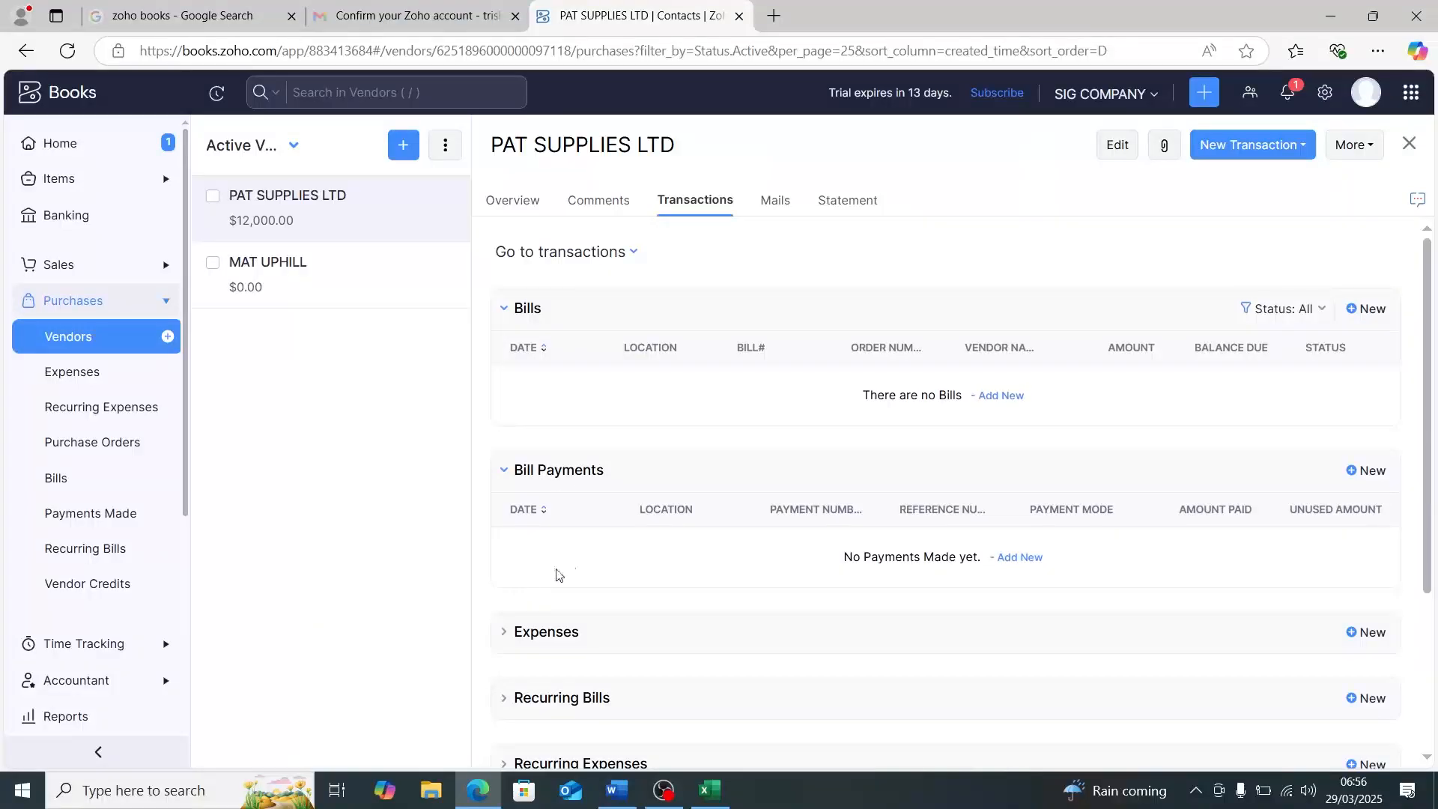
{"action": "left_click", "coordinate": [838, 202]}
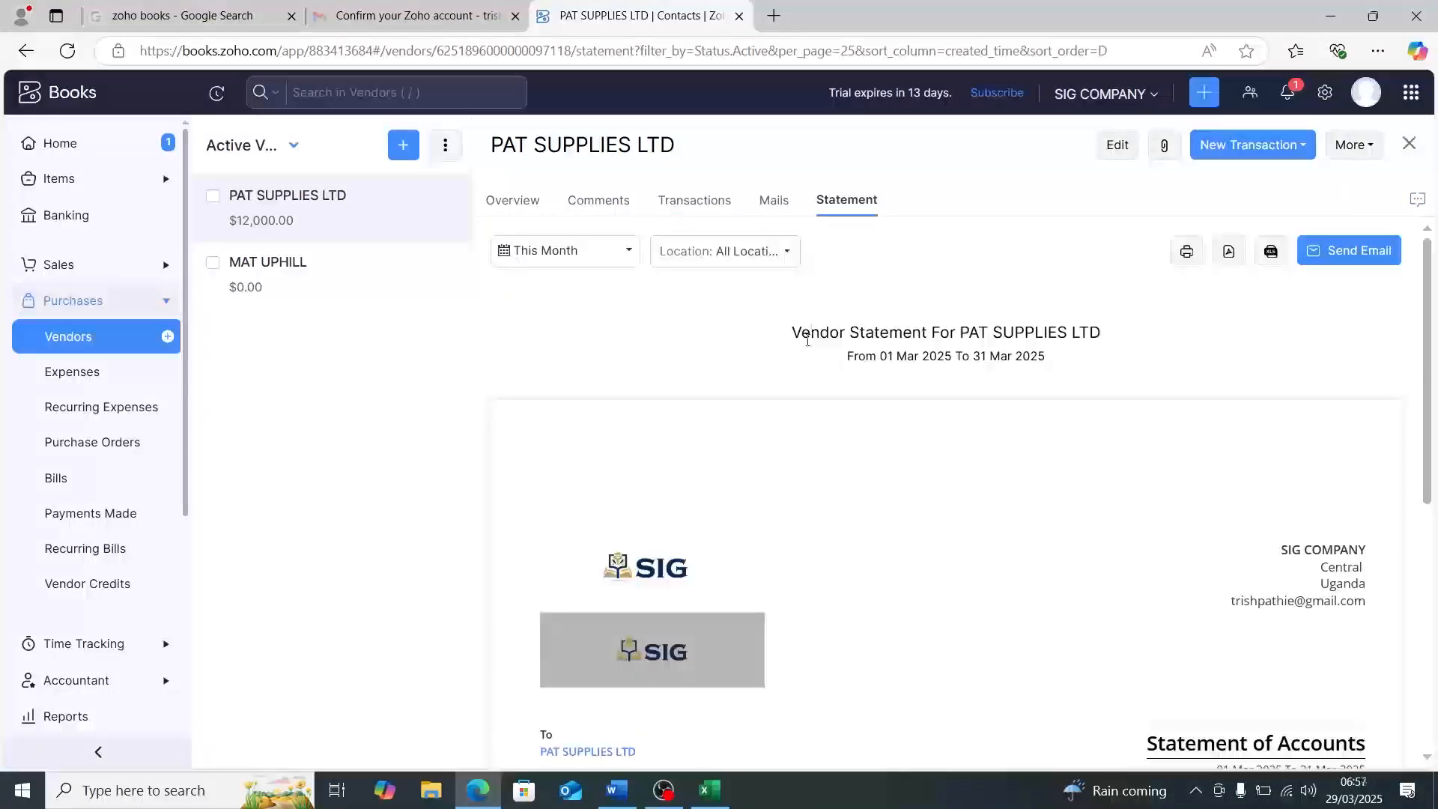
Step: Review this month's vendor statement of PAT SUPPLIES LTD down to its opening balance entries and close the vendor's record
{"action": "scroll", "coordinate": [727, 428], "scroll_direction": "down", "scroll_amount": 1}
{"action": "scroll", "coordinate": [728, 425], "scroll_direction": "down", "scroll_amount": 4}
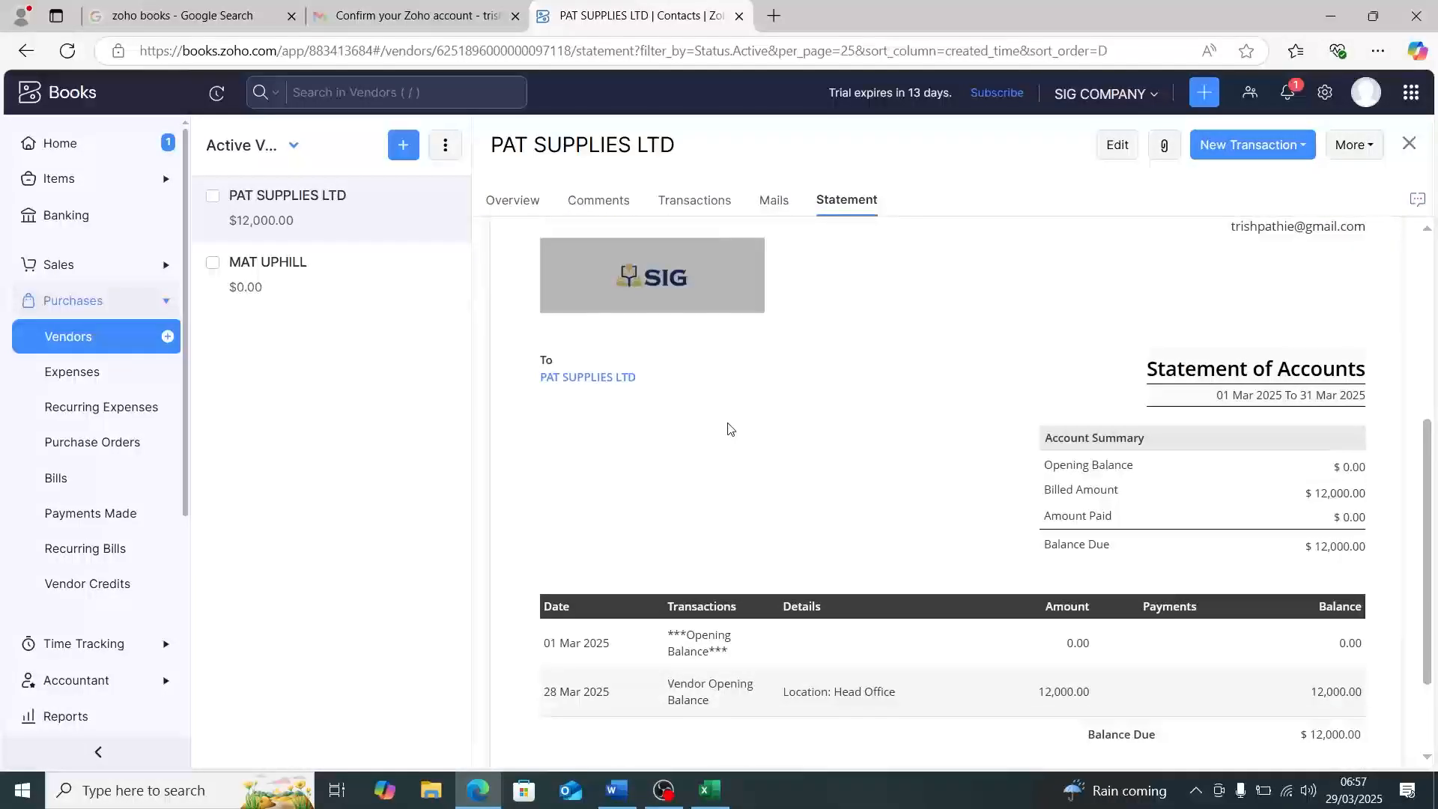
{"action": "scroll", "coordinate": [731, 427], "scroll_direction": "up", "scroll_amount": 5}
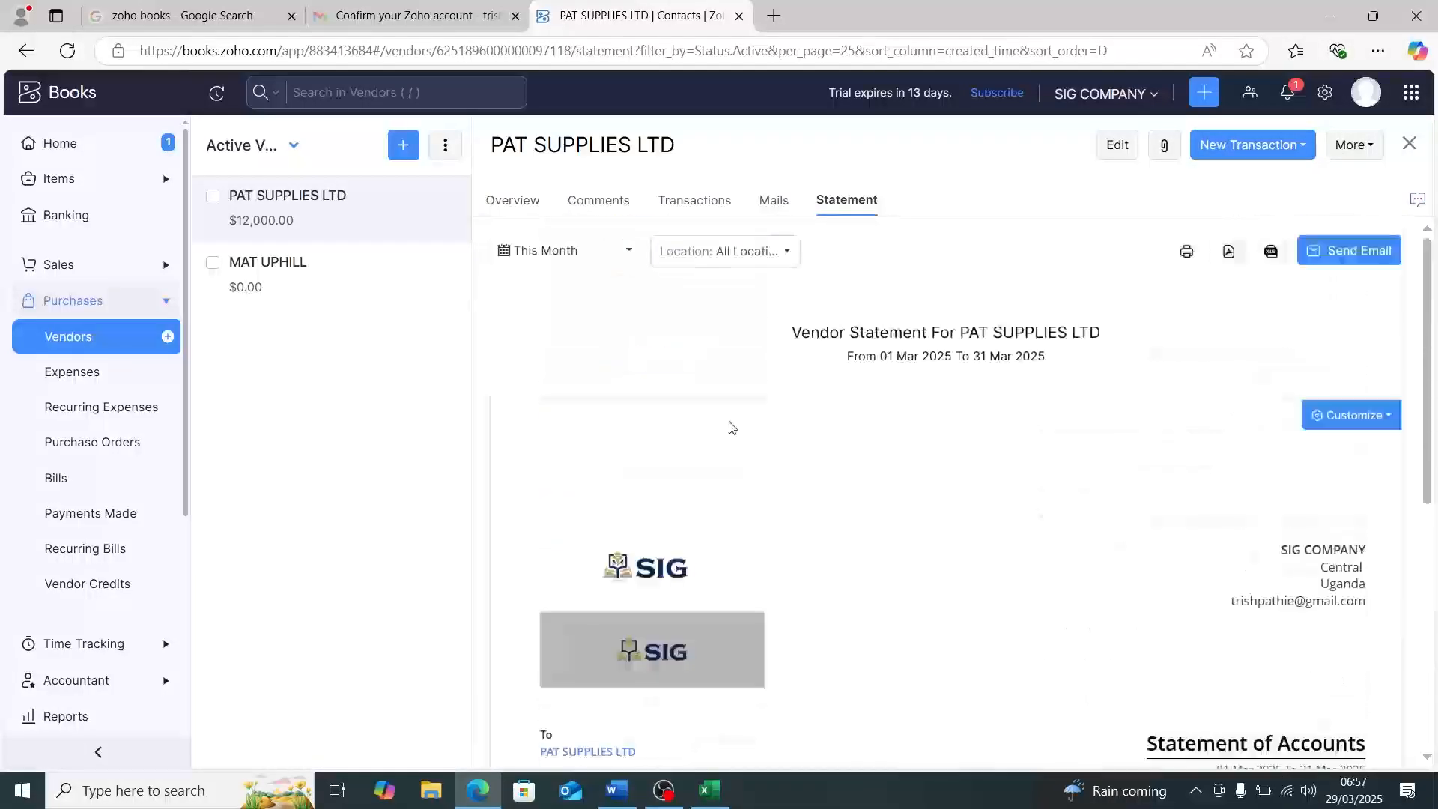
{"action": "left_click", "coordinate": [724, 201]}
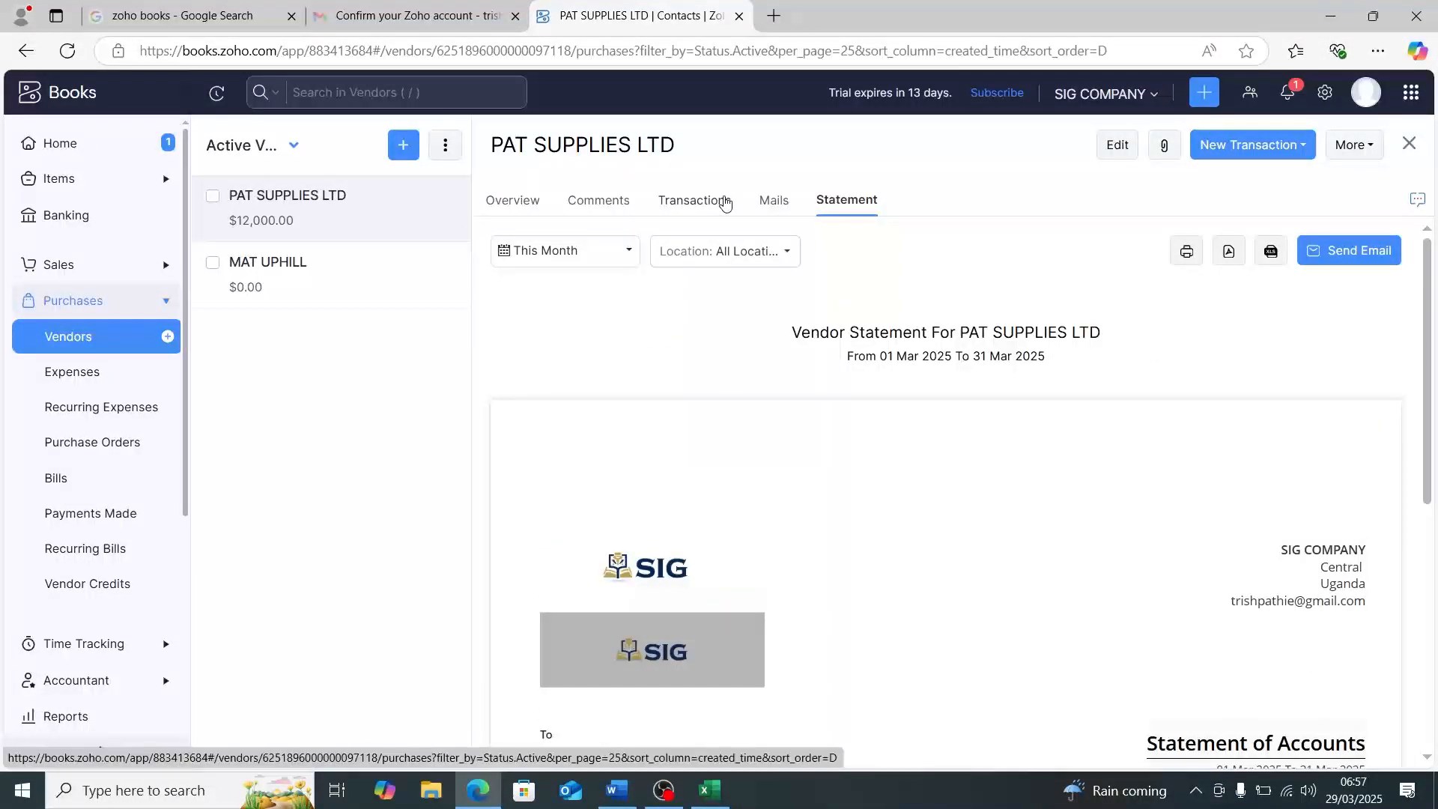
{"action": "left_click", "coordinate": [1409, 146]}
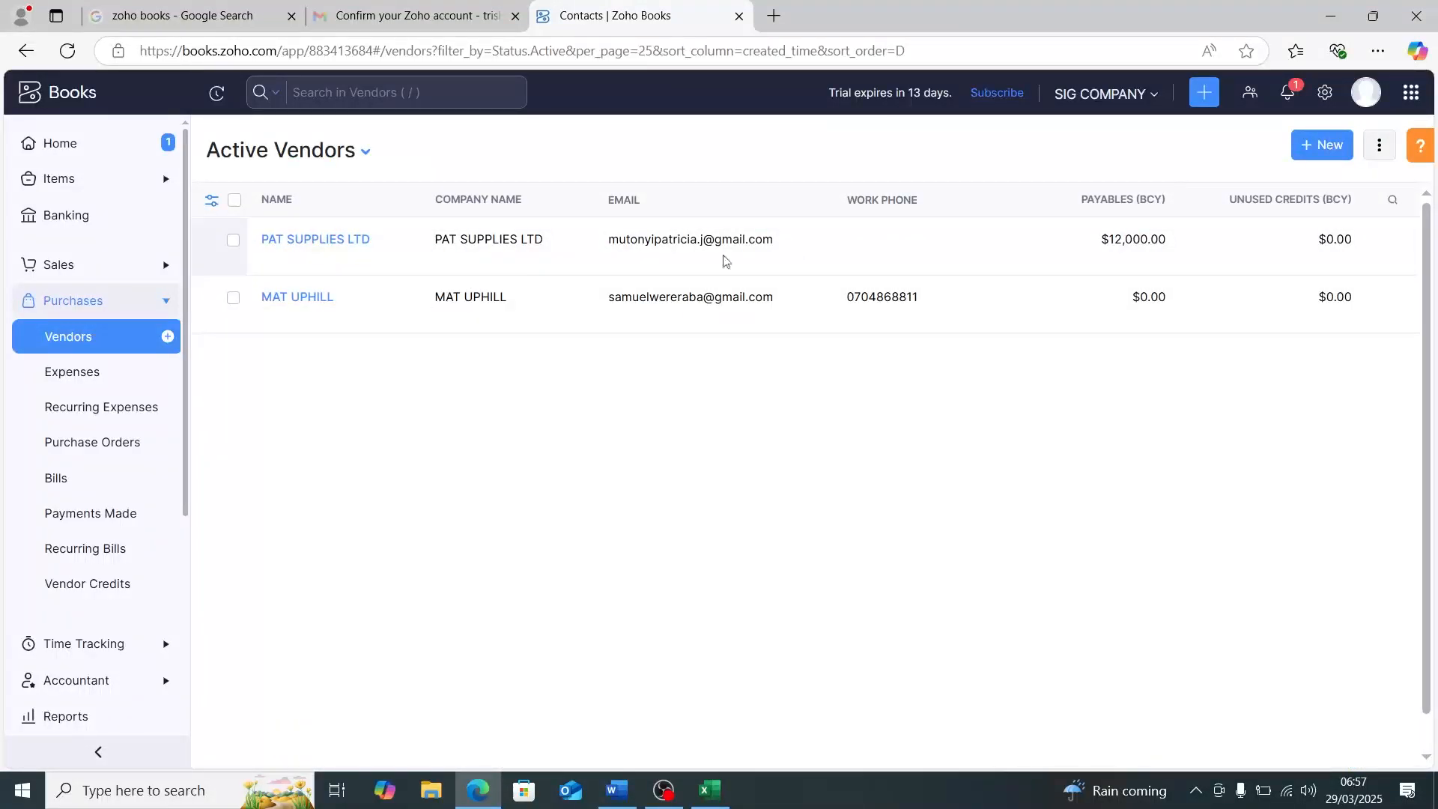
Step: Start a new vendor with MAT SUPPLIES TD as company name and display name, and fill in the vendor's e-mail address
{"action": "left_click", "coordinate": [1319, 150]}
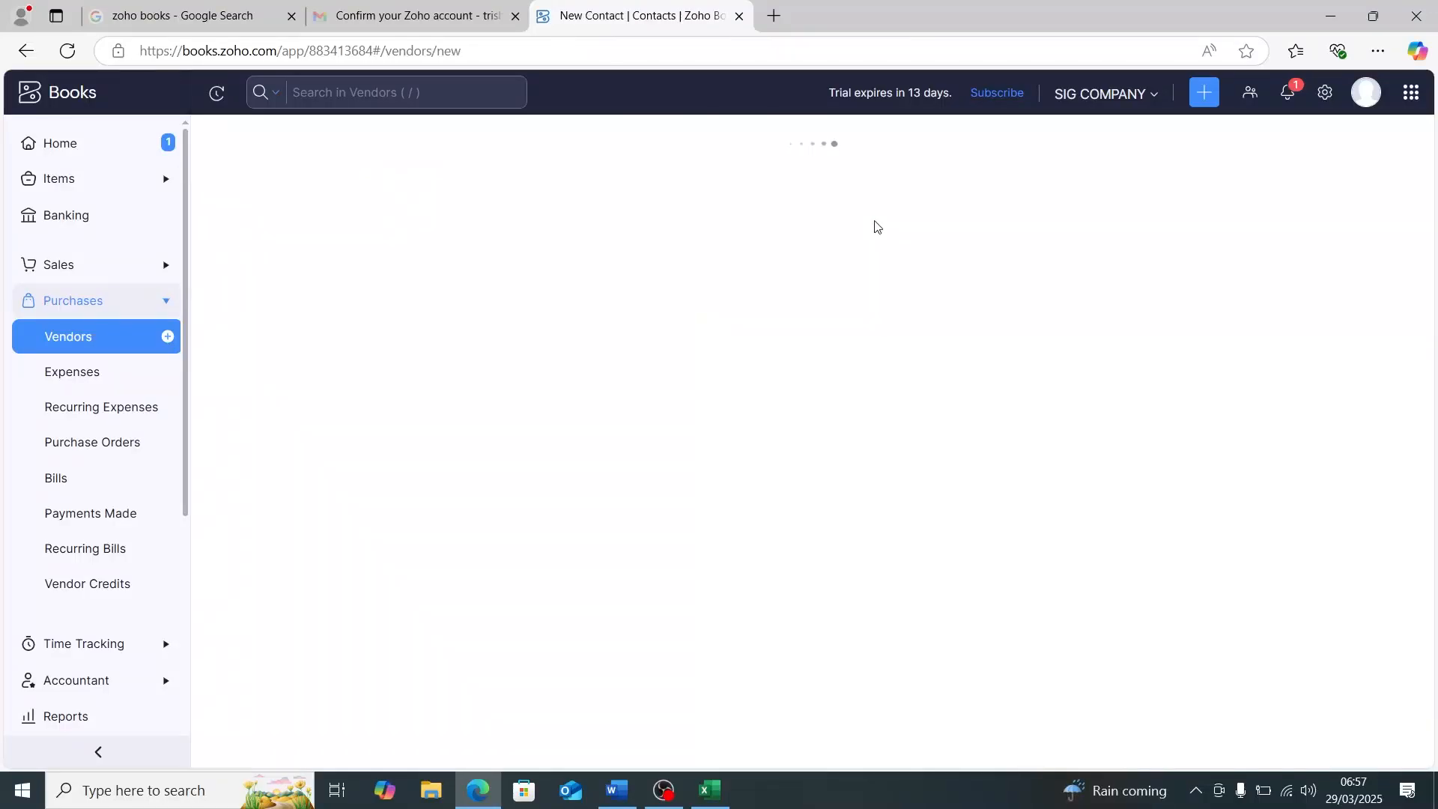
{"action": "left_click", "coordinate": [472, 259]}
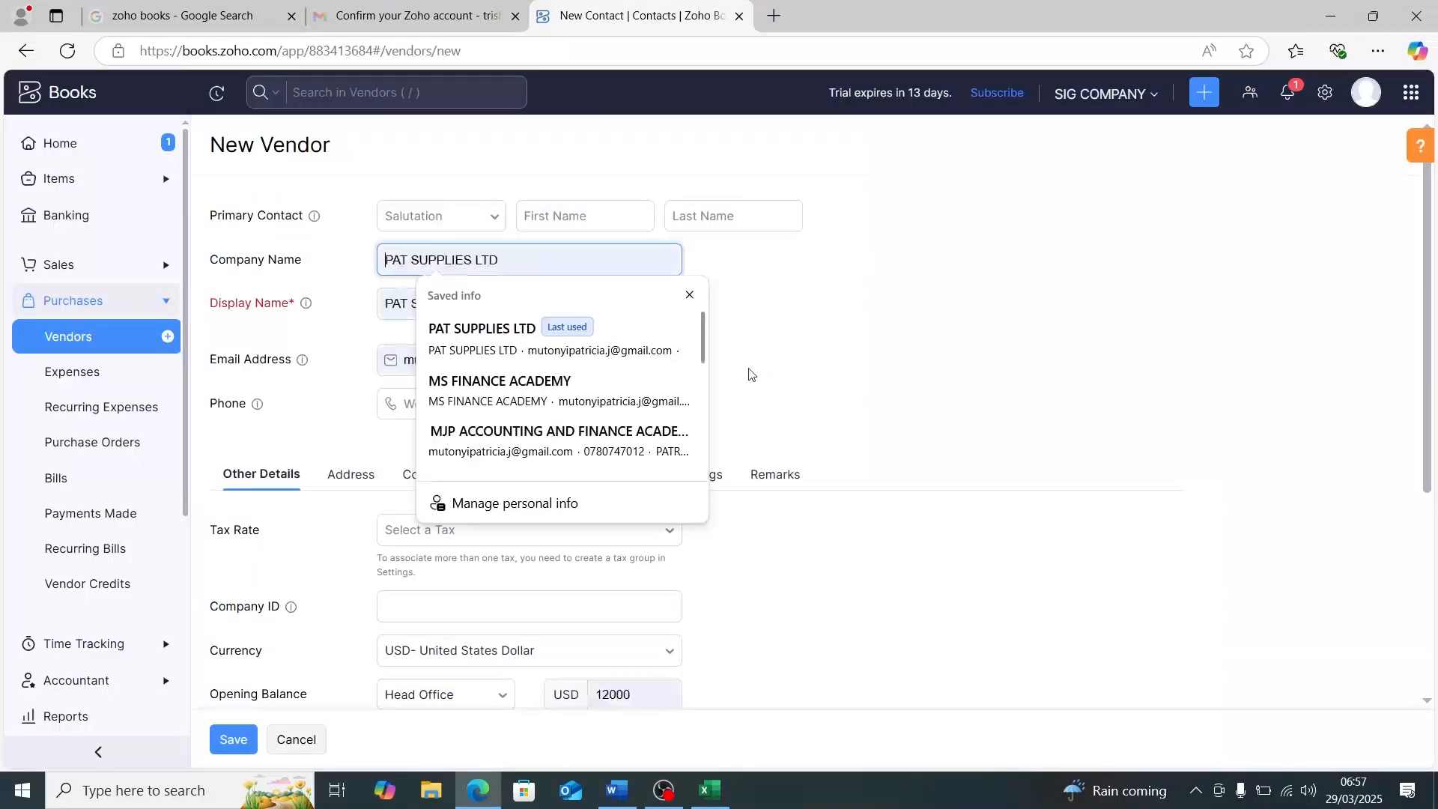
{"action": "left_click", "coordinate": [690, 295]}
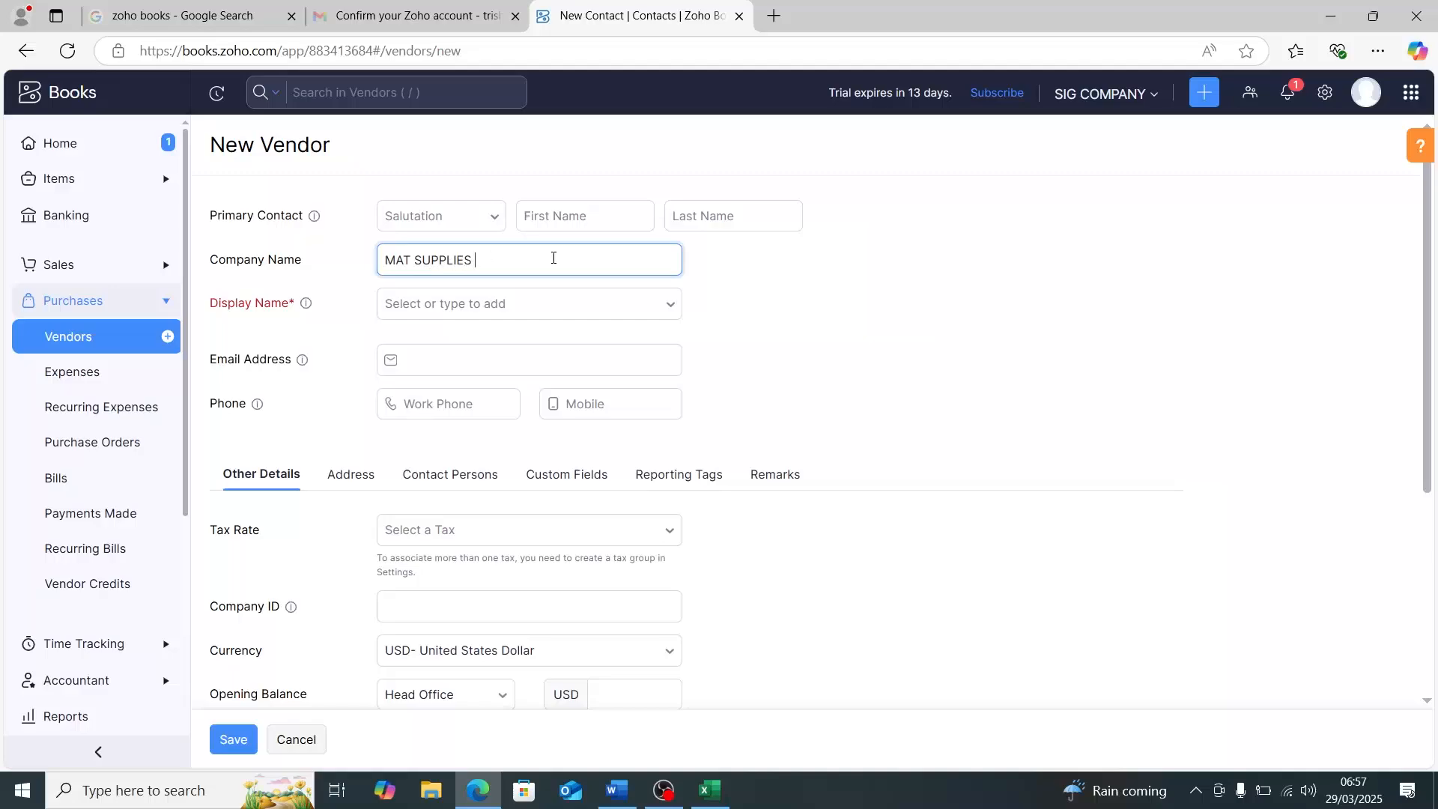
{"action": "left_click", "coordinate": [512, 305]}
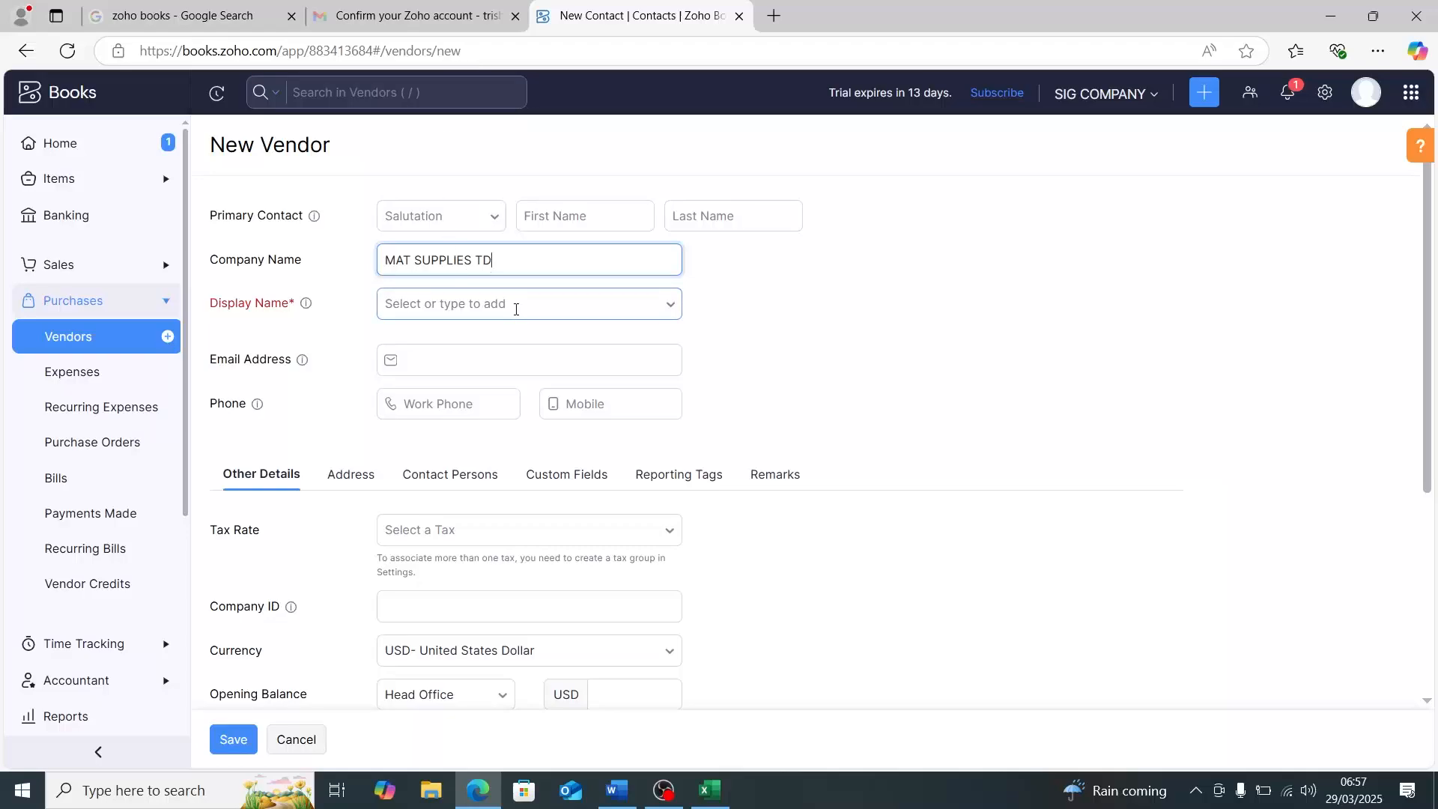
{"action": "left_click", "coordinate": [507, 358]}
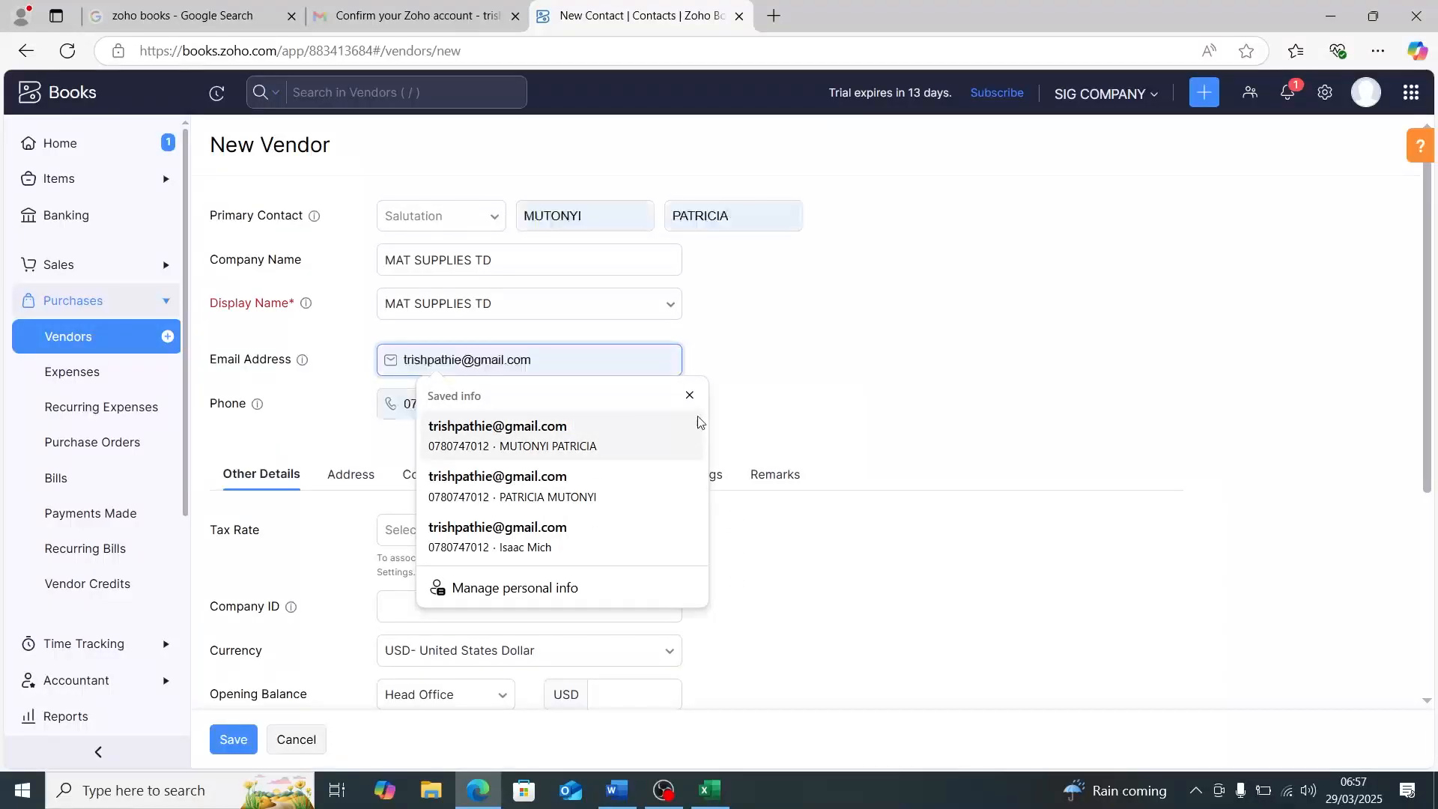
{"action": "left_click", "coordinate": [690, 396]}
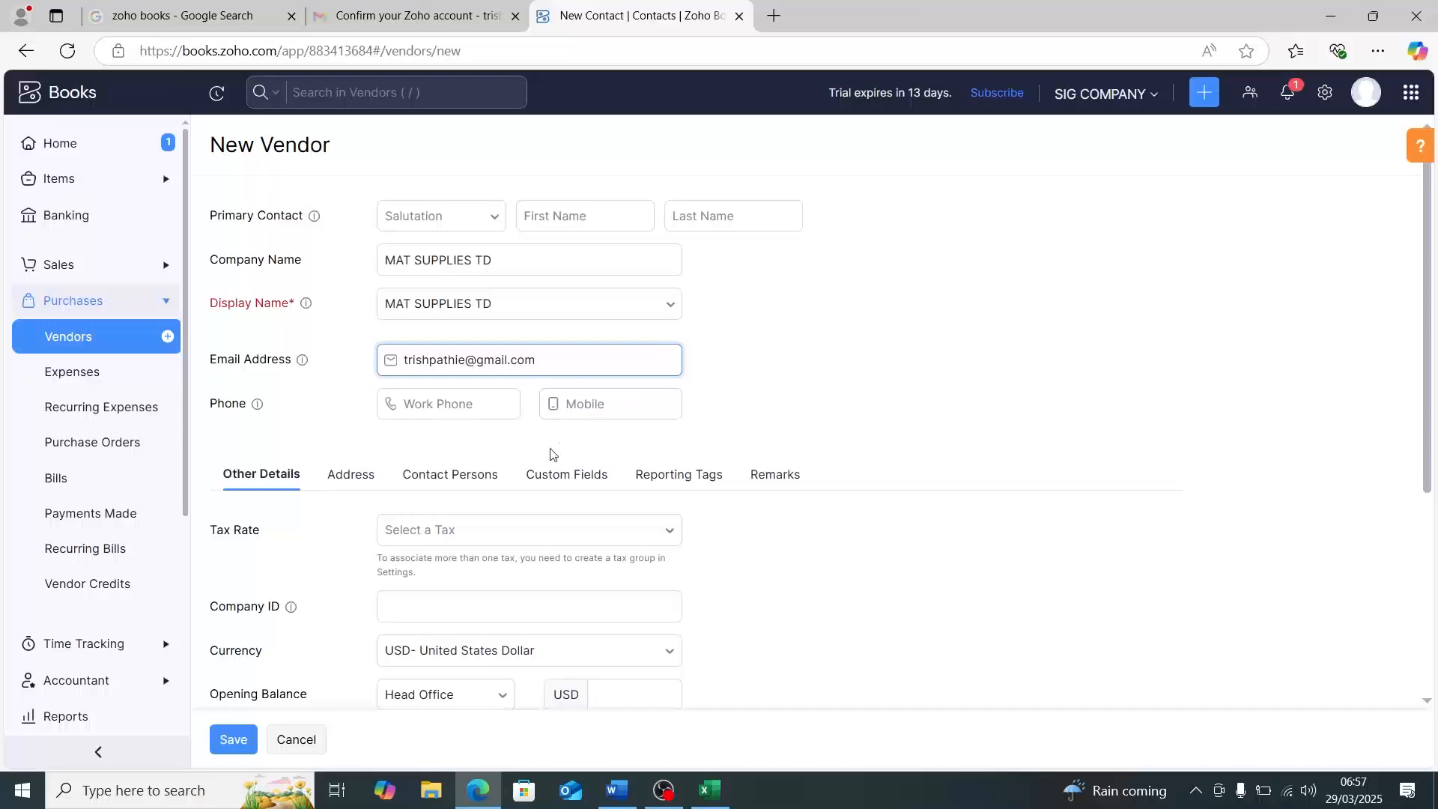
Step: Enter msl as the vendor's company ID and set the Head Office opening balance to 15000 USD
{"action": "scroll", "coordinate": [545, 452], "scroll_direction": "down", "scroll_amount": 2}
{"action": "left_click", "coordinate": [519, 422]}
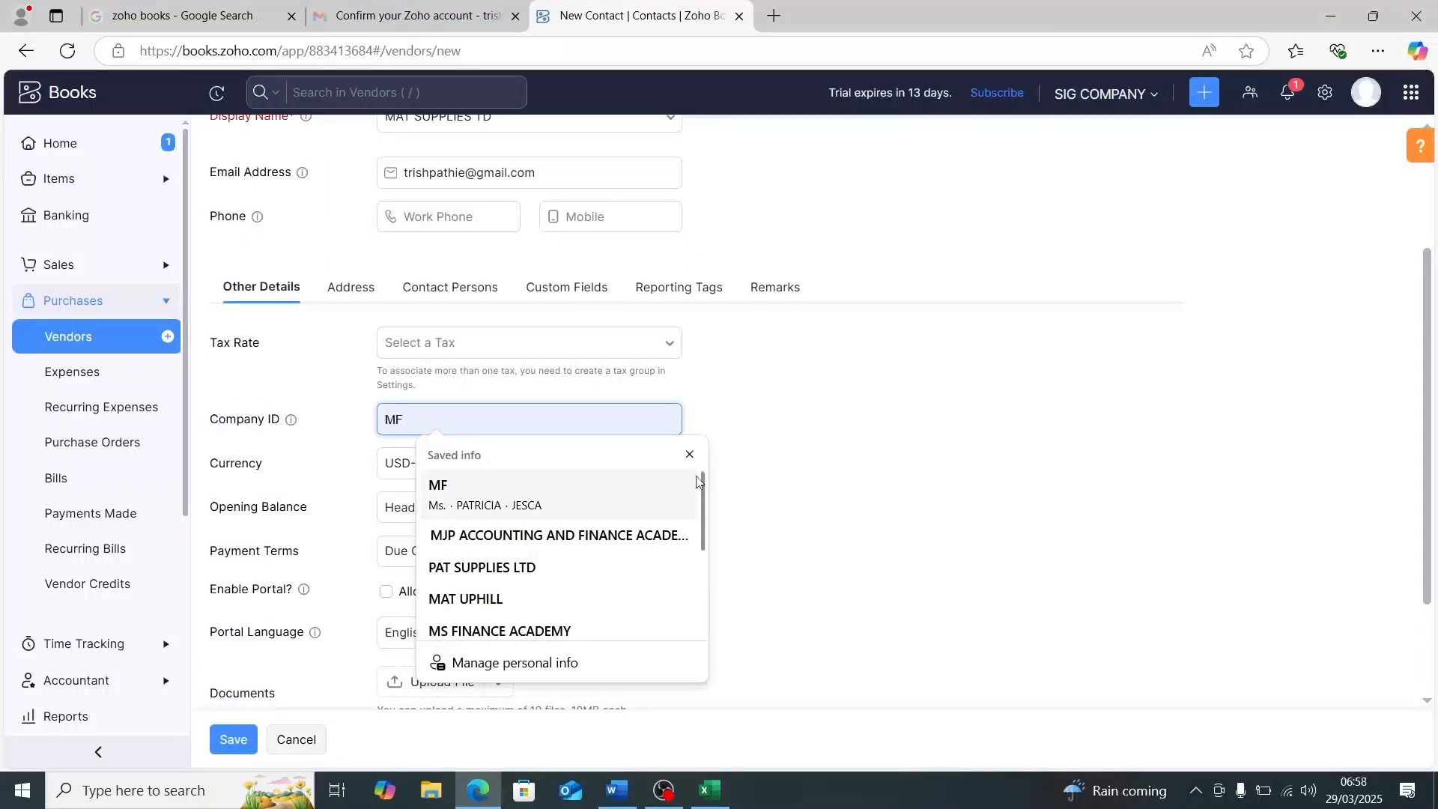
{"action": "left_click", "coordinate": [689, 455]}
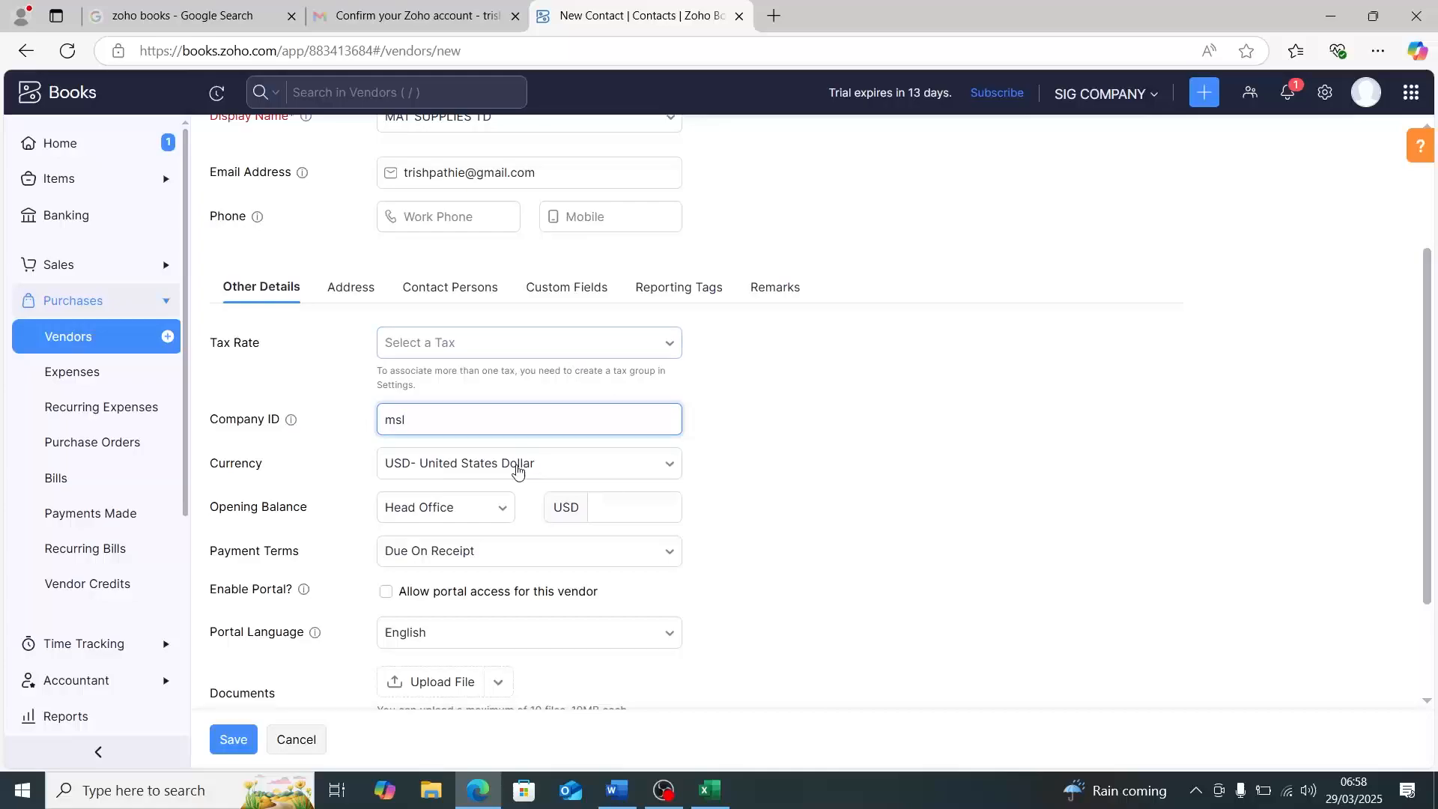
{"action": "scroll", "coordinate": [514, 463], "scroll_direction": "down", "scroll_amount": 2}
{"action": "left_click", "coordinate": [602, 359]}
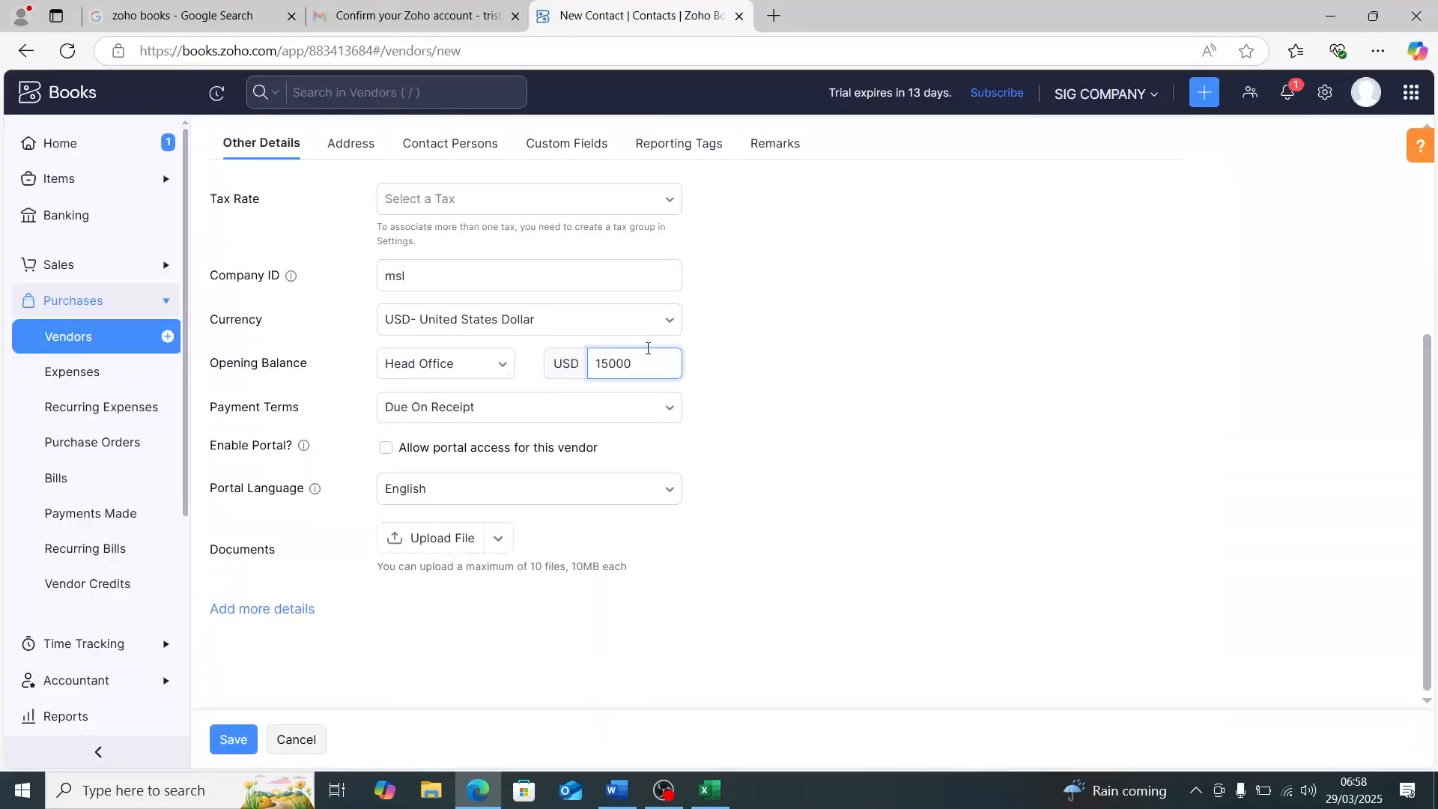
Step: Allow portal access for this vendor and set the payment terms to Due end of the month
{"action": "left_click", "coordinate": [402, 453]}
{"action": "left_click", "coordinate": [583, 414]}
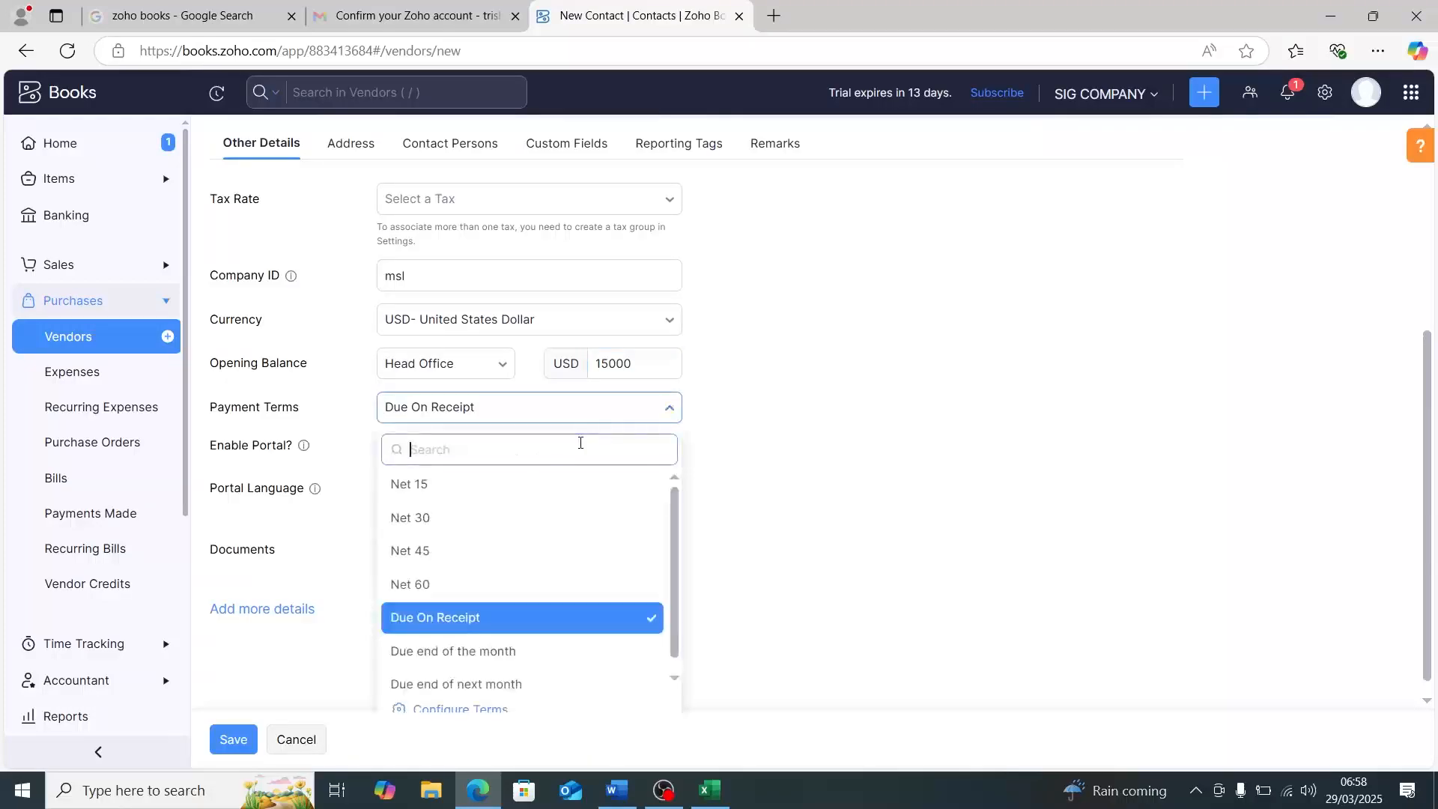
{"action": "left_click", "coordinate": [464, 641]}
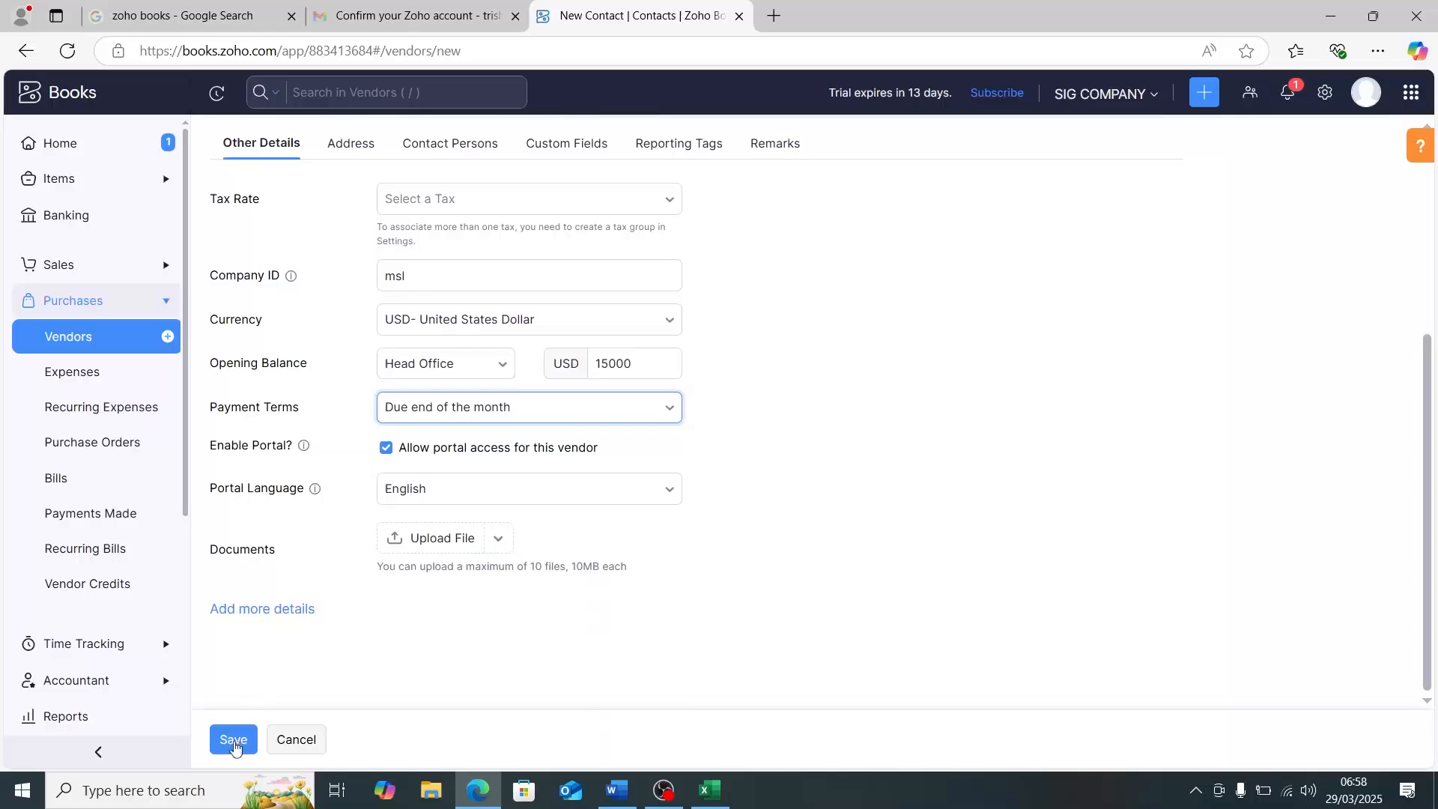
Step: Save the new vendor and look through the bills and bill payments among its transactions
{"action": "left_click", "coordinate": [232, 739]}
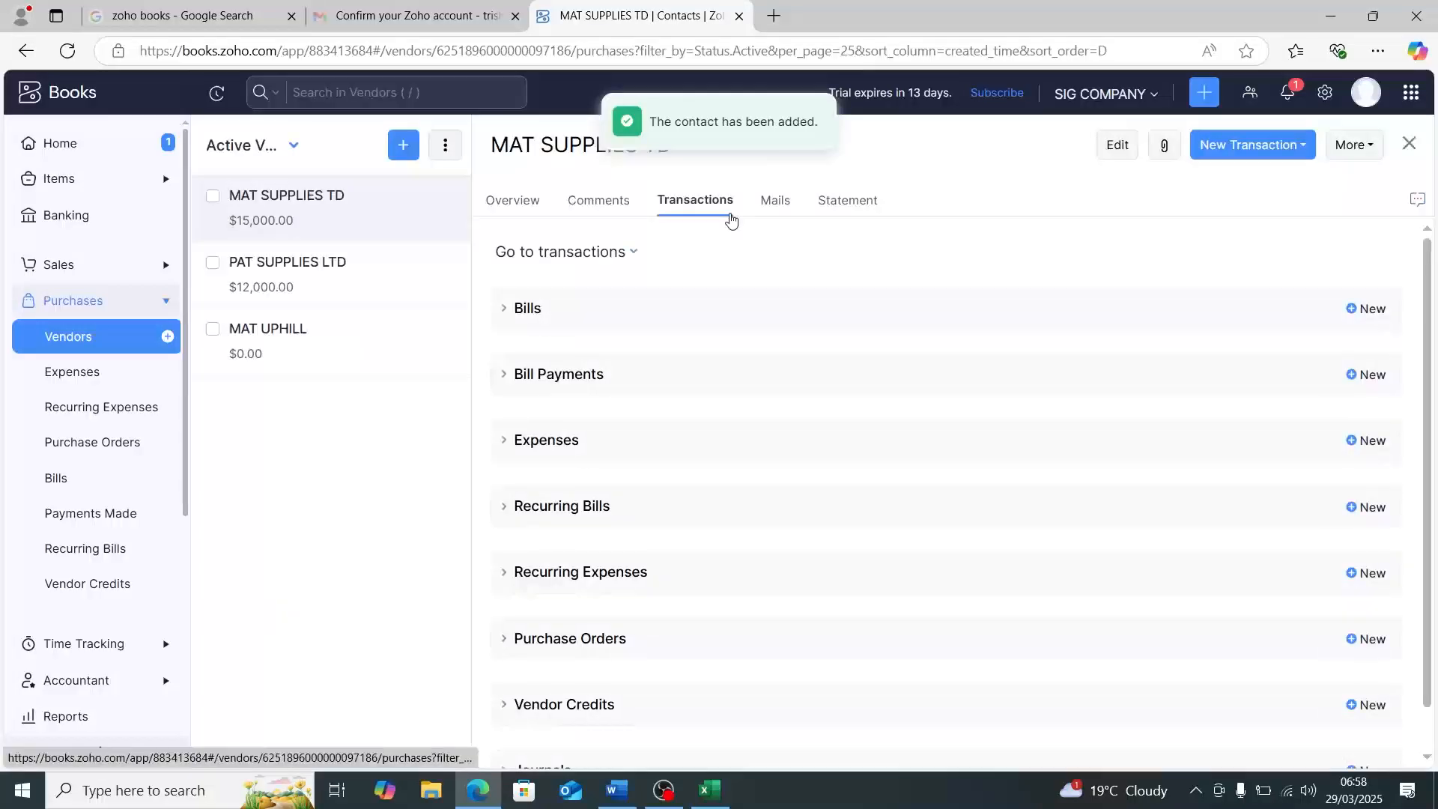
{"action": "scroll", "coordinate": [725, 263], "scroll_direction": "down", "scroll_amount": 3}
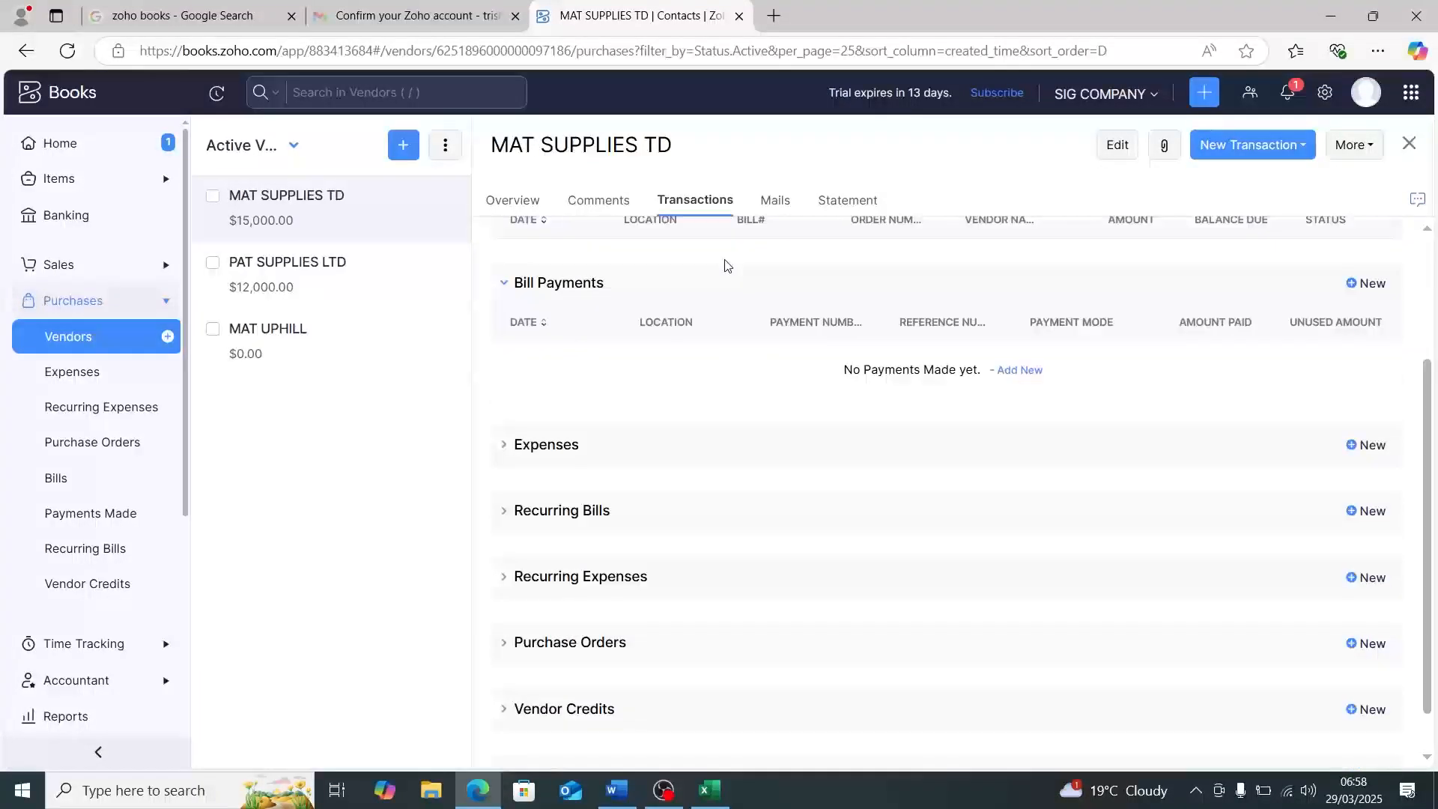
{"action": "scroll", "coordinate": [734, 297], "scroll_direction": "up", "scroll_amount": 3}
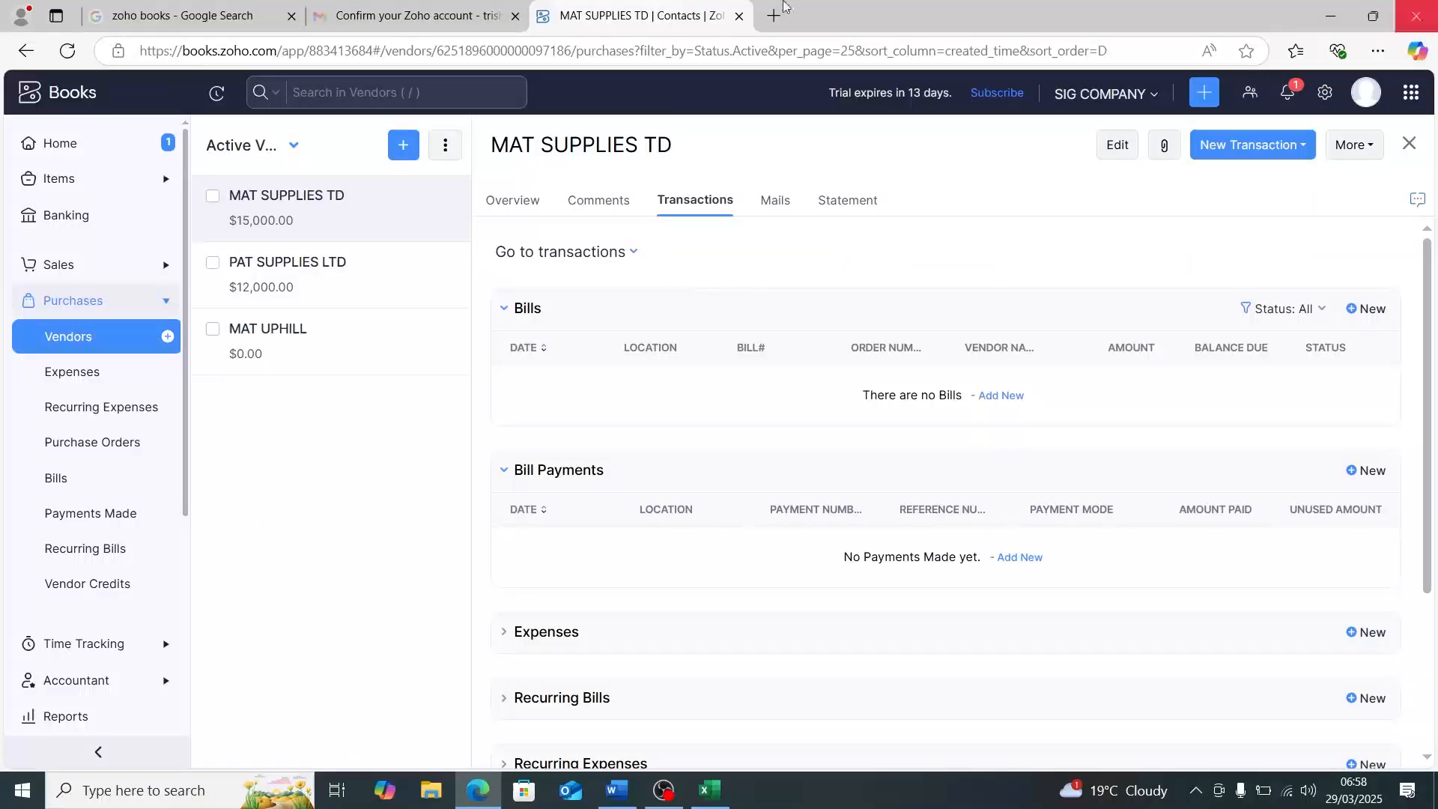
Step: Create a new purchase order for the vendor PAT SUPPLIES LTD
{"action": "left_click", "coordinate": [49, 456]}
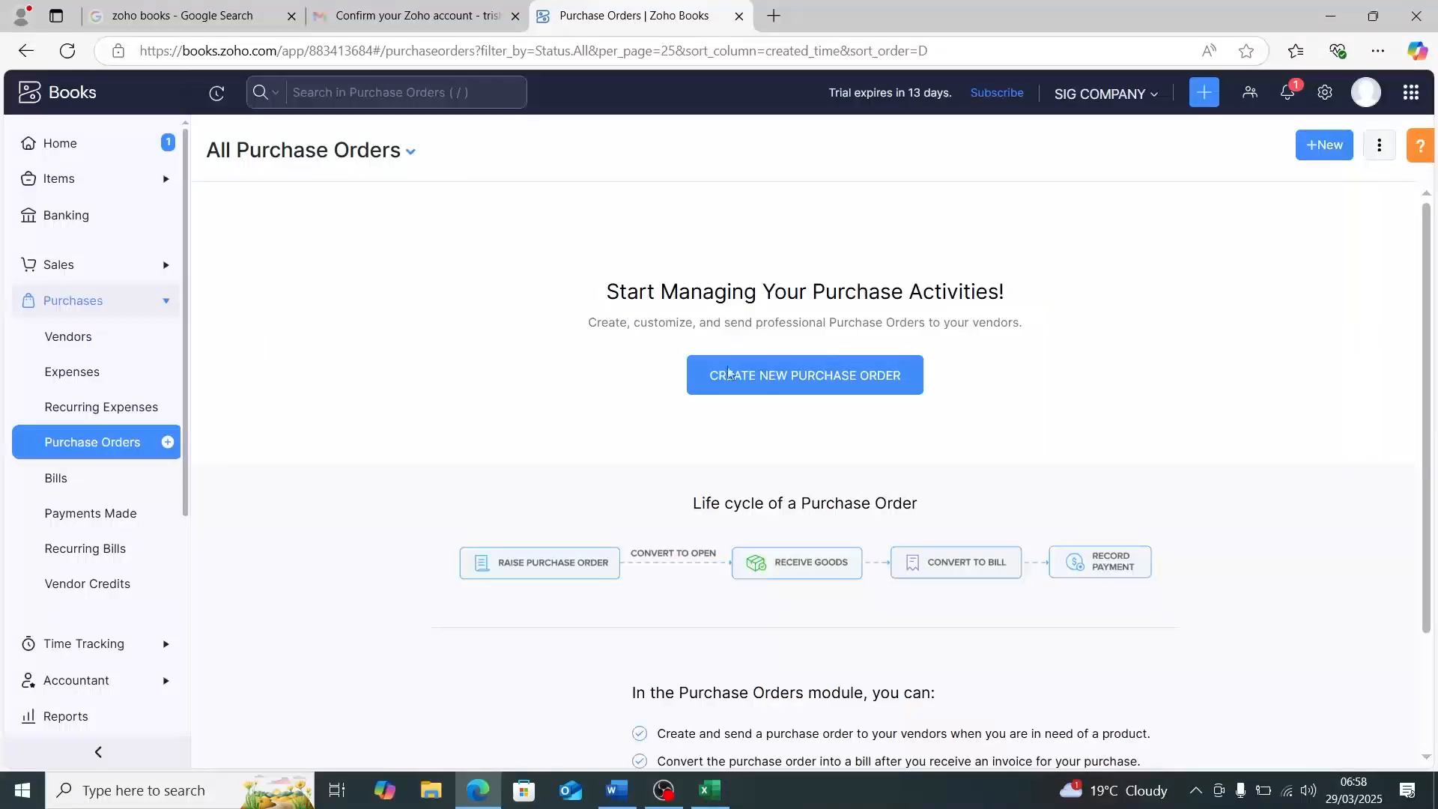
{"action": "scroll", "coordinate": [652, 627], "scroll_direction": "down", "scroll_amount": 1}
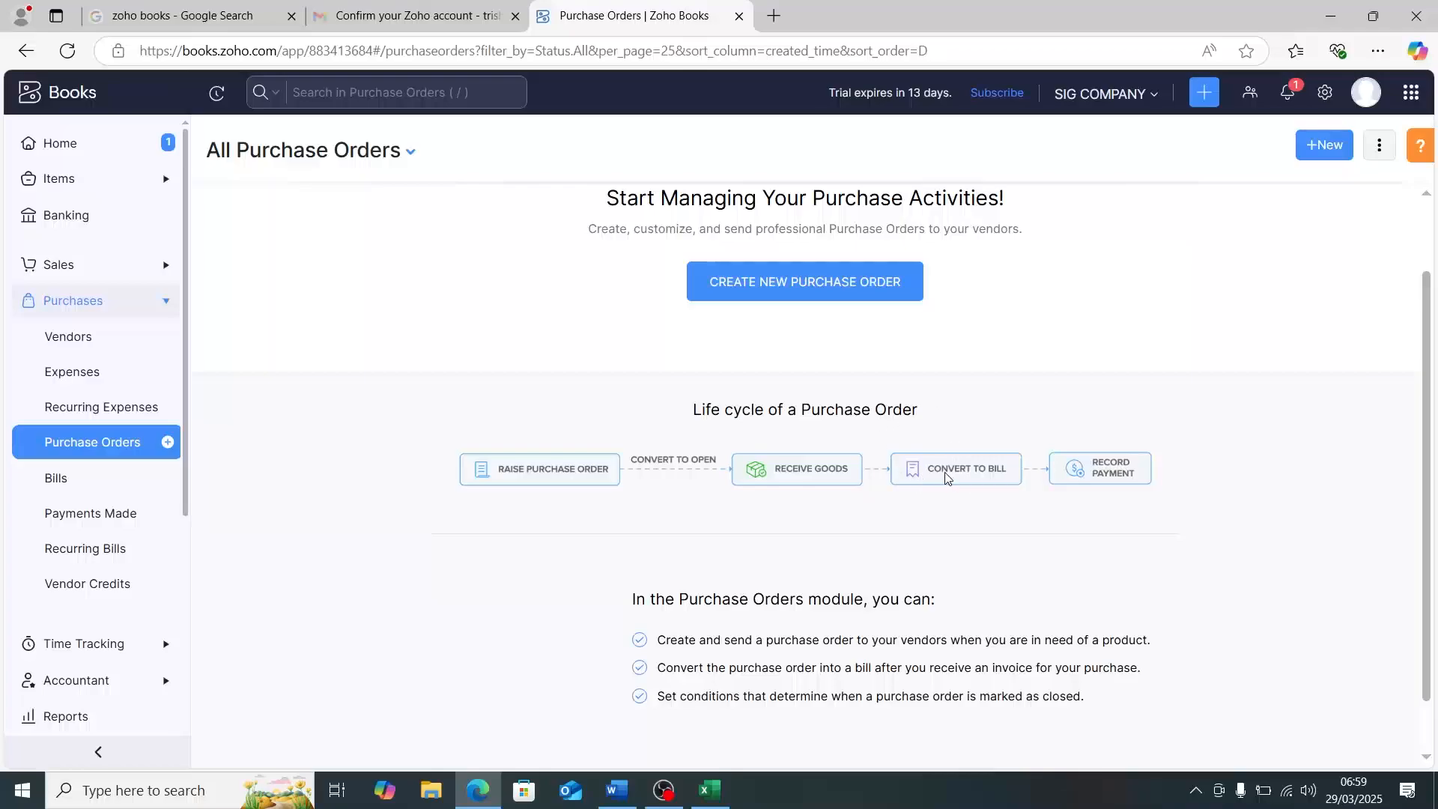
{"action": "left_click", "coordinate": [811, 299]}
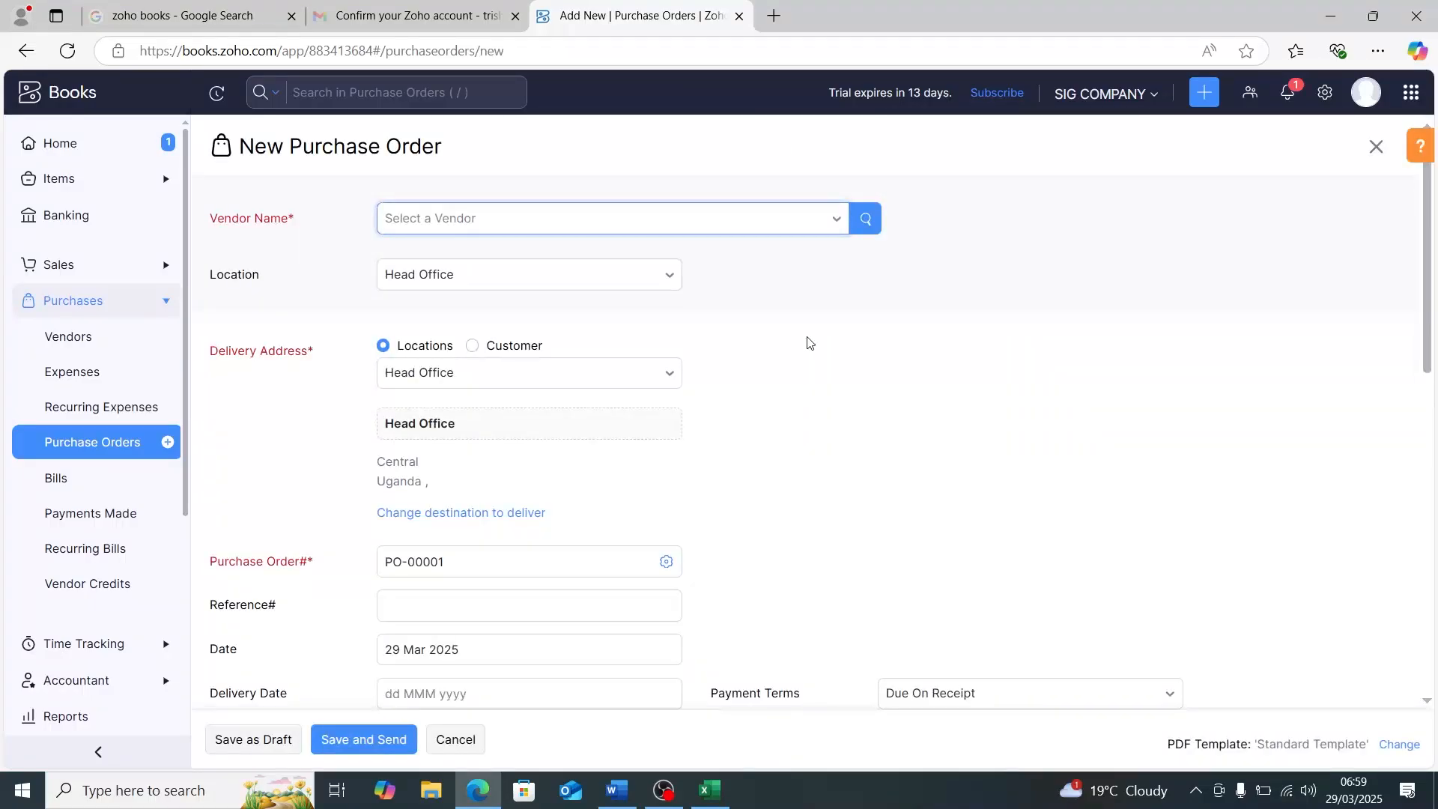
{"action": "left_click", "coordinate": [621, 237]}
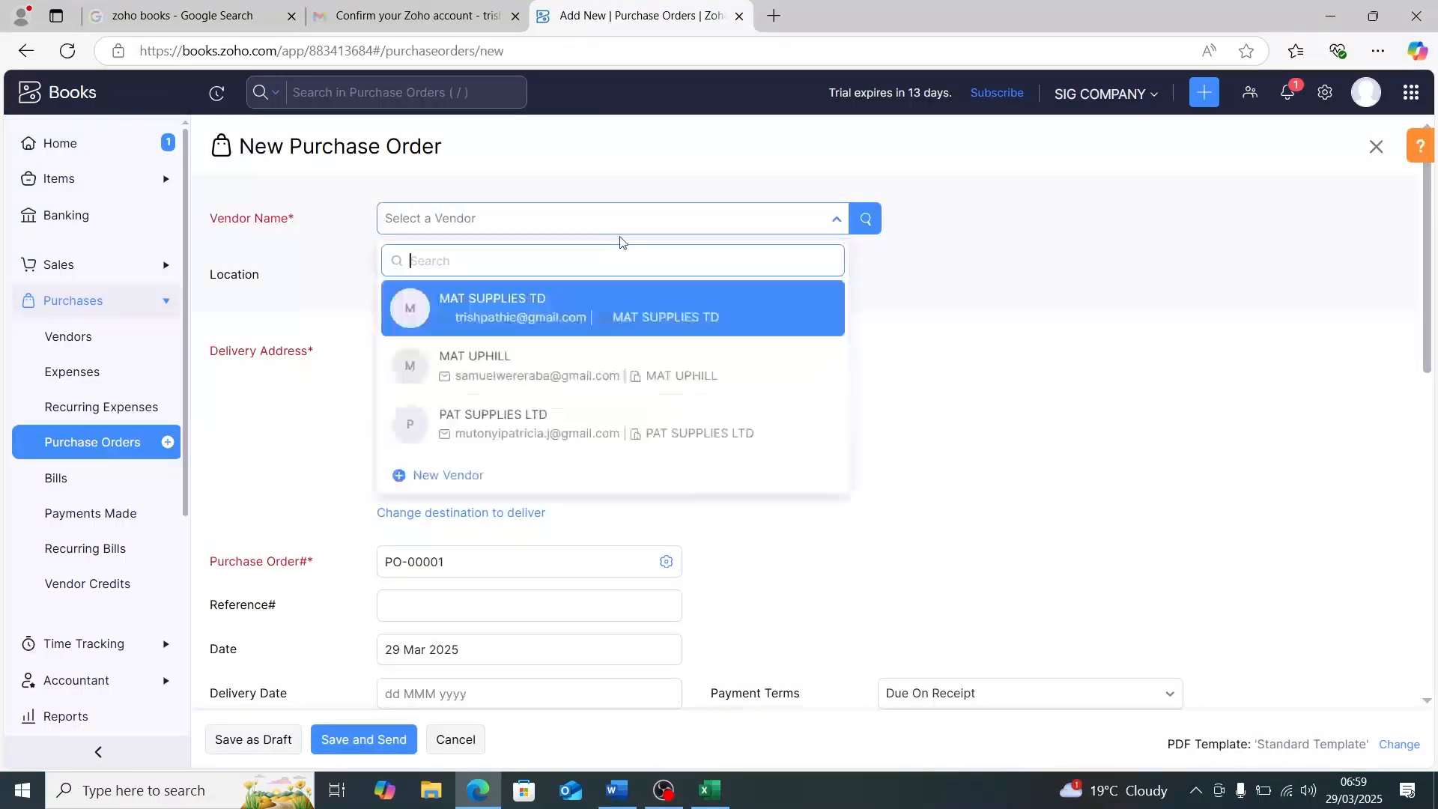
{"action": "left_click", "coordinate": [565, 419]}
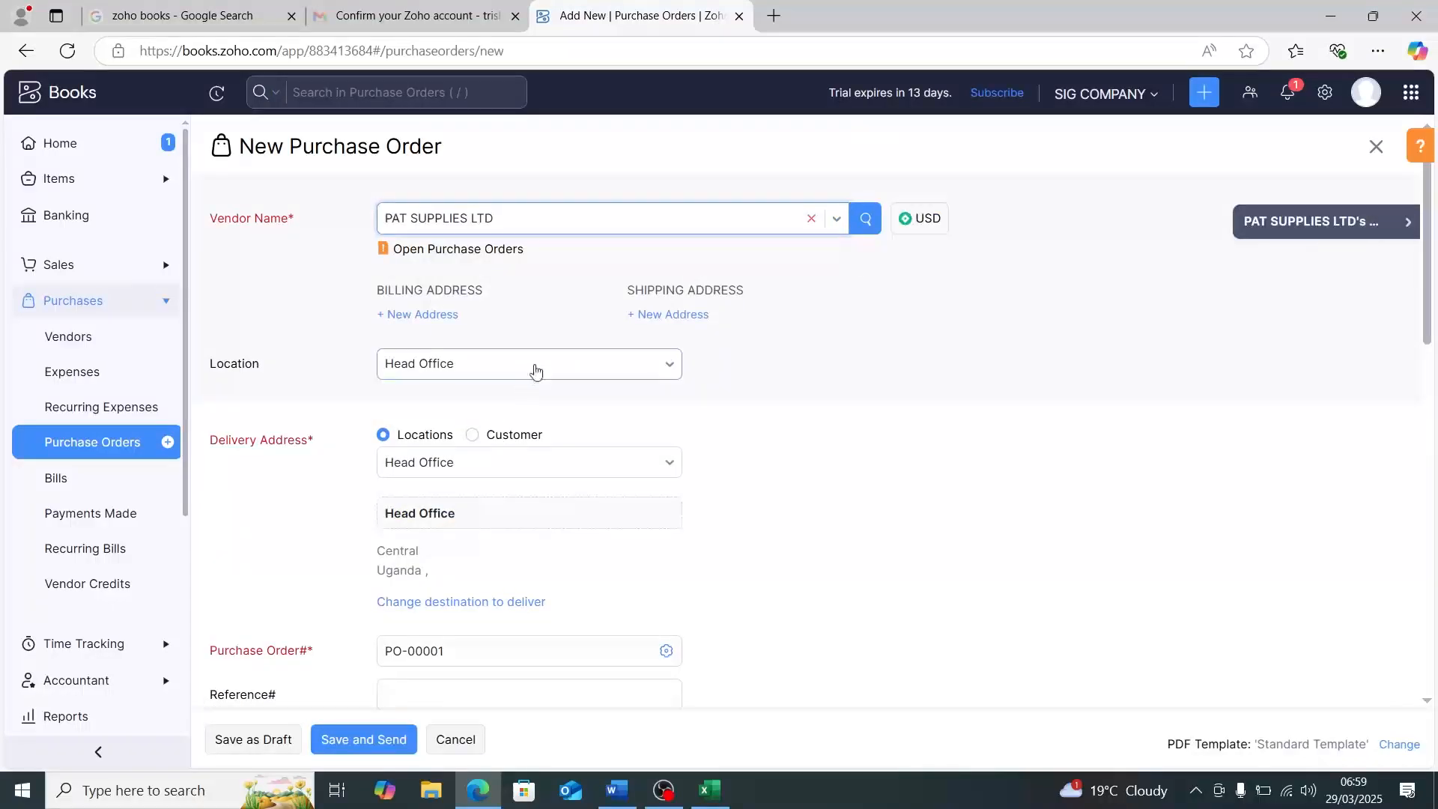
Step: Keep the Head Office delivery address and enter 0001 as the purchase order's reference
{"action": "scroll", "coordinate": [549, 435], "scroll_direction": "down", "scroll_amount": 1}
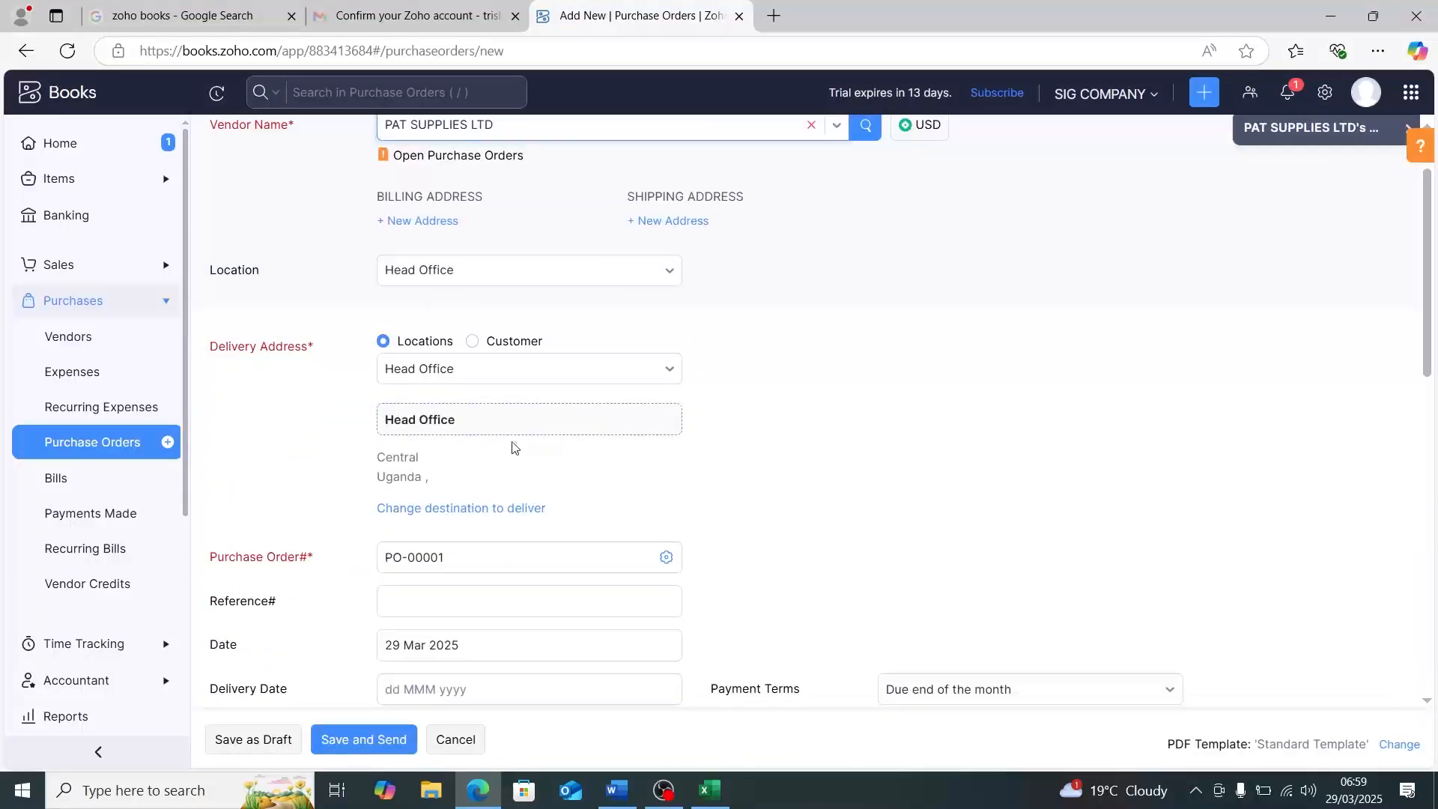
{"action": "scroll", "coordinate": [513, 445], "scroll_direction": "down", "scroll_amount": 2}
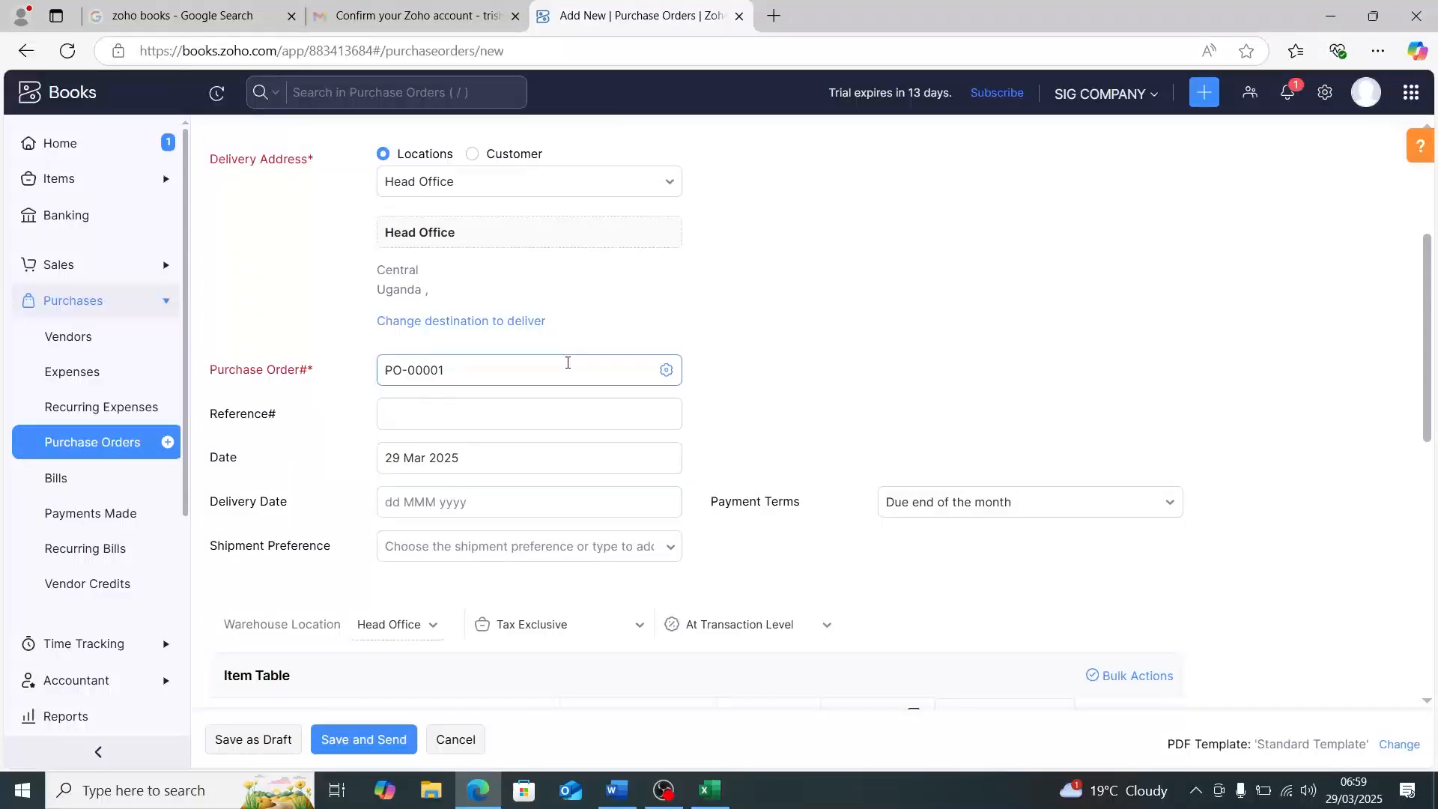
{"action": "left_click", "coordinate": [614, 408]}
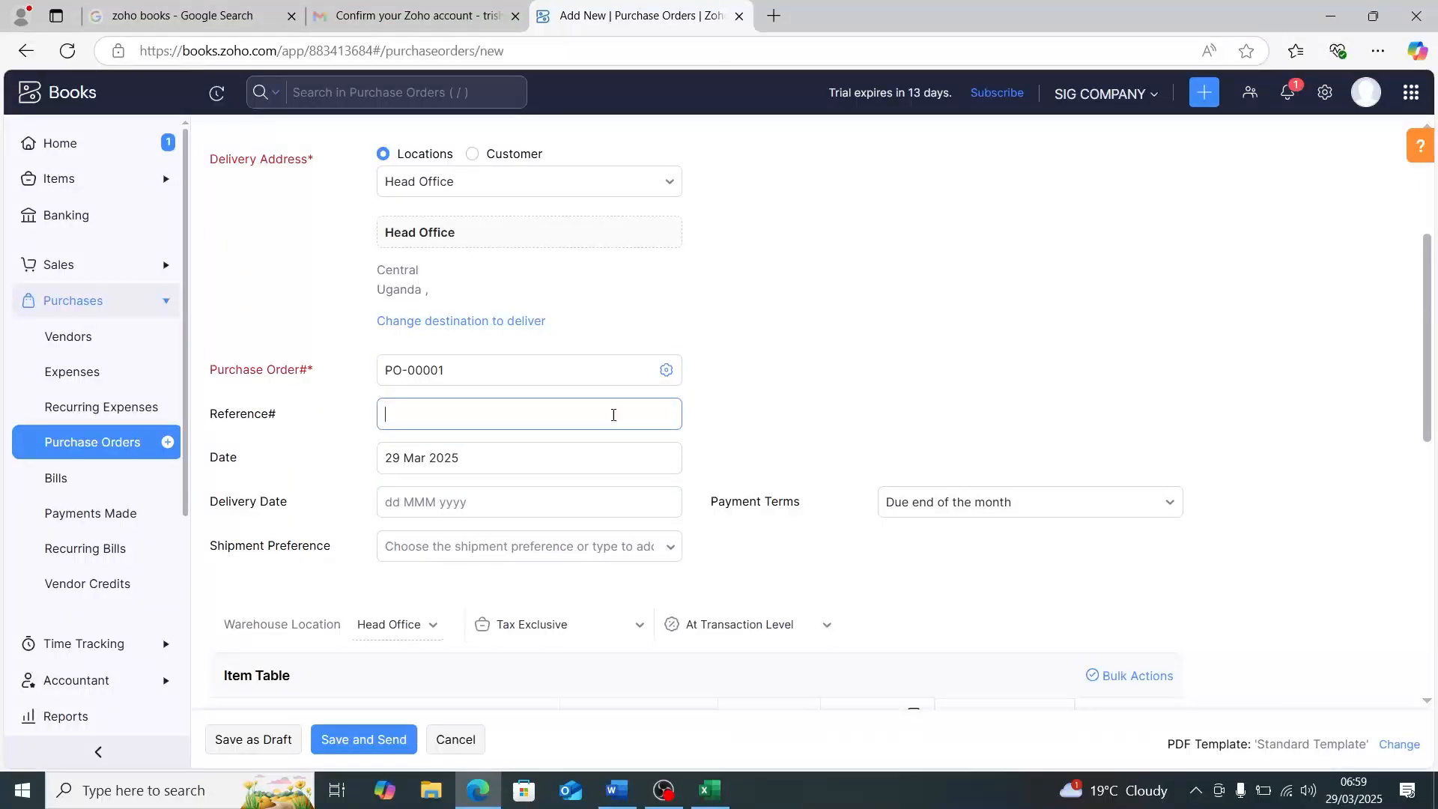
{"action": "type", "text": "0001"}
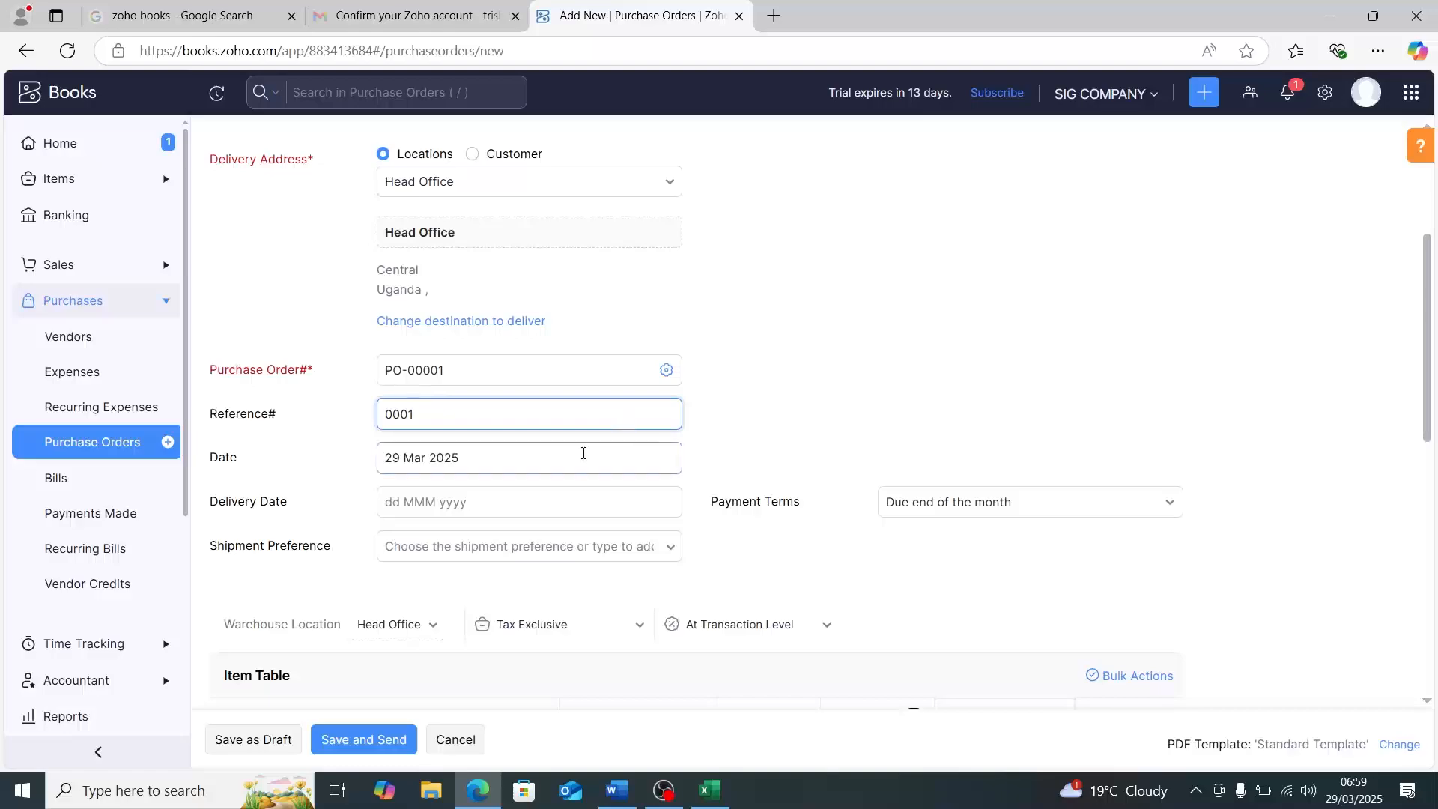
Step: Set the purchase order's delivery date to 29 Mar 2025 and keep the payment terms at Due end of the month
{"action": "scroll", "coordinate": [583, 453], "scroll_direction": "down", "scroll_amount": 1}
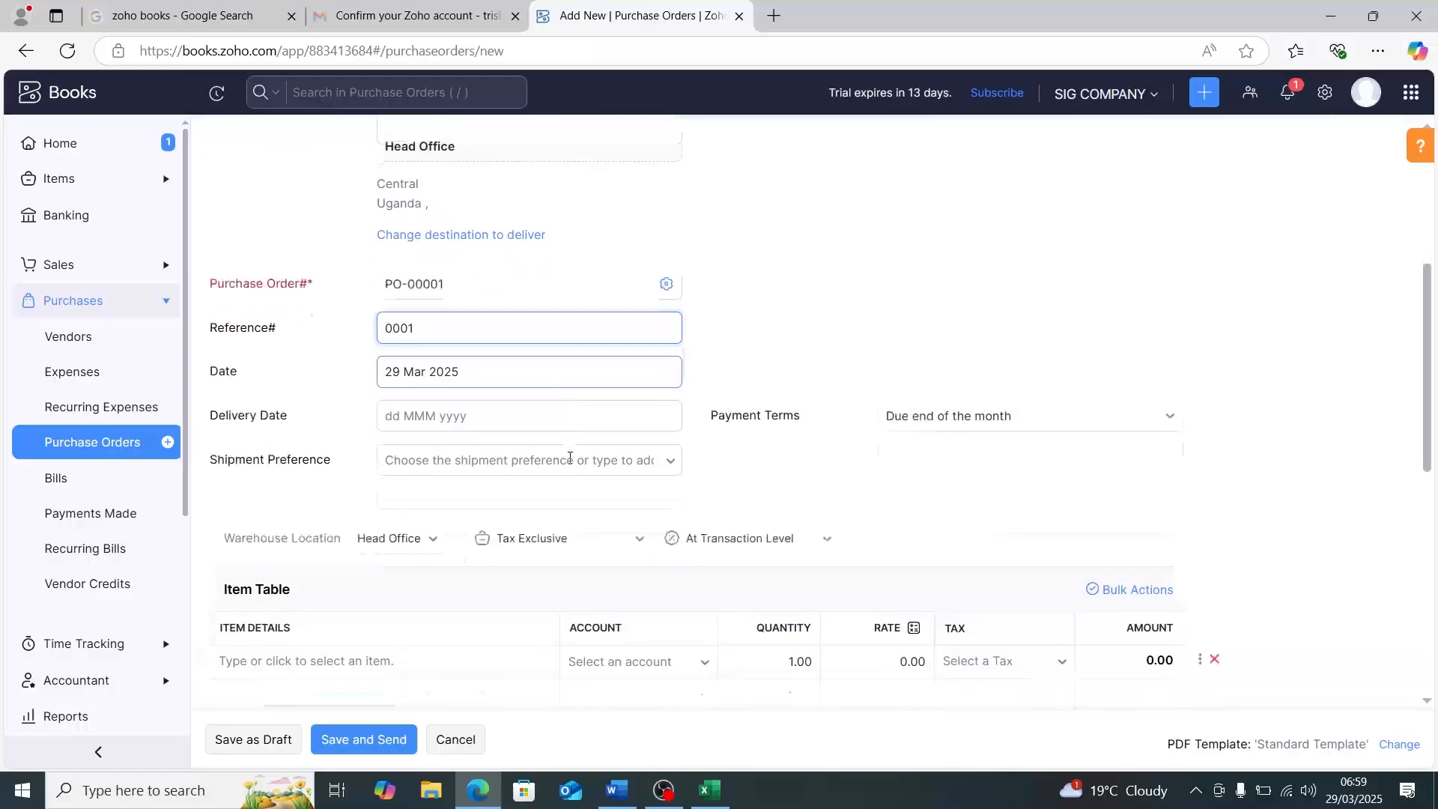
{"action": "left_click", "coordinate": [533, 415]}
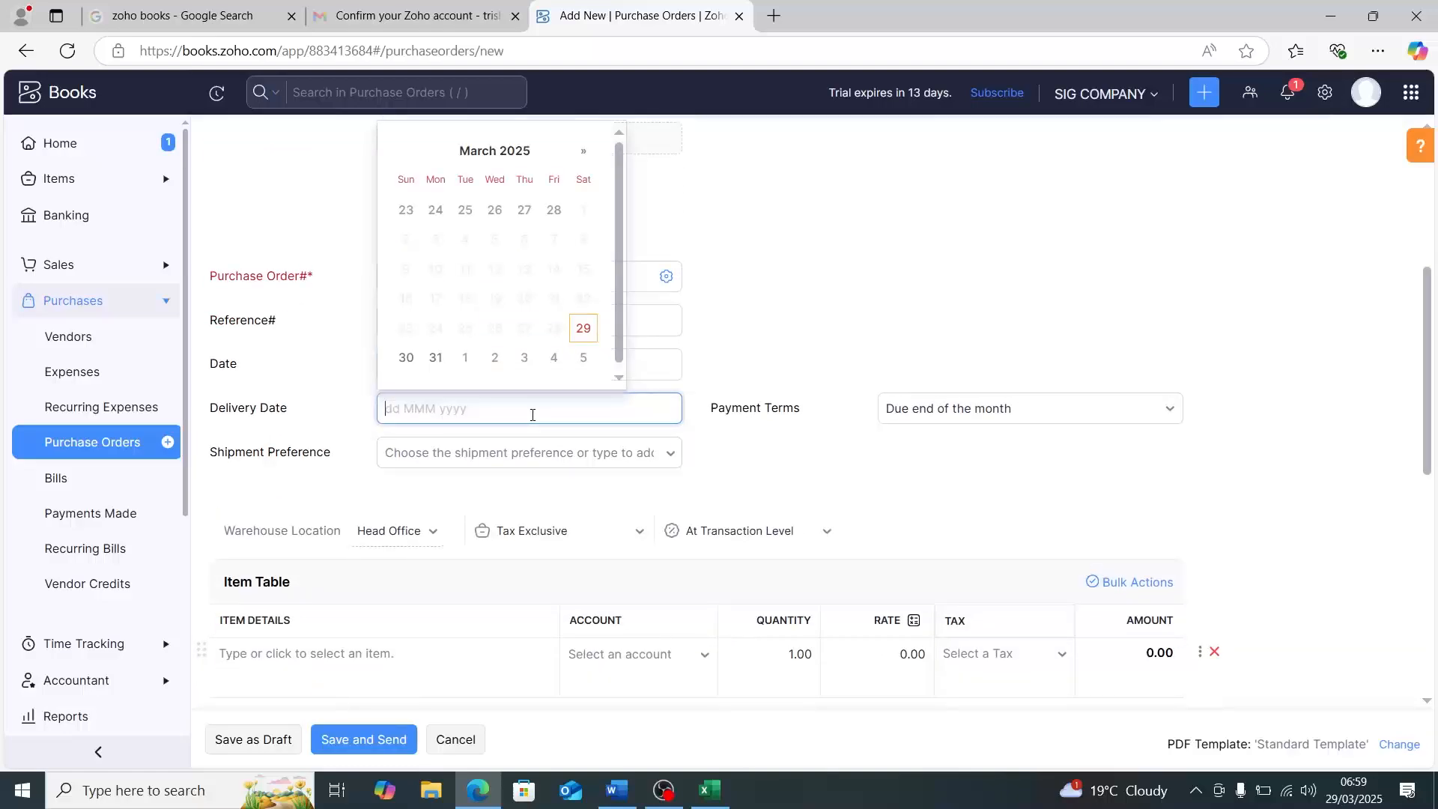
{"action": "left_click", "coordinate": [600, 330]}
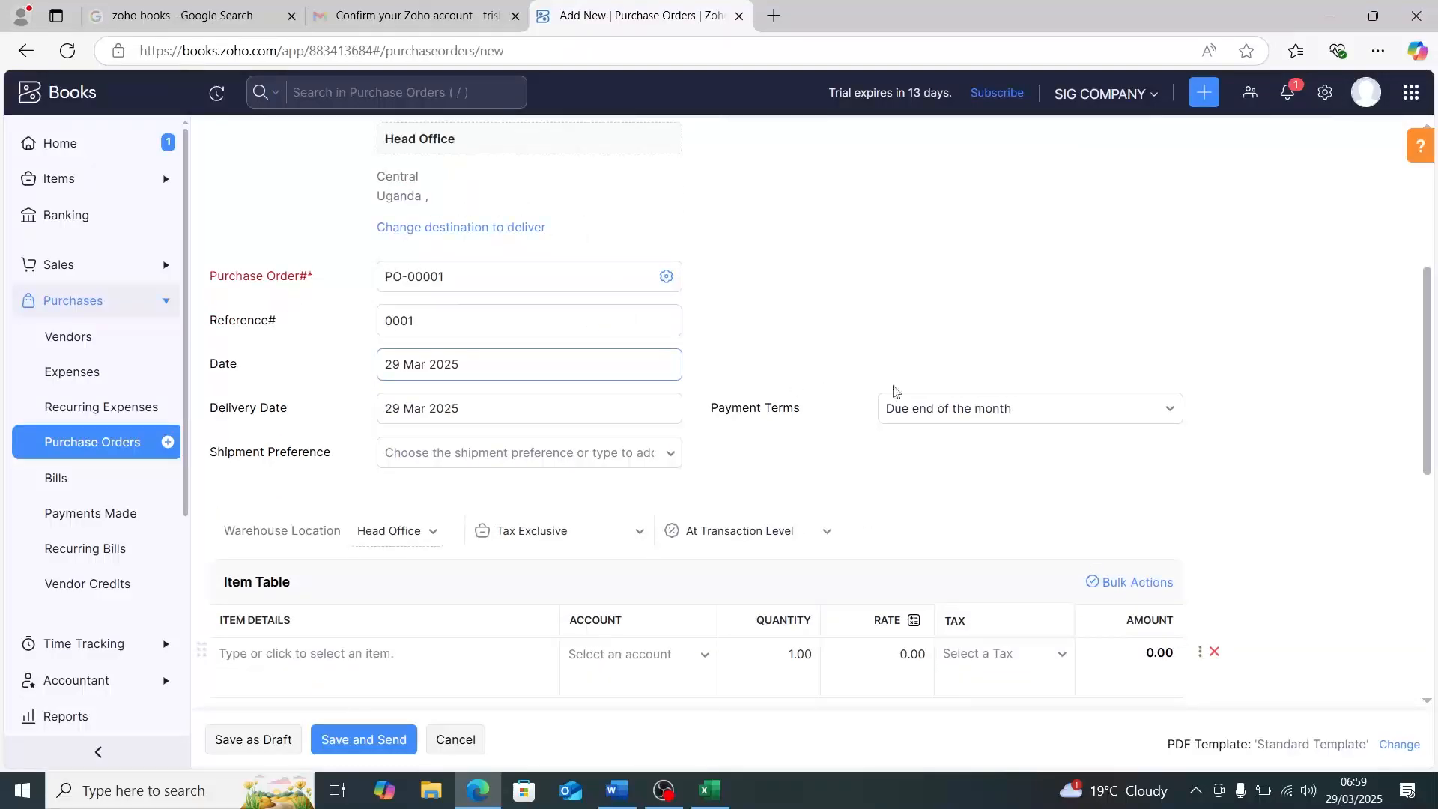
{"action": "left_click", "coordinate": [1021, 419]}
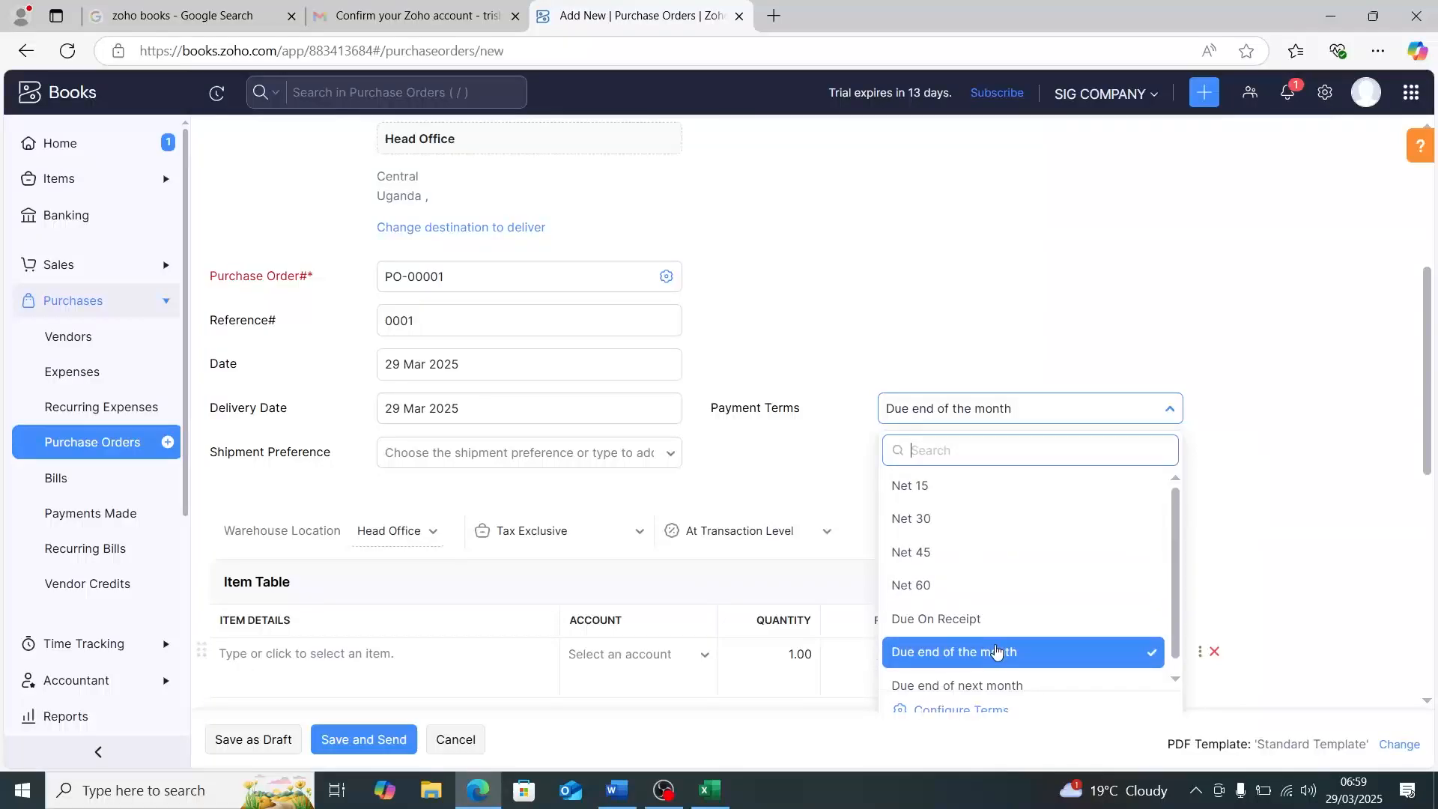
{"action": "left_click", "coordinate": [954, 636]}
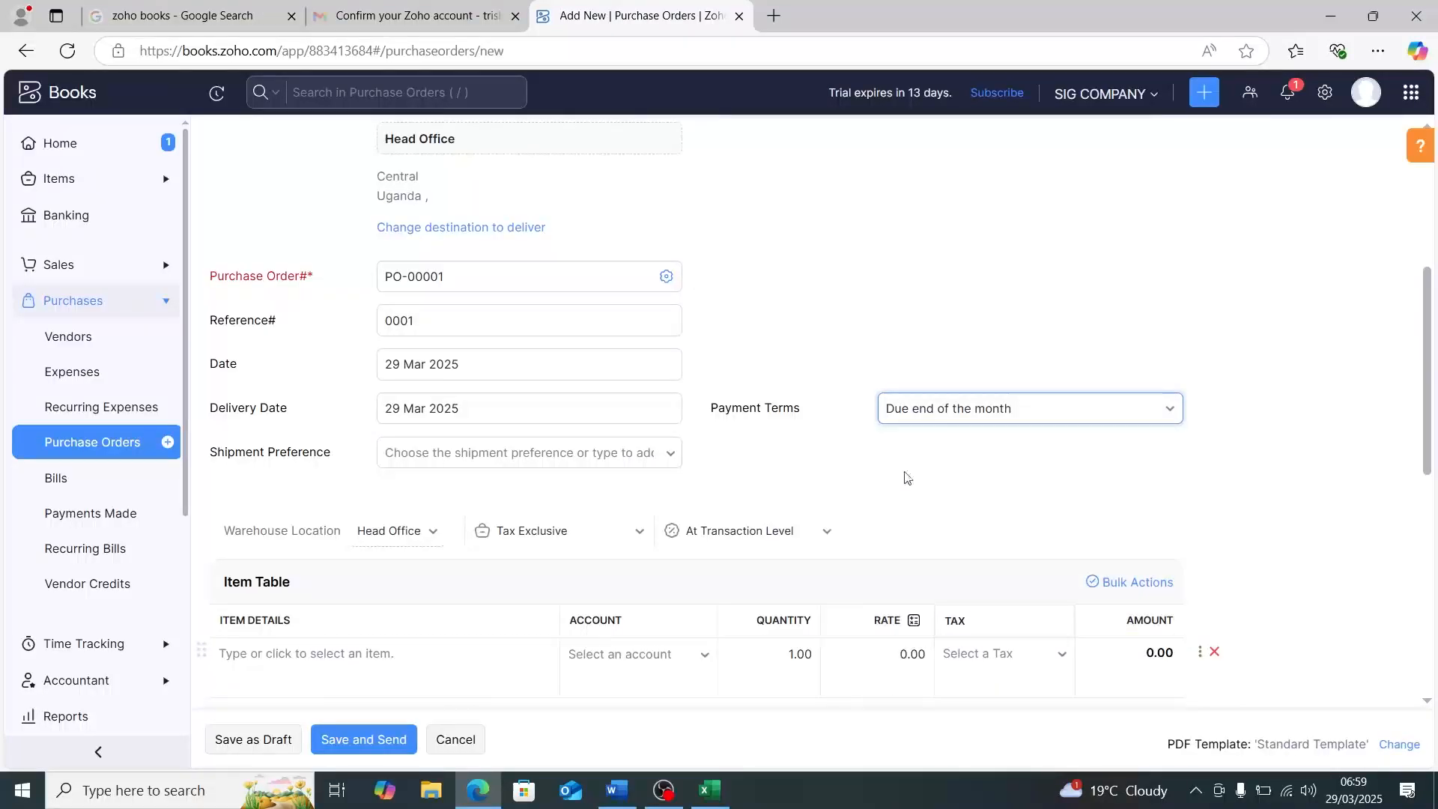
Step: Add FR BOOKS as the first item in the purchase order's item table
{"action": "scroll", "coordinate": [483, 599], "scroll_direction": "down", "scroll_amount": 1}
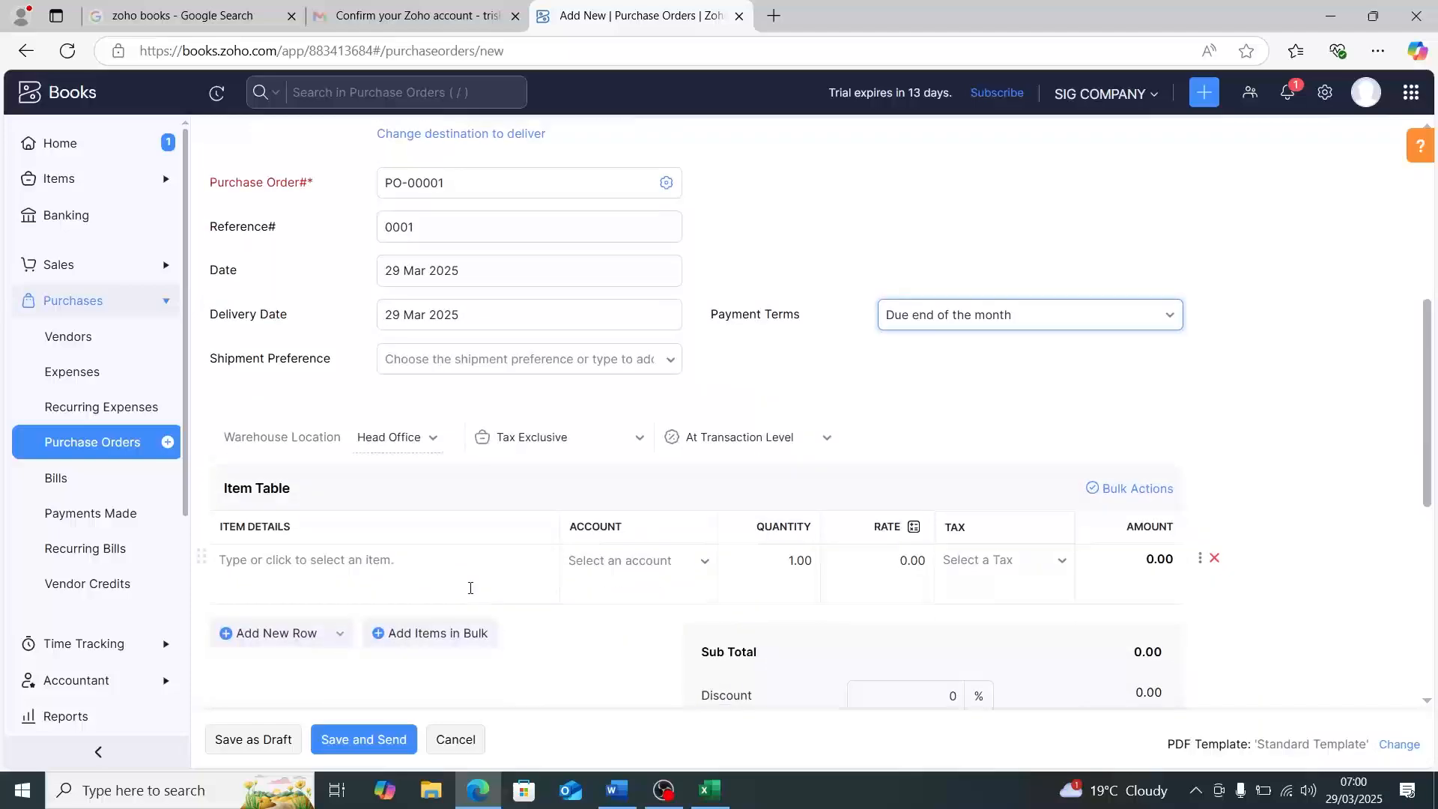
{"action": "left_click", "coordinate": [479, 576]}
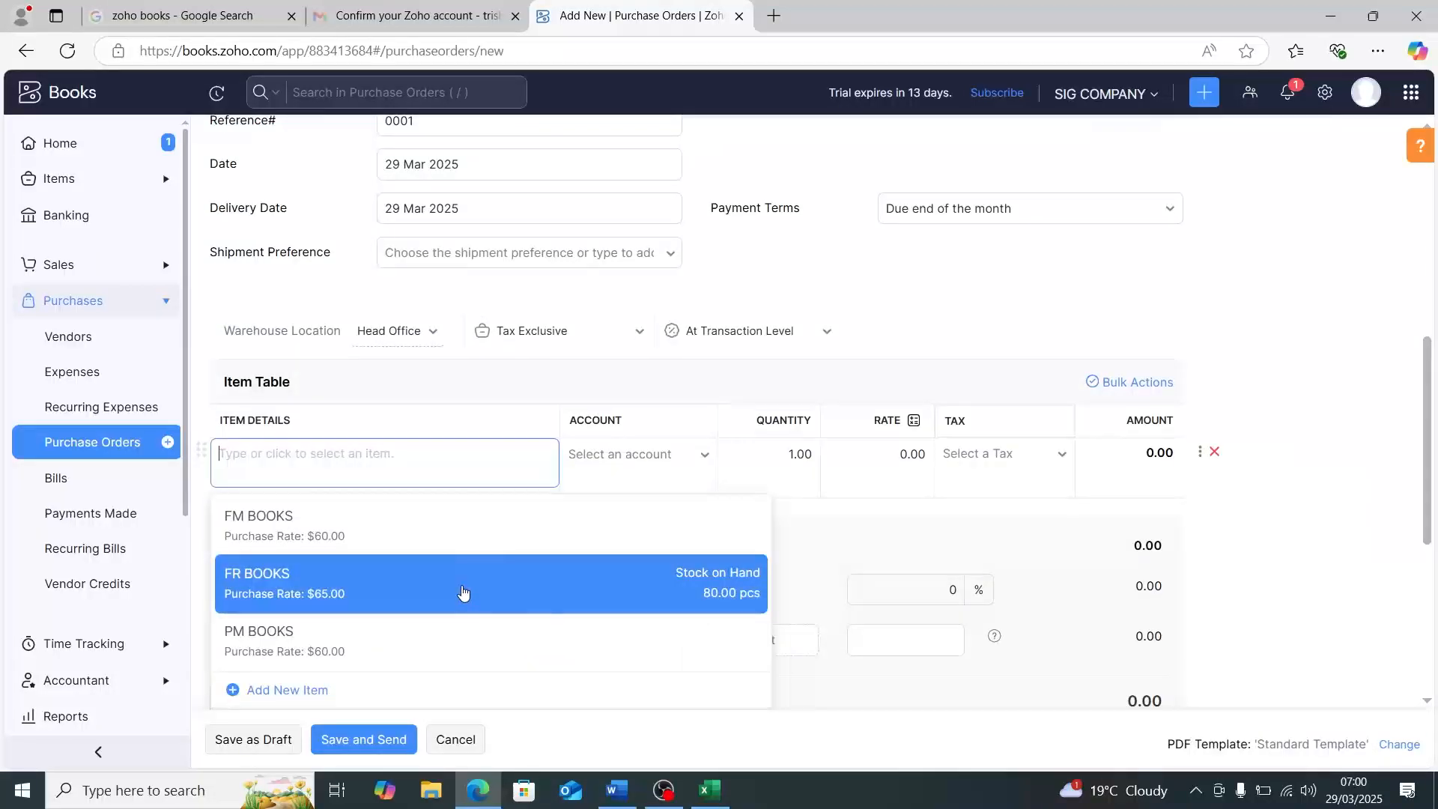
{"action": "left_click", "coordinate": [462, 591]}
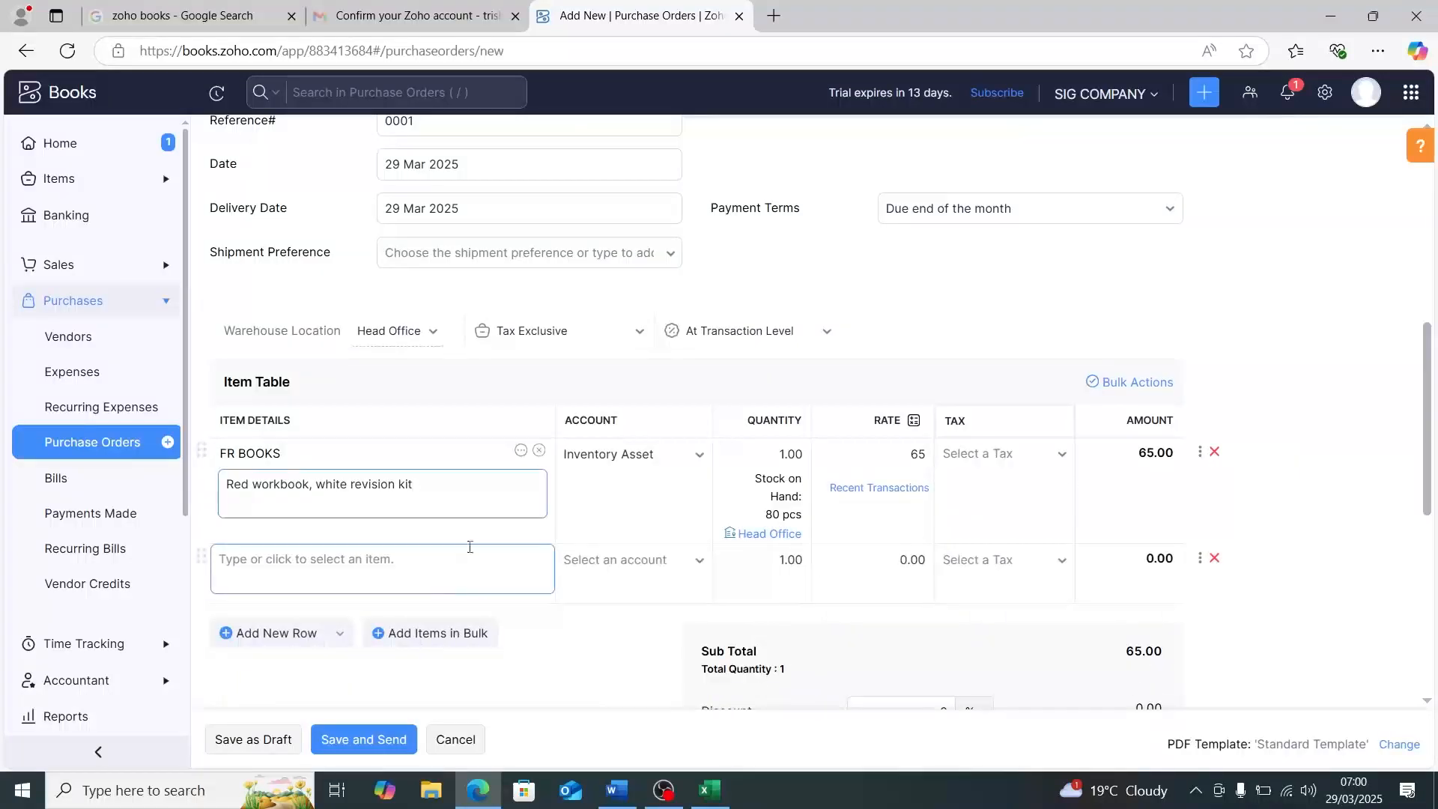
Step: Set the FR BOOKS line to a quantity of 5 and apply VAT [18%] as its tax
{"action": "left_click", "coordinate": [785, 454]}
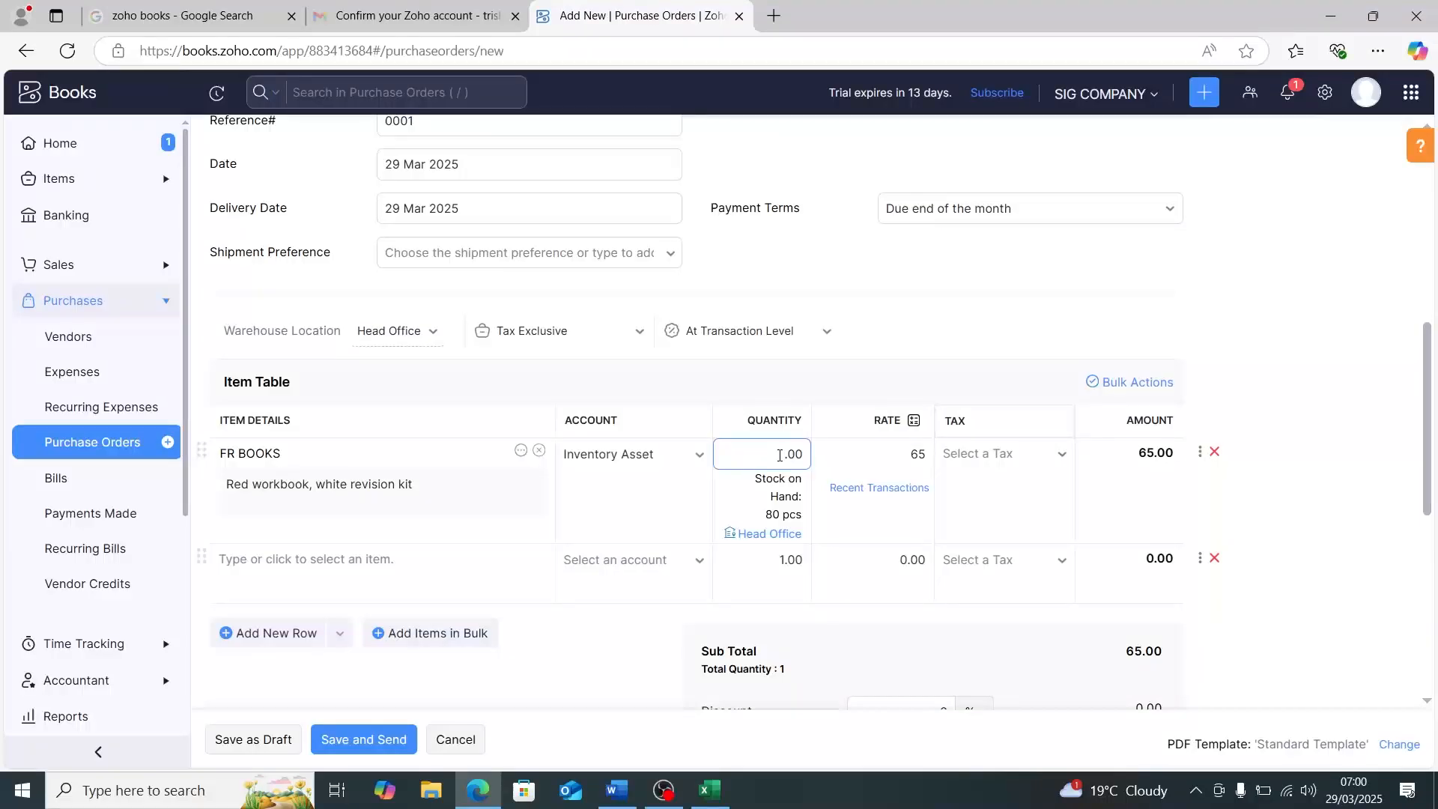
{"action": "key", "text": "BackSpace"}
{"action": "type", "text": "5"}
{"action": "left_click", "coordinate": [1064, 455]}
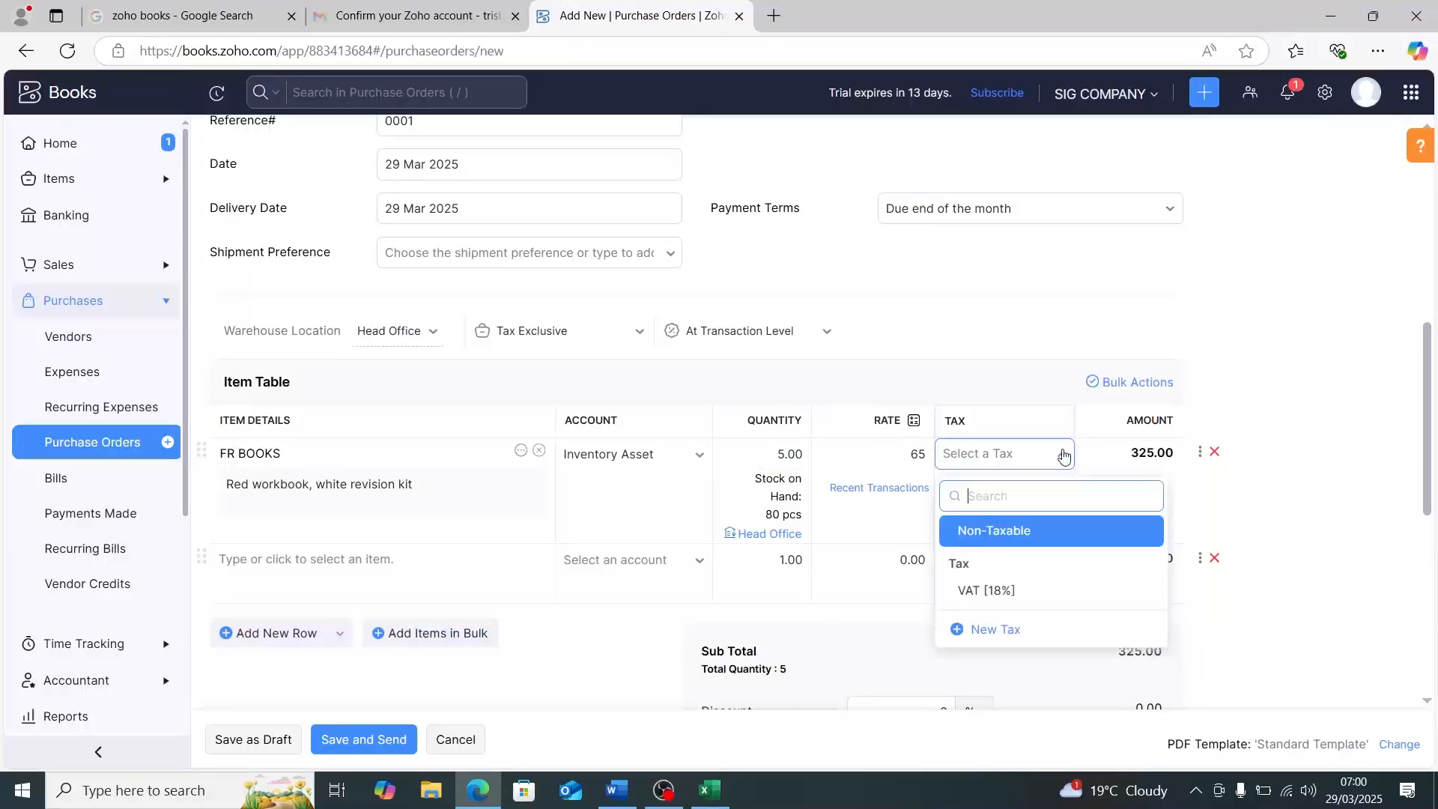
{"action": "left_click", "coordinate": [977, 585]}
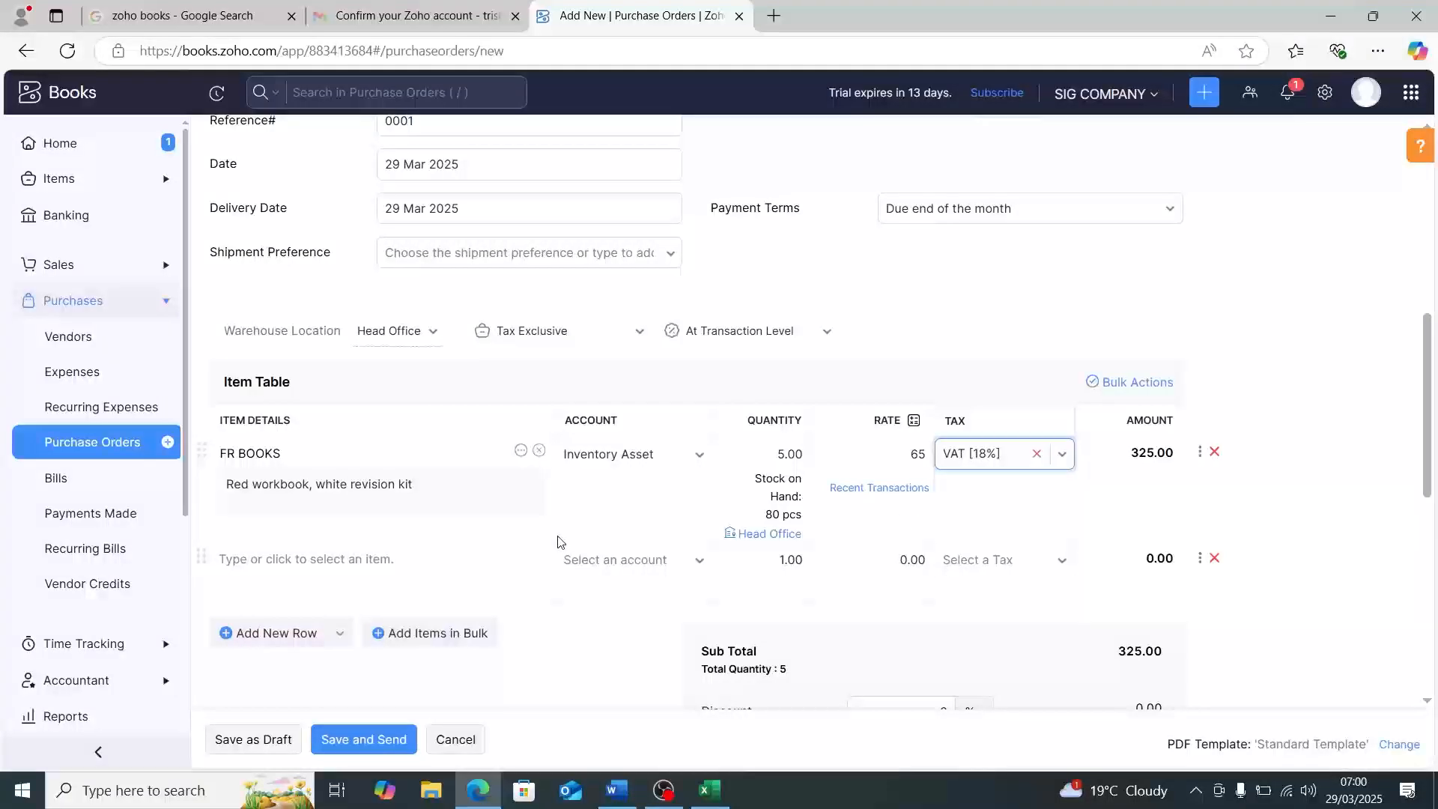
Step: Check the purchase order's details and totals, and save it as a draft
{"action": "scroll", "coordinate": [655, 560], "scroll_direction": "down", "scroll_amount": 1}
{"action": "scroll", "coordinate": [869, 578], "scroll_direction": "down", "scroll_amount": 5}
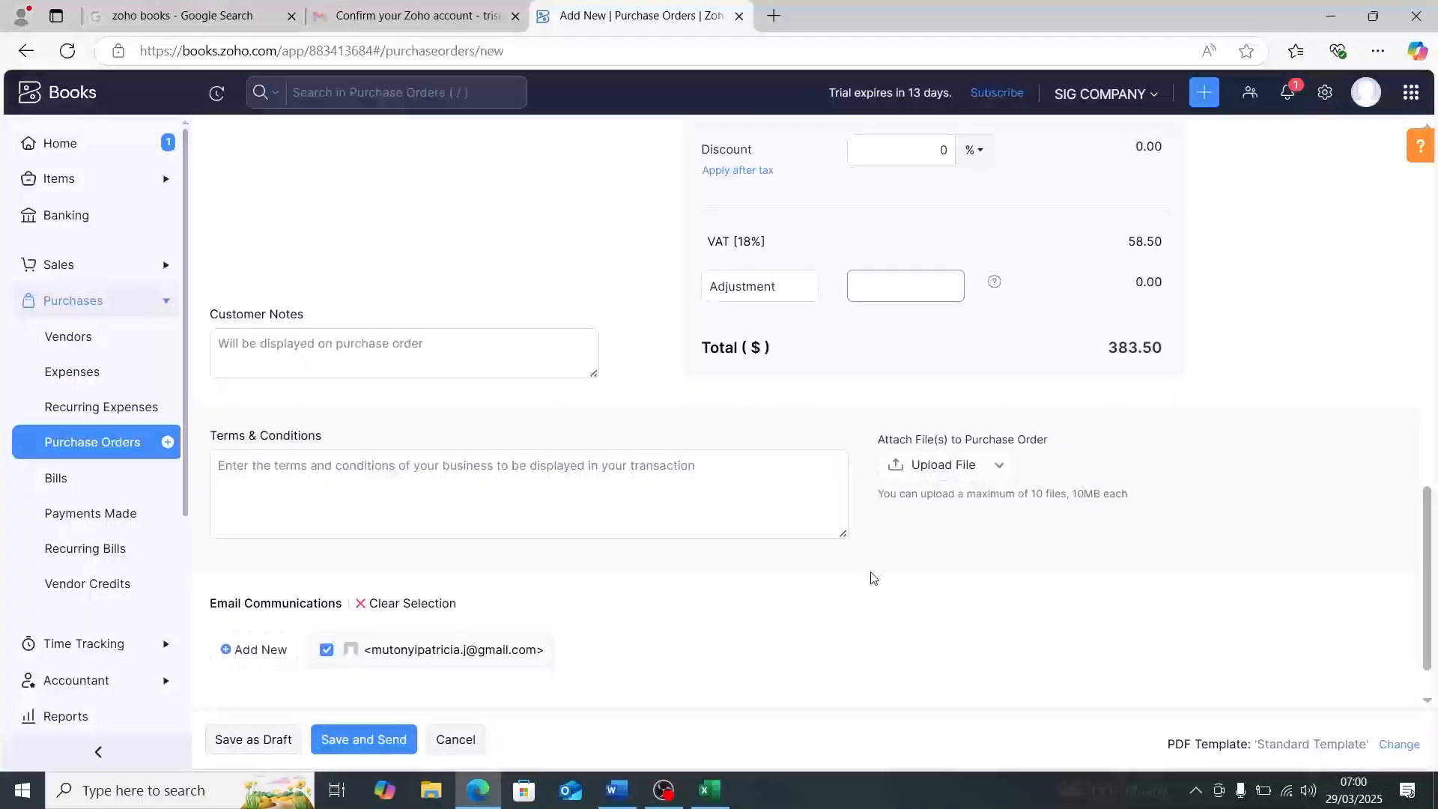
{"action": "scroll", "coordinate": [839, 524], "scroll_direction": "up", "scroll_amount": 2}
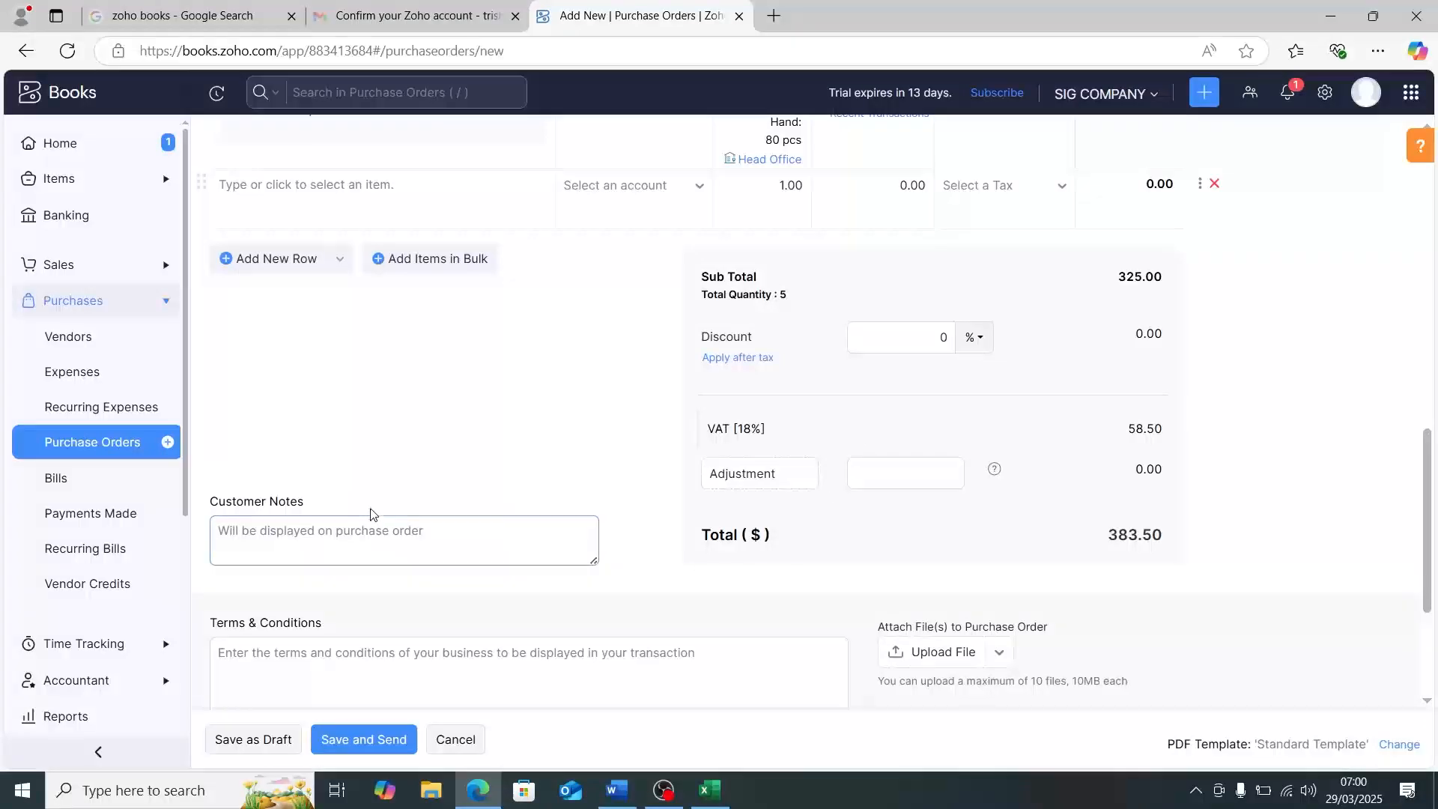
{"action": "scroll", "coordinate": [396, 556], "scroll_direction": "down", "scroll_amount": 3}
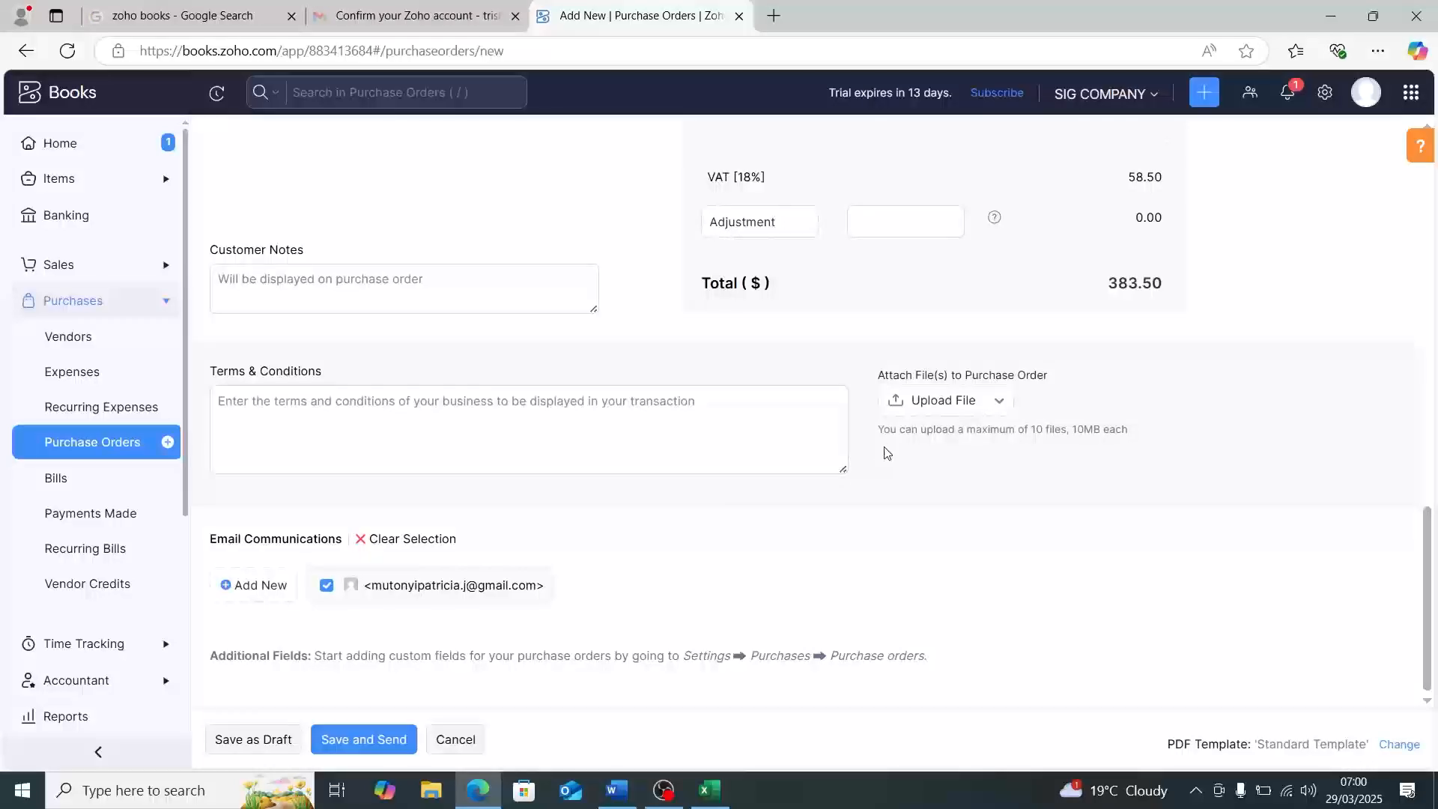
{"action": "scroll", "coordinate": [739, 504], "scroll_direction": "up", "scroll_amount": 15}
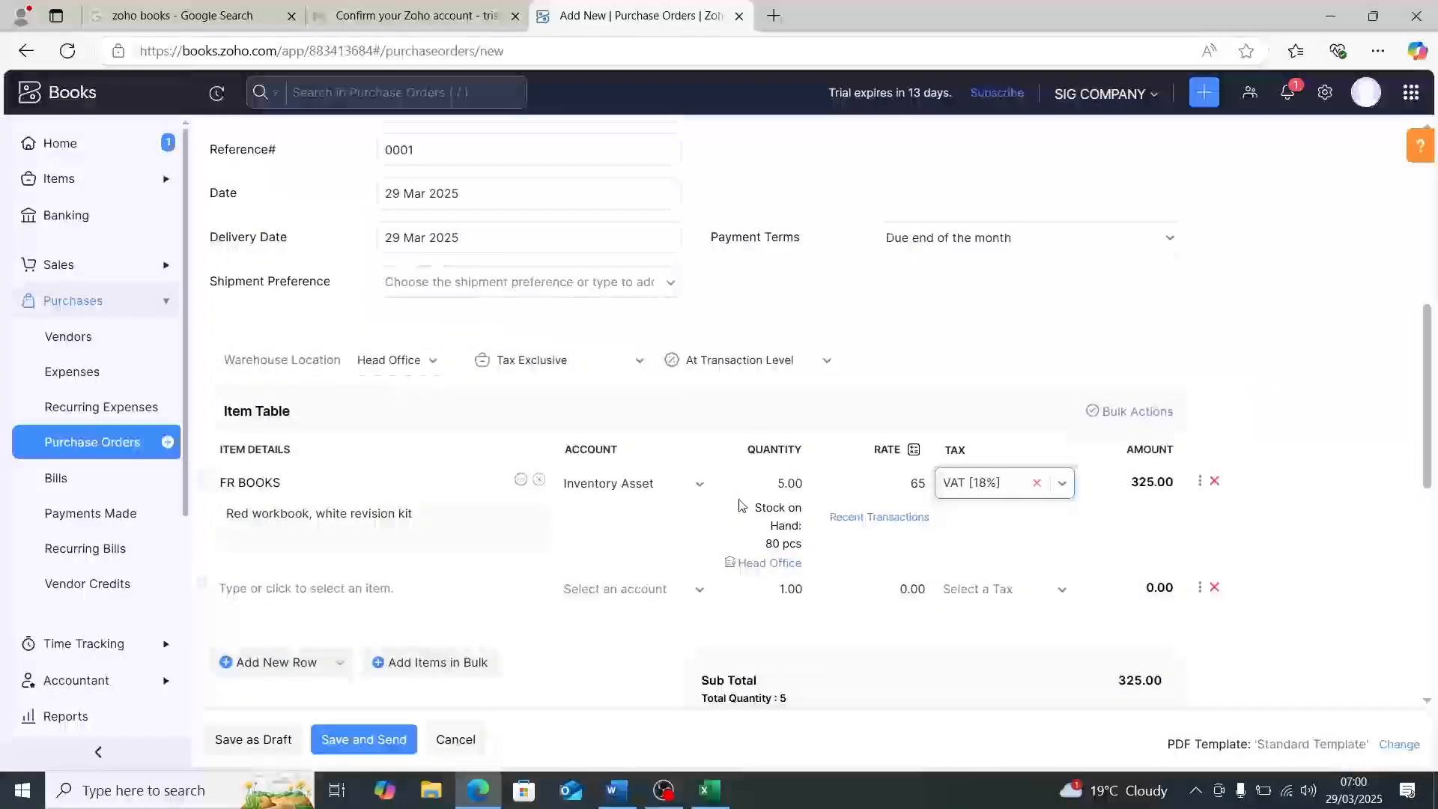
{"action": "scroll", "coordinate": [739, 505], "scroll_direction": "up", "scroll_amount": 4}
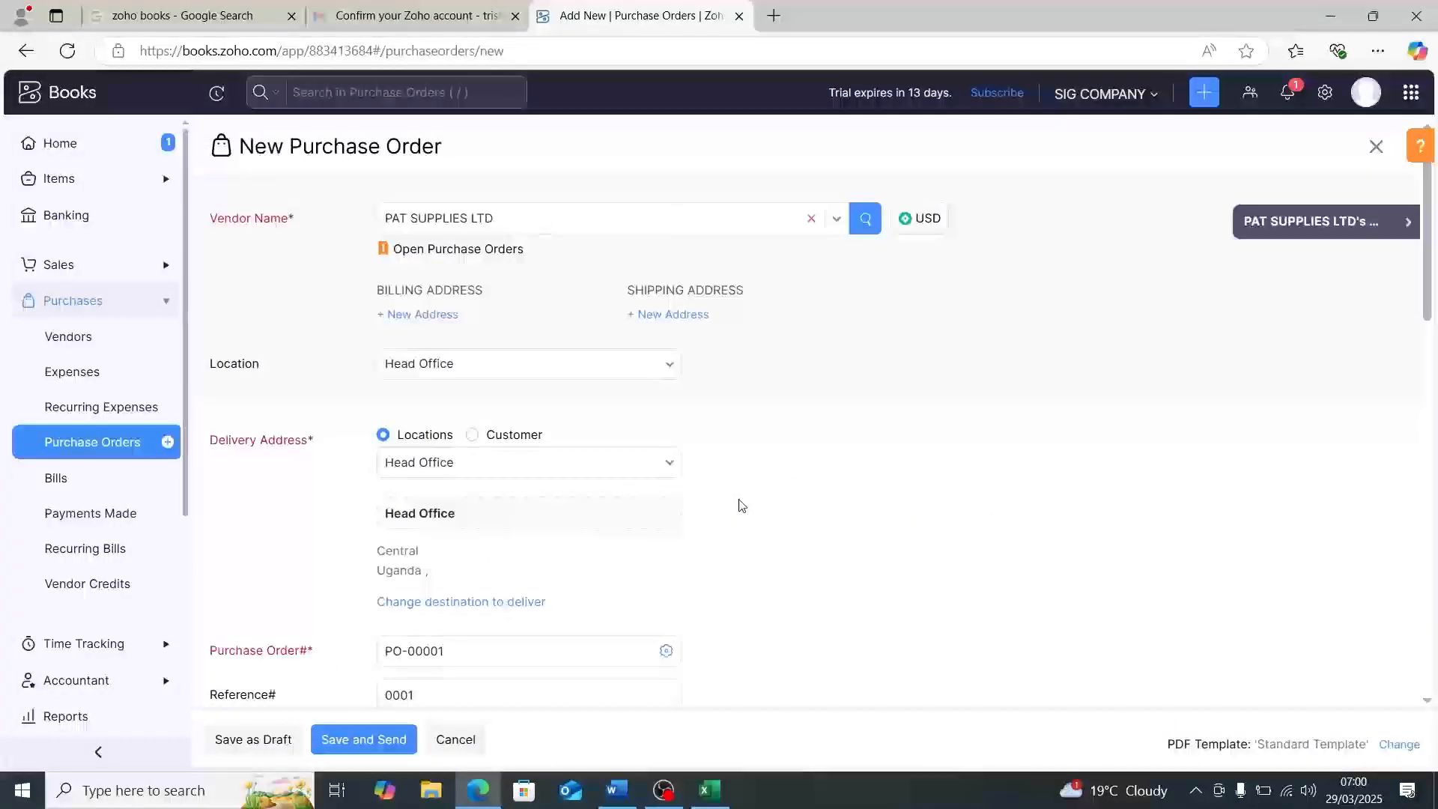
{"action": "scroll", "coordinate": [739, 504], "scroll_direction": "down", "scroll_amount": 8}
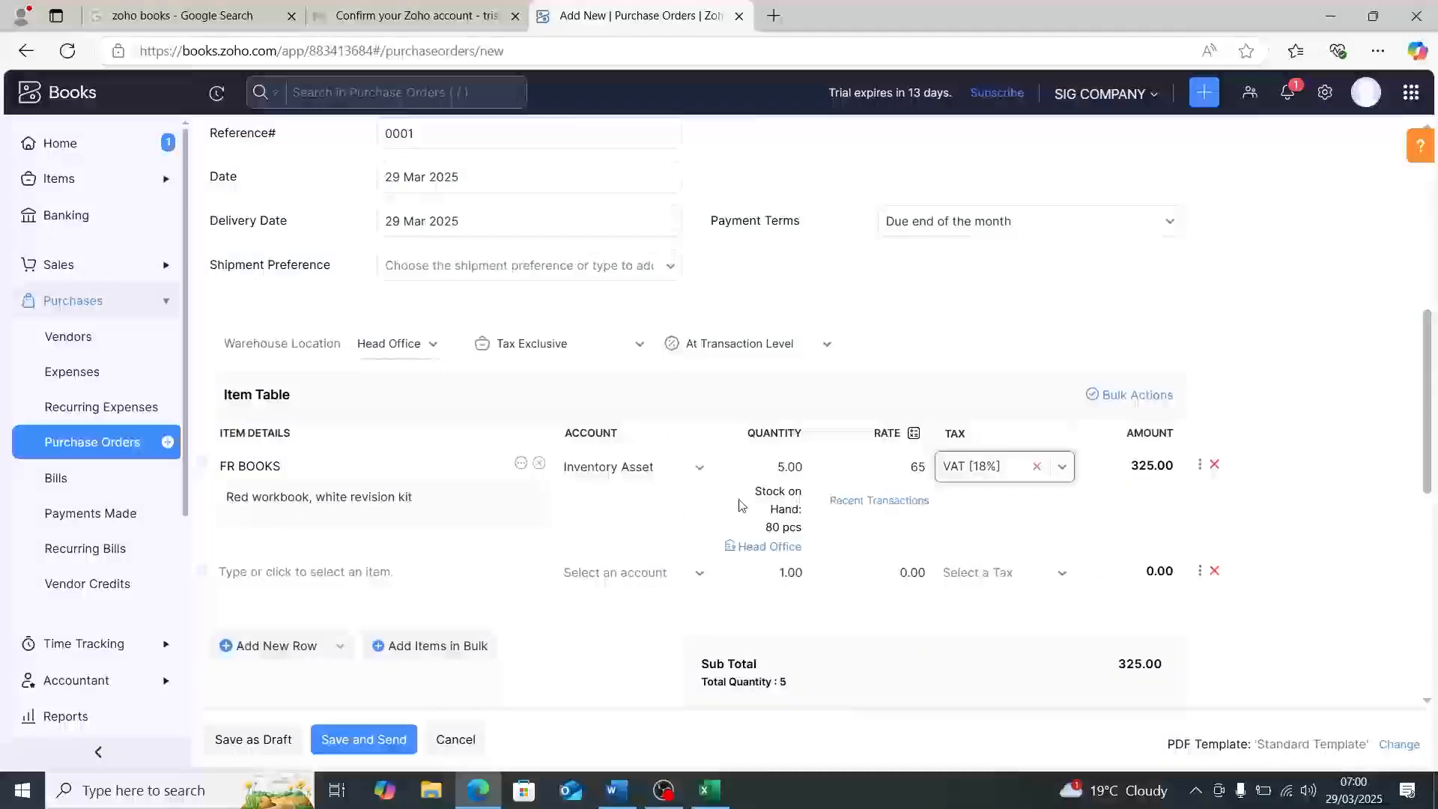
{"action": "scroll", "coordinate": [738, 504], "scroll_direction": "down", "scroll_amount": 3}
{"action": "scroll", "coordinate": [738, 504], "scroll_direction": "up", "scroll_amount": 5}
{"action": "scroll", "coordinate": [738, 504], "scroll_direction": "down", "scroll_amount": 8}
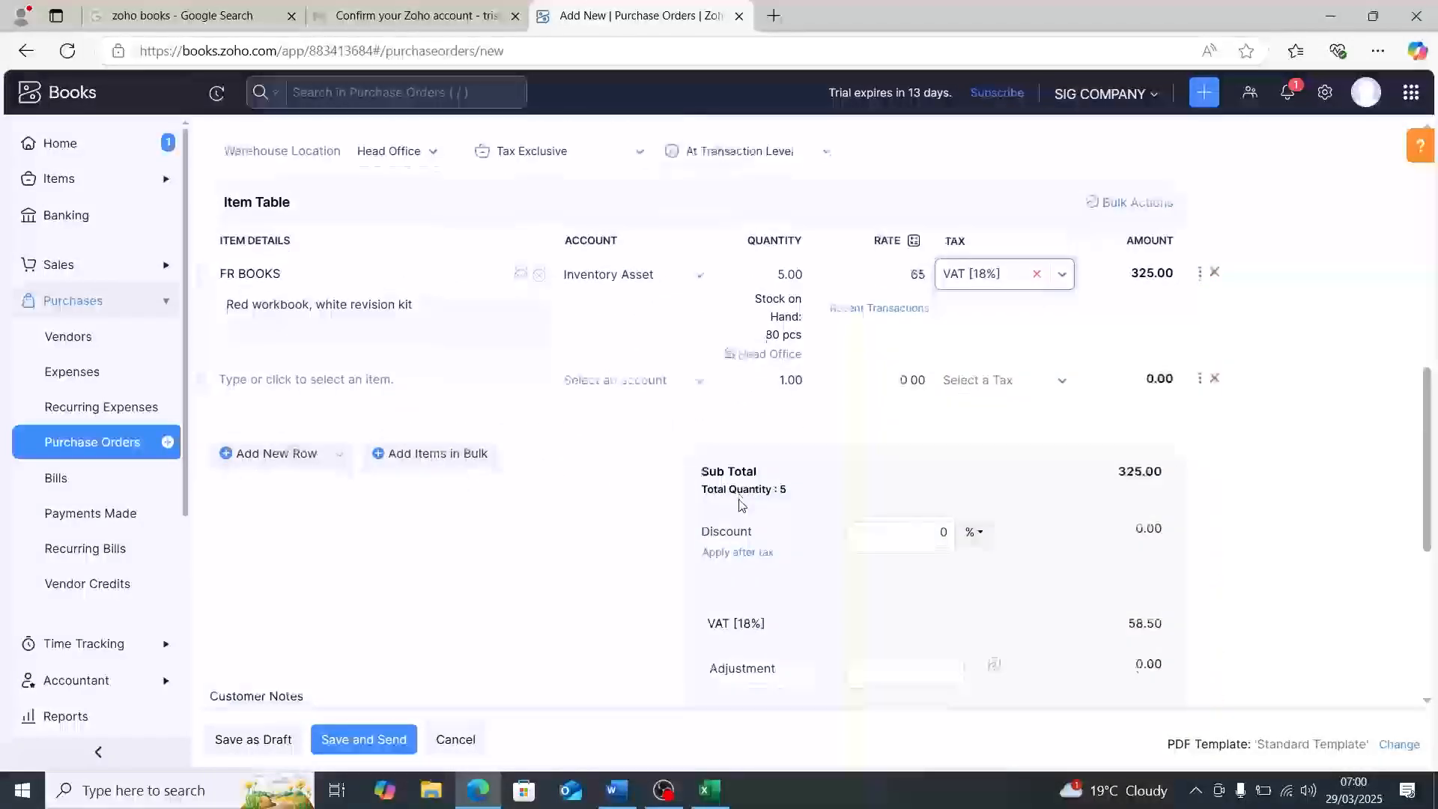
{"action": "left_click", "coordinate": [244, 741]}
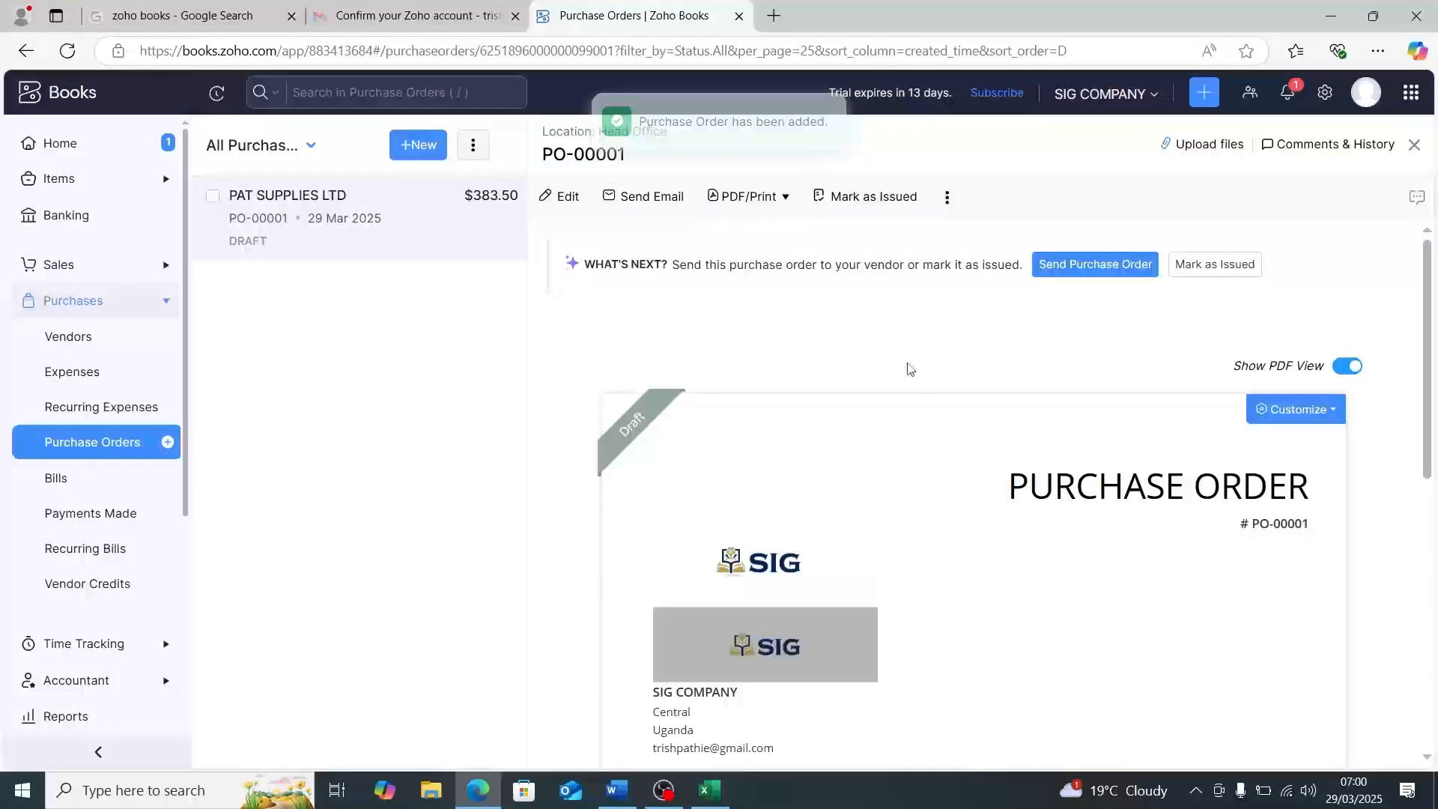
Step: Examine the PDF view of the saved draft purchase order, including the company, vendor and delivery details
{"action": "scroll", "coordinate": [824, 402], "scroll_direction": "down", "scroll_amount": 2}
{"action": "scroll", "coordinate": [825, 402], "scroll_direction": "down", "scroll_amount": 5}
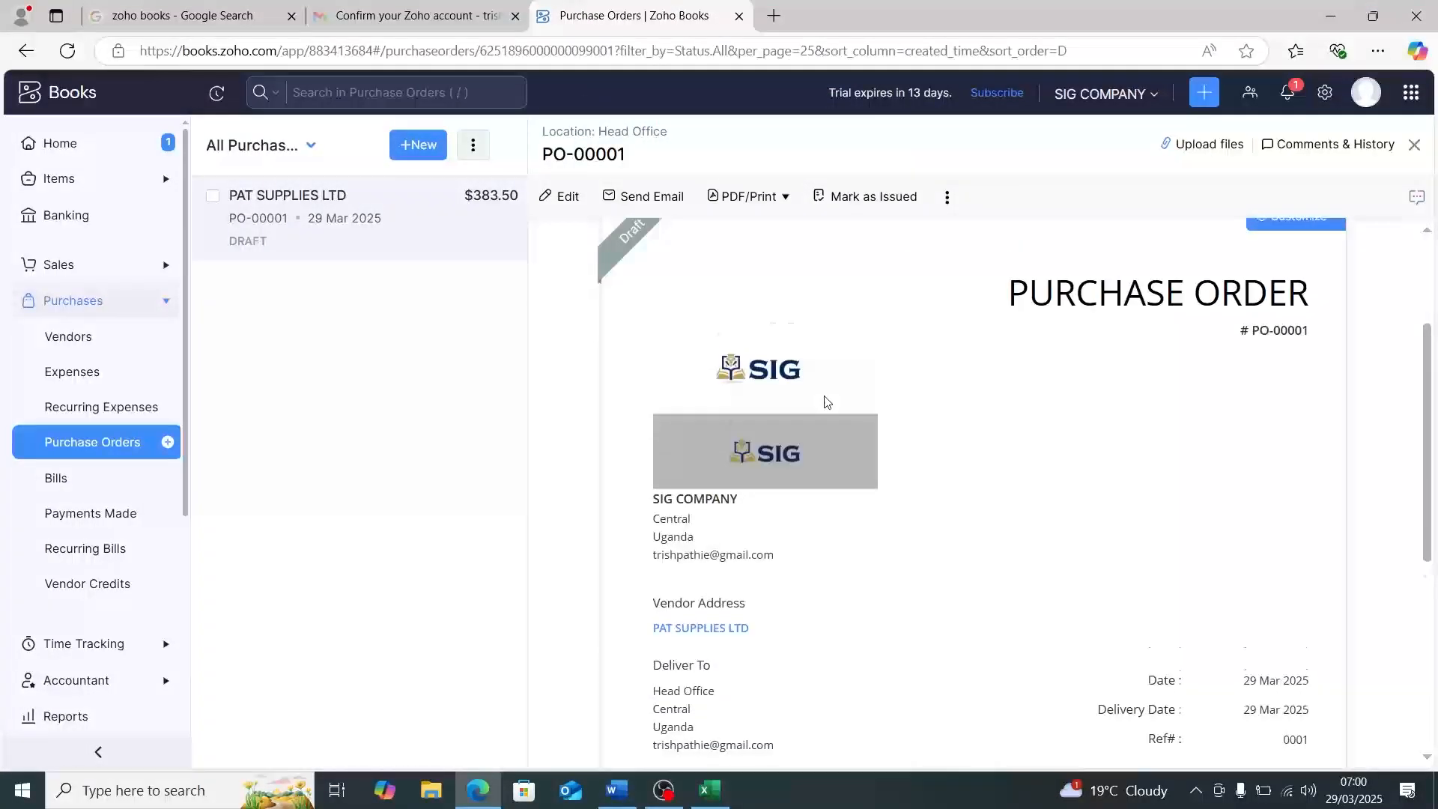
{"action": "scroll", "coordinate": [826, 402], "scroll_direction": "up", "scroll_amount": 8}
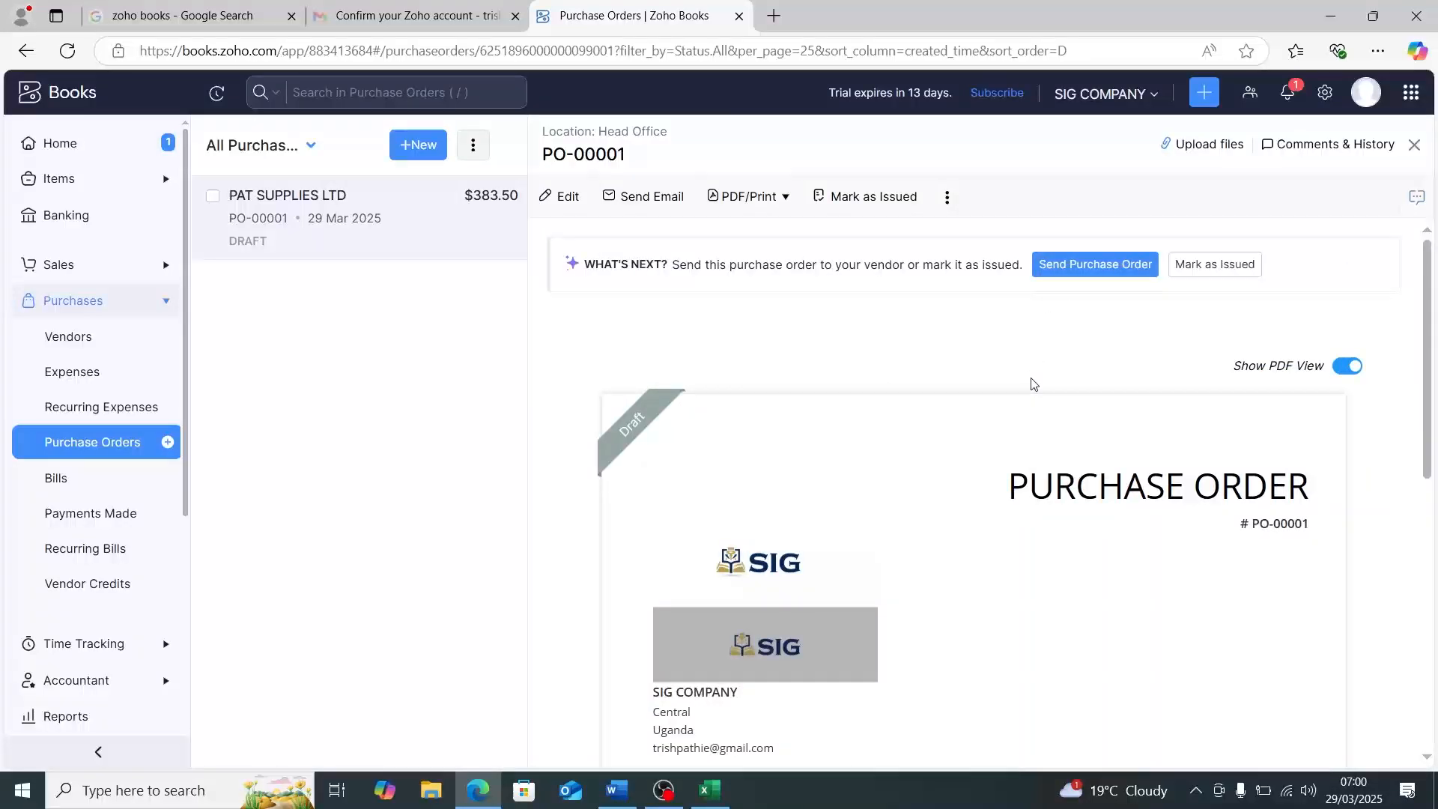
{"action": "scroll", "coordinate": [1084, 507], "scroll_direction": "down", "scroll_amount": 2}
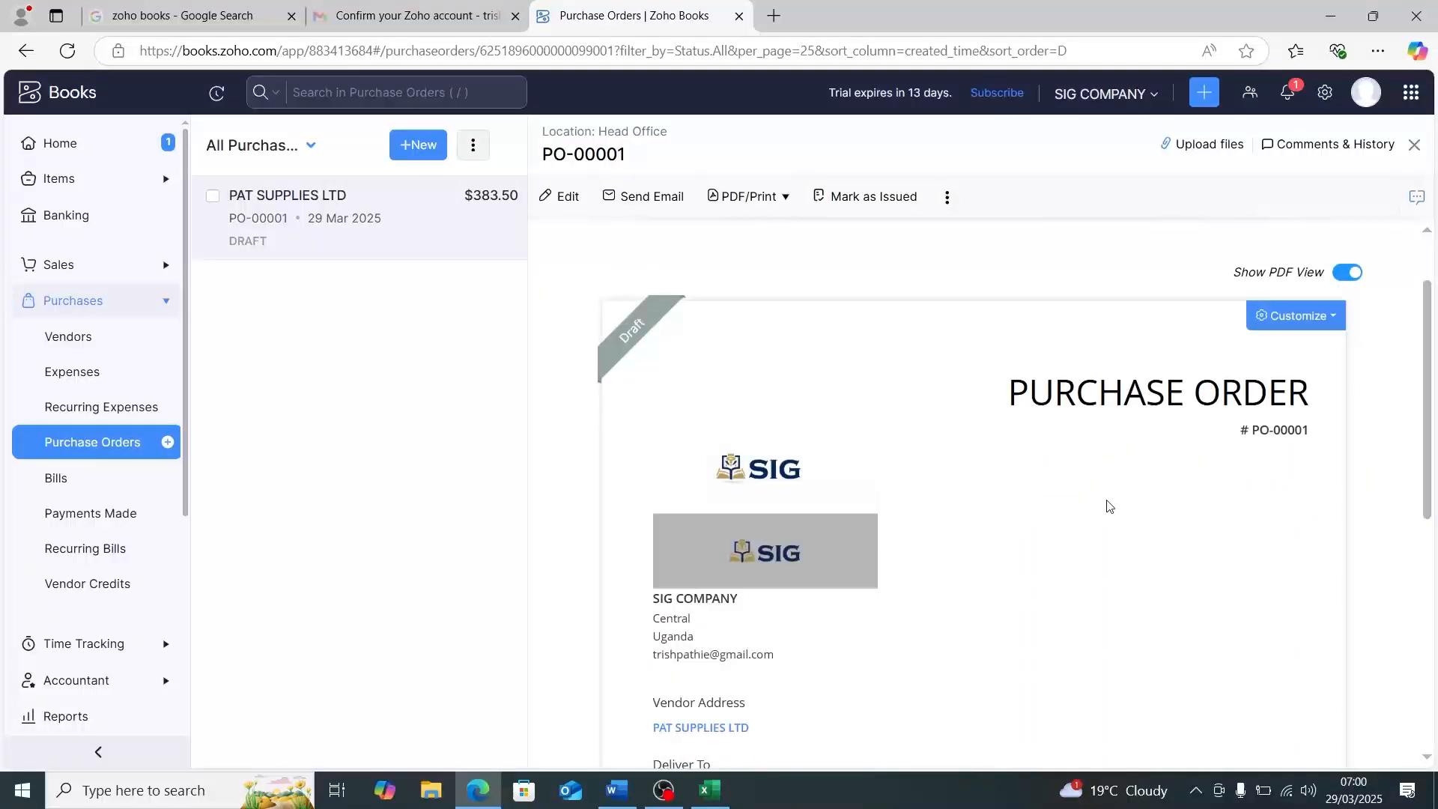
{"action": "scroll", "coordinate": [734, 379], "scroll_direction": "up", "scroll_amount": 2}
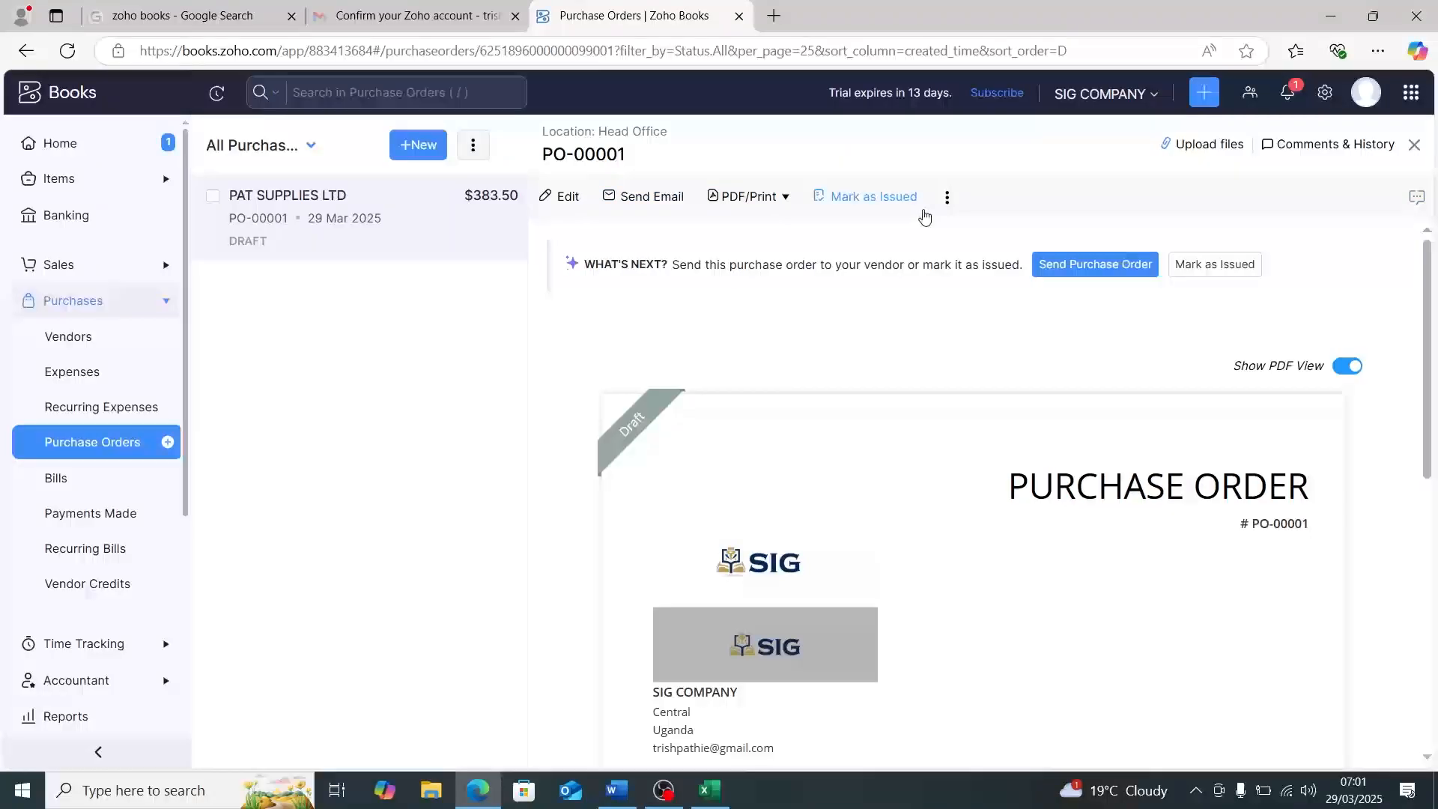
Step: Start emailing the draft purchase order, cancel the mailing, and look over the document's item lines
{"action": "left_click", "coordinate": [653, 211]}
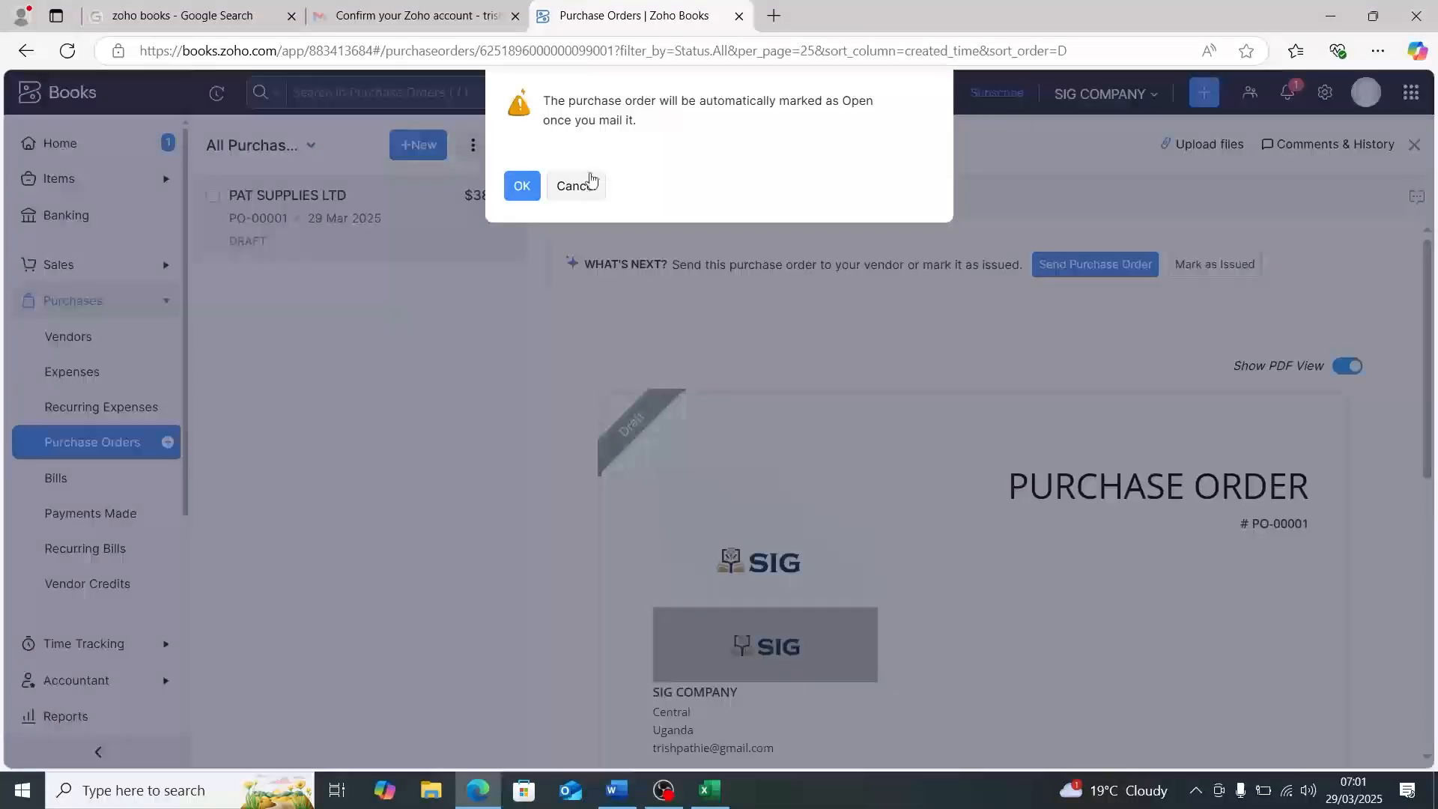
{"action": "left_click", "coordinate": [577, 187]}
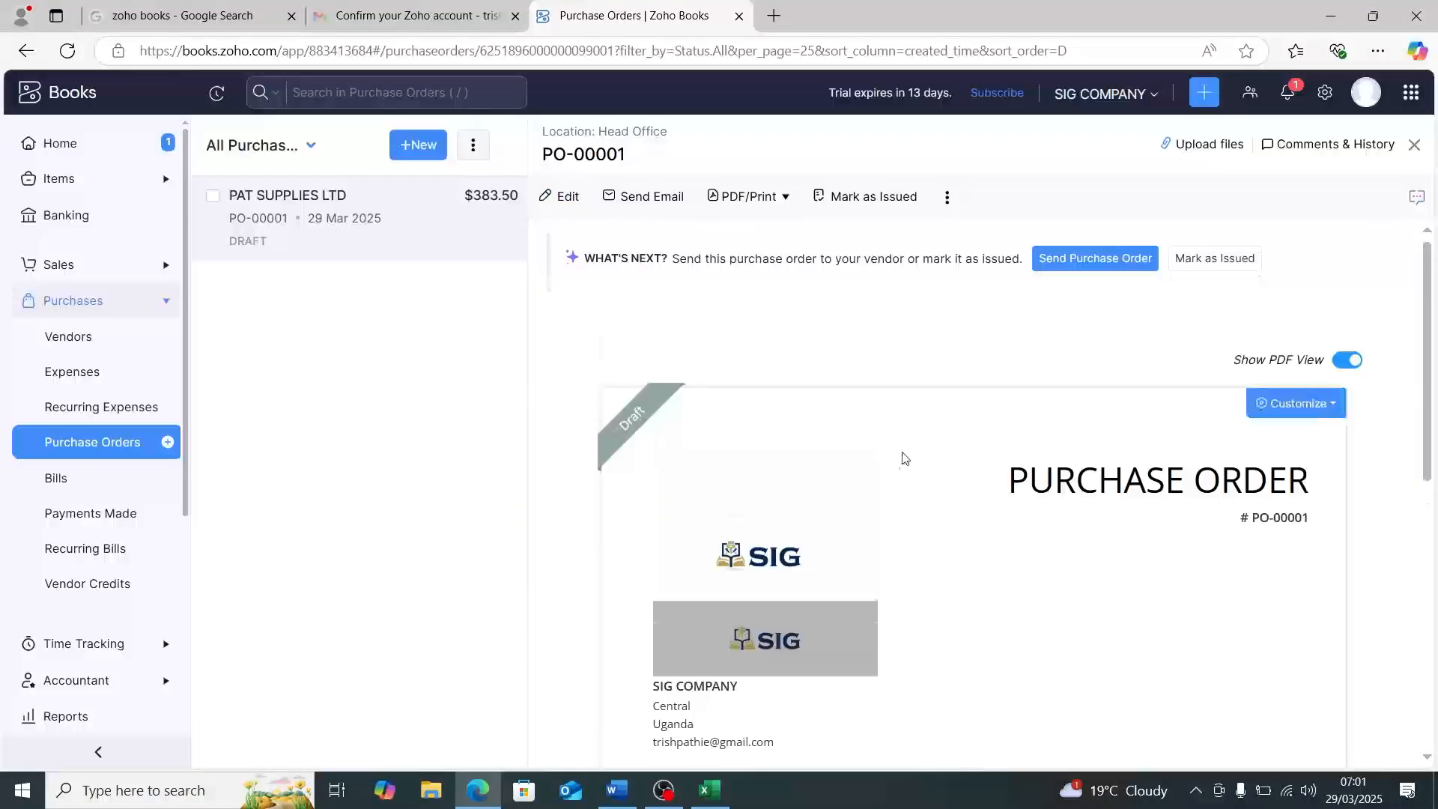
{"action": "scroll", "coordinate": [886, 460], "scroll_direction": "down", "scroll_amount": 7}
{"action": "scroll", "coordinate": [851, 443], "scroll_direction": "up", "scroll_amount": 3}
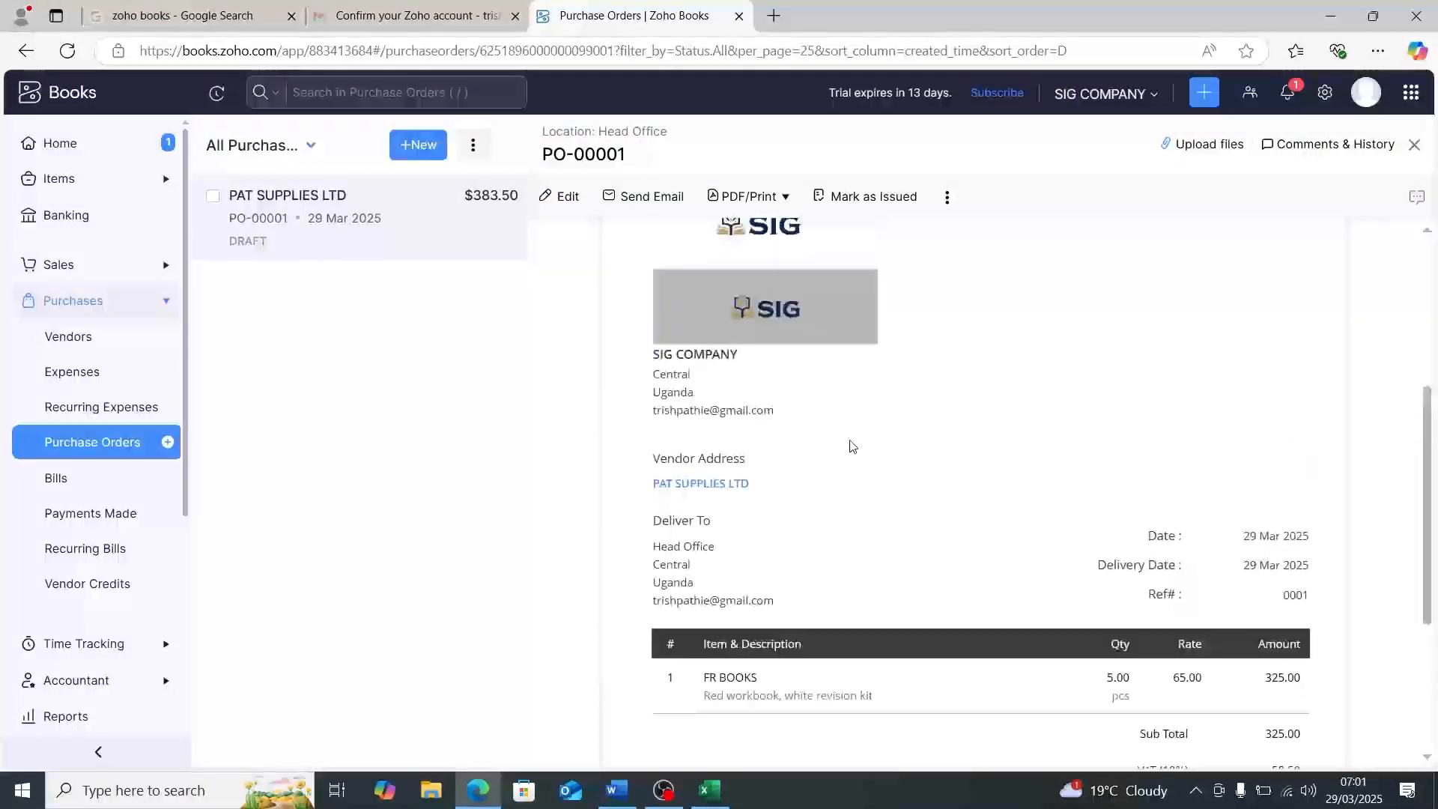
{"action": "scroll", "coordinate": [816, 442], "scroll_direction": "up", "scroll_amount": 3}
{"action": "scroll", "coordinate": [818, 440], "scroll_direction": "up", "scroll_amount": 1}
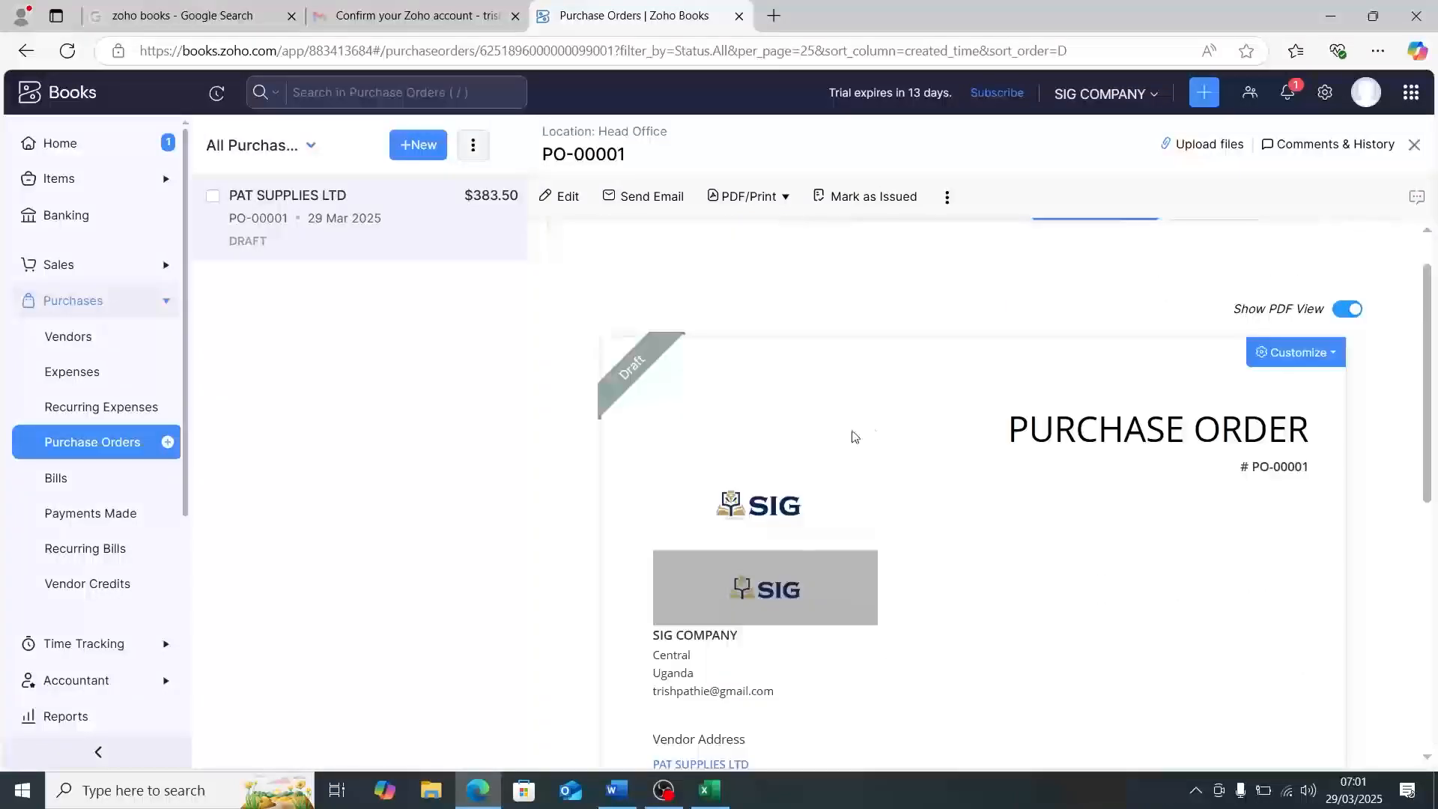
{"action": "scroll", "coordinate": [862, 438], "scroll_direction": "down", "scroll_amount": 2}
{"action": "scroll", "coordinate": [671, 421], "scroll_direction": "up", "scroll_amount": 3}
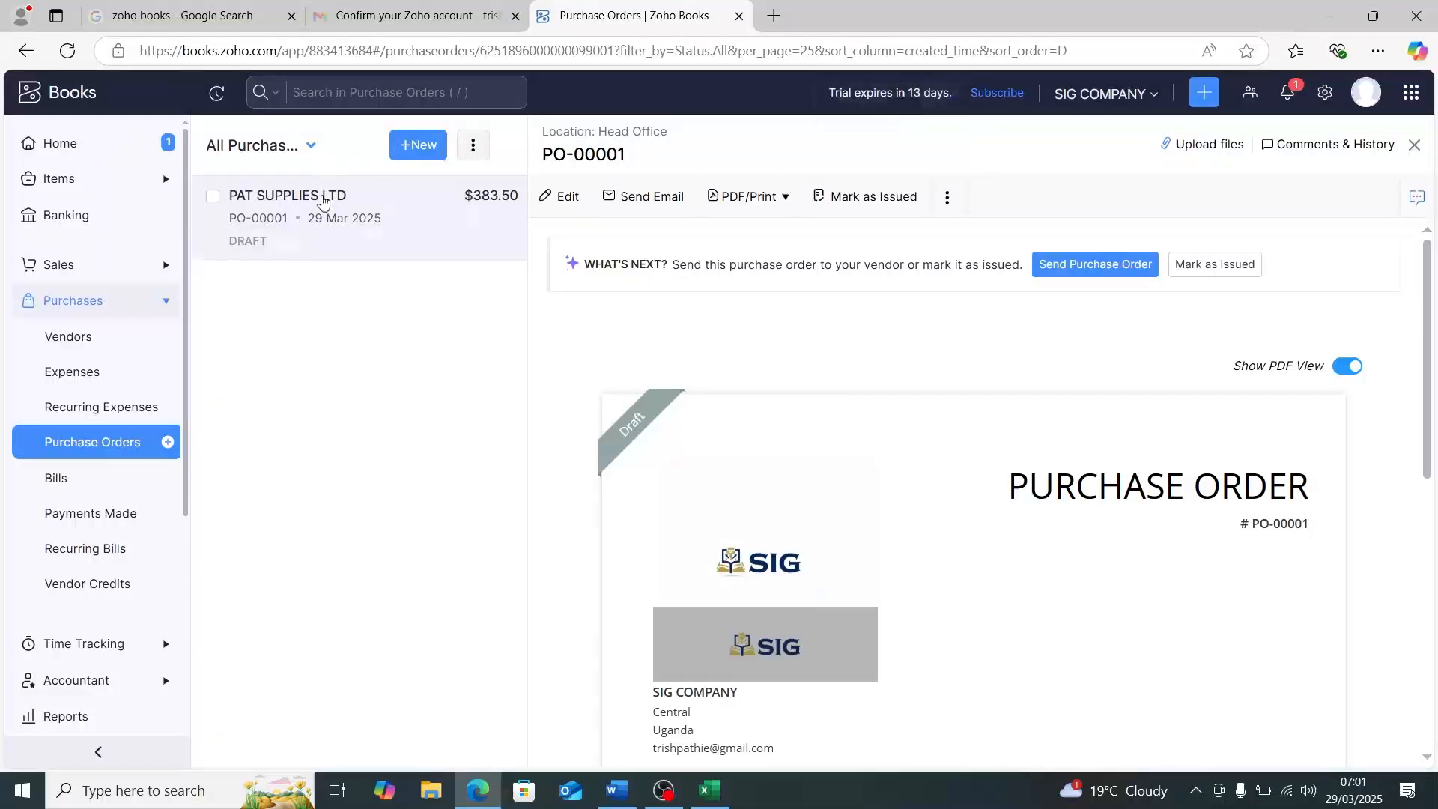
Step: Create another new purchase order for the vendor PAT SUPPLIES LTD
{"action": "left_click", "coordinate": [425, 145]}
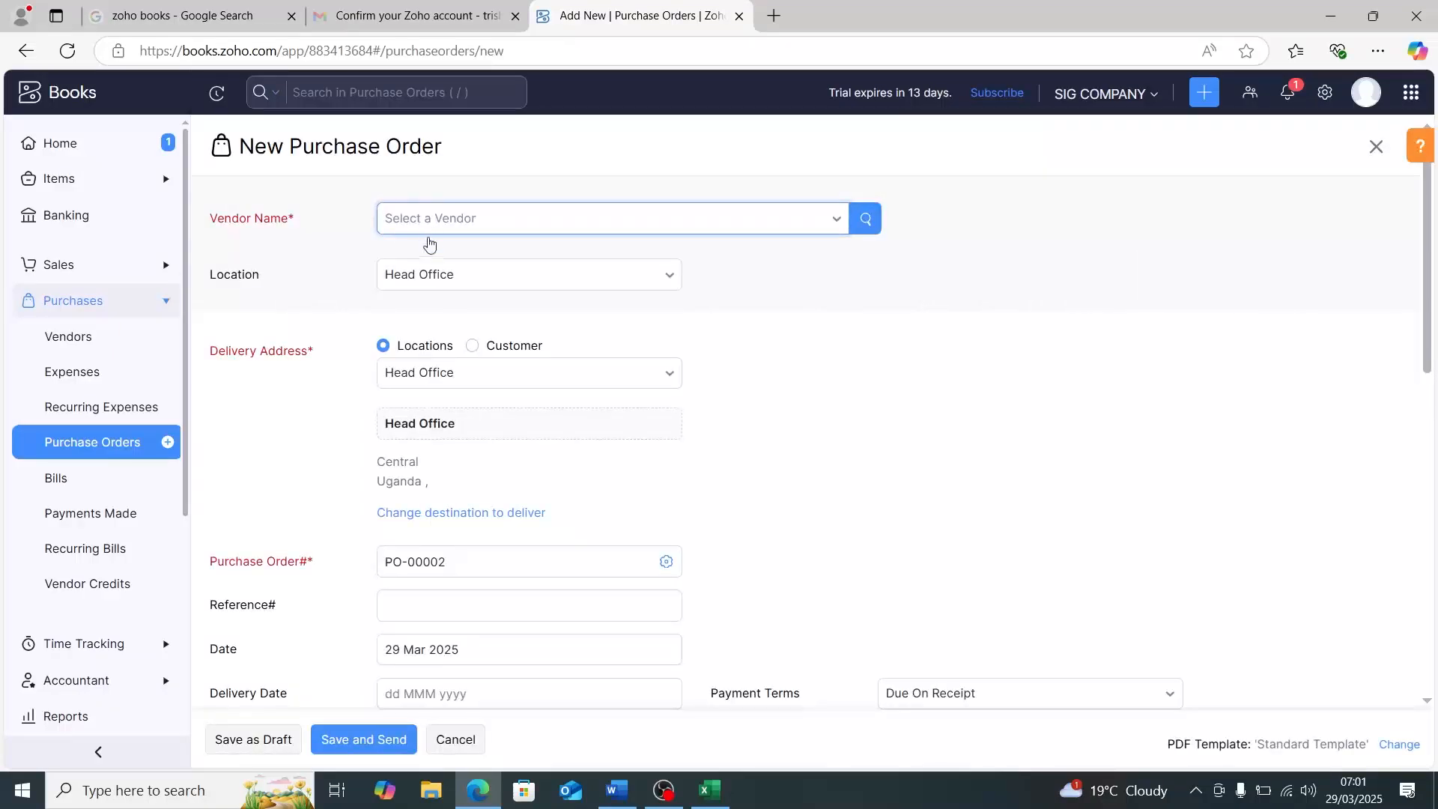
{"action": "left_click", "coordinate": [439, 223]}
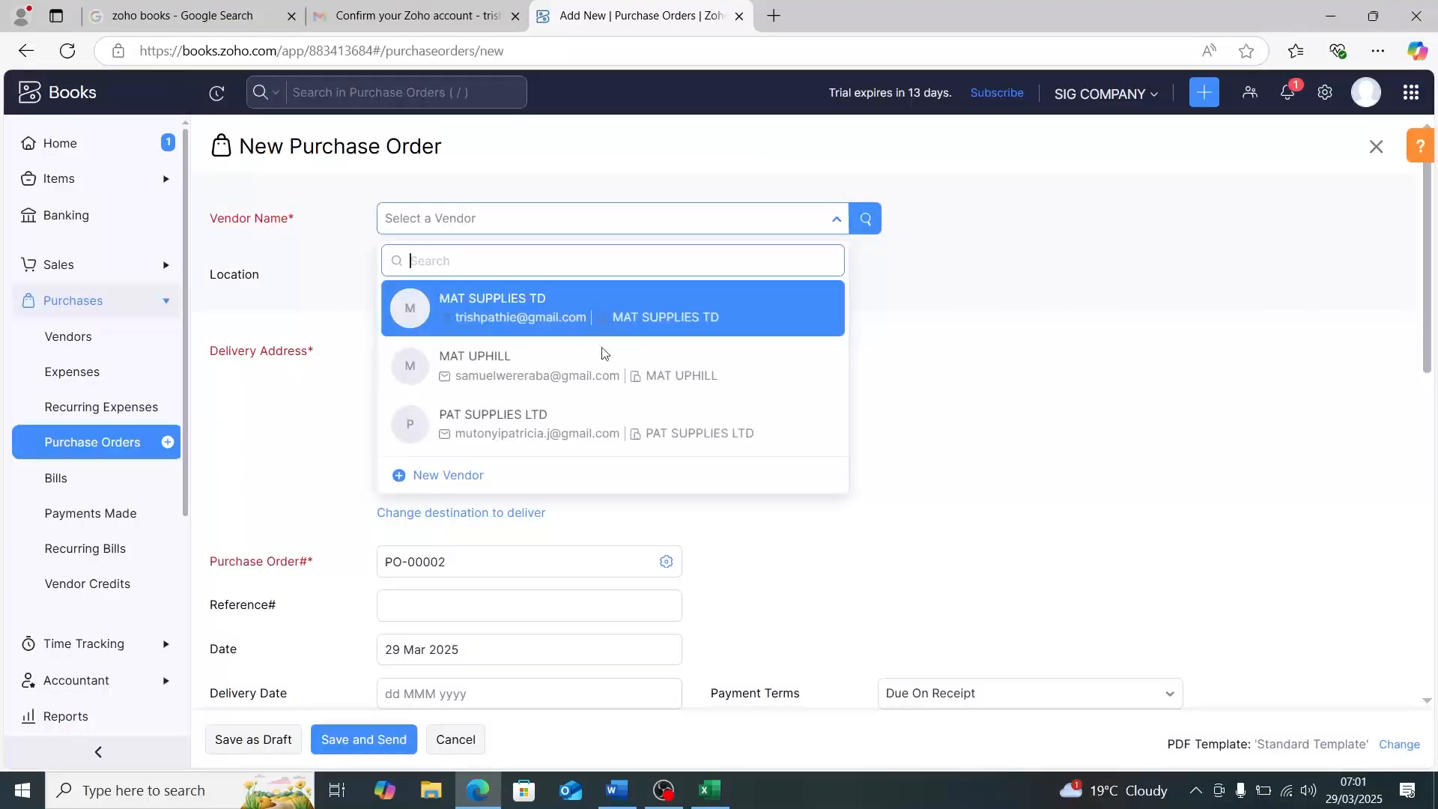
{"action": "left_click", "coordinate": [536, 416]}
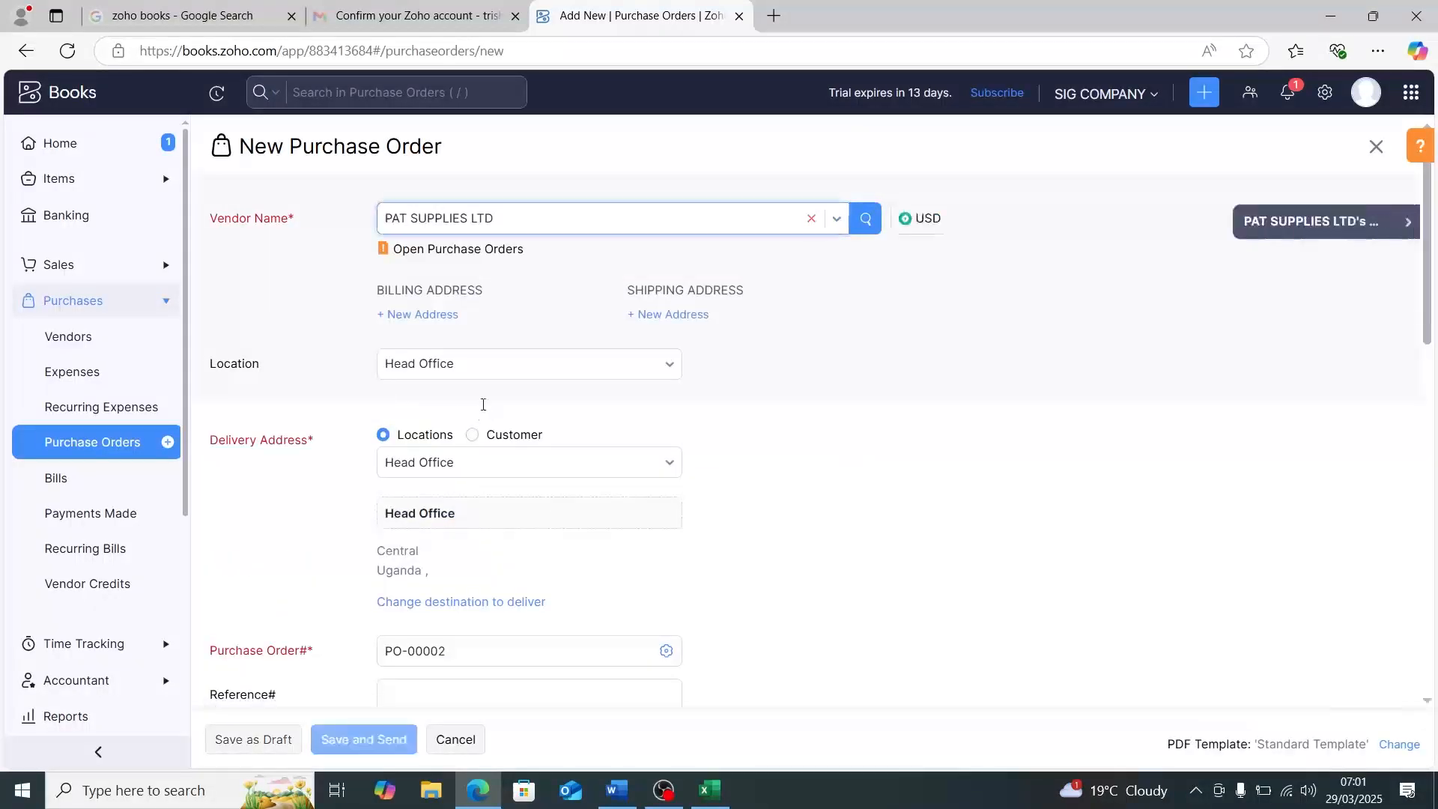
Step: Enter 0002 as the second purchase order's reference and set its delivery date to 29 Mar 2025
{"action": "scroll", "coordinate": [484, 414], "scroll_direction": "down", "scroll_amount": 5}
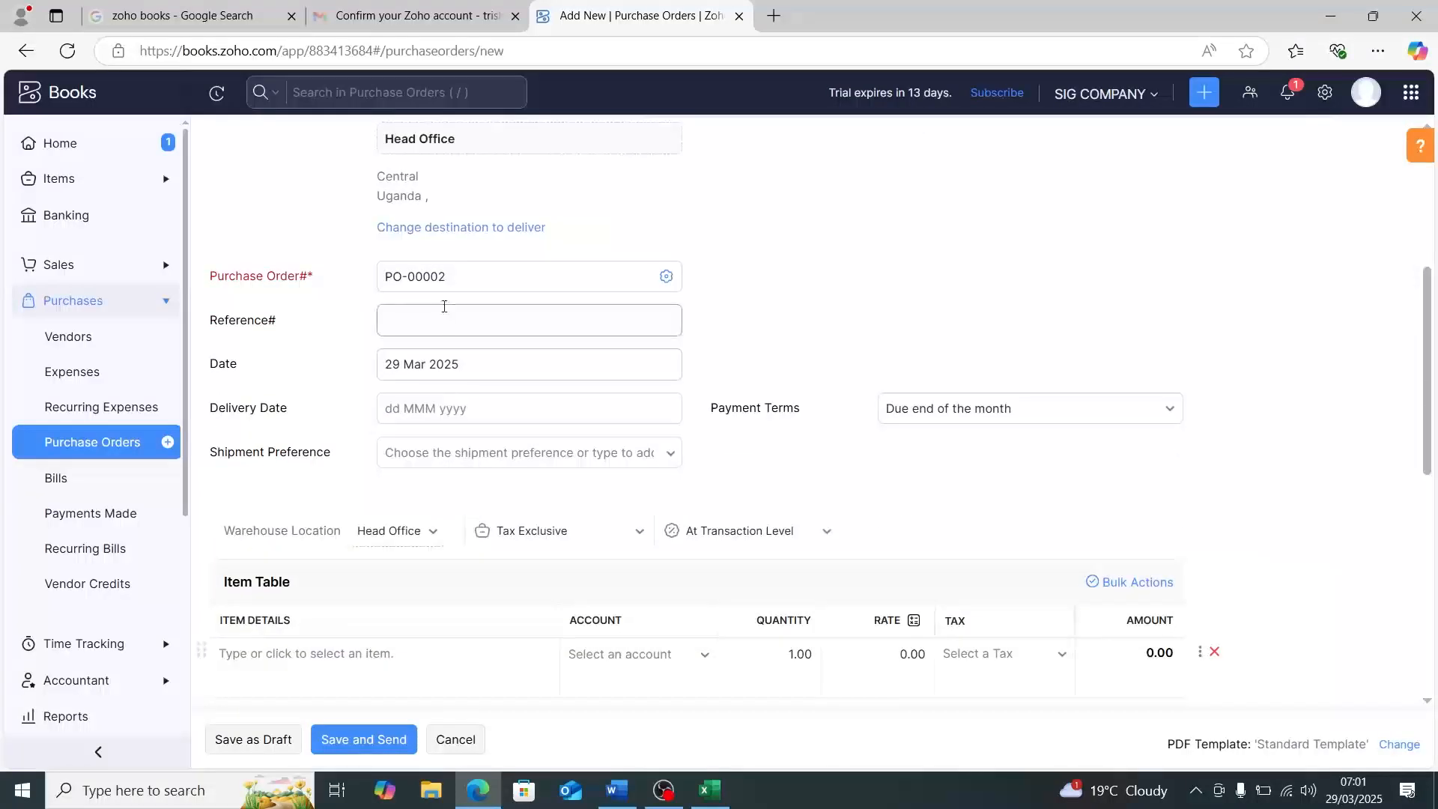
{"action": "left_click", "coordinate": [445, 328]}
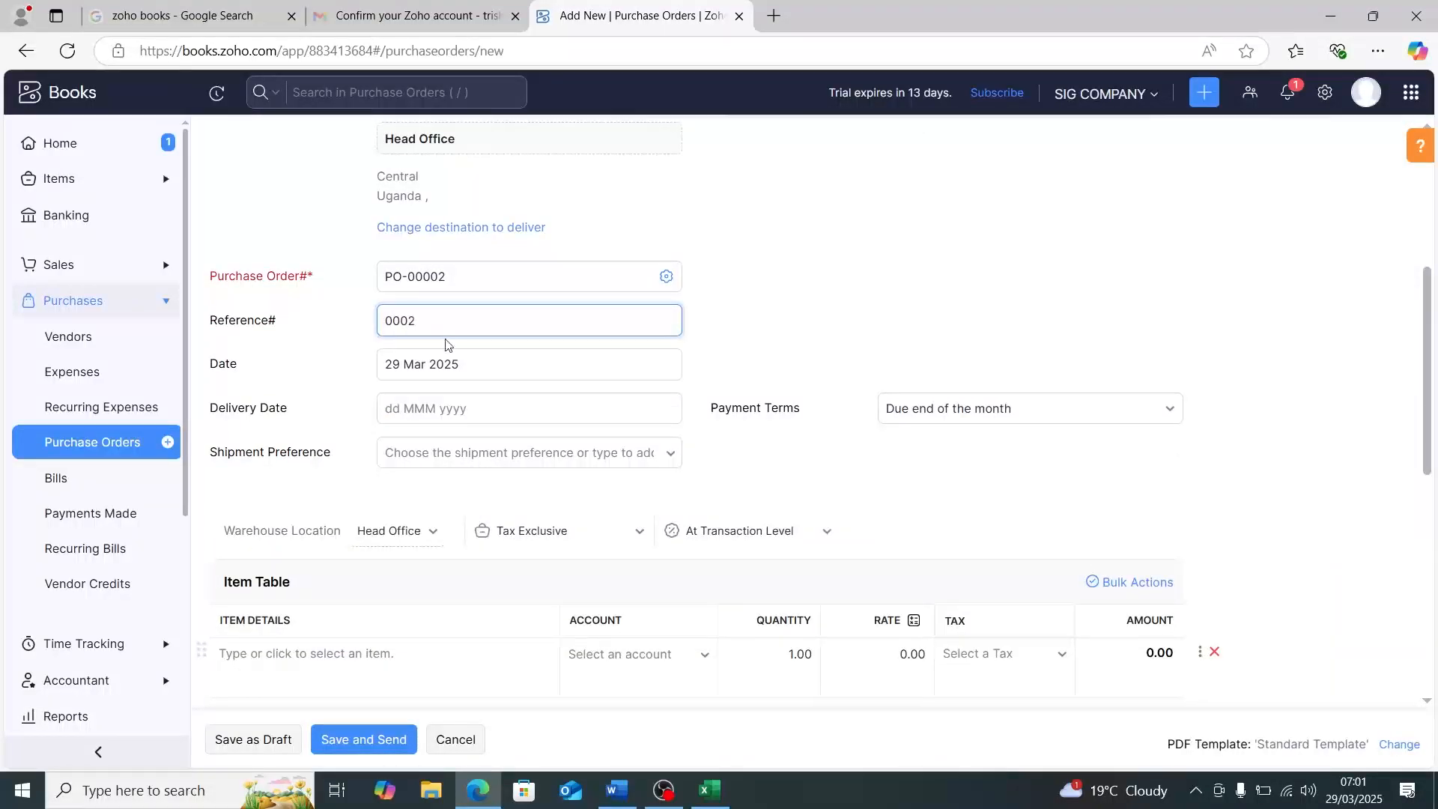
{"action": "scroll", "coordinate": [446, 345], "scroll_direction": "down", "scroll_amount": 1}
{"action": "left_click", "coordinate": [603, 330]}
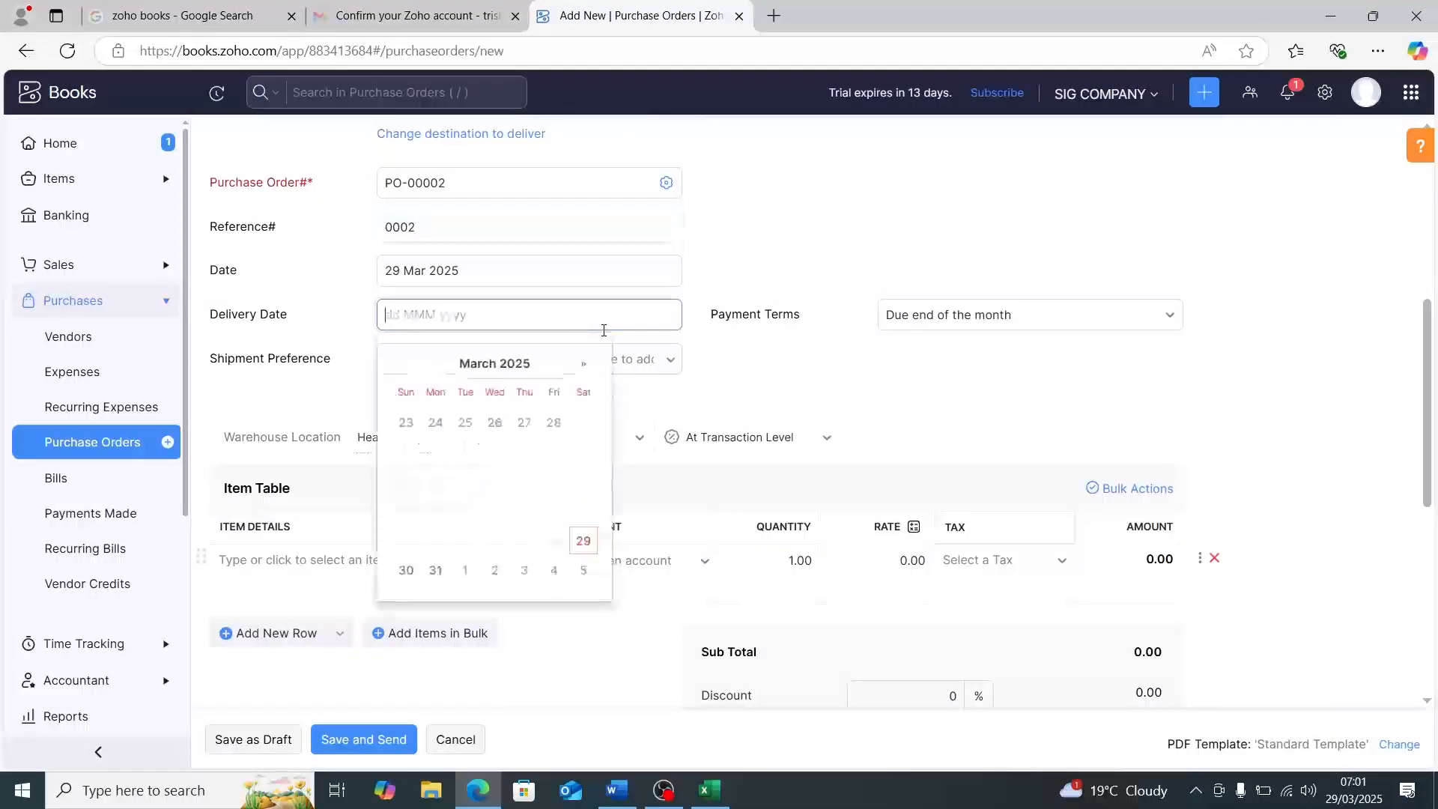
{"action": "left_click", "coordinate": [583, 541]}
Step: Add PM BOOKS as the first item in the second purchase order's item table
{"action": "left_click", "coordinate": [528, 558]}
{"action": "scroll", "coordinate": [449, 554], "scroll_direction": "down", "scroll_amount": 1}
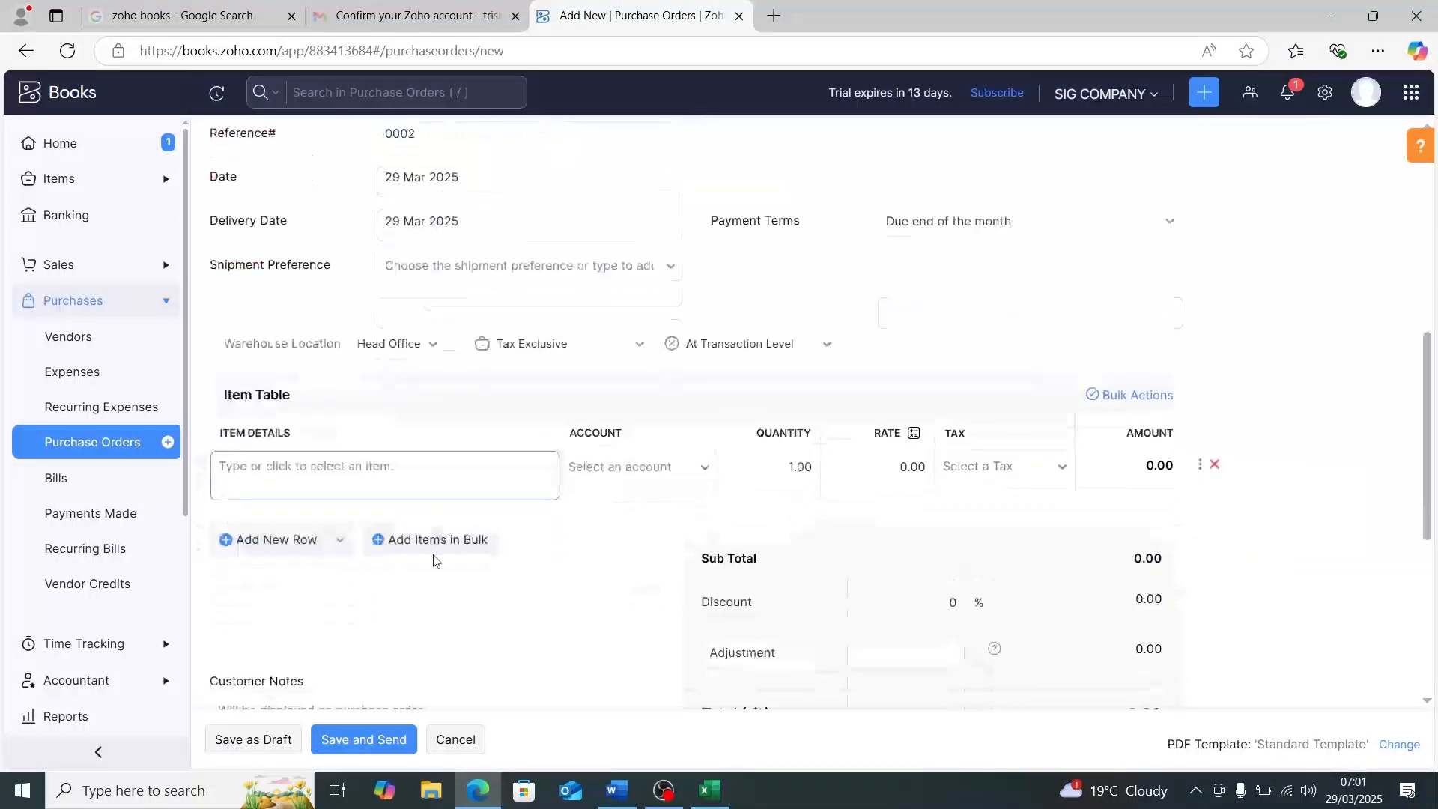
{"action": "left_click", "coordinate": [468, 477]}
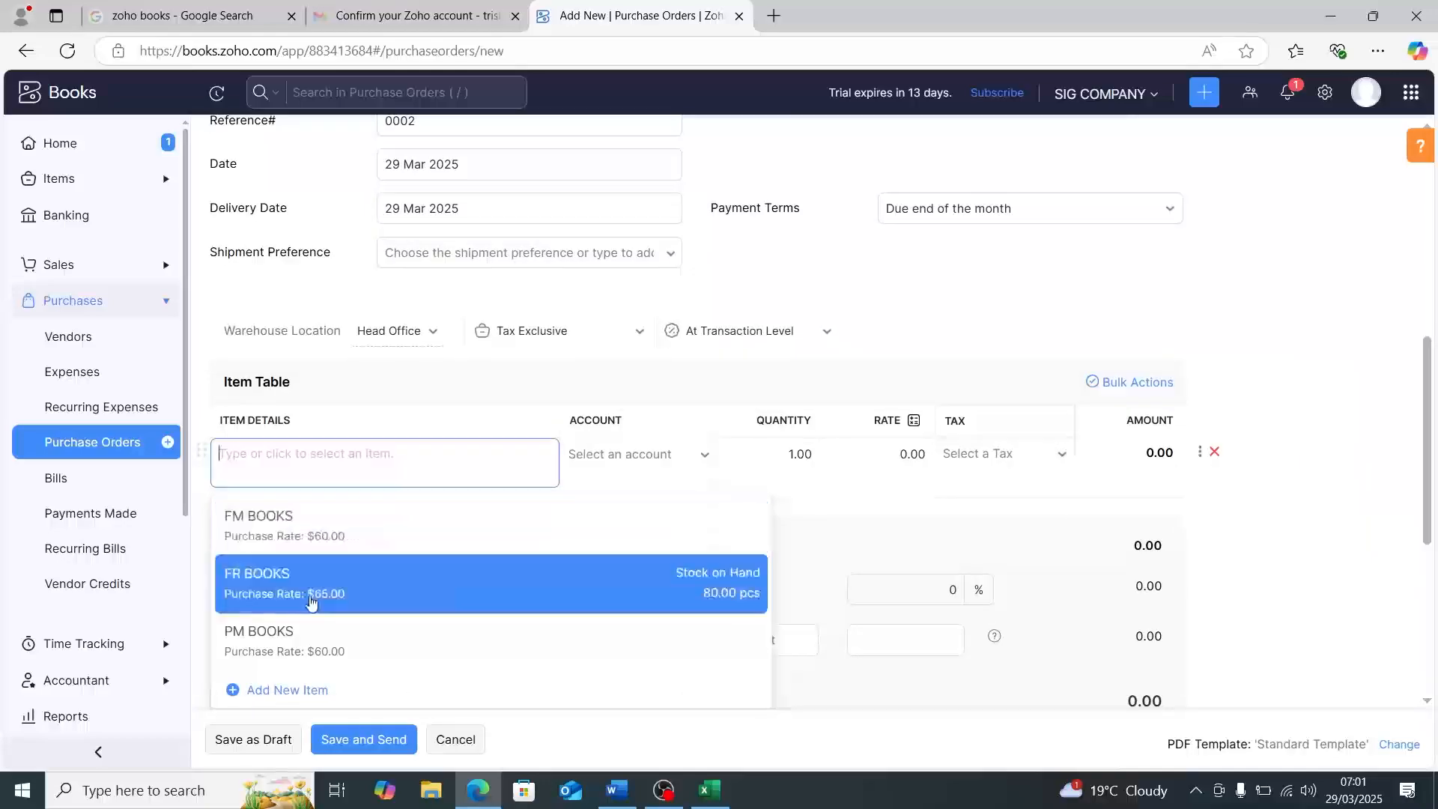
{"action": "left_click", "coordinate": [298, 649]}
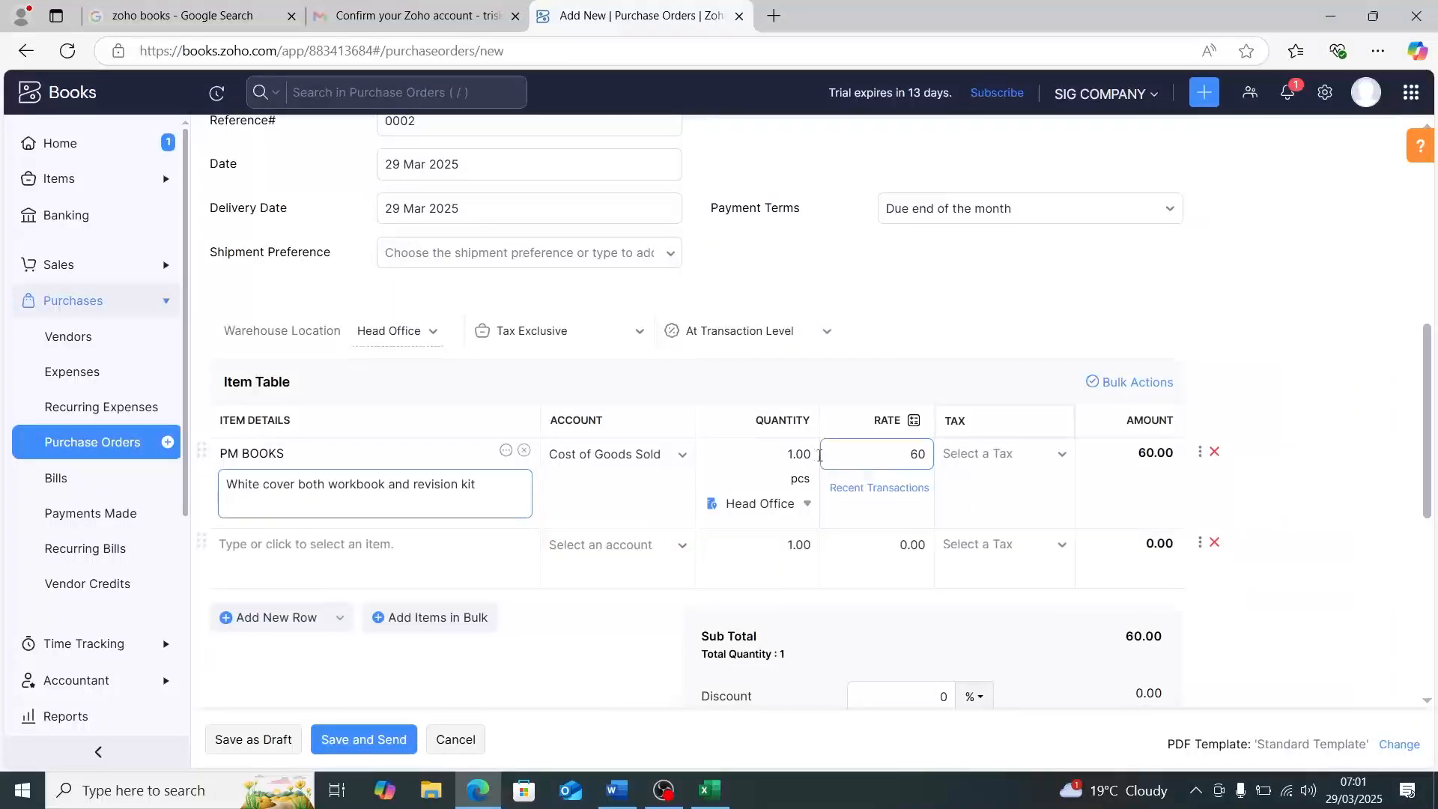
Step: Set the PM BOOKS line to a quantity of 10 and apply VAT [18%] as its tax
{"action": "left_click", "coordinate": [797, 454]}
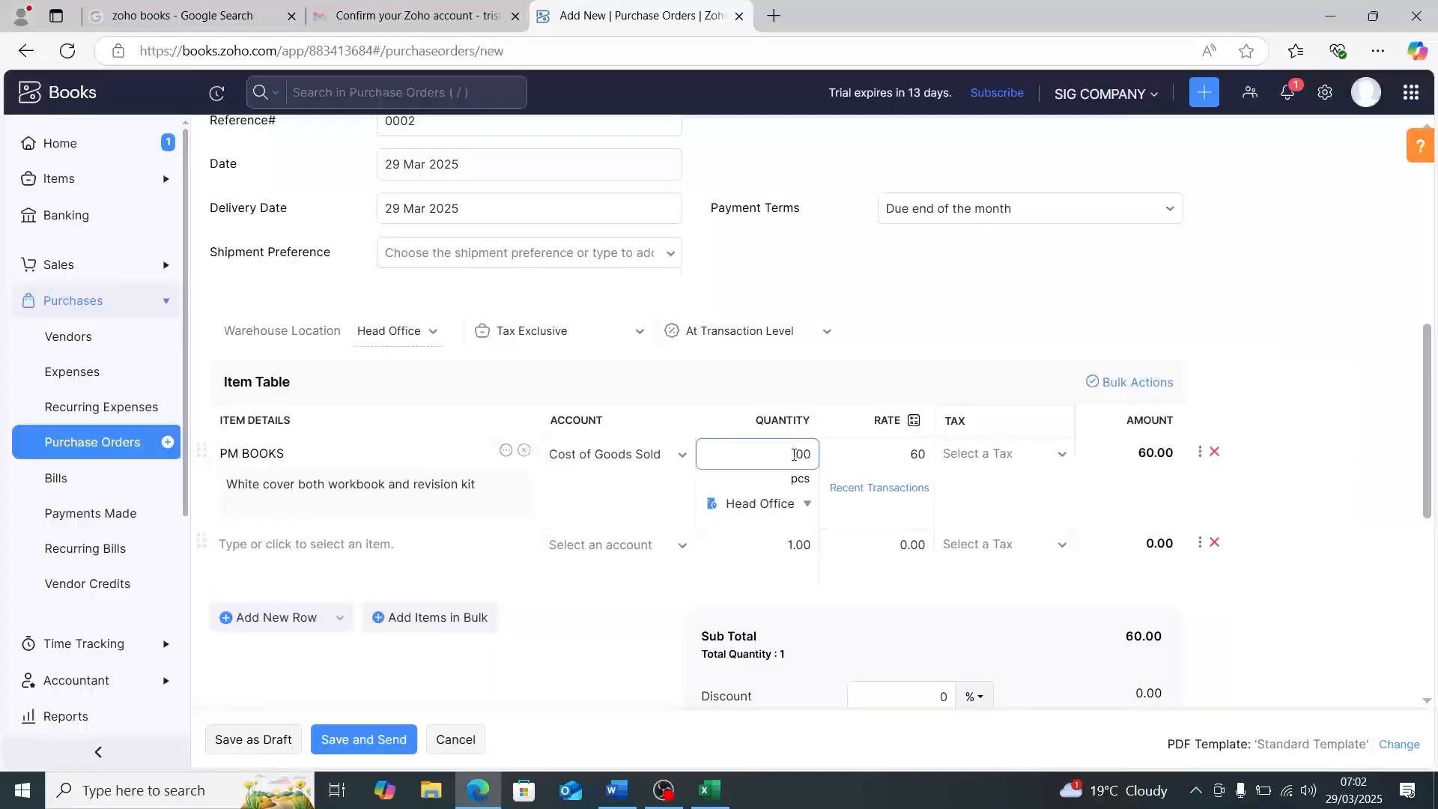
{"action": "scroll", "coordinate": [861, 495], "scroll_direction": "down", "scroll_amount": 3}
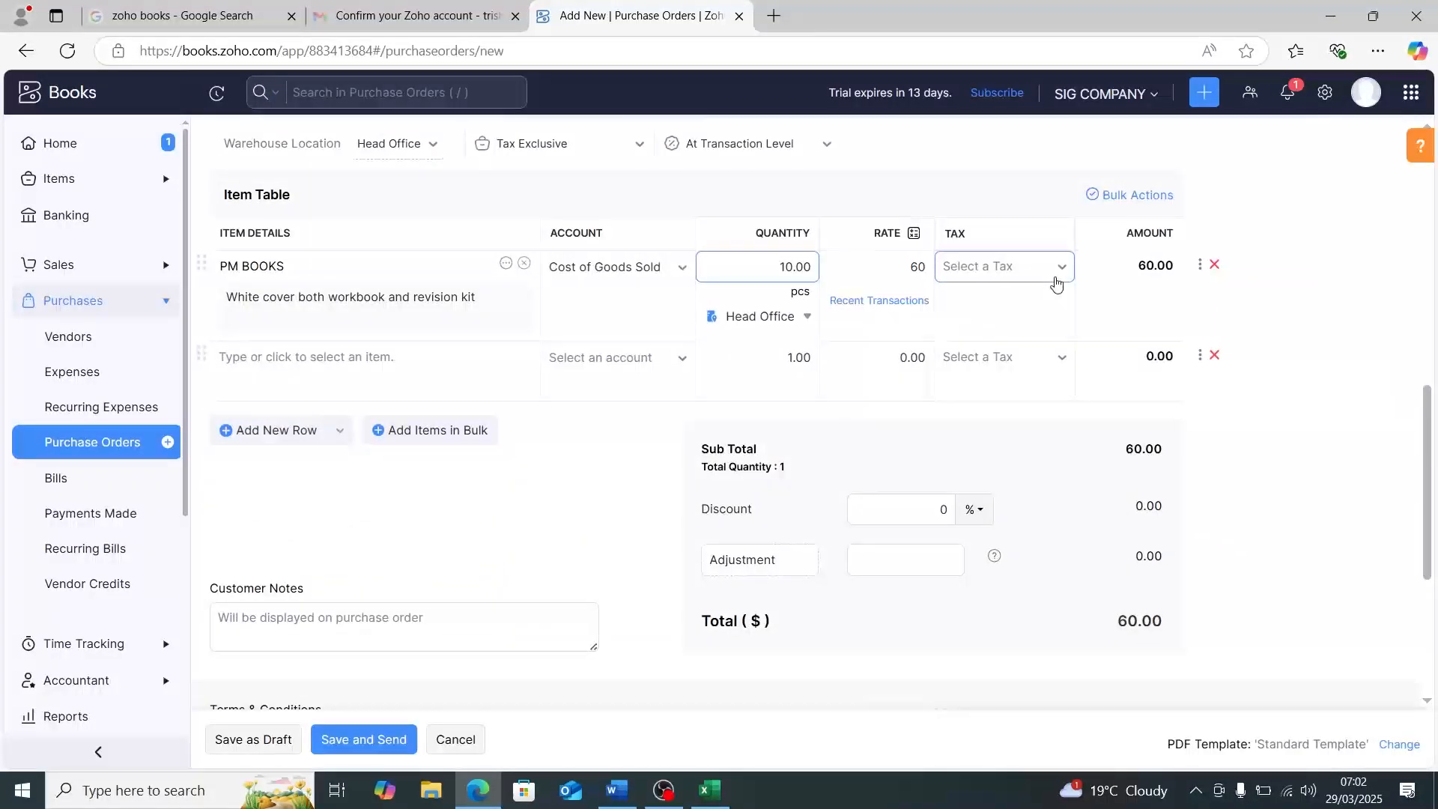
{"action": "left_click", "coordinate": [1056, 283]}
{"action": "right_click", "coordinate": [1056, 284]}
{"action": "left_click", "coordinate": [1002, 405]}
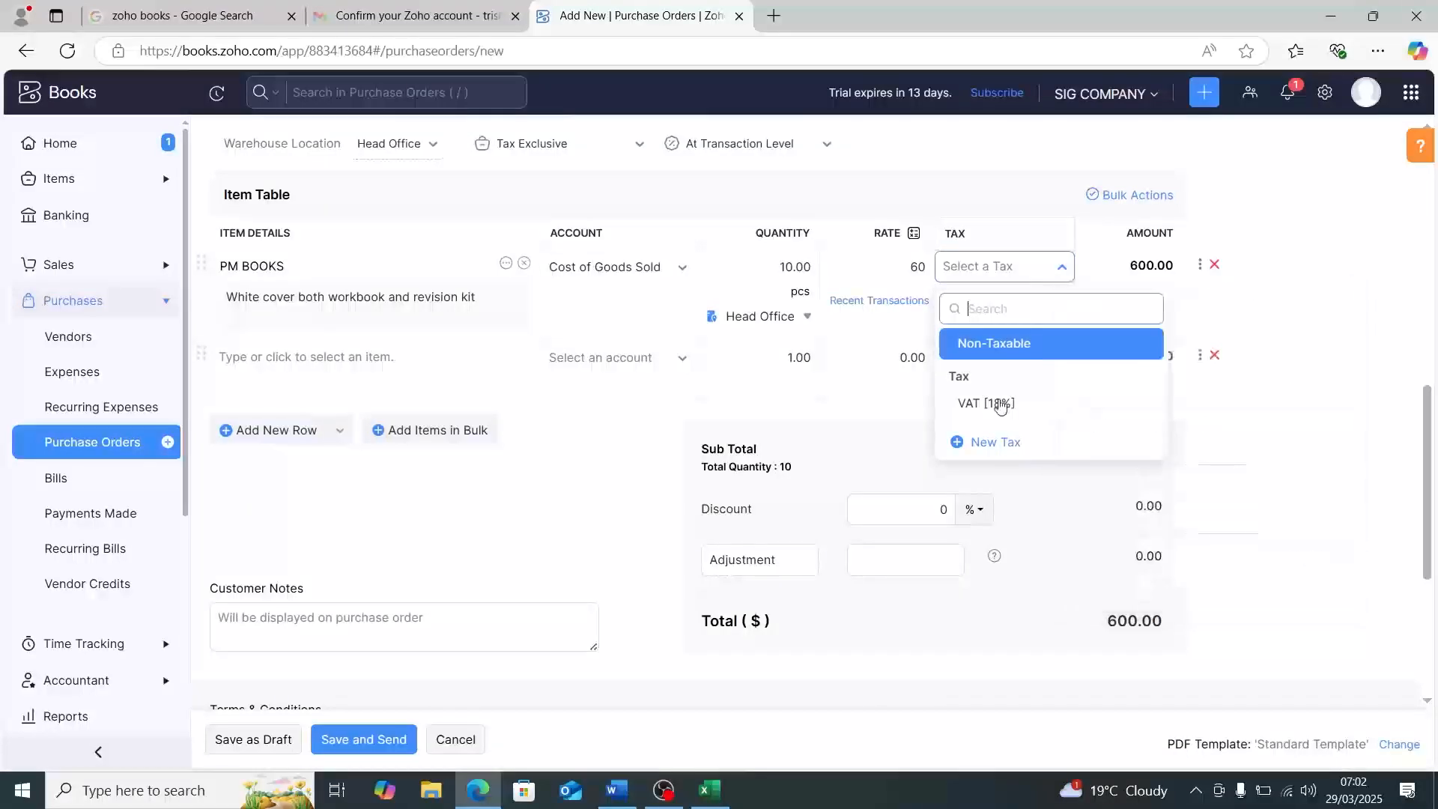
{"action": "left_click", "coordinate": [999, 406]}
Step: Check the totals of the PM BOOKS purchase order and save it as a draft
{"action": "scroll", "coordinate": [923, 412], "scroll_direction": "down", "scroll_amount": 1}
{"action": "scroll", "coordinate": [922, 415], "scroll_direction": "down", "scroll_amount": 5}
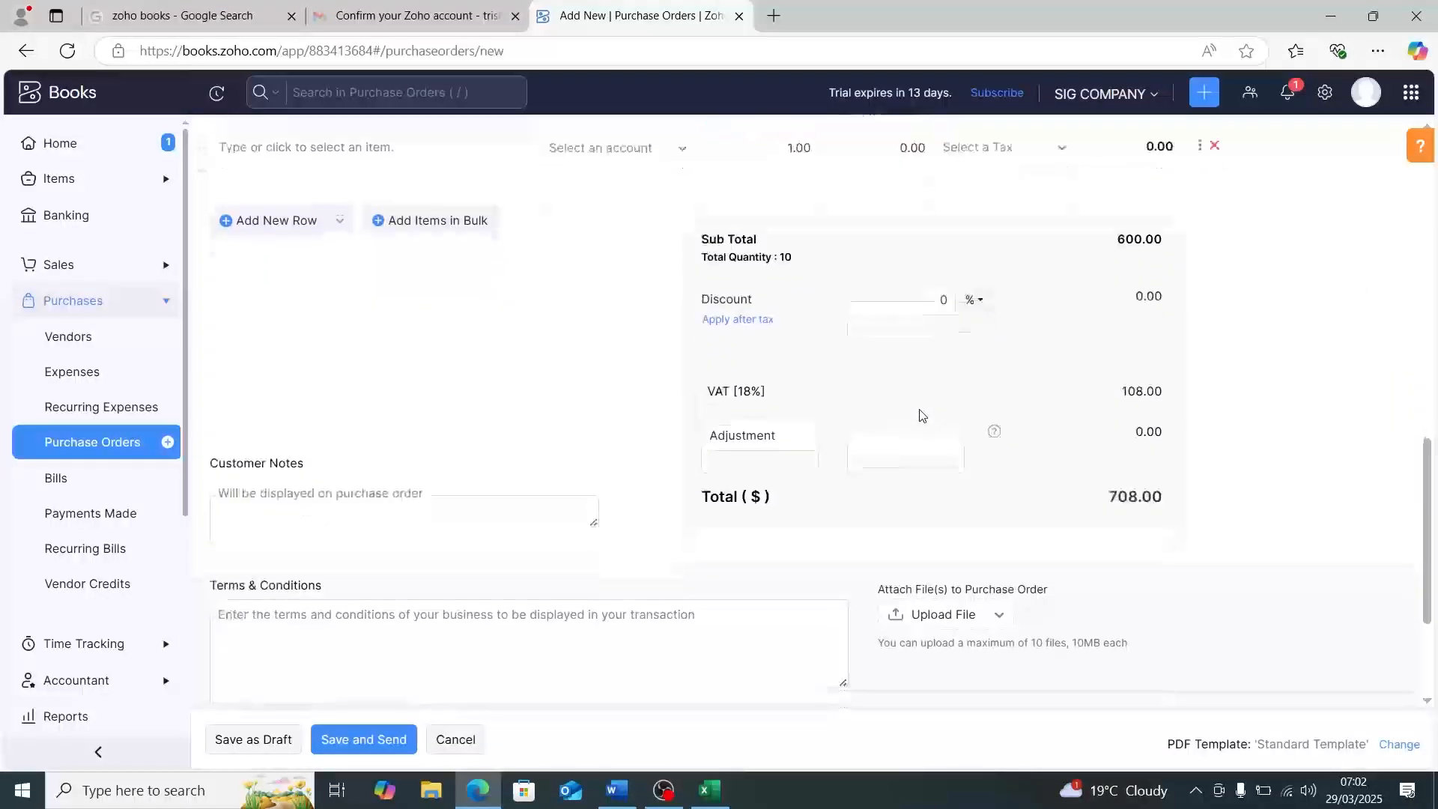
{"action": "scroll", "coordinate": [923, 415], "scroll_direction": "up", "scroll_amount": 4}
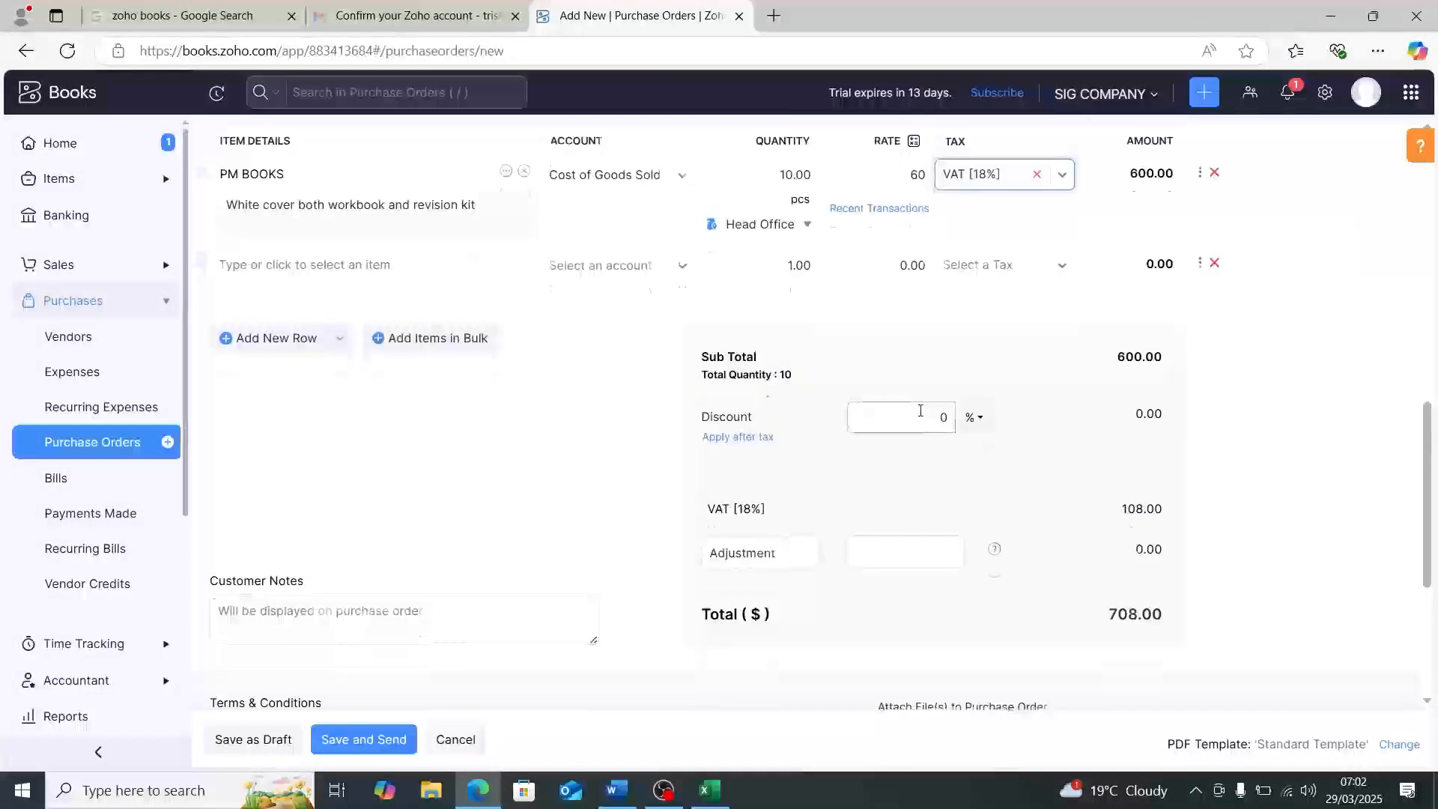
{"action": "scroll", "coordinate": [923, 416], "scroll_direction": "up", "scroll_amount": 1}
{"action": "scroll", "coordinate": [921, 416], "scroll_direction": "down", "scroll_amount": 5}
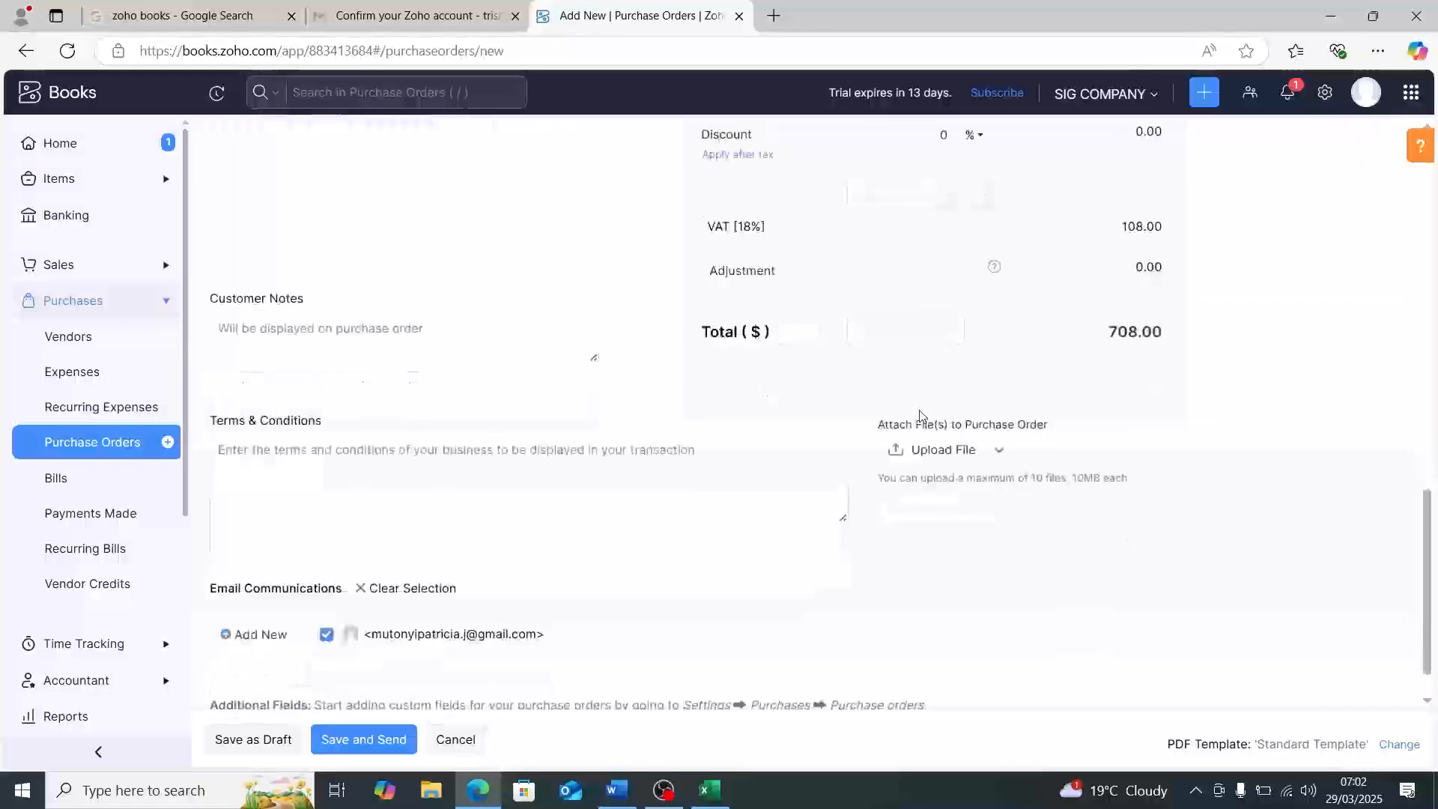
{"action": "scroll", "coordinate": [921, 416], "scroll_direction": "up", "scroll_amount": 4}
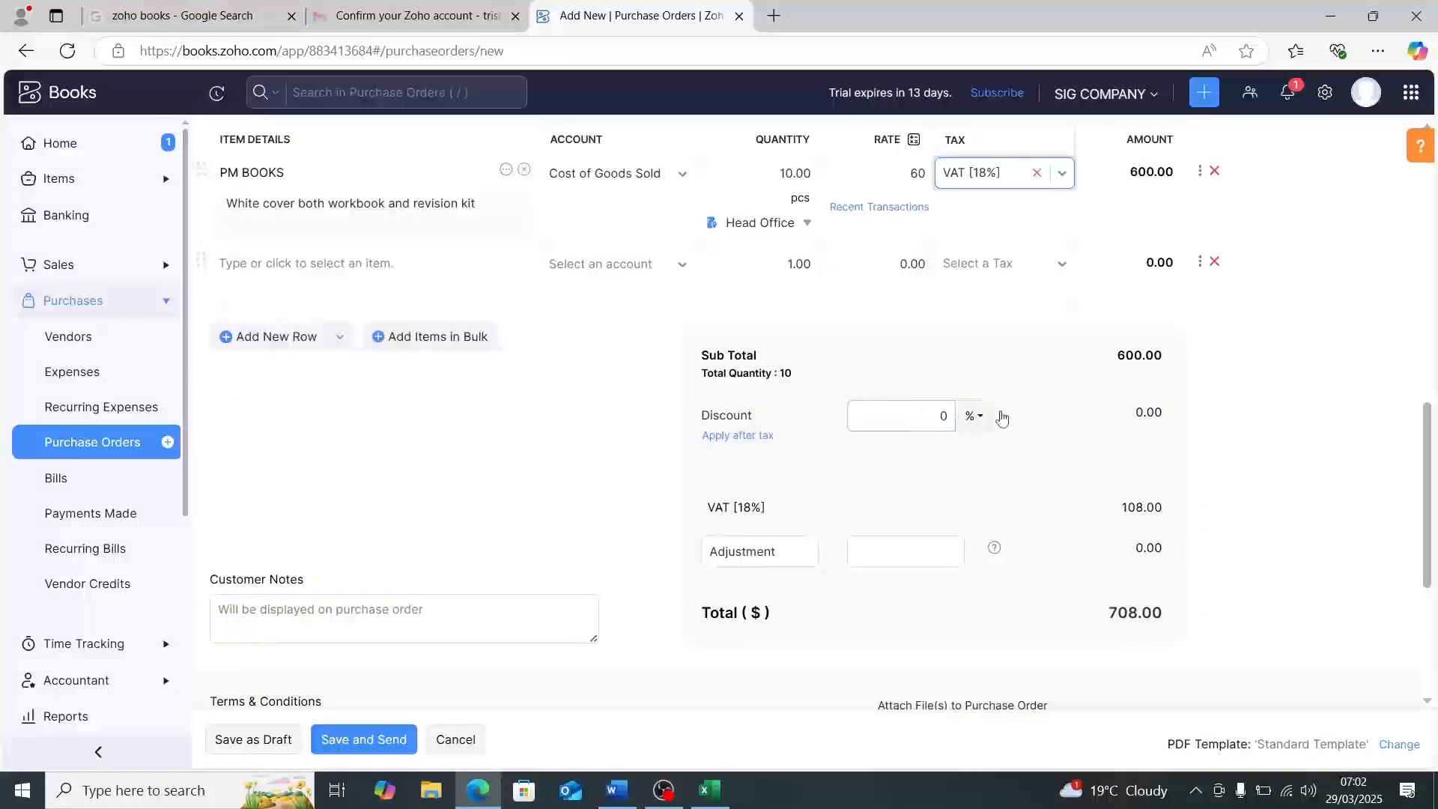
{"action": "scroll", "coordinate": [764, 532], "scroll_direction": "down", "scroll_amount": 4}
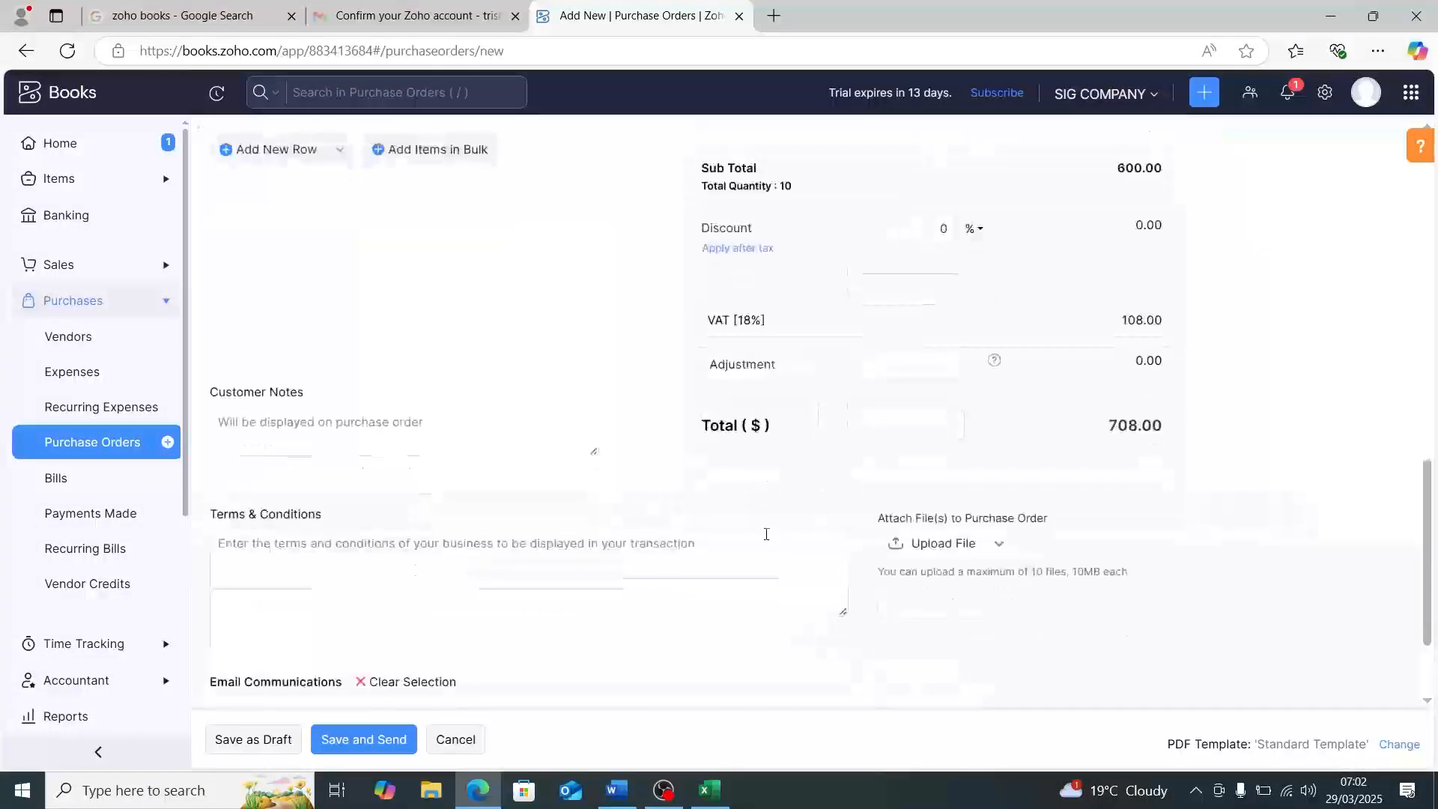
{"action": "left_click", "coordinate": [277, 740]}
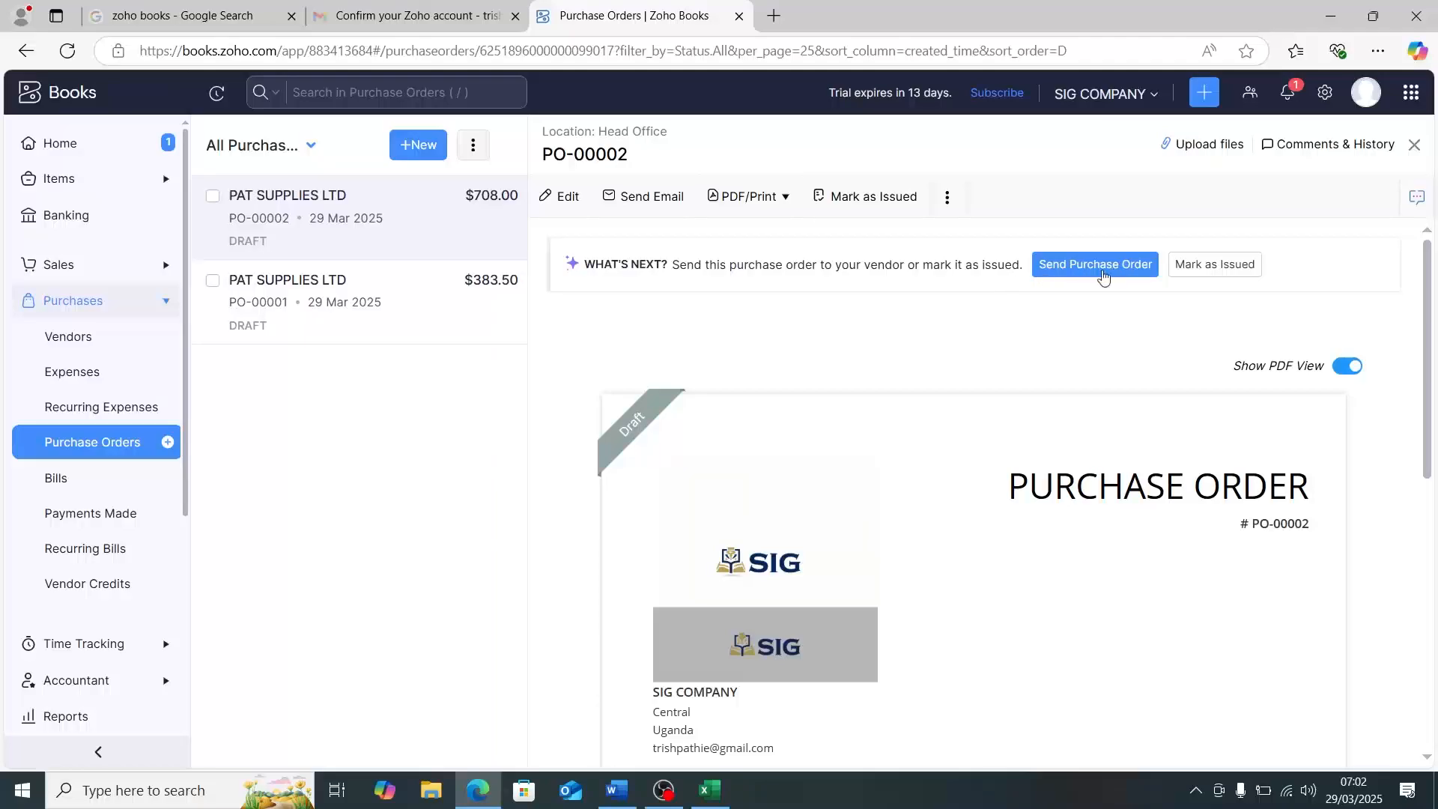
Step: Email purchase order PO-00001 to PAT SUPPLIES LTD with the purchase order PDF attached
{"action": "left_click", "coordinate": [355, 300]}
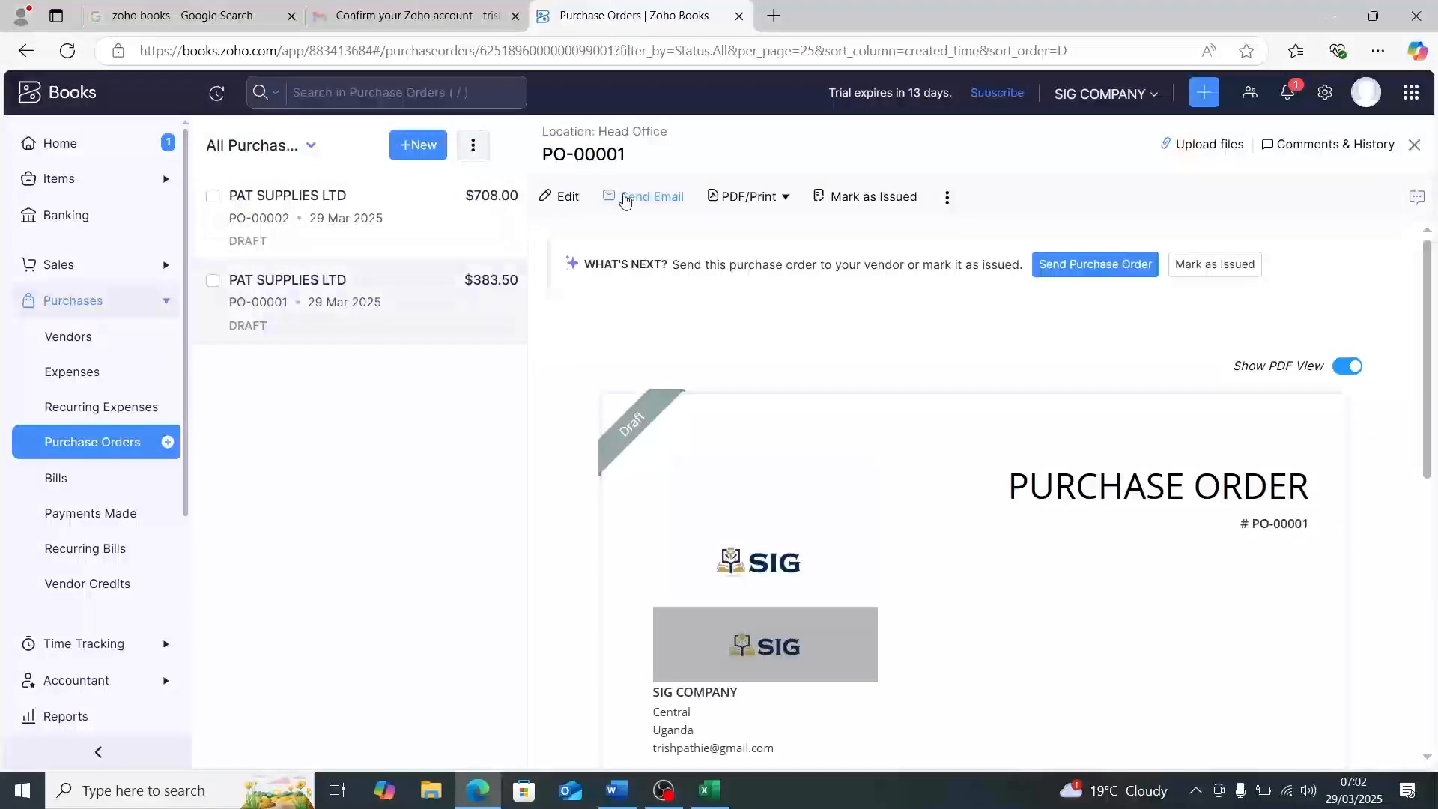
{"action": "left_click", "coordinate": [622, 197]}
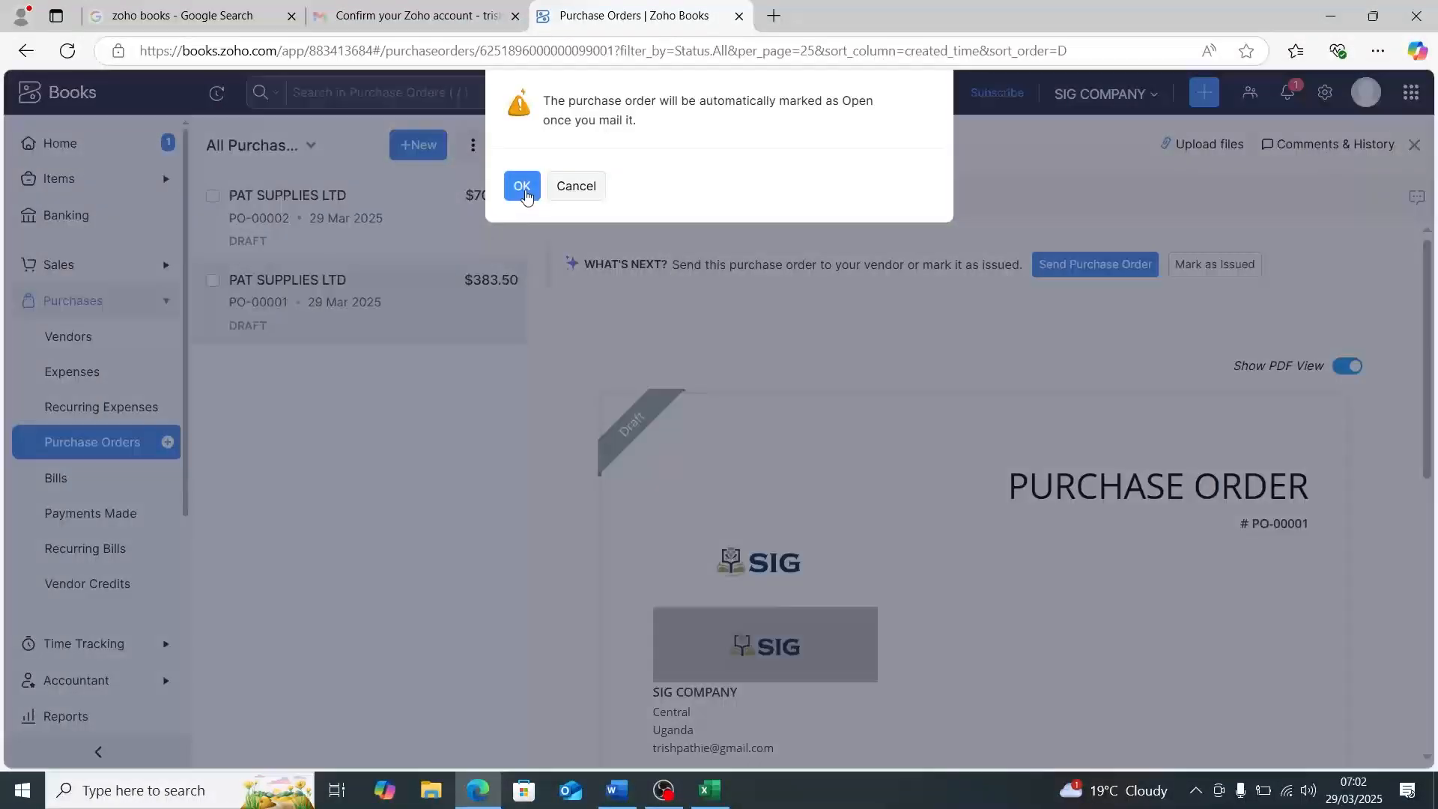
{"action": "left_click", "coordinate": [522, 187]}
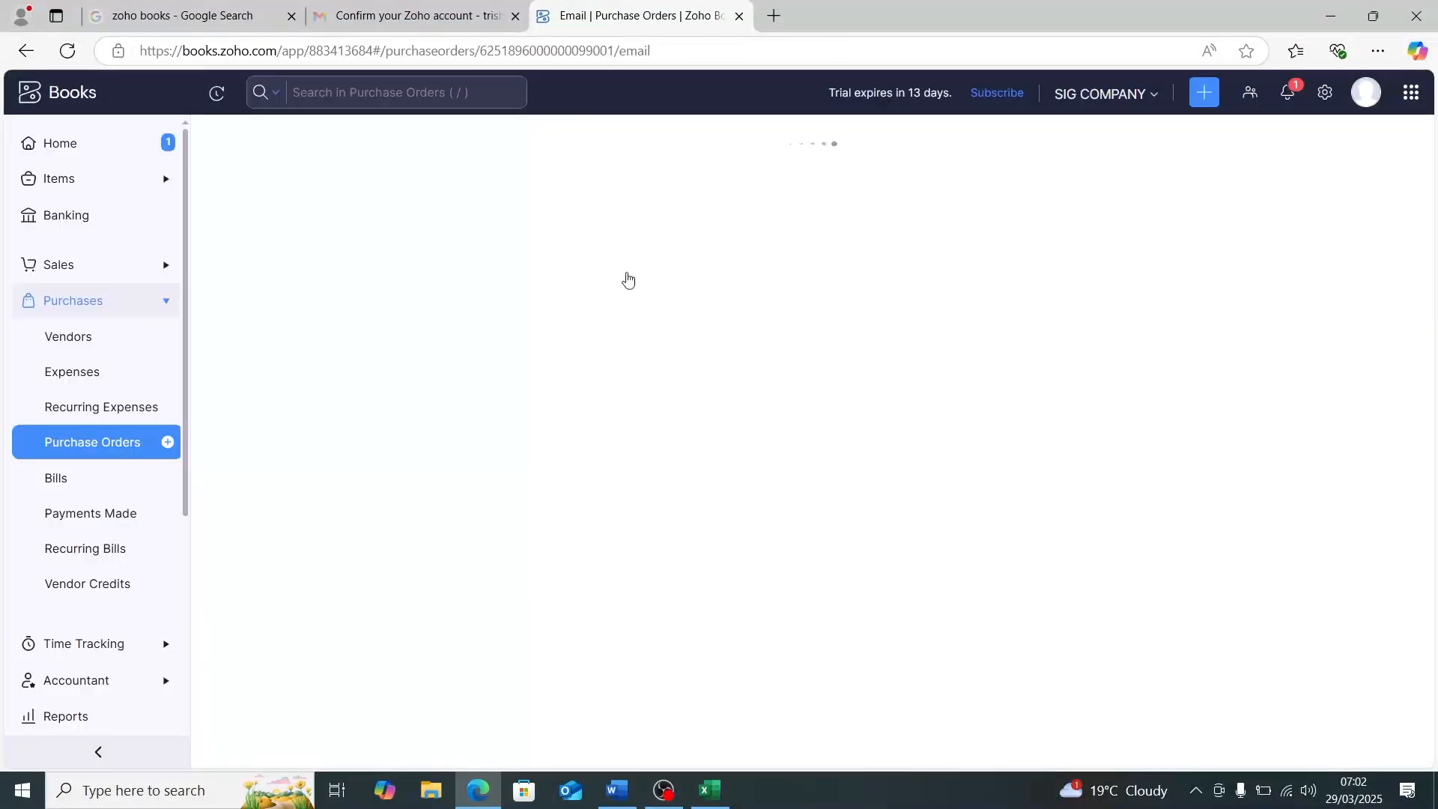
{"action": "scroll", "coordinate": [453, 376], "scroll_direction": "down", "scroll_amount": 2}
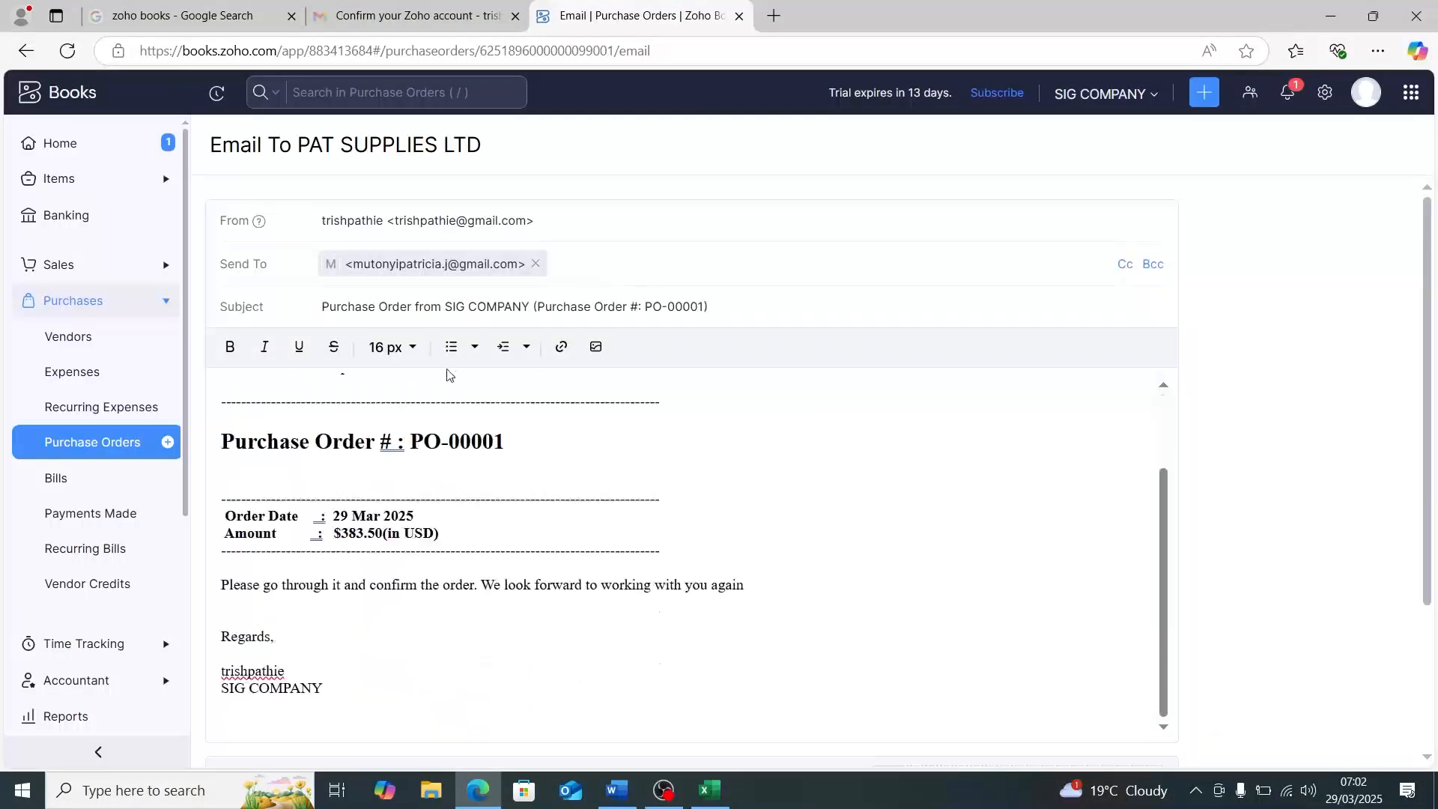
{"action": "scroll", "coordinate": [438, 396], "scroll_direction": "up", "scroll_amount": 3}
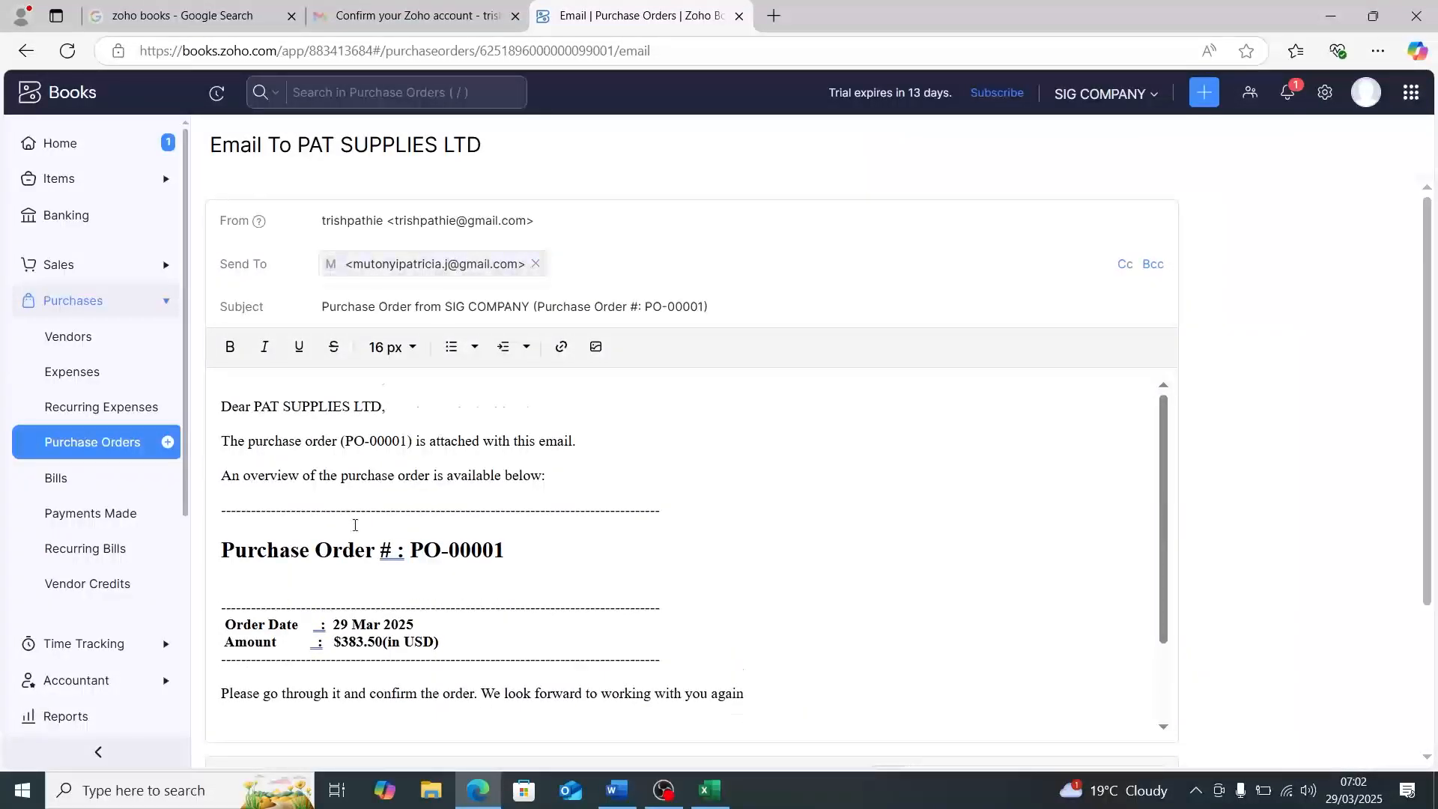
{"action": "scroll", "coordinate": [355, 525], "scroll_direction": "down", "scroll_amount": 3}
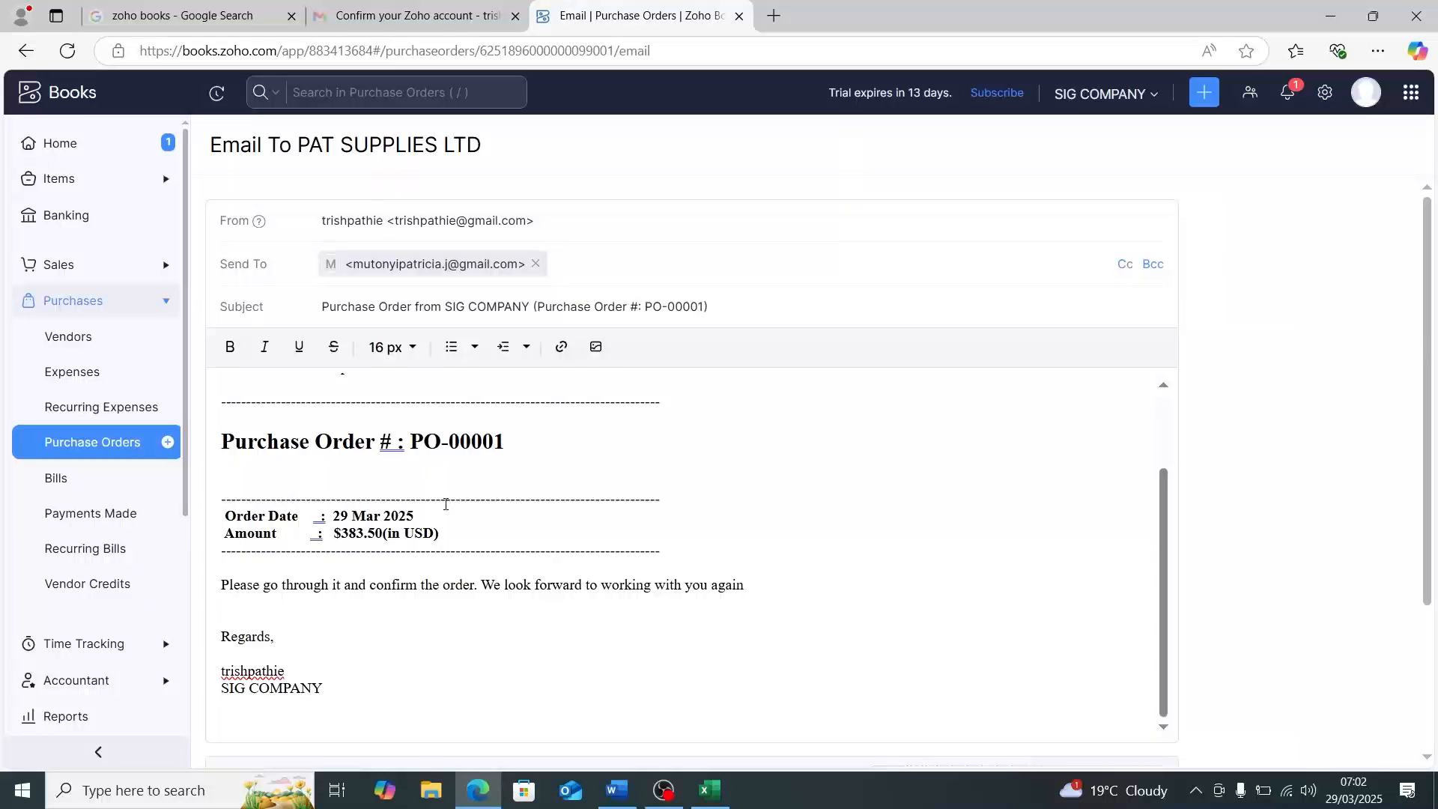
{"action": "scroll", "coordinate": [445, 504], "scroll_direction": "down", "scroll_amount": 3}
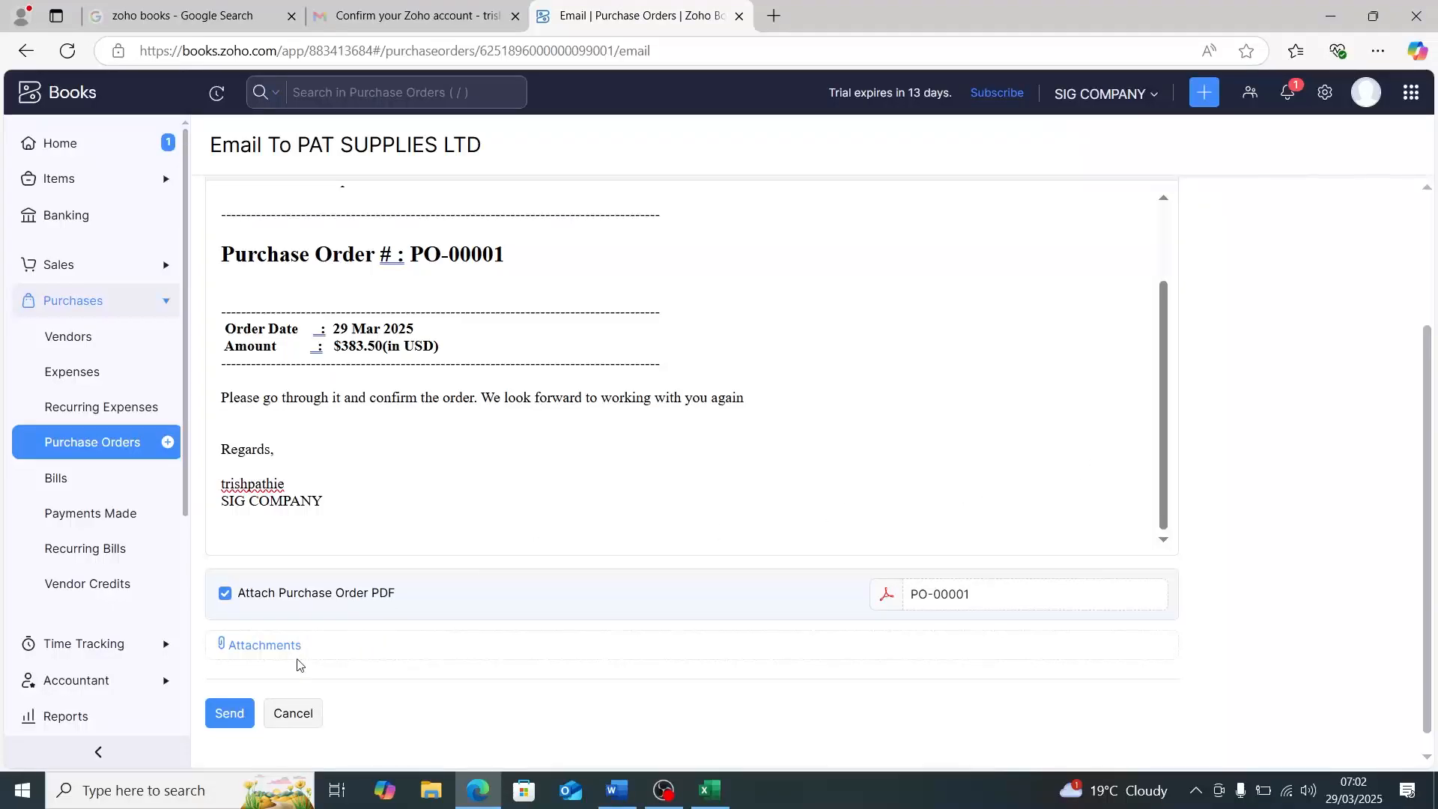
{"action": "left_click", "coordinate": [228, 715]}
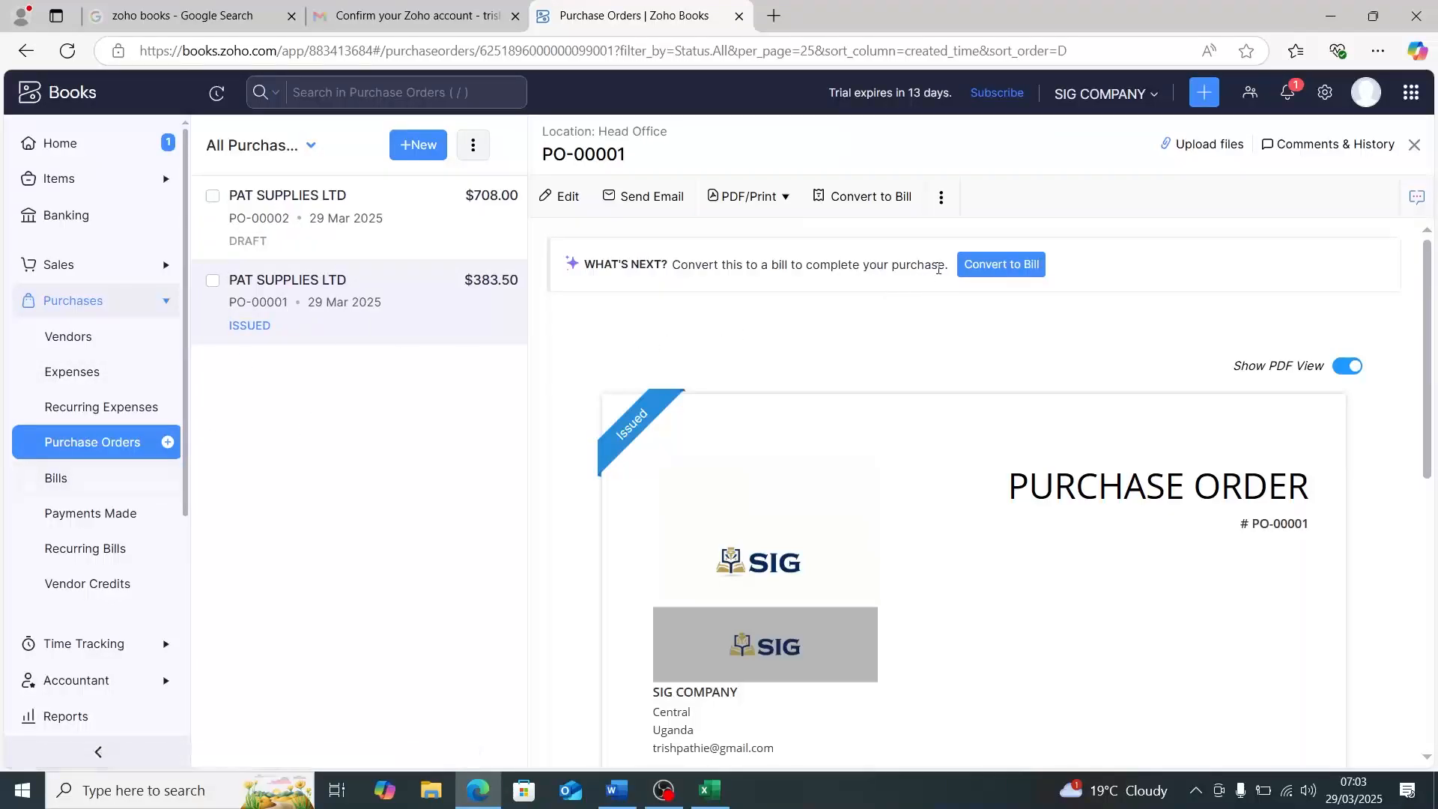
Step: Convert purchase order PO-00001 to a bill numbered 0001 and save it as open
{"action": "left_click", "coordinate": [979, 273]}
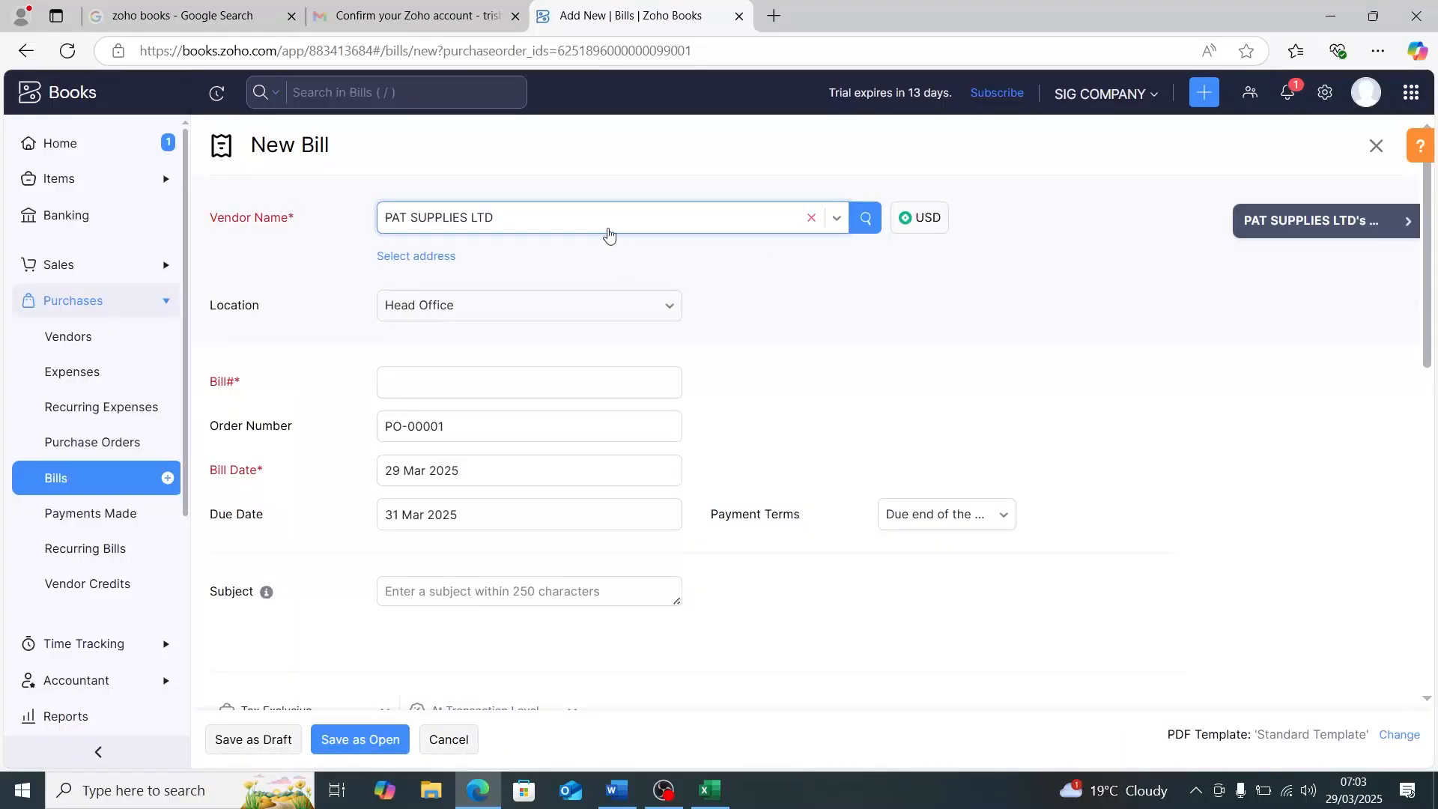
{"action": "left_click", "coordinate": [467, 395]}
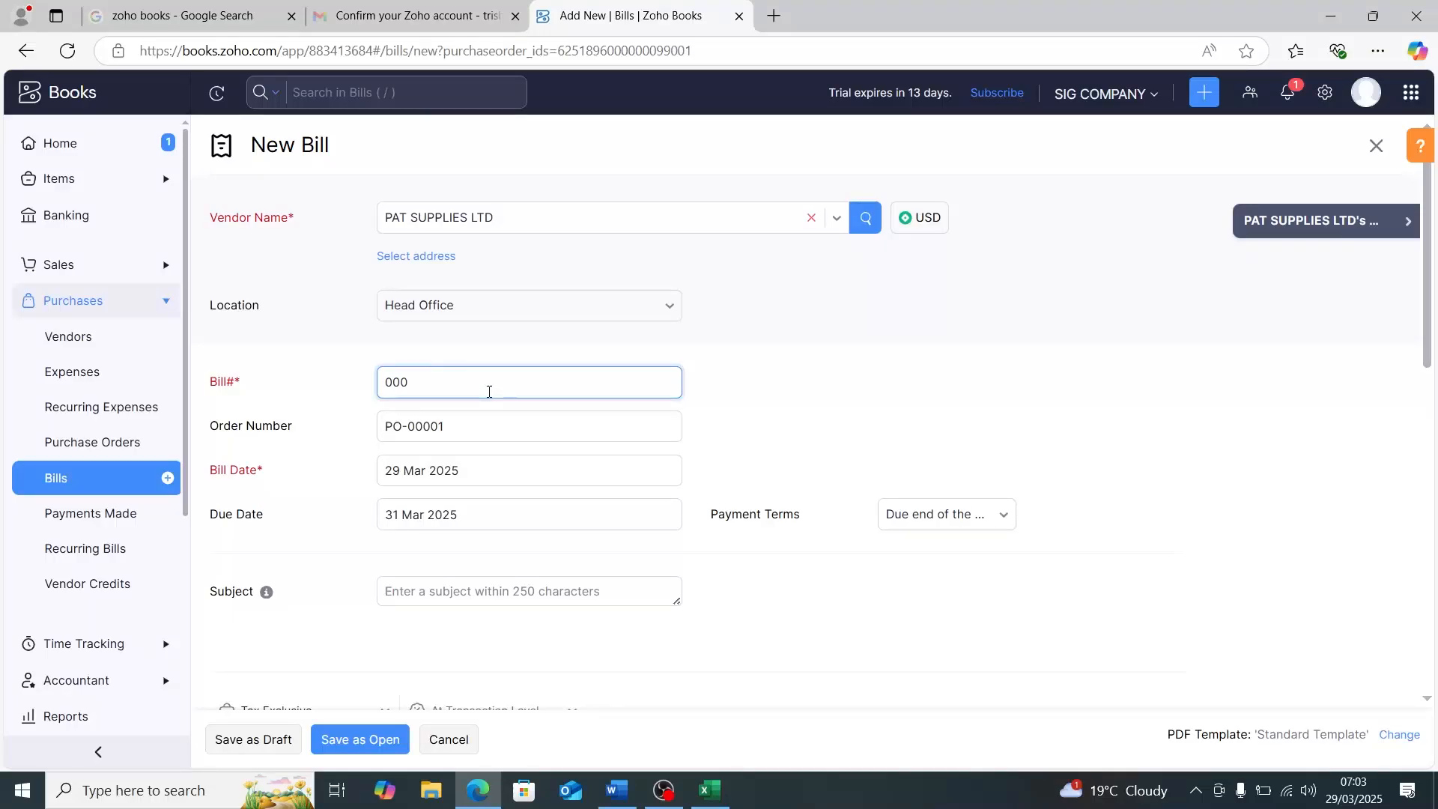
{"action": "scroll", "coordinate": [446, 434], "scroll_direction": "down", "scroll_amount": 1}
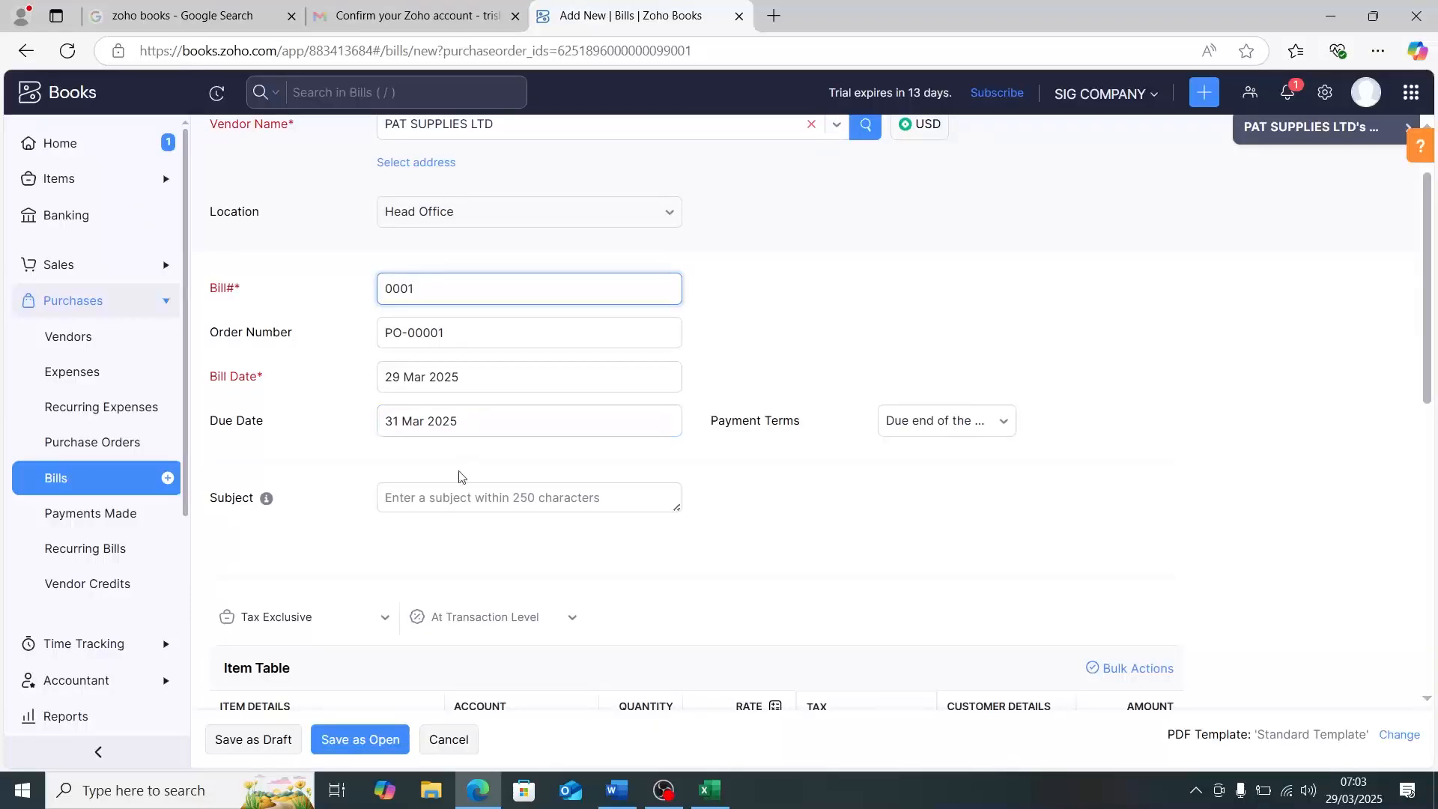
{"action": "scroll", "coordinate": [745, 441], "scroll_direction": "down", "scroll_amount": 1}
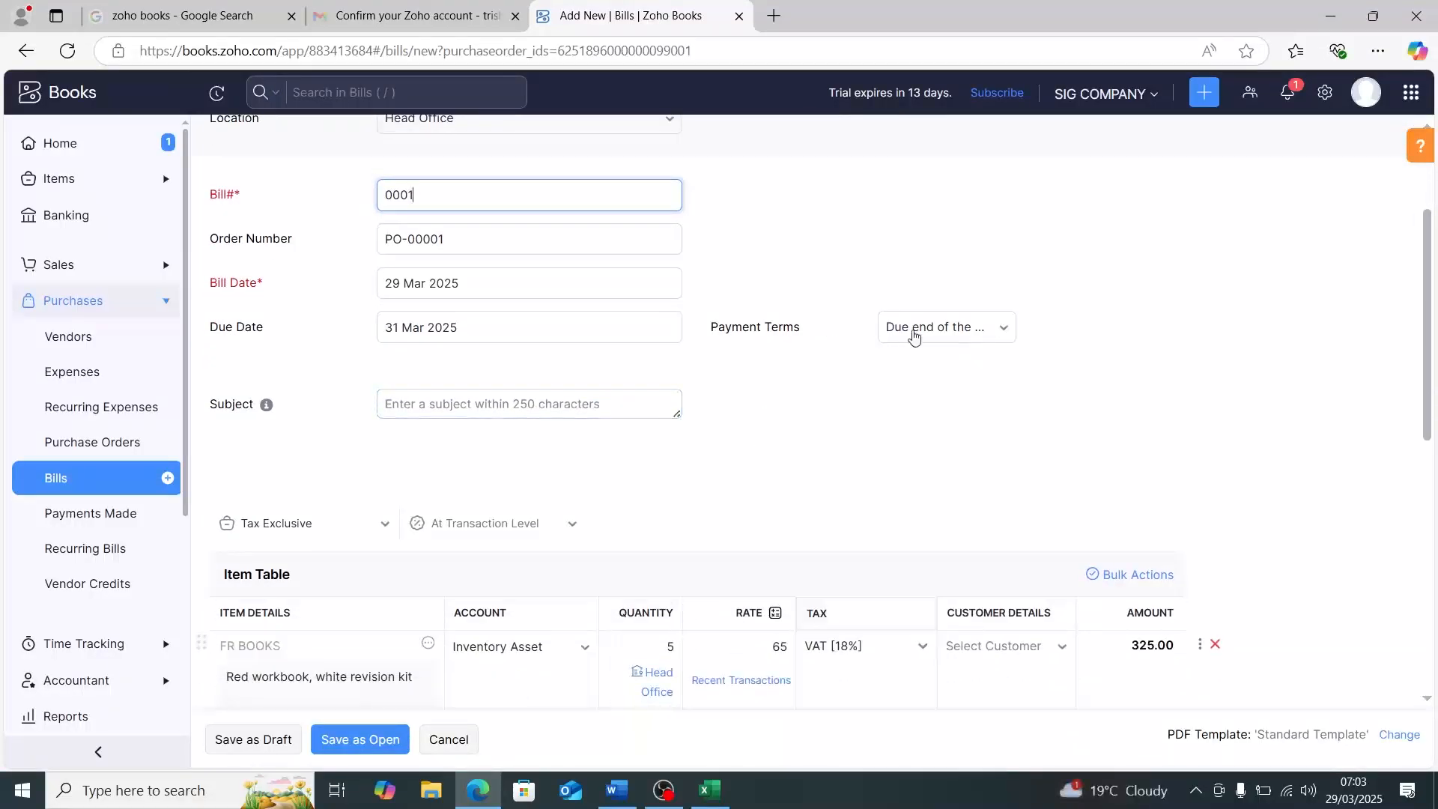
{"action": "scroll", "coordinate": [760, 487], "scroll_direction": "down", "scroll_amount": 2}
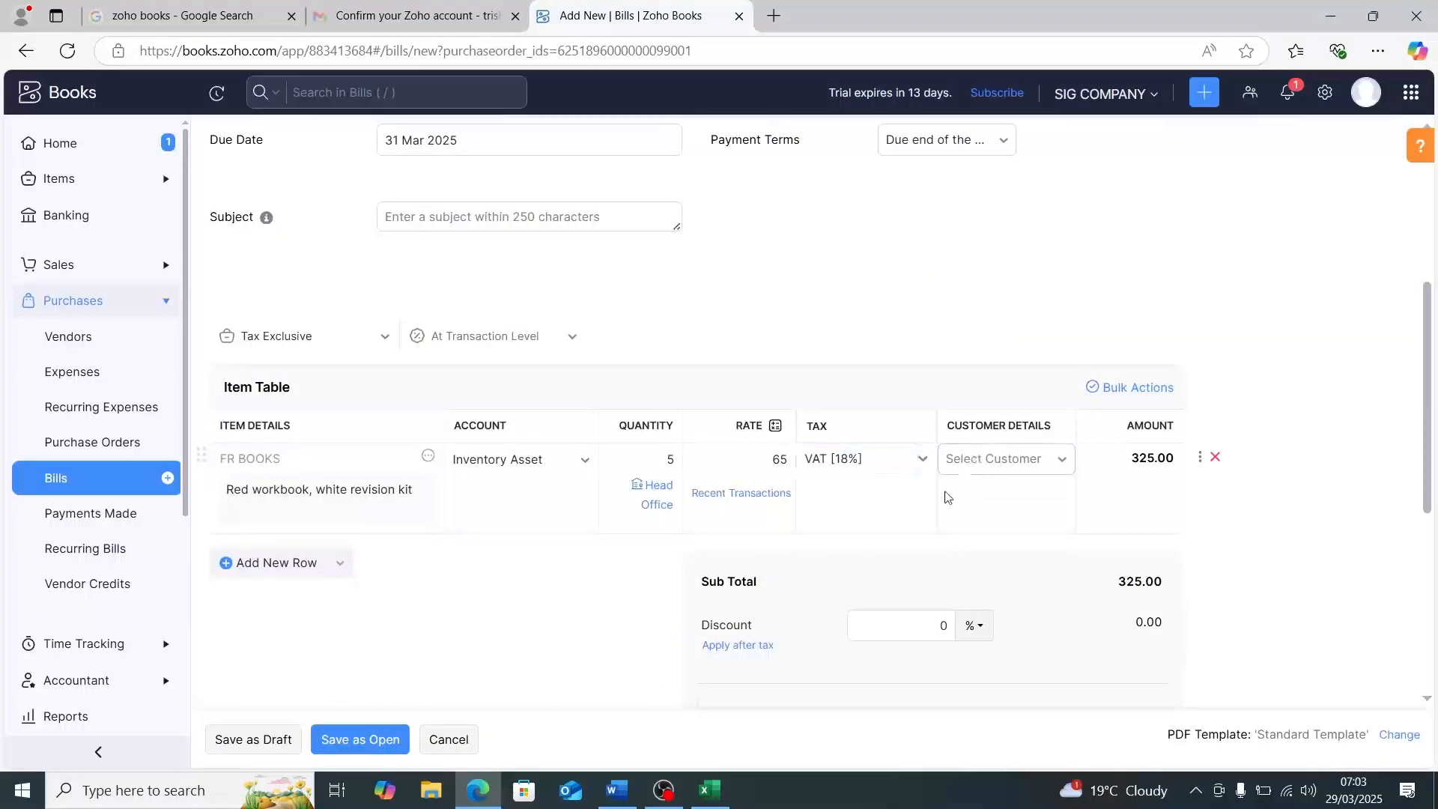
{"action": "scroll", "coordinate": [973, 465], "scroll_direction": "down", "scroll_amount": 2}
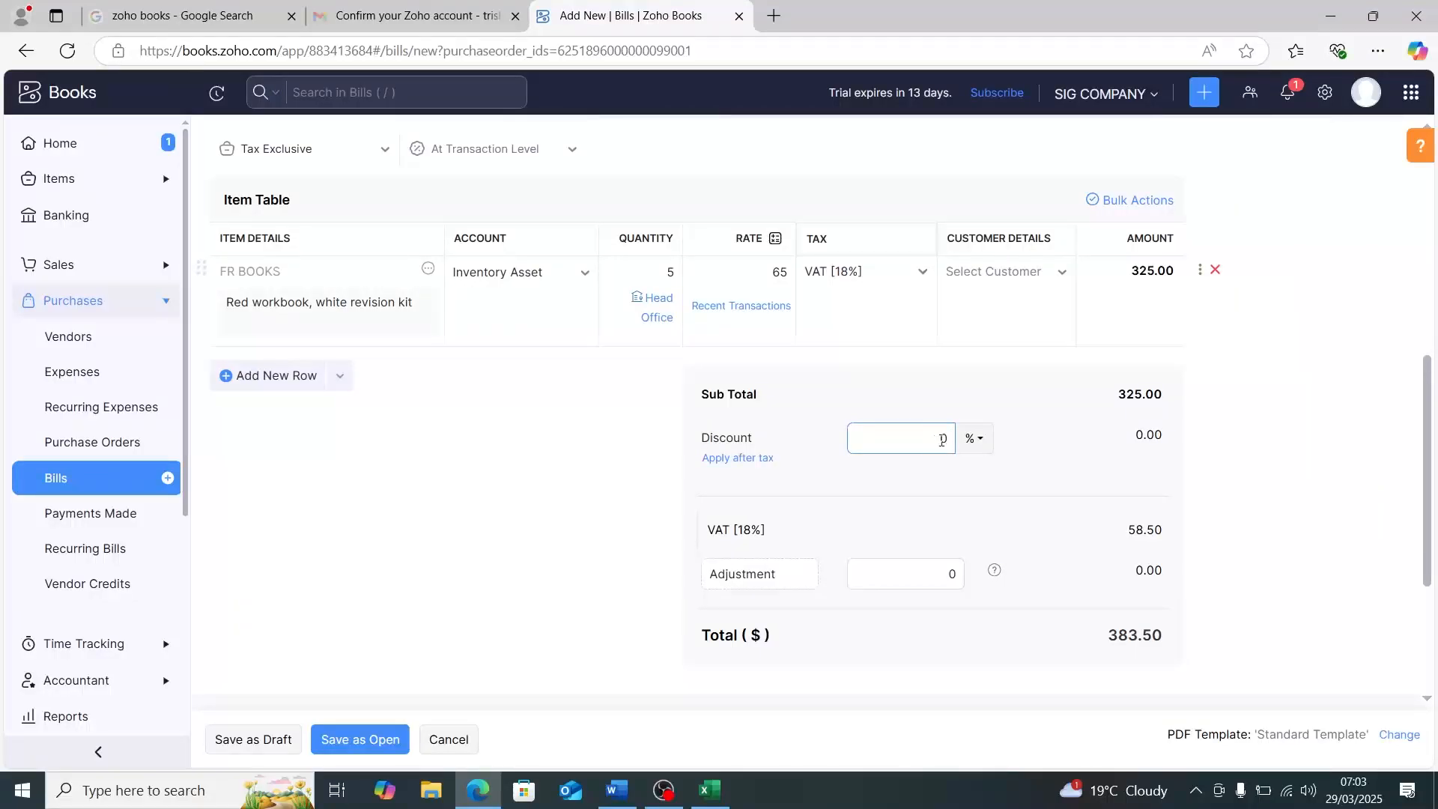
{"action": "scroll", "coordinate": [942, 439], "scroll_direction": "down", "scroll_amount": 3}
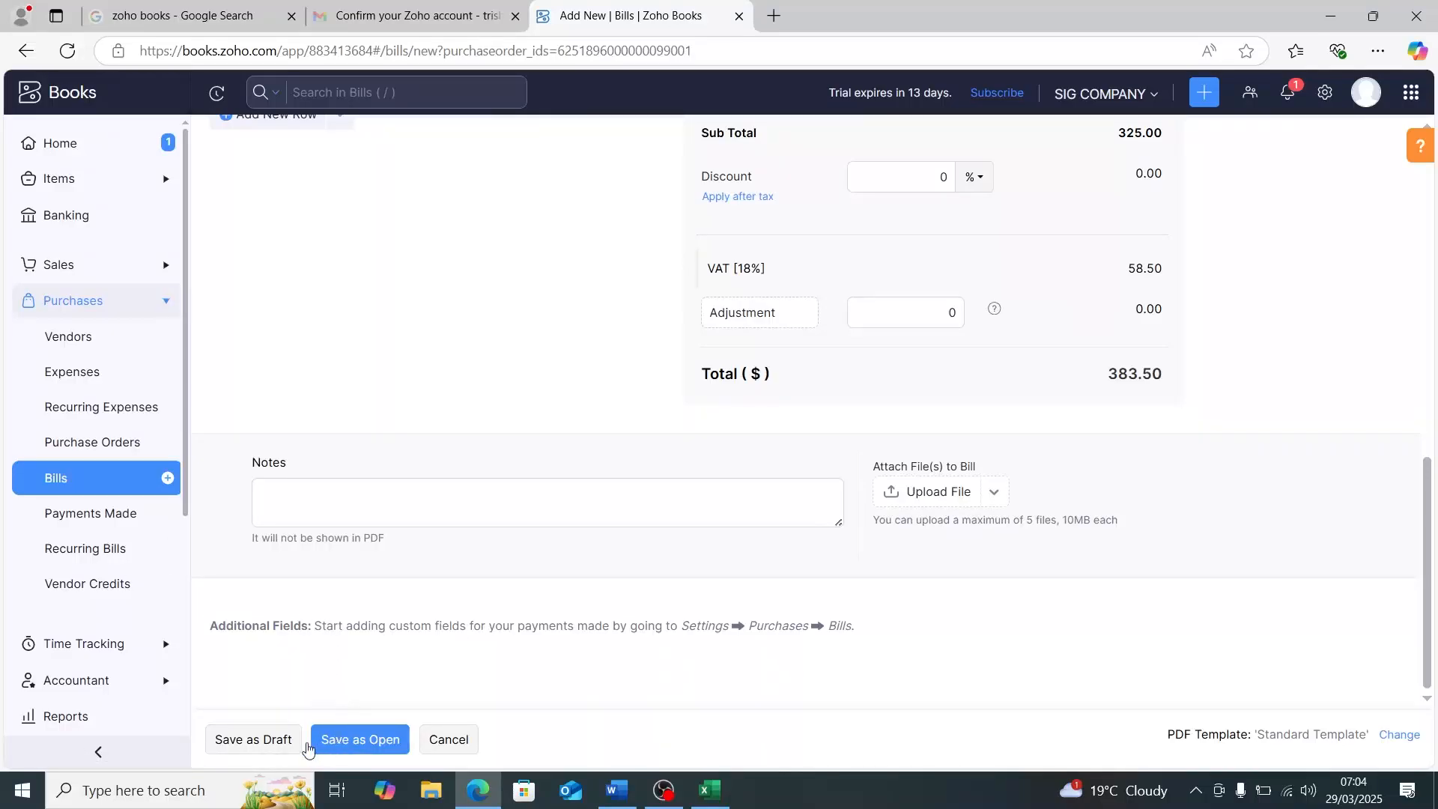
{"action": "left_click", "coordinate": [350, 739]}
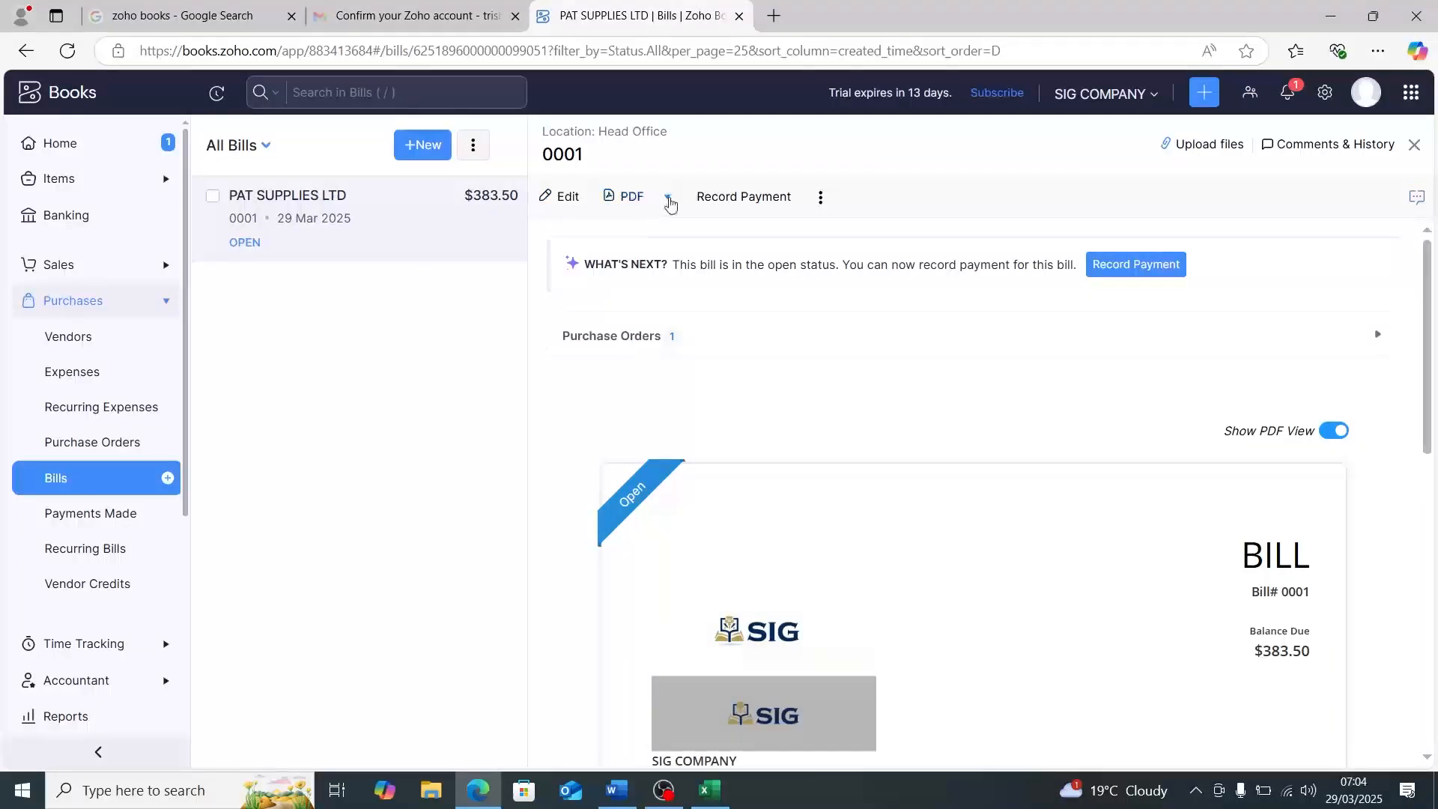
Step: Examine the details of bill 0001 and its journal entries
{"action": "scroll", "coordinate": [690, 417], "scroll_direction": "down", "scroll_amount": 10}
{"action": "scroll", "coordinate": [690, 420], "scroll_direction": "down", "scroll_amount": 3}
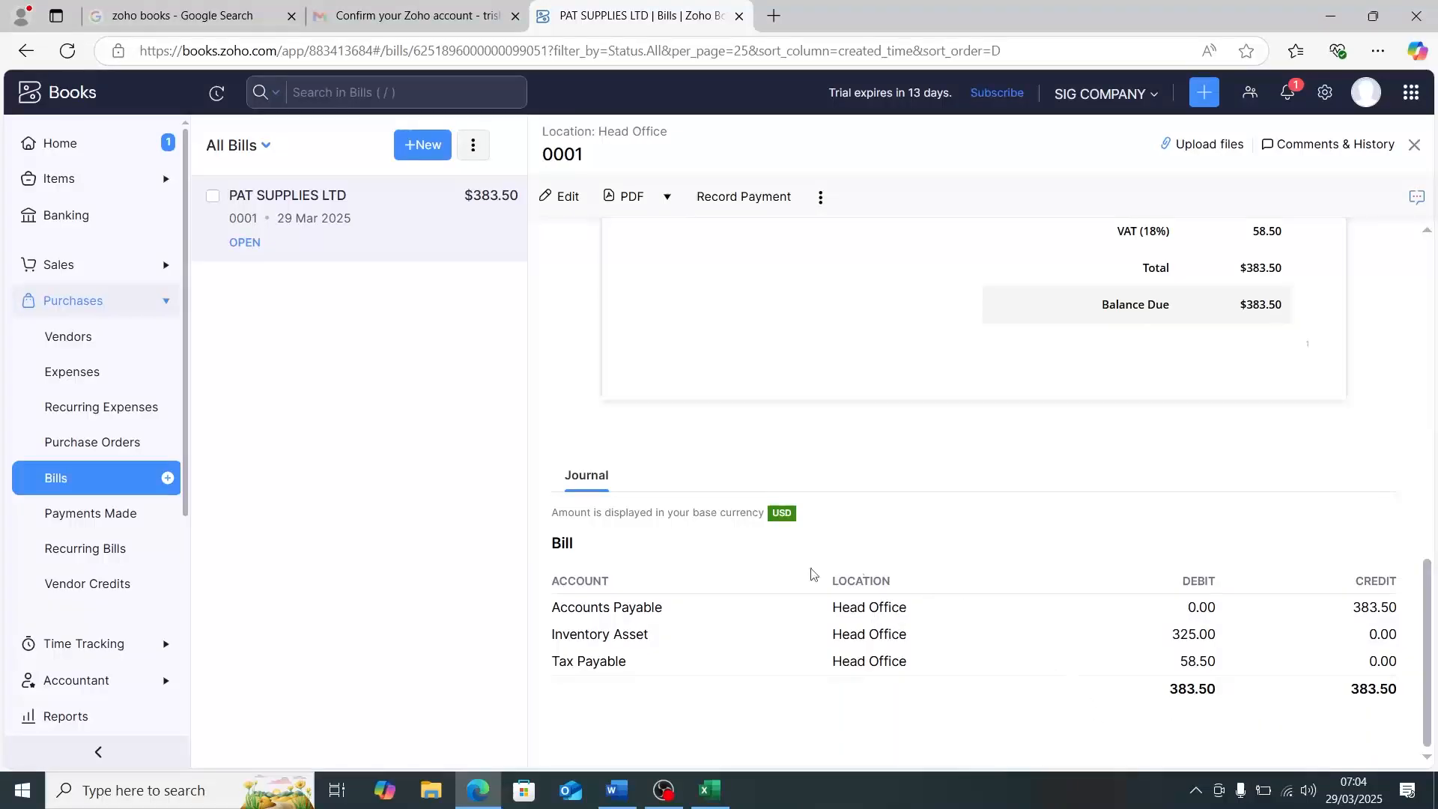
{"action": "scroll", "coordinate": [701, 516], "scroll_direction": "up", "scroll_amount": 5}
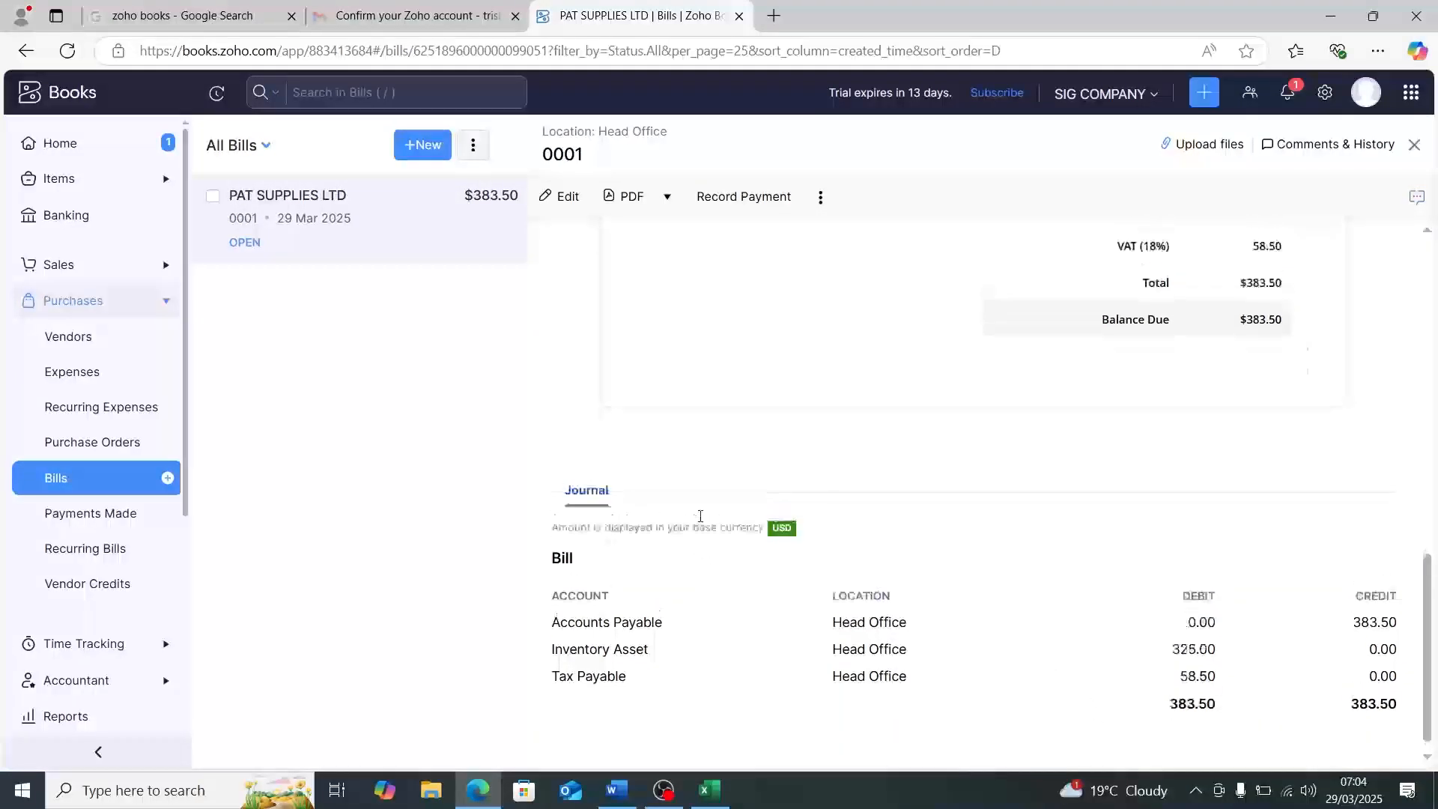
{"action": "scroll", "coordinate": [701, 522], "scroll_direction": "up", "scroll_amount": 7}
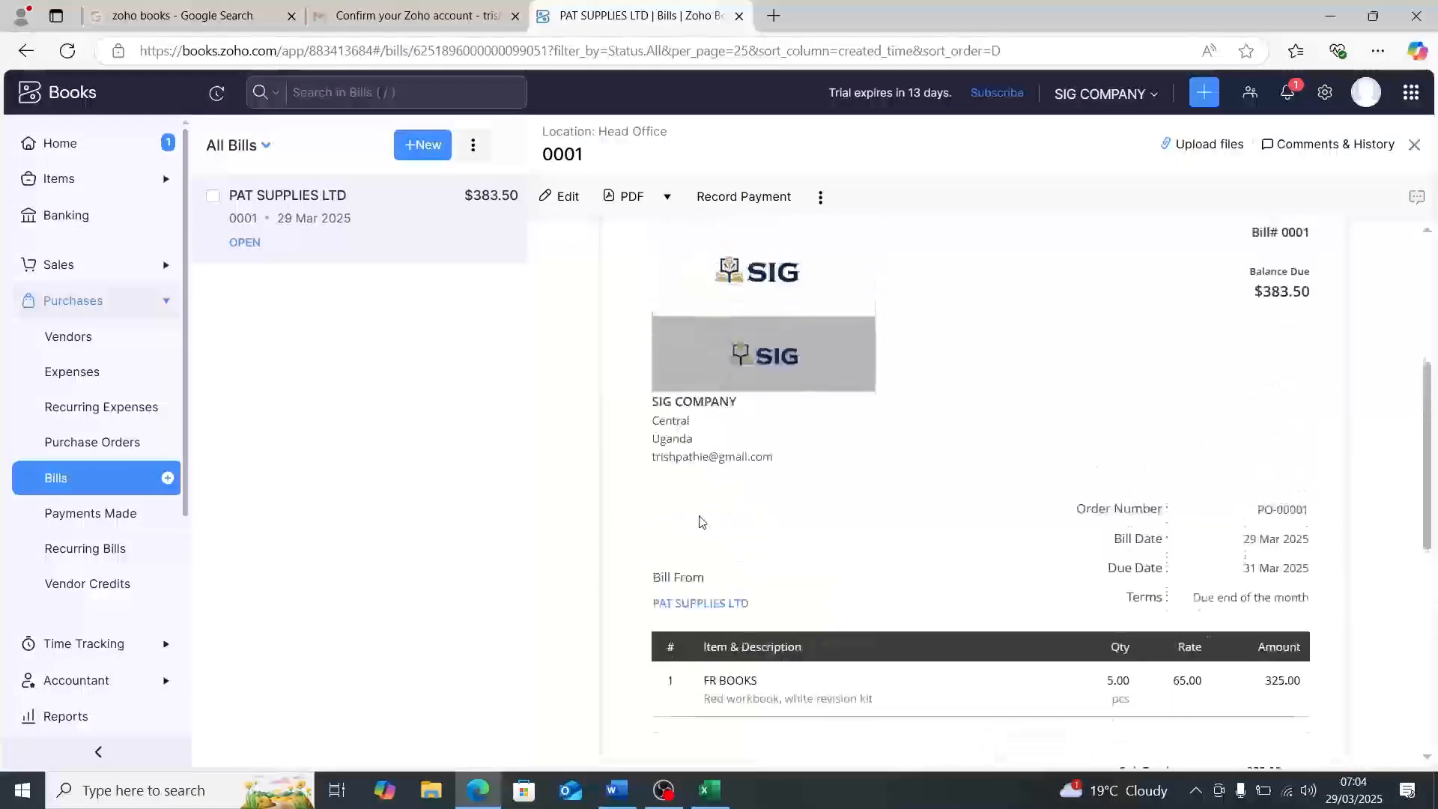
{"action": "scroll", "coordinate": [690, 532], "scroll_direction": "down", "scroll_amount": 12}
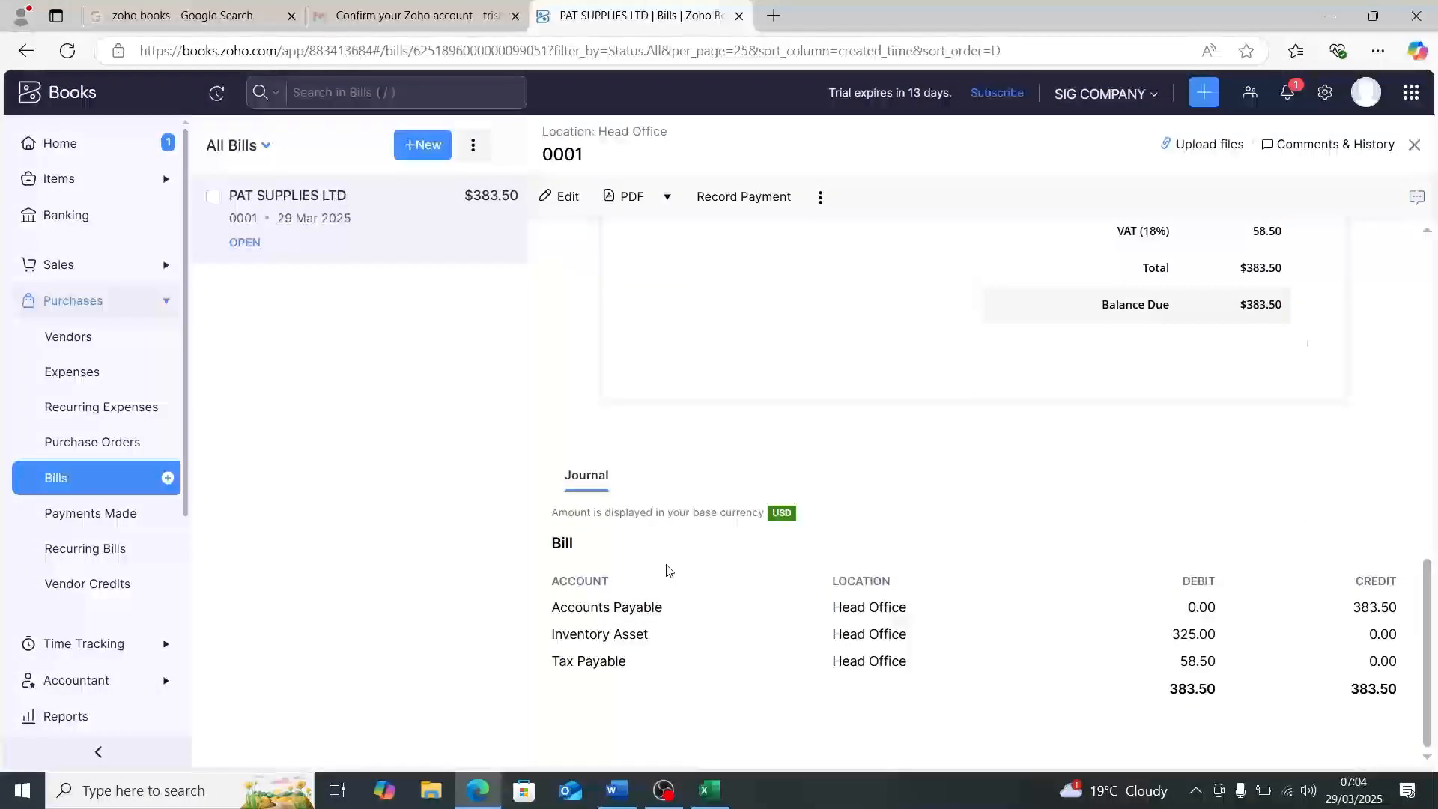
{"action": "scroll", "coordinate": [669, 570], "scroll_direction": "up", "scroll_amount": 10}
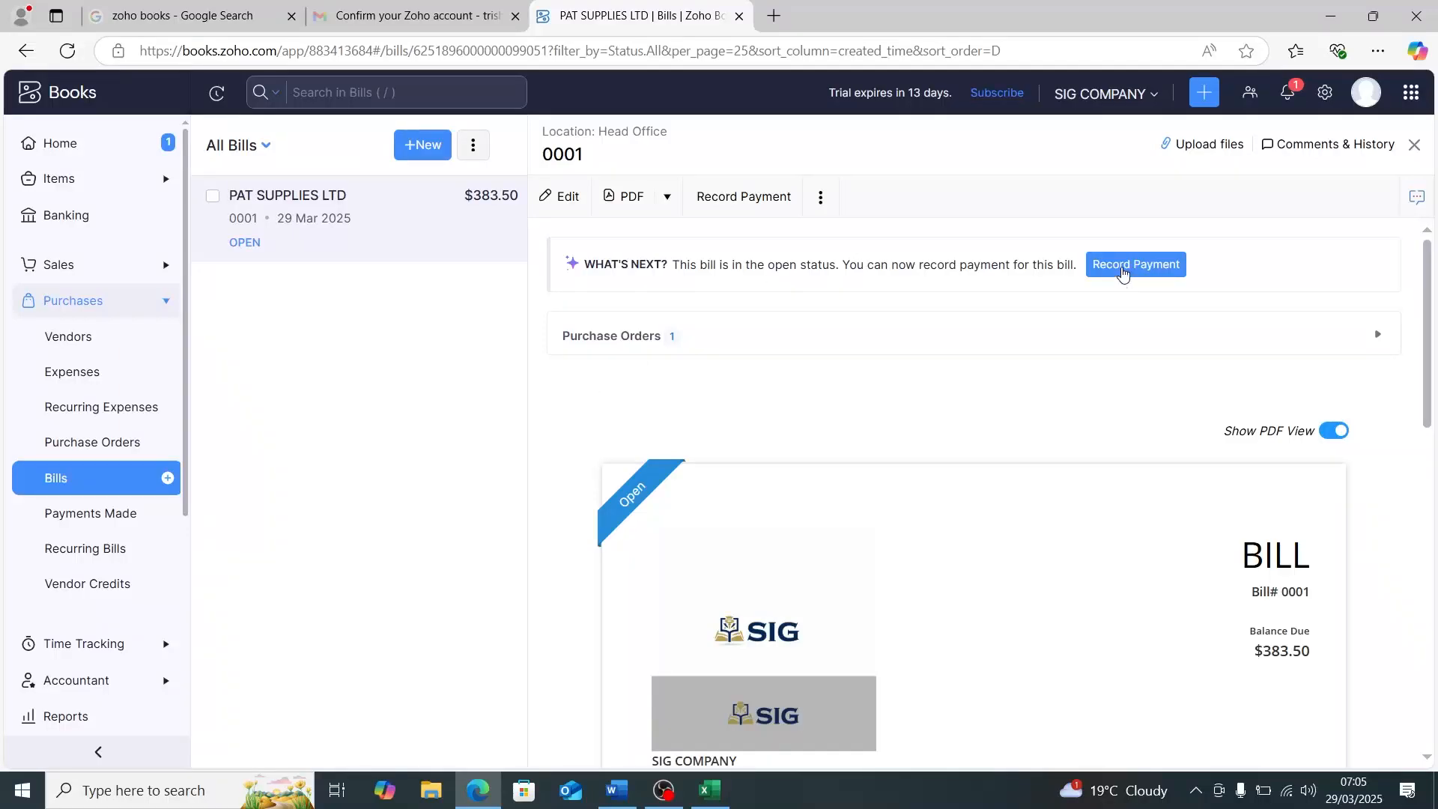
Step: Start recording a payment for bill 0001 and enter 0001 as the payment reference
{"action": "left_click", "coordinate": [1123, 271]}
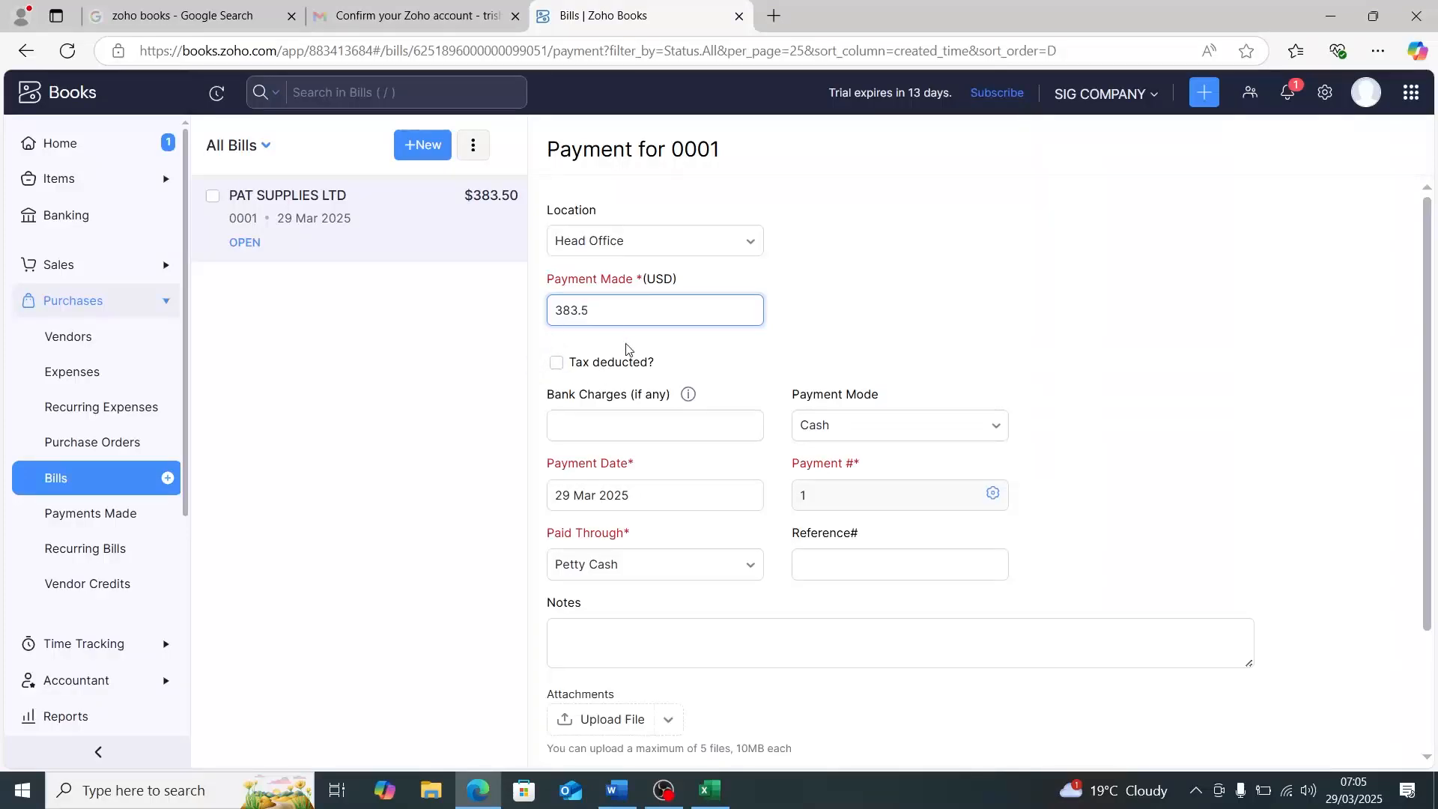
{"action": "scroll", "coordinate": [626, 348], "scroll_direction": "down", "scroll_amount": 2}
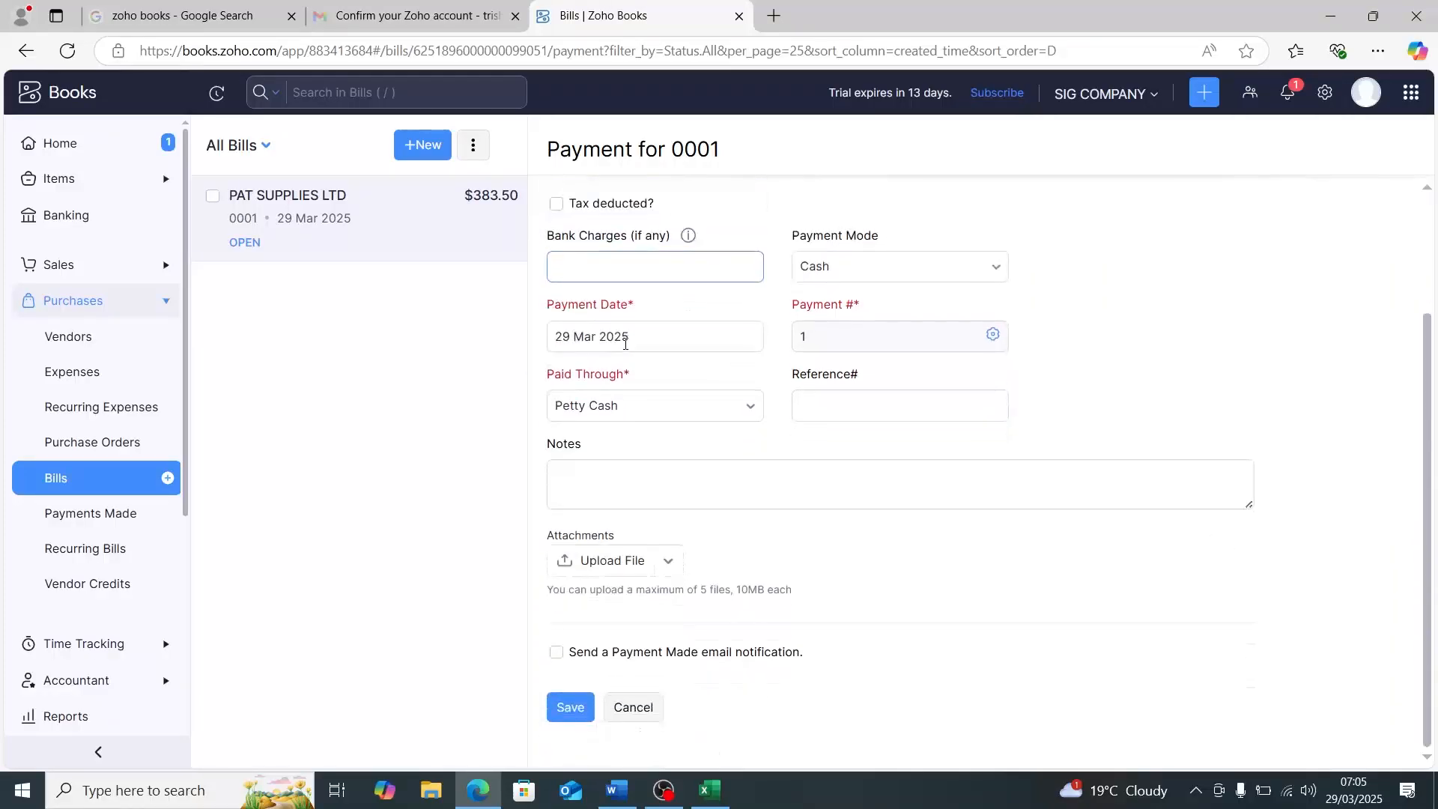
{"action": "left_click", "coordinate": [836, 407]}
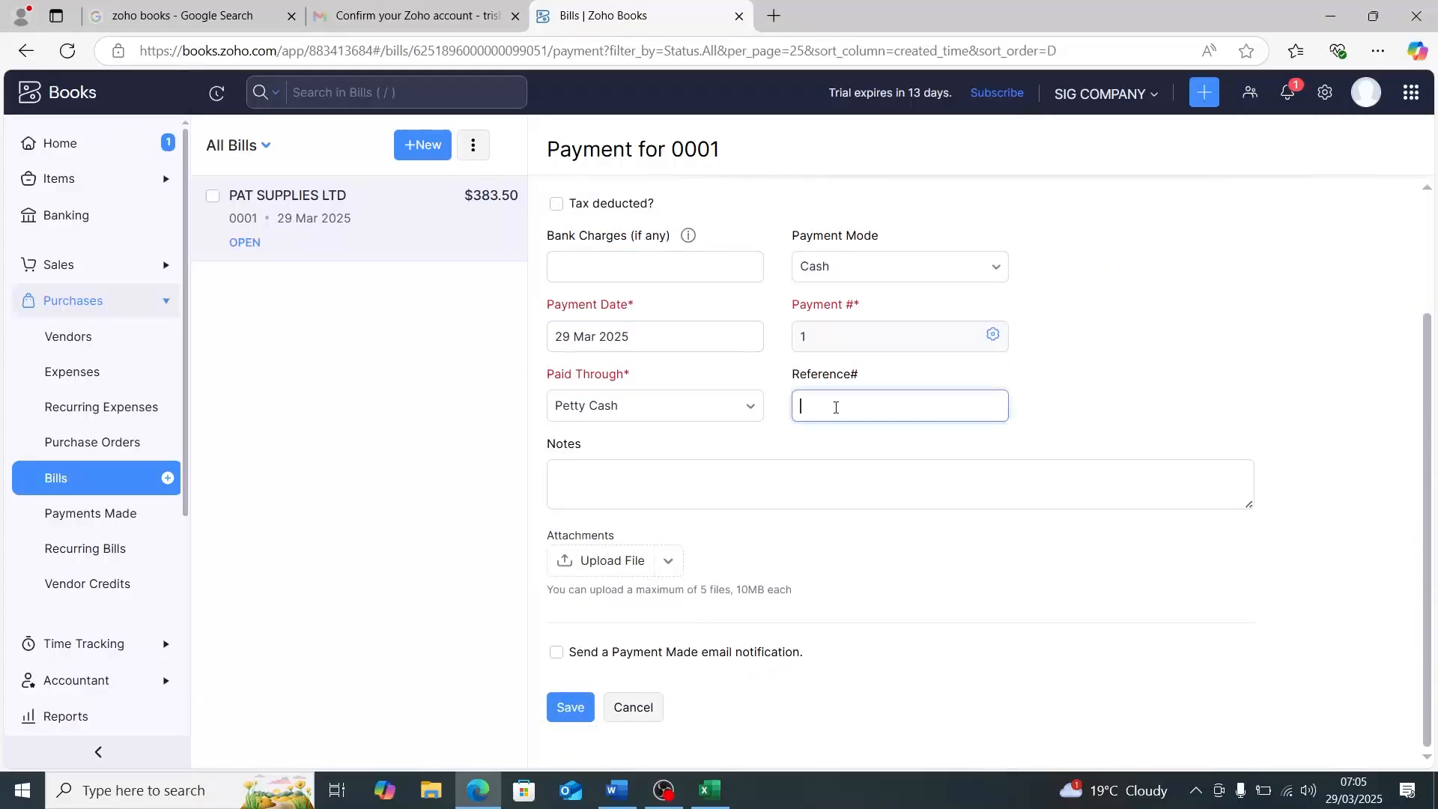
{"action": "type", "text": "0001"}
{"action": "left_click", "coordinate": [759, 278]}
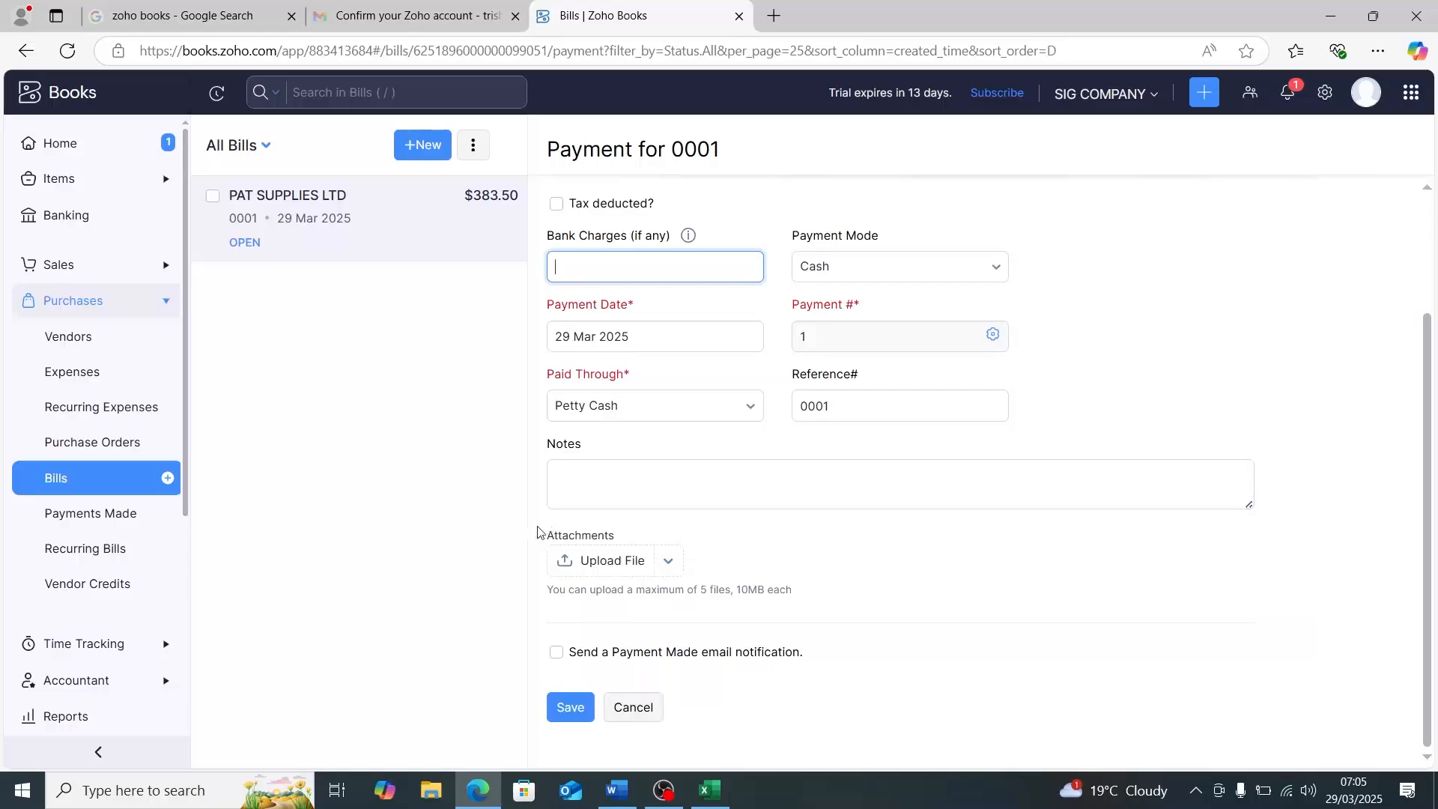
Step: Enable the Payment Made email notification to the vendor, save the payment for bill 0001, and review the bill's journal entries
{"action": "left_click", "coordinate": [558, 656]}
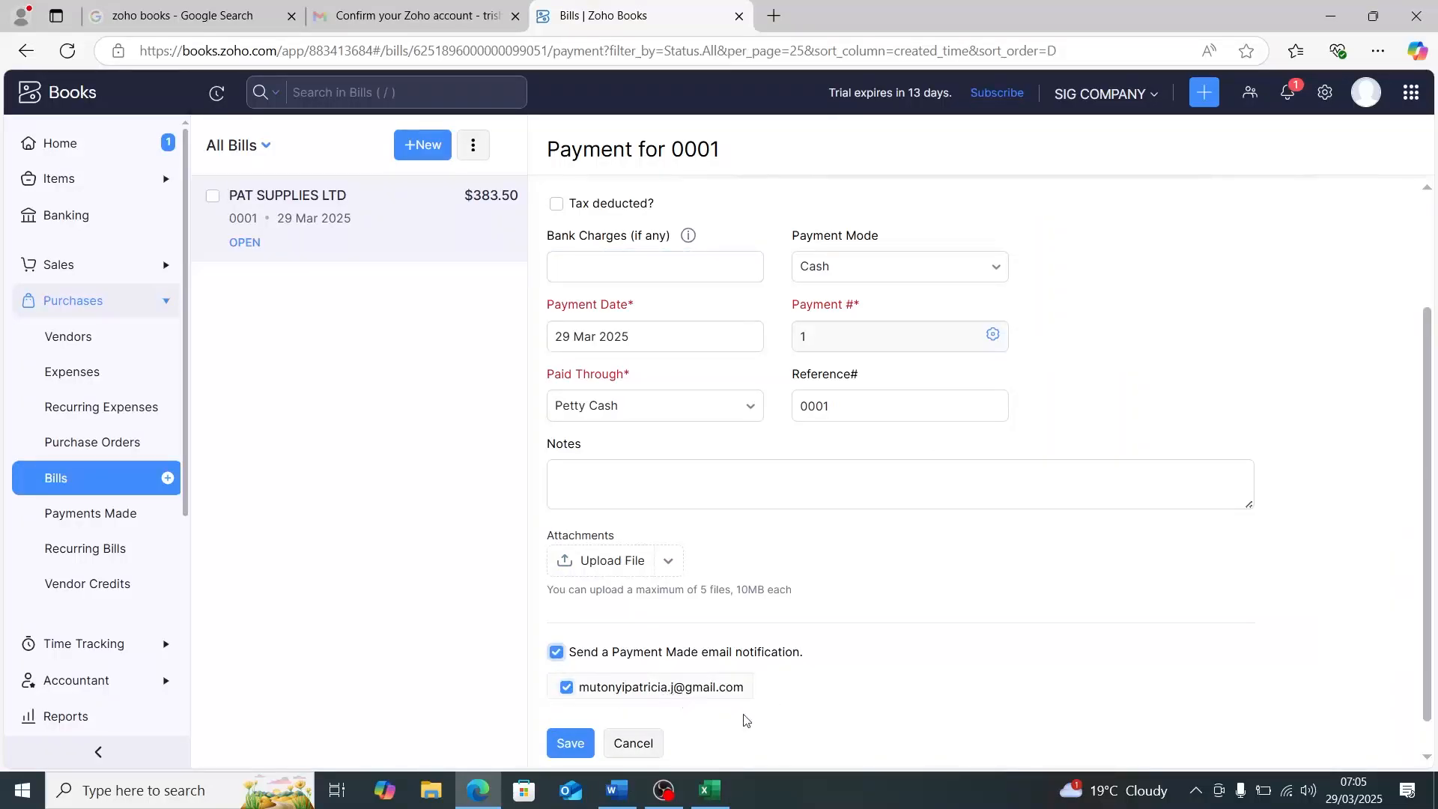
{"action": "scroll", "coordinate": [633, 701], "scroll_direction": "down", "scroll_amount": 1}
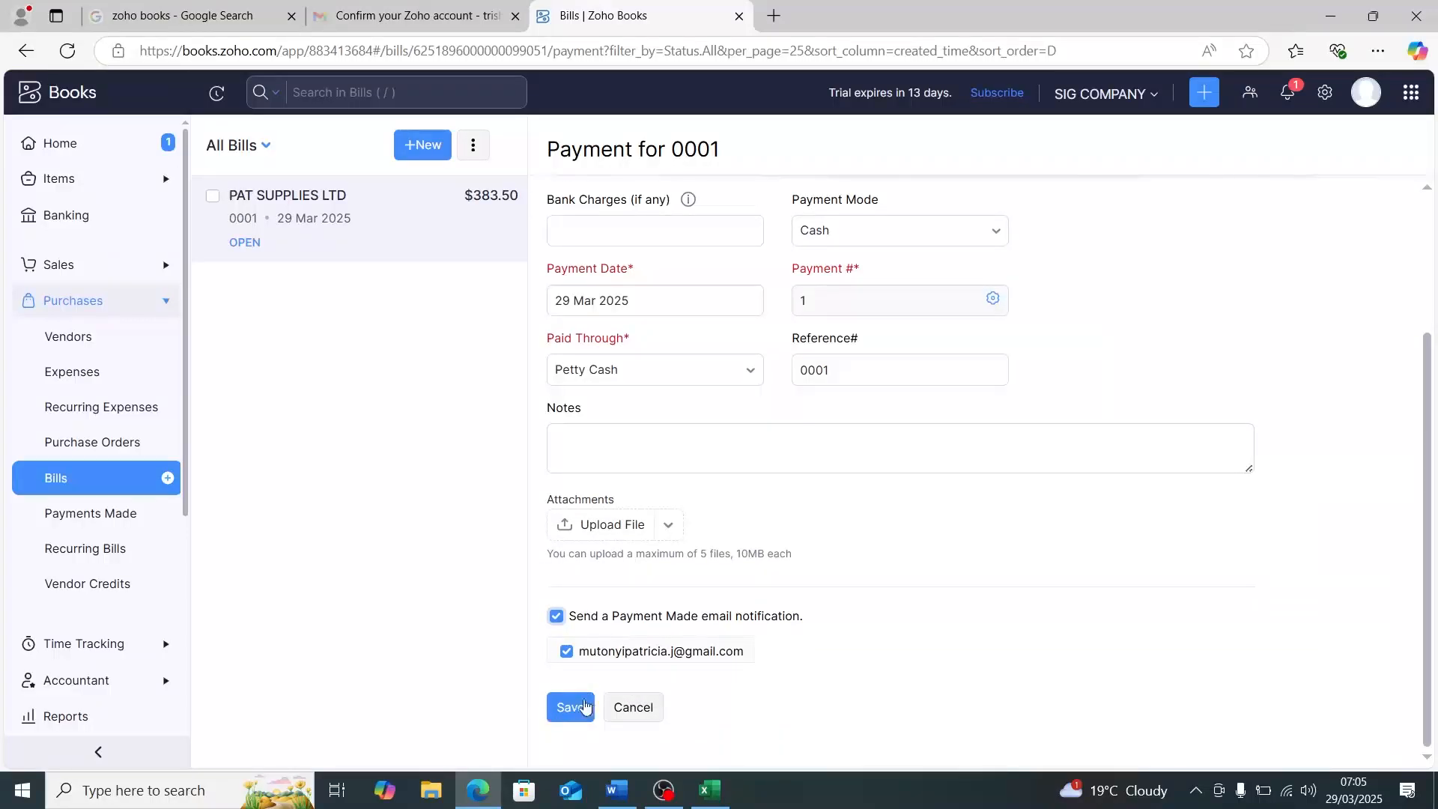
{"action": "scroll", "coordinate": [629, 665], "scroll_direction": "up", "scroll_amount": 3}
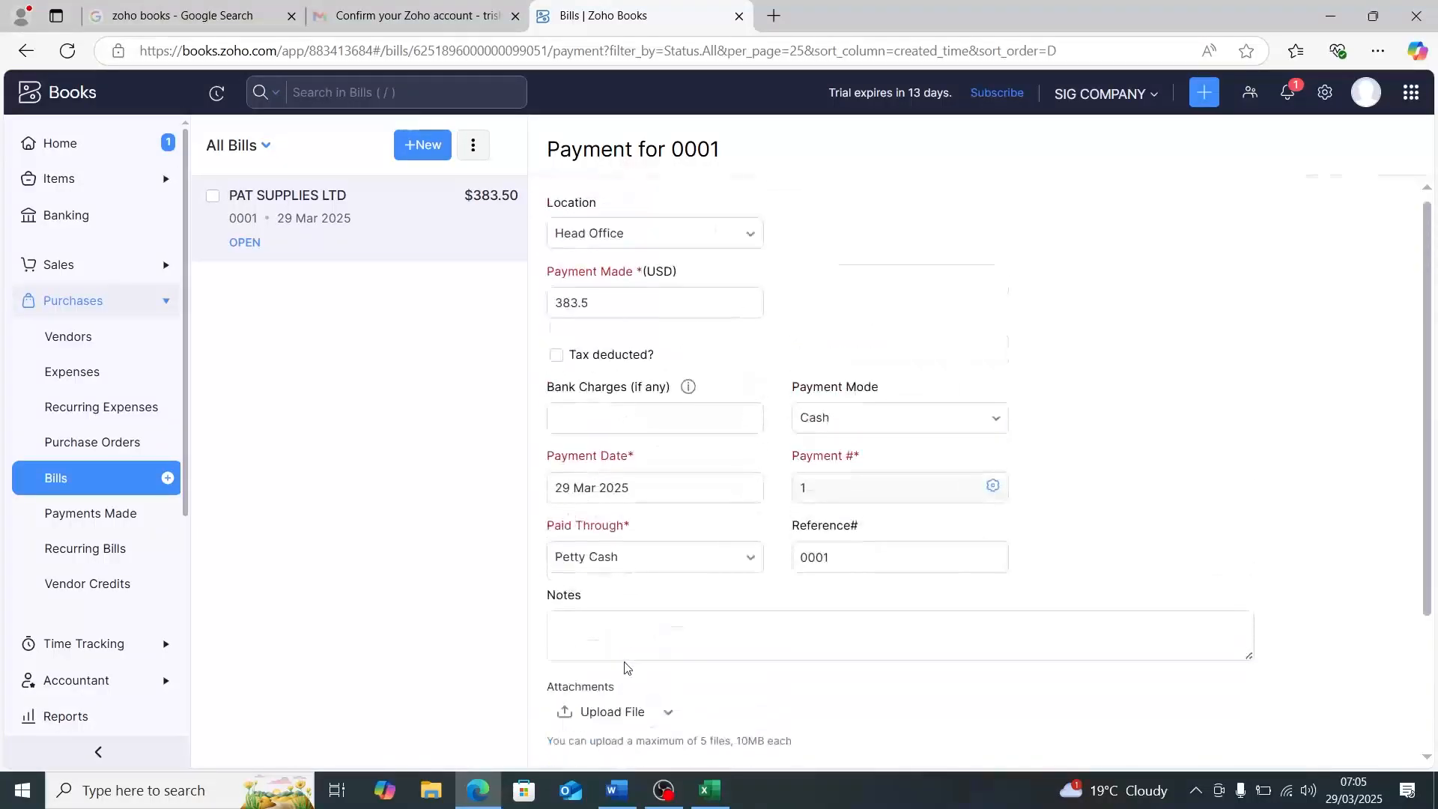
{"action": "scroll", "coordinate": [599, 683], "scroll_direction": "down", "scroll_amount": 3}
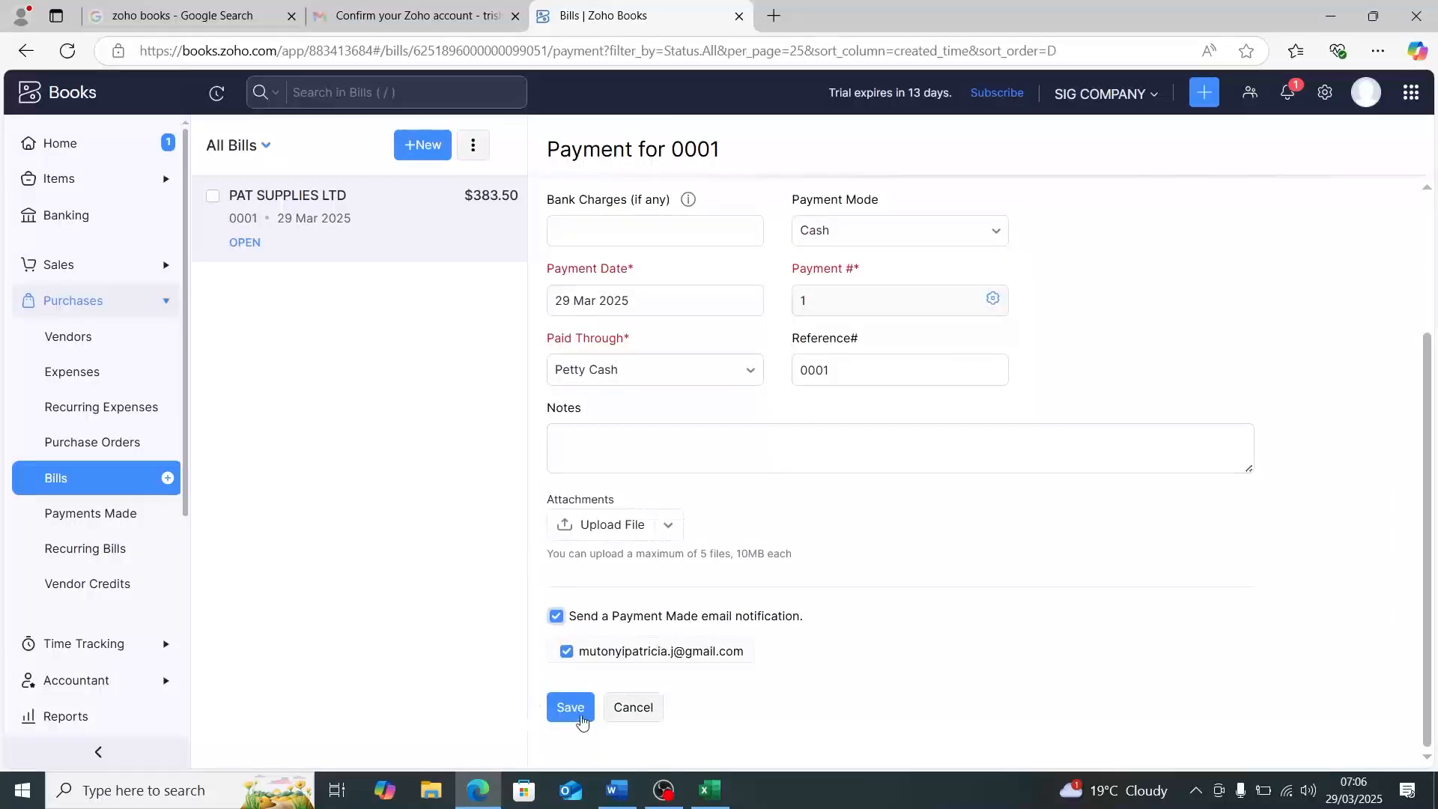
{"action": "left_click", "coordinate": [576, 710]}
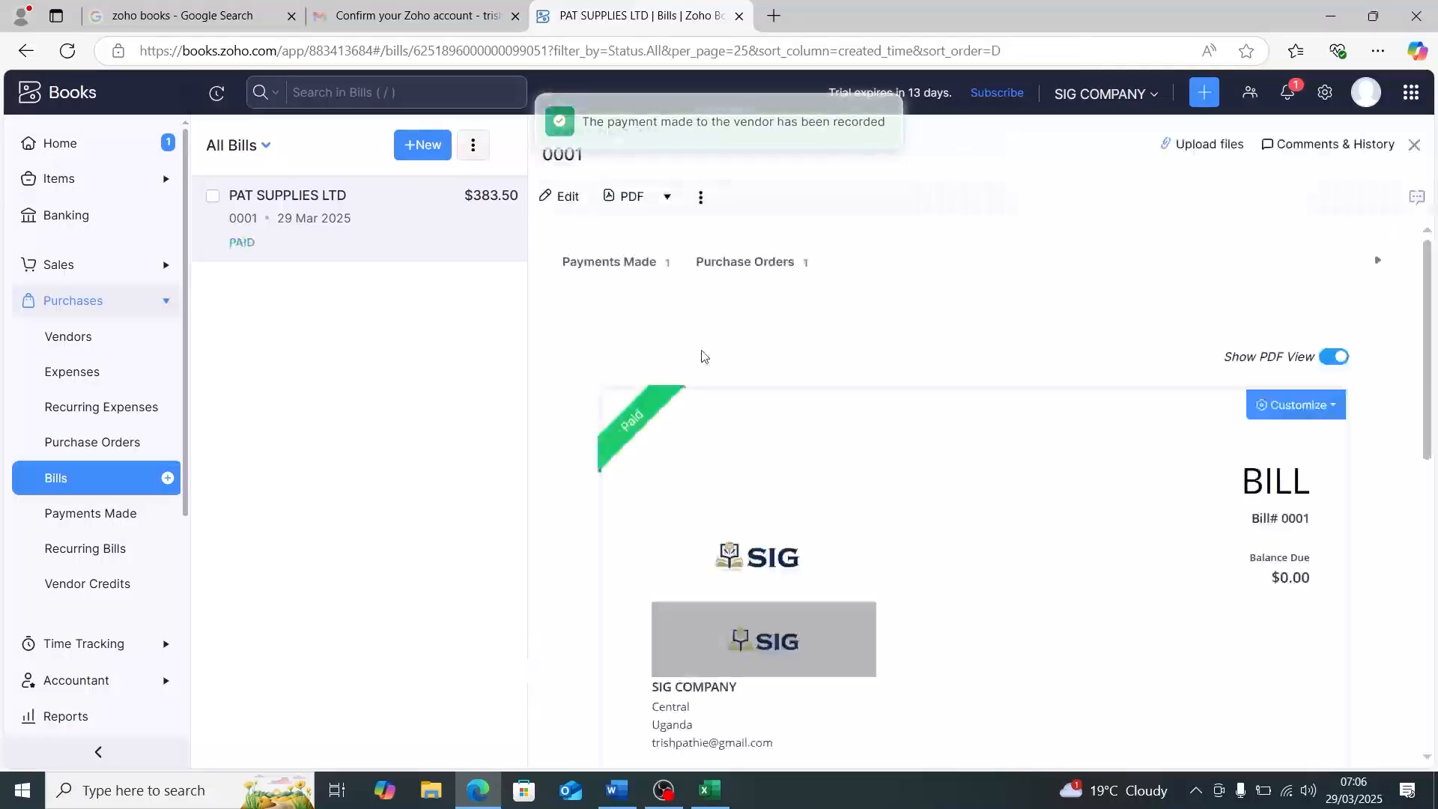
{"action": "scroll", "coordinate": [754, 346], "scroll_direction": "down", "scroll_amount": 10}
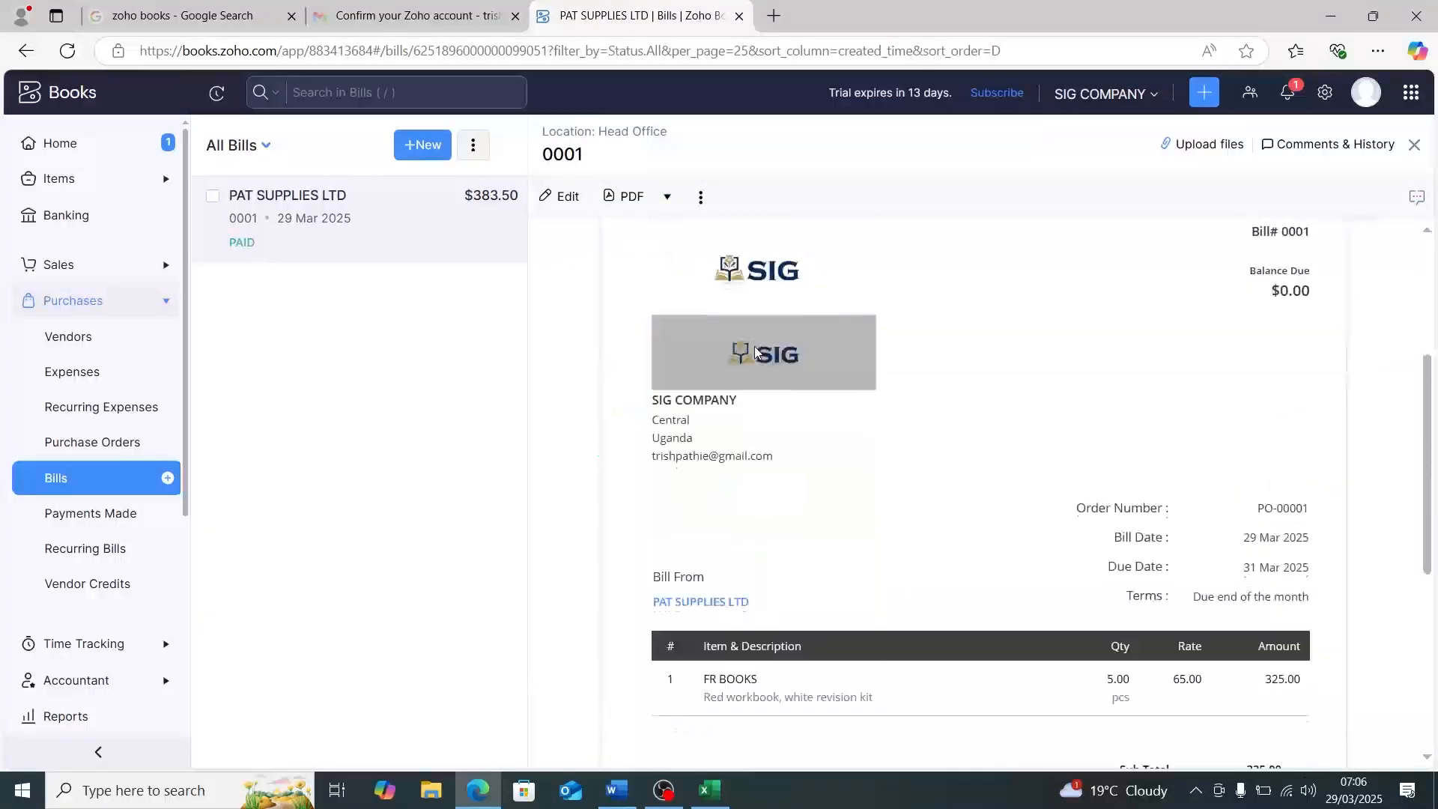
{"action": "scroll", "coordinate": [755, 352], "scroll_direction": "down", "scroll_amount": 3}
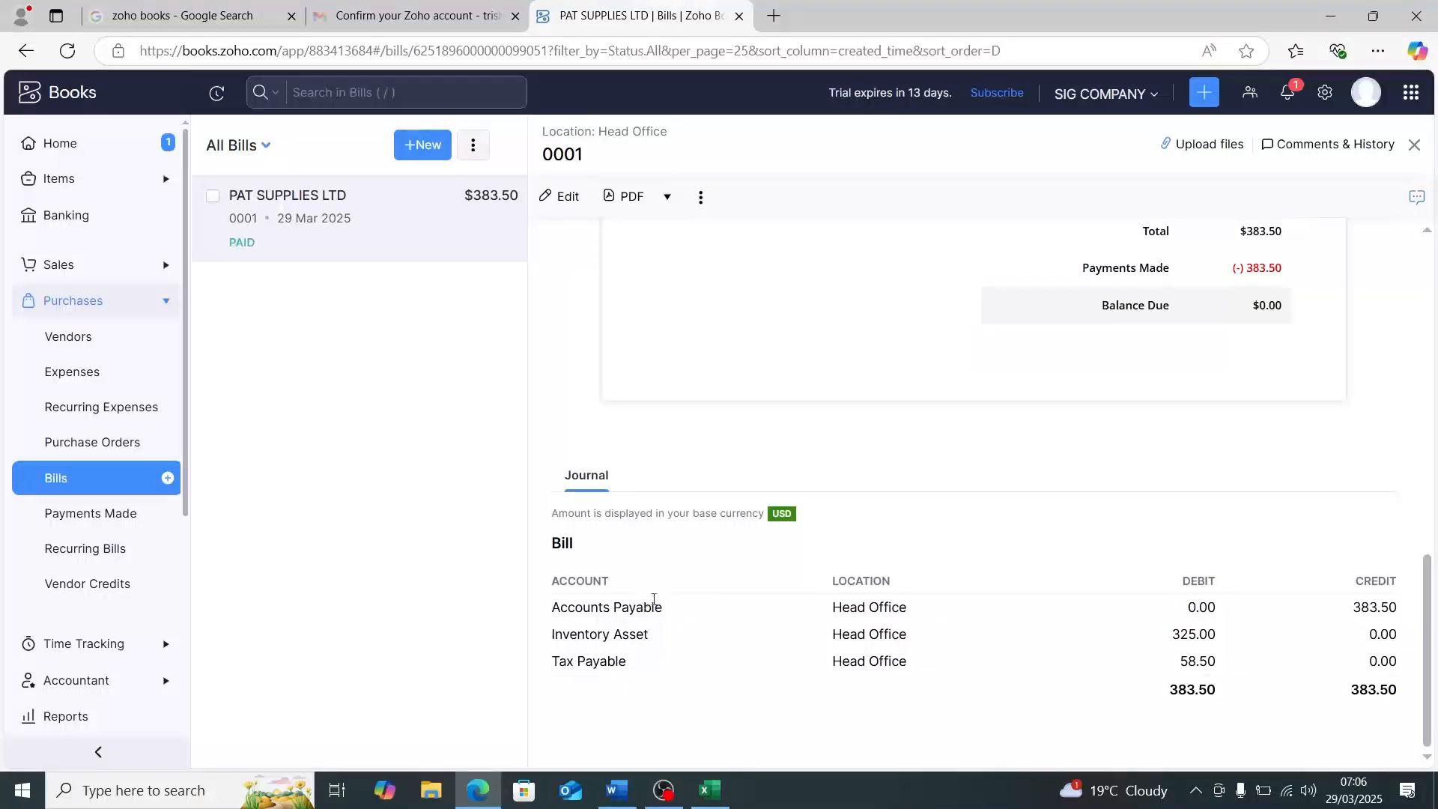
{"action": "scroll", "coordinate": [679, 604], "scroll_direction": "up", "scroll_amount": 5}
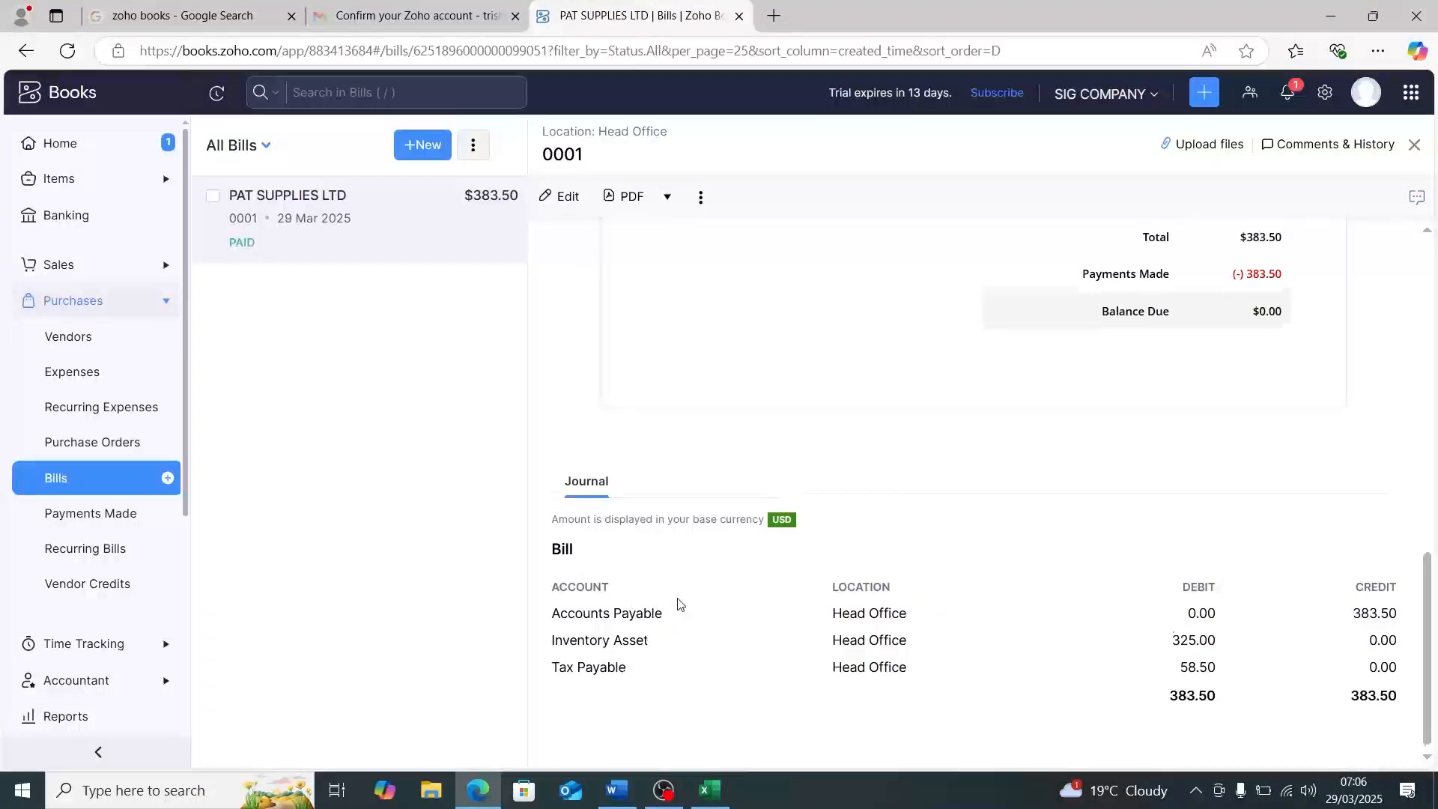
{"action": "scroll", "coordinate": [679, 604], "scroll_direction": "up", "scroll_amount": 6}
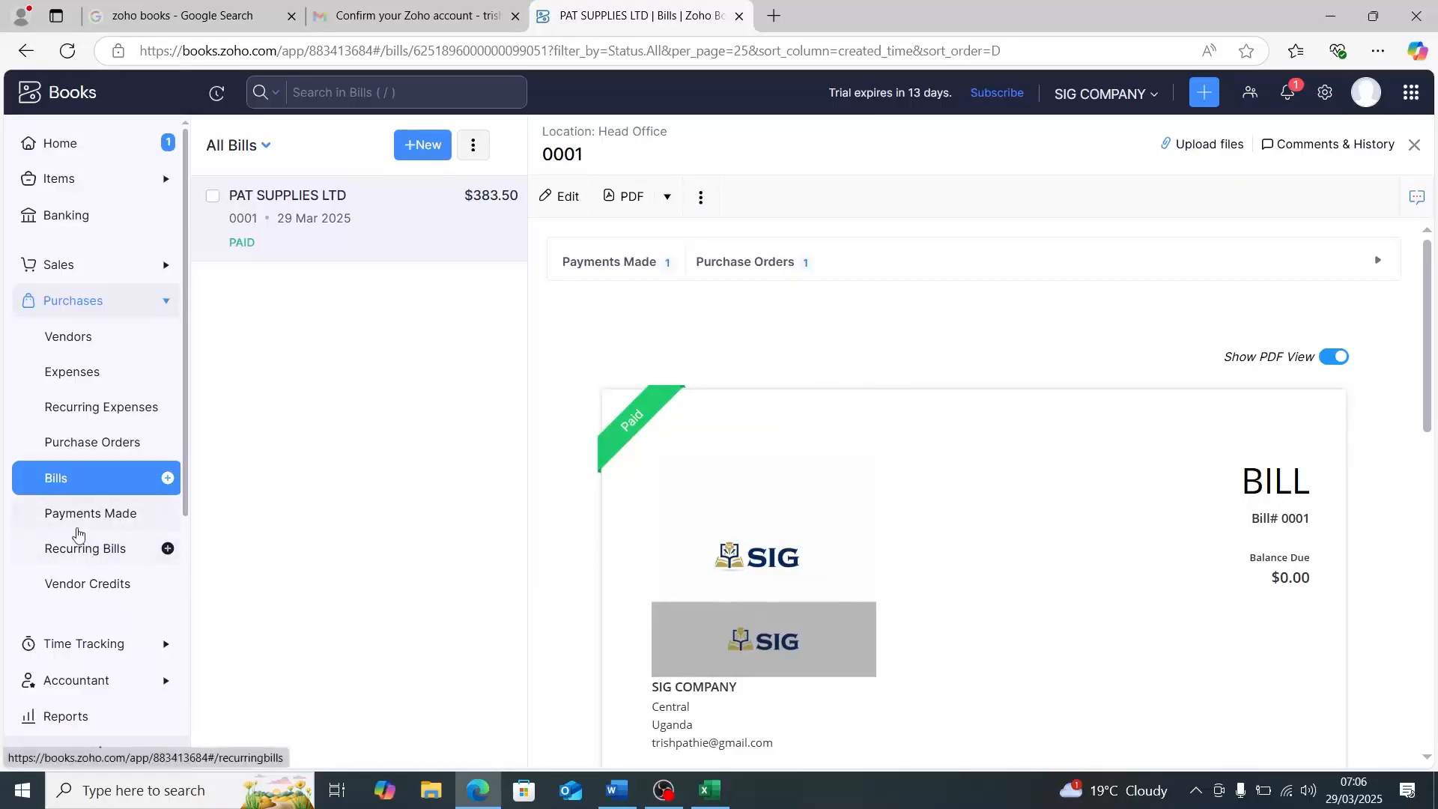
Step: Start a new vendor credit and select PAT SUPPLIES LTD as the vendor
{"action": "left_click", "coordinate": [87, 586]}
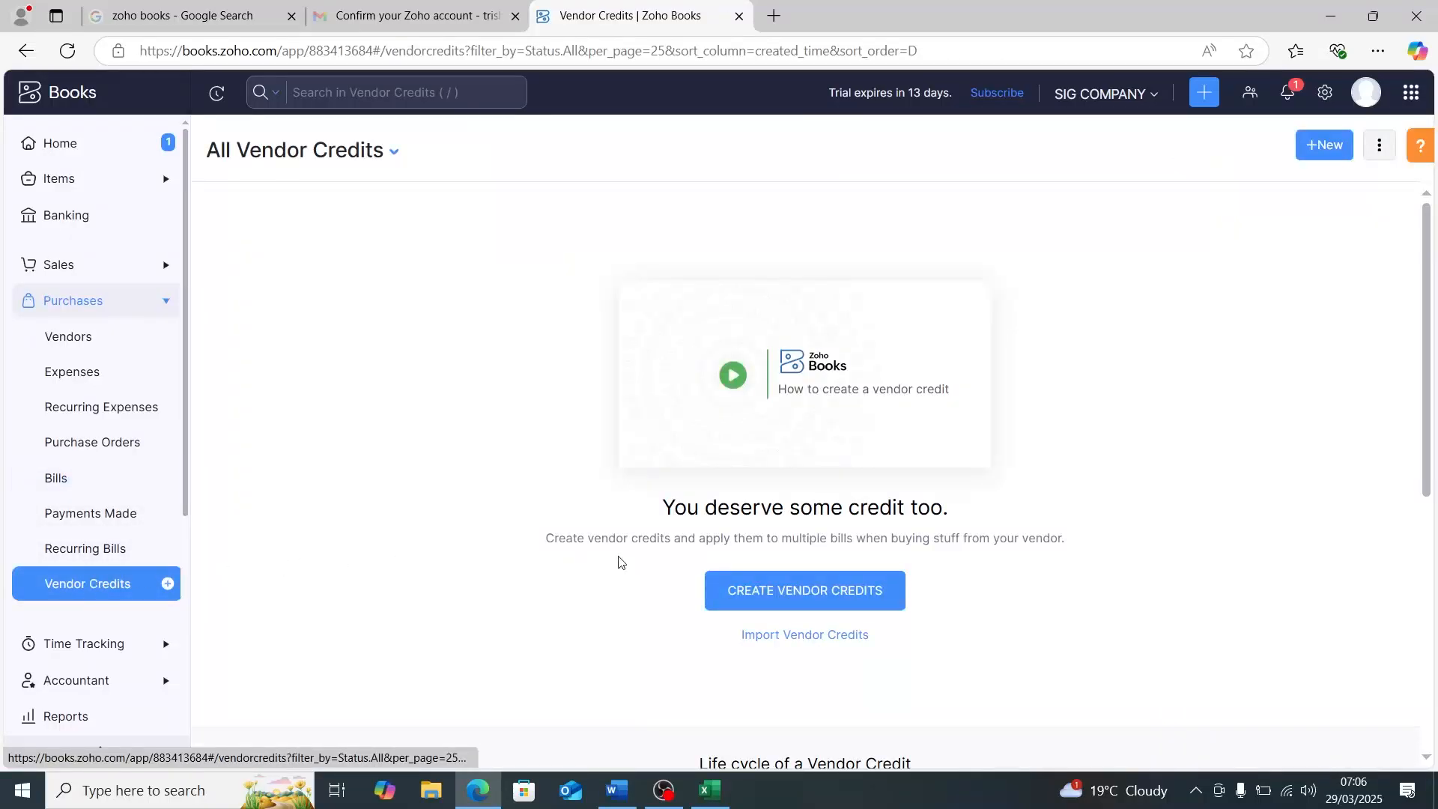
{"action": "left_click", "coordinate": [823, 604]}
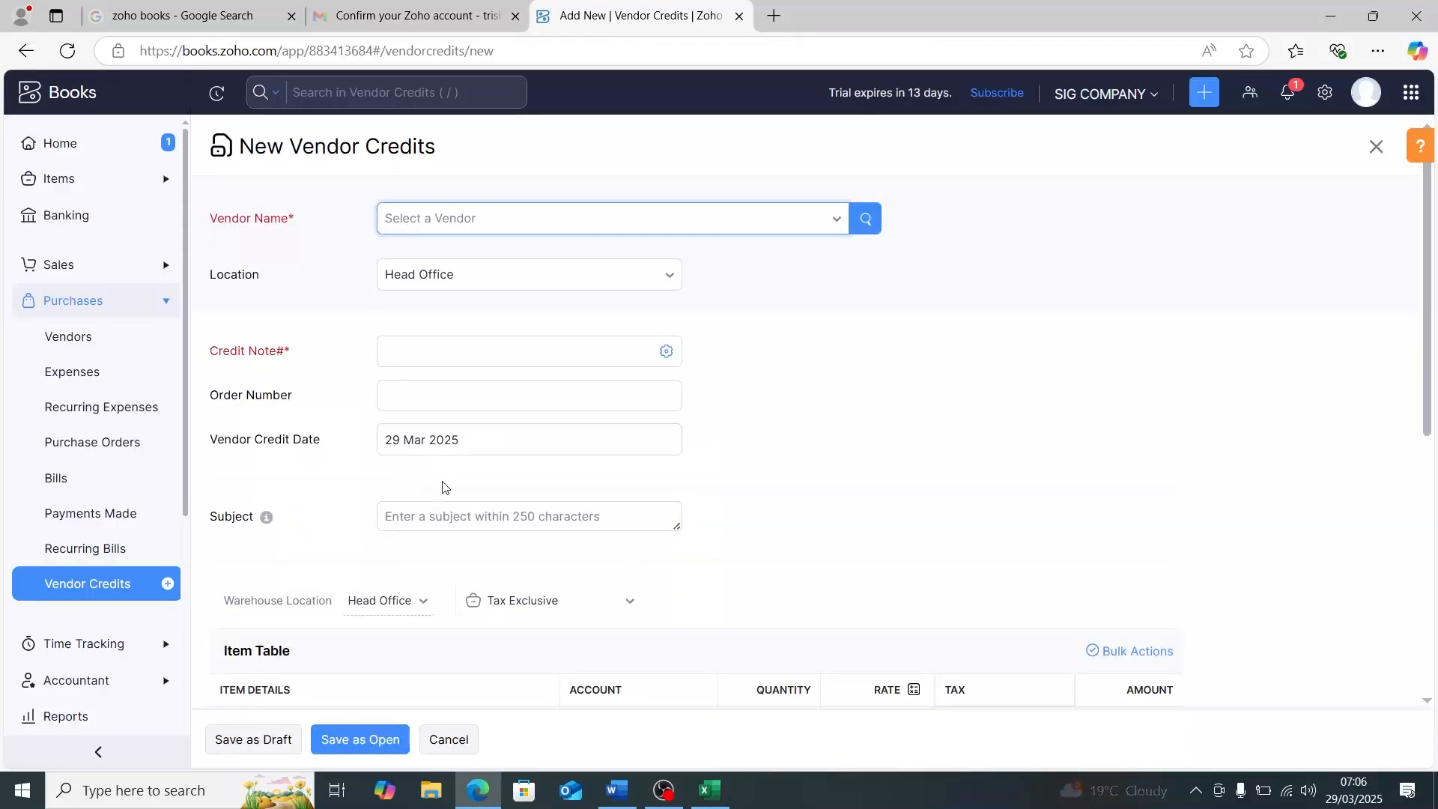
{"action": "left_click", "coordinate": [670, 223]}
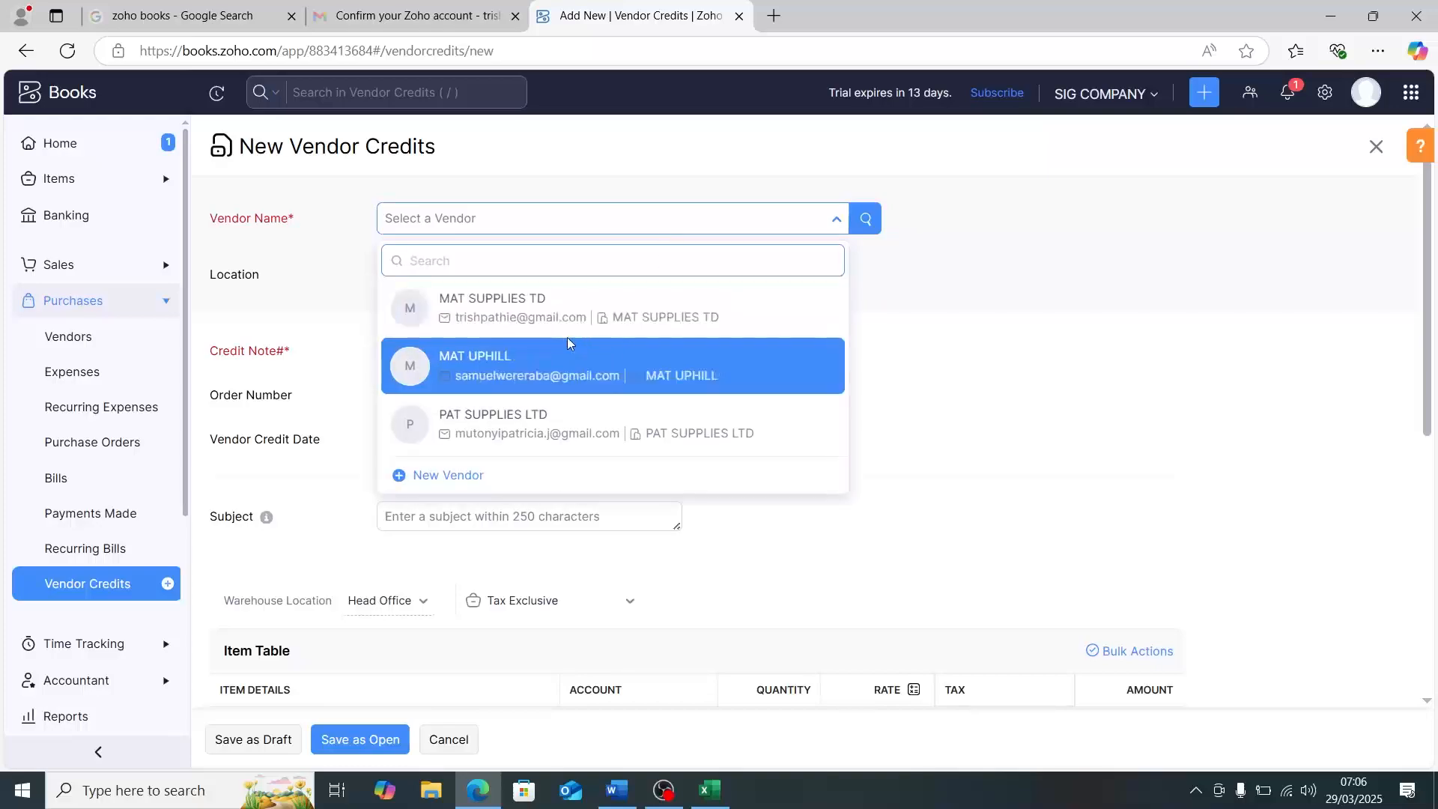
{"action": "left_click", "coordinate": [531, 416]}
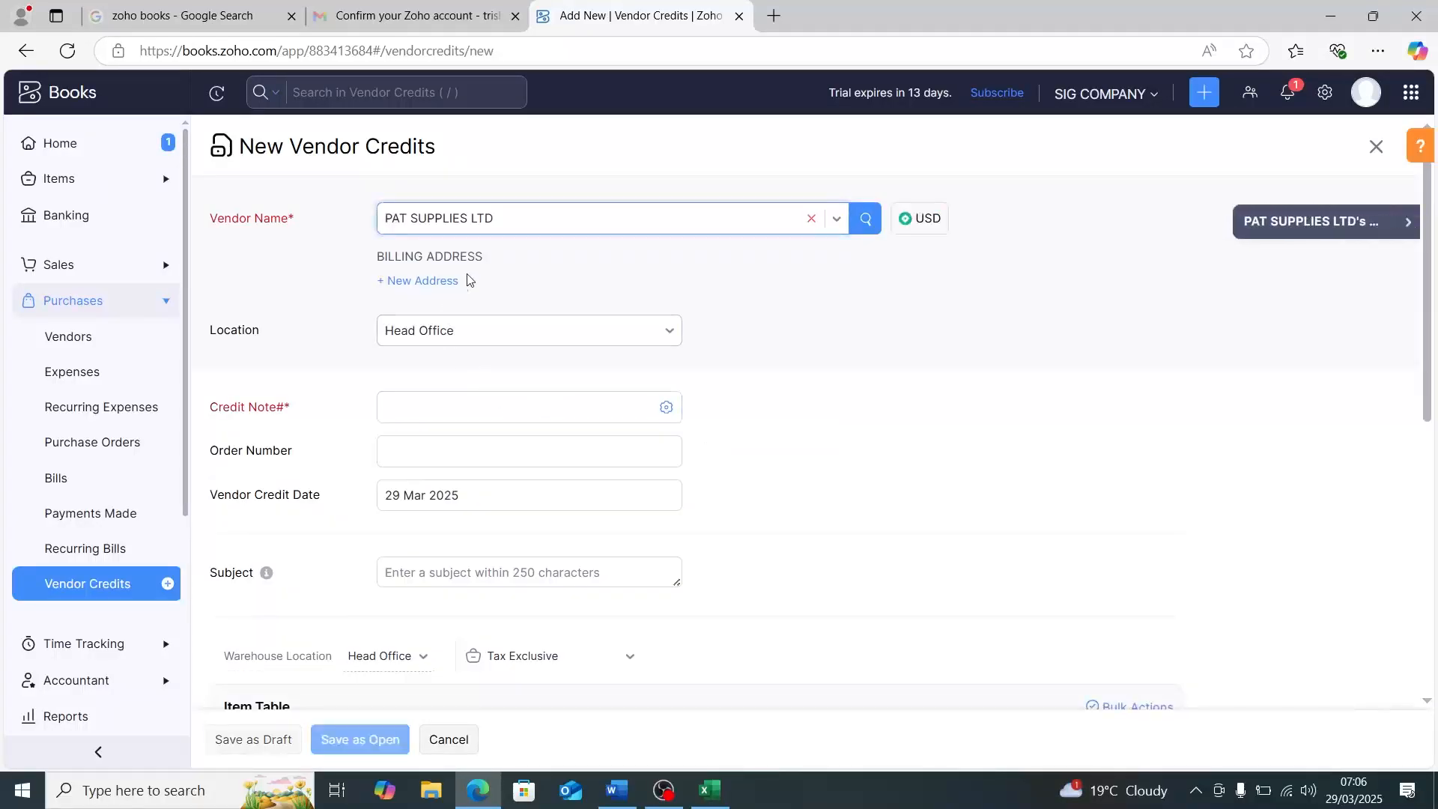
{"action": "left_click", "coordinate": [557, 417]}
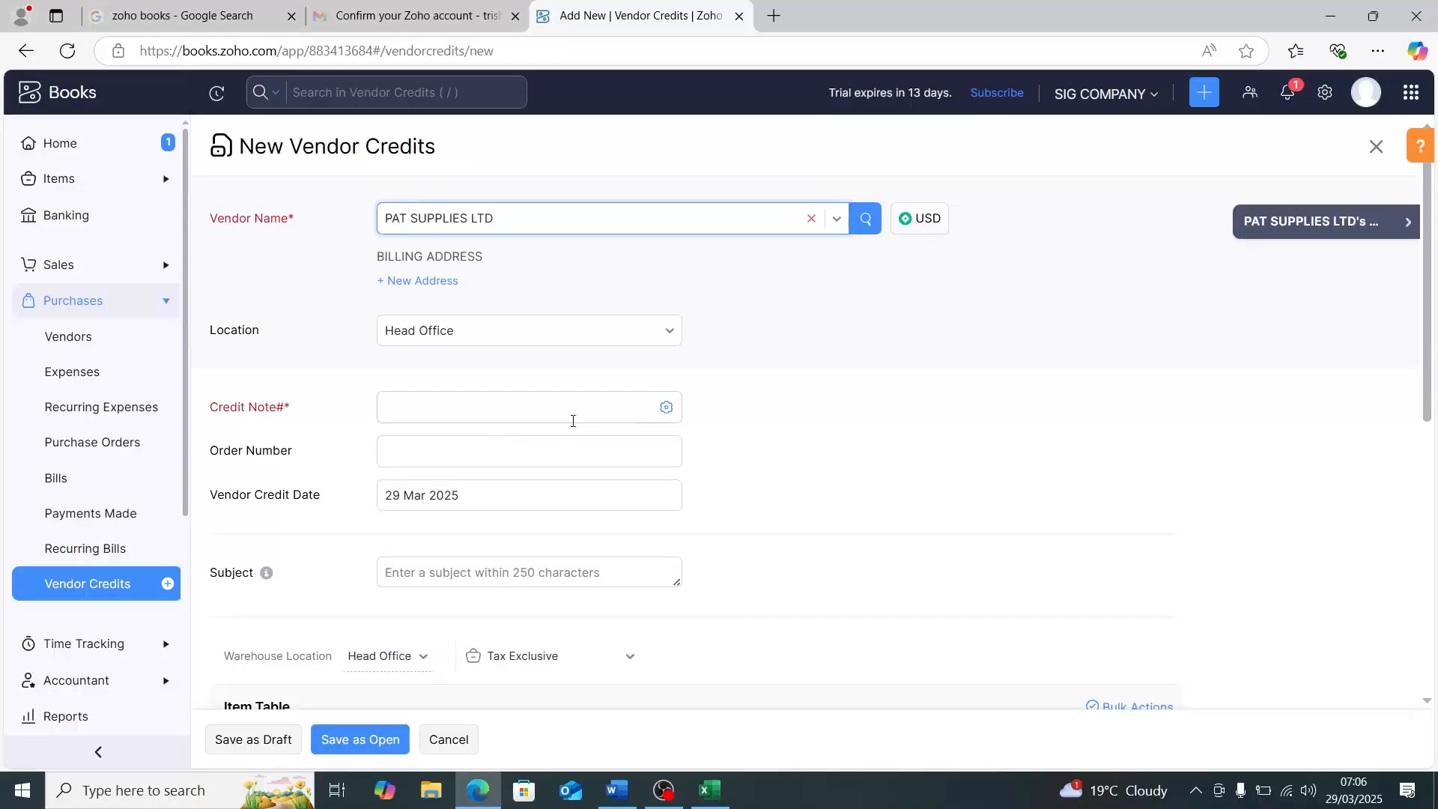
{"action": "scroll", "coordinate": [573, 421], "scroll_direction": "down", "scroll_amount": 1}
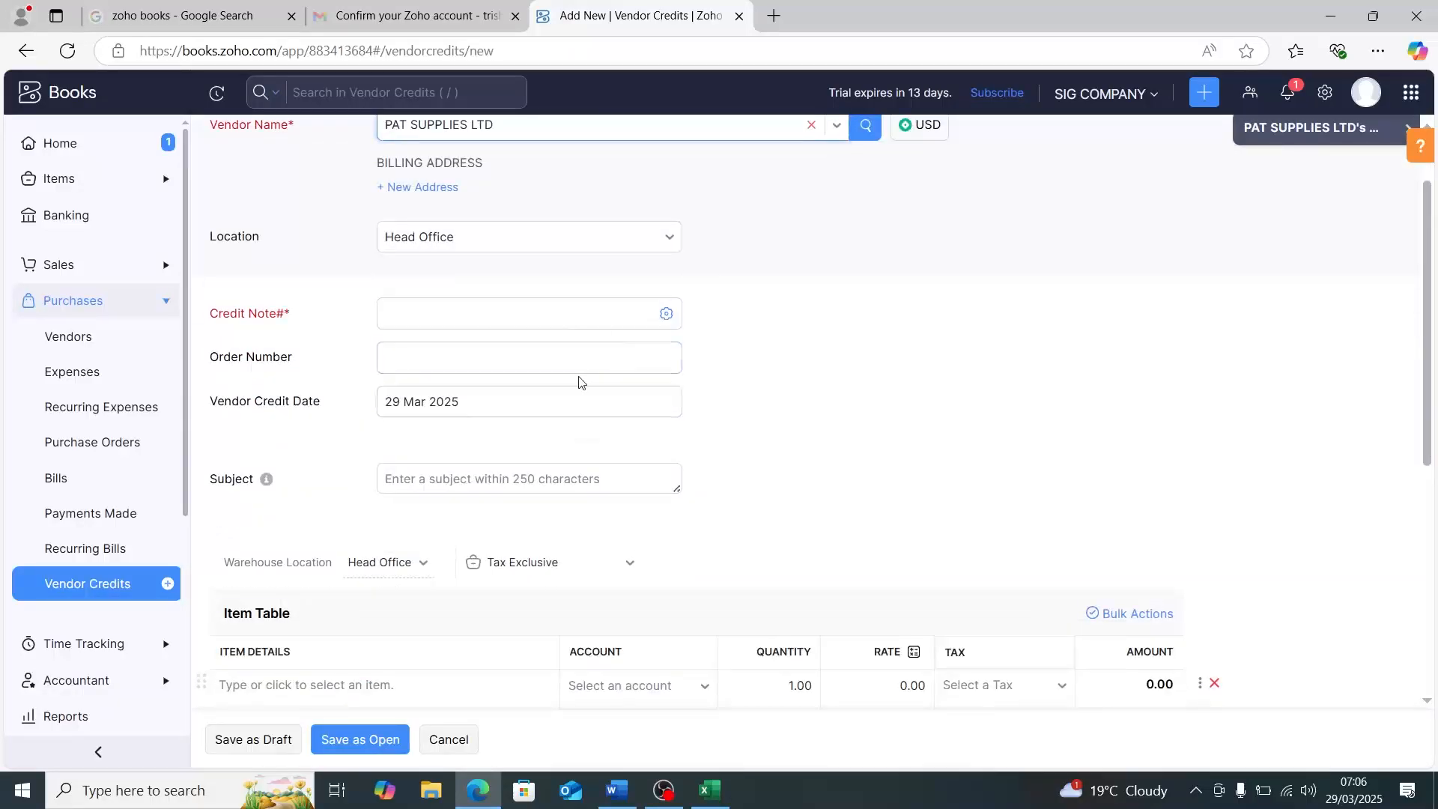
{"action": "scroll", "coordinate": [584, 437], "scroll_direction": "down", "scroll_amount": 1}
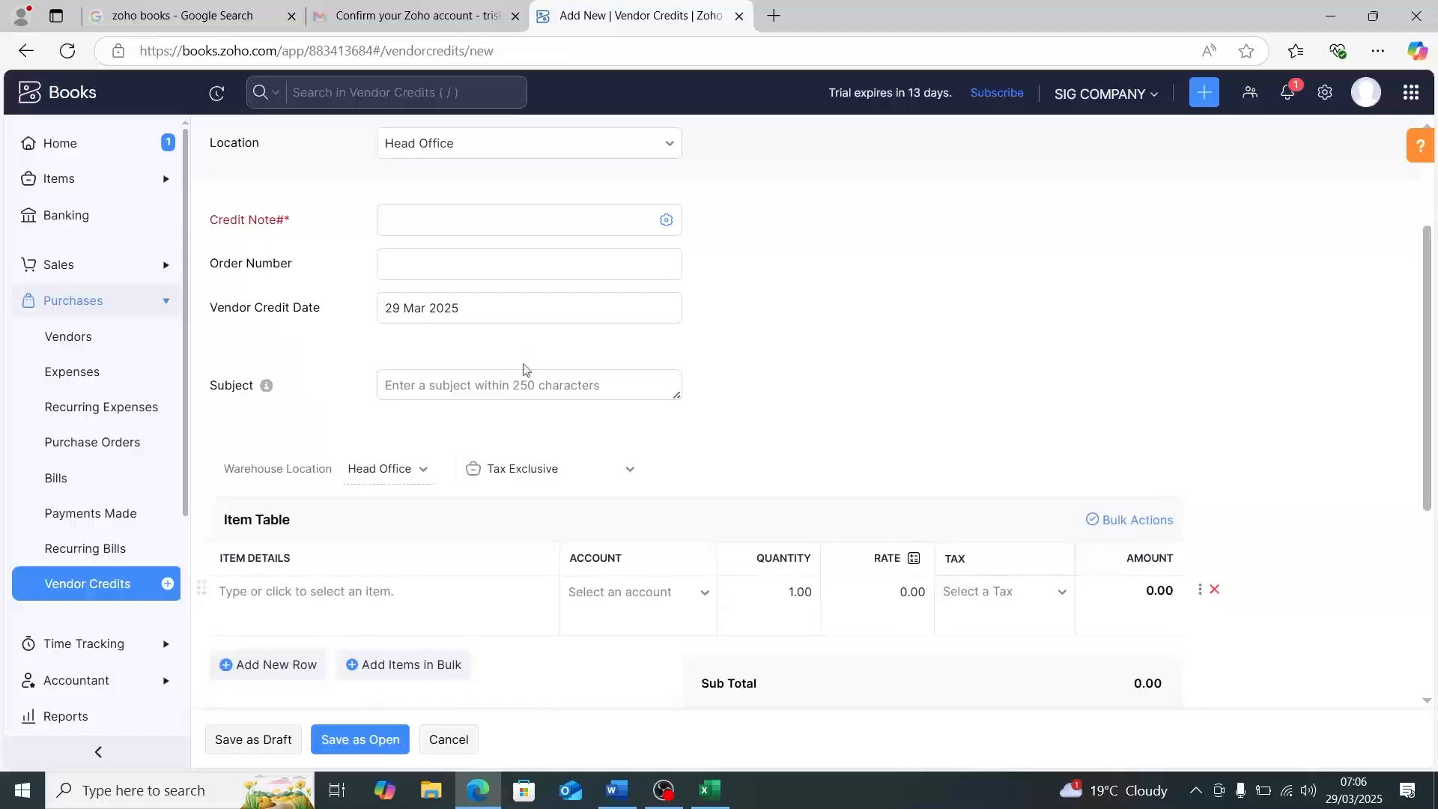
{"action": "scroll", "coordinate": [592, 457], "scroll_direction": "down", "scroll_amount": 4}
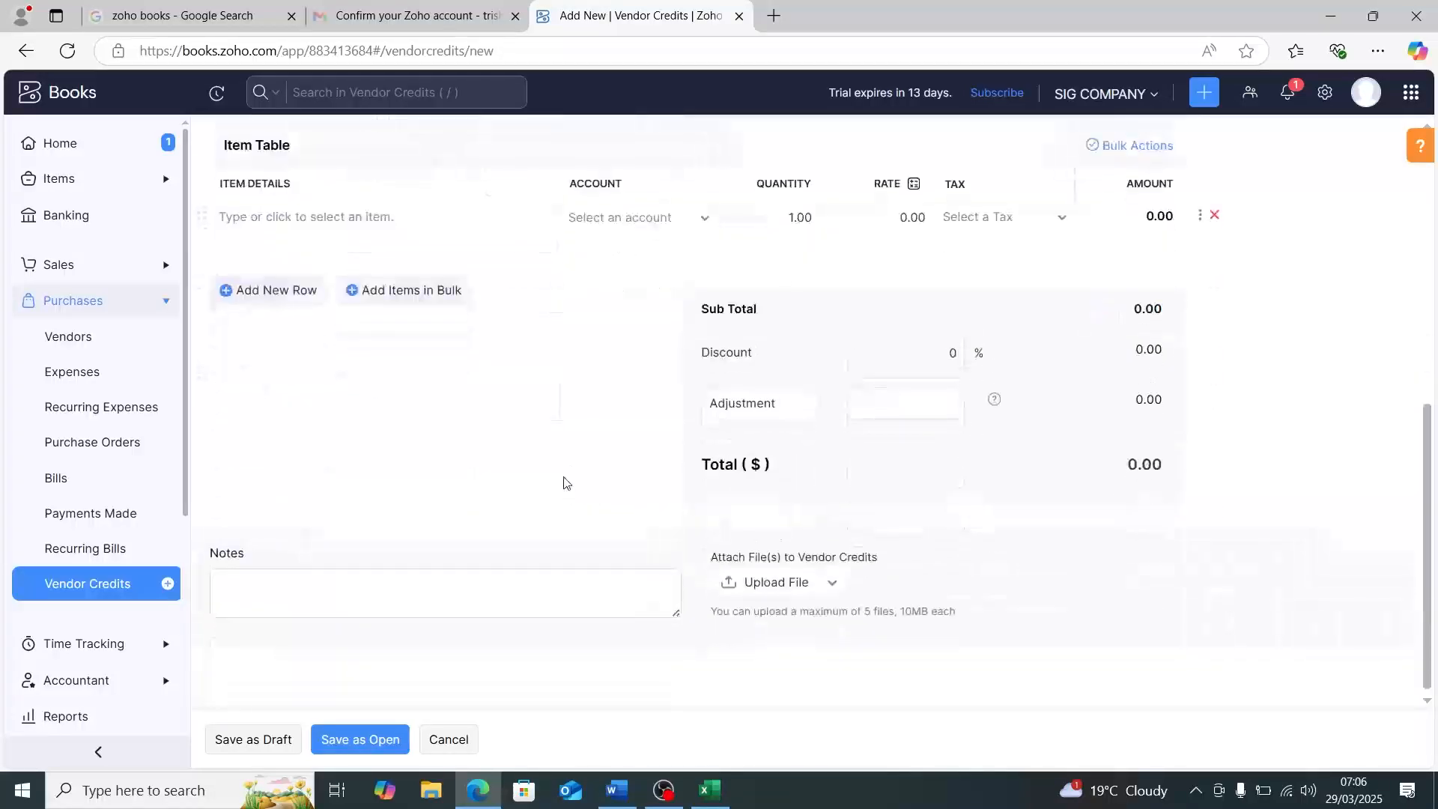
{"action": "scroll", "coordinate": [550, 461], "scroll_direction": "up", "scroll_amount": 2}
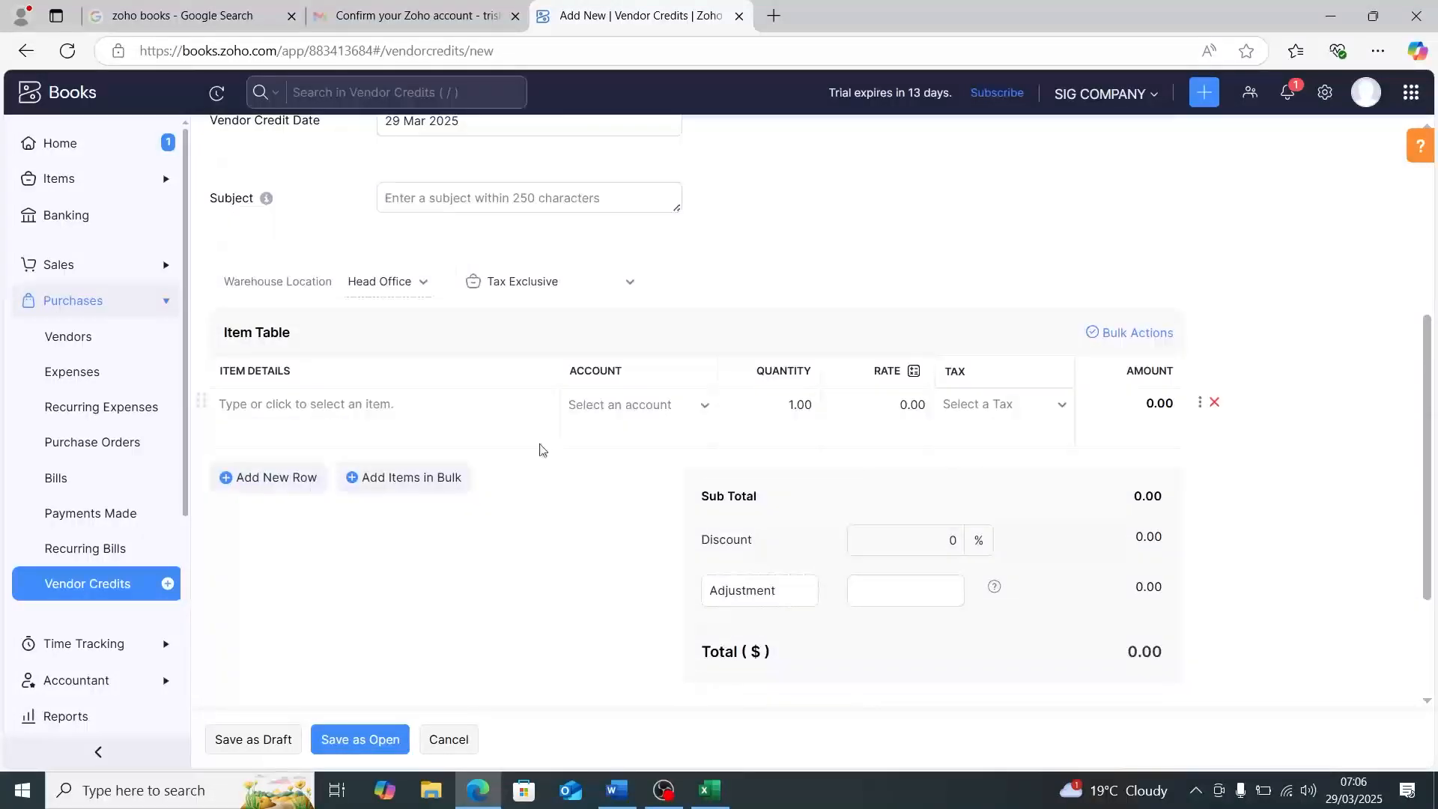
{"action": "left_click", "coordinate": [512, 409]}
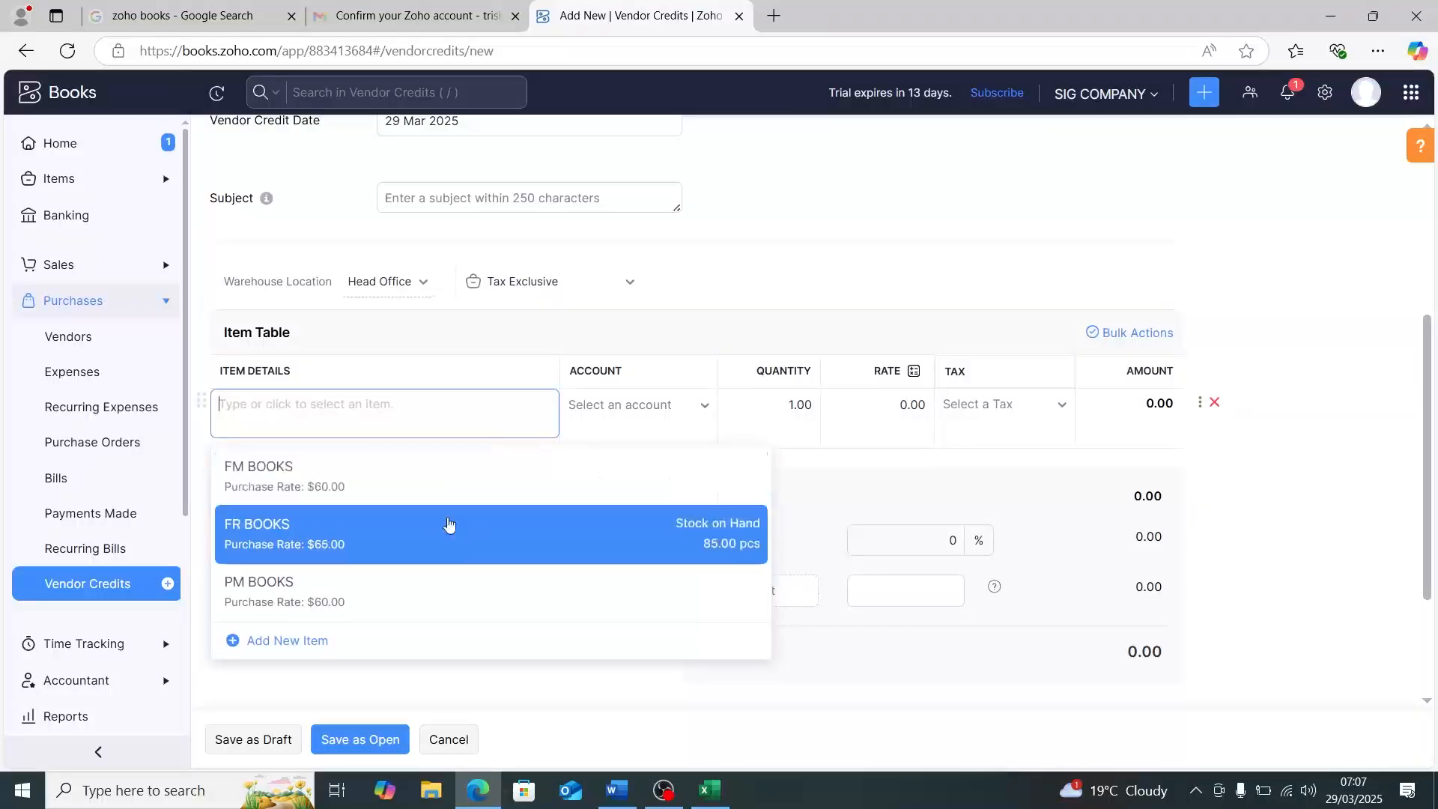
{"action": "left_click", "coordinate": [448, 523]}
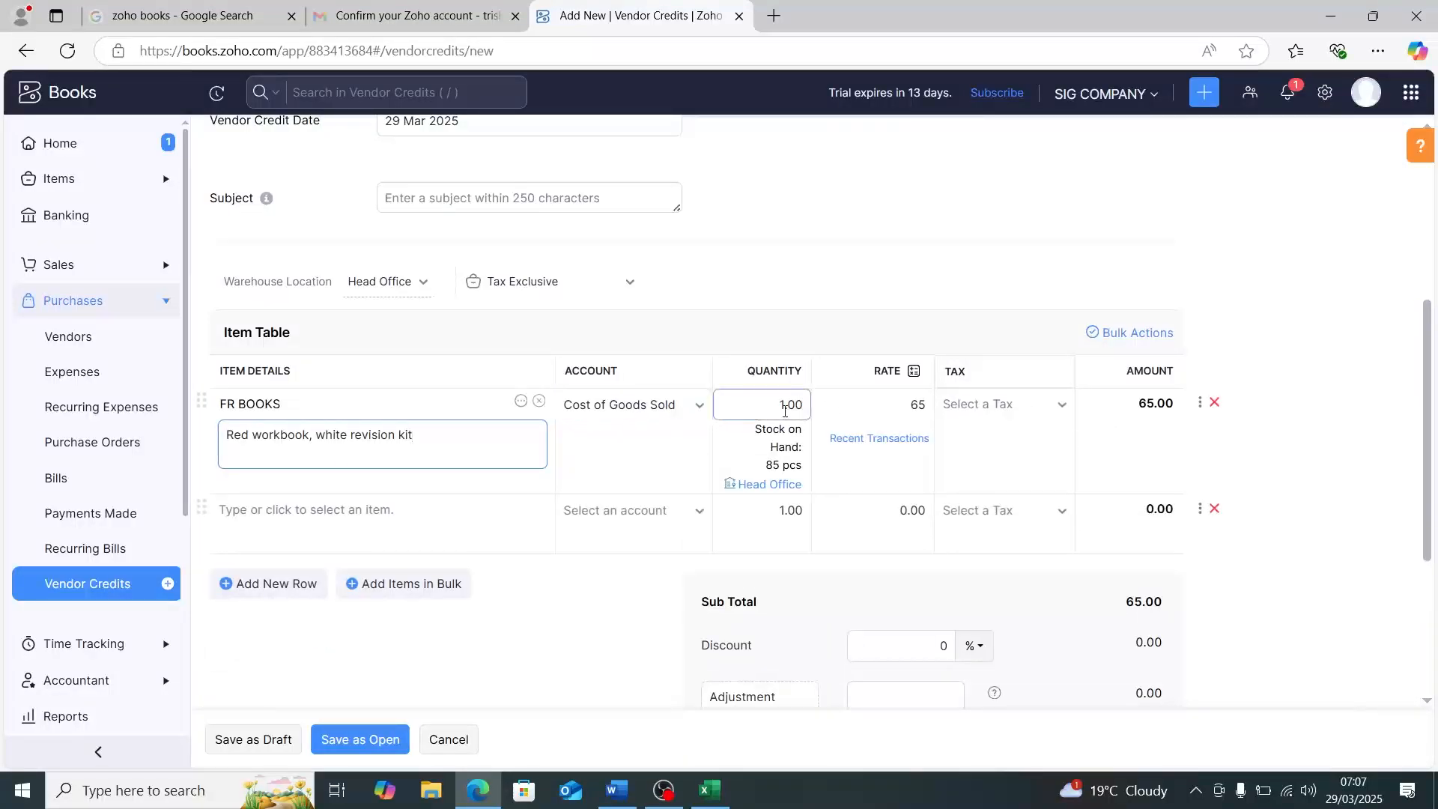
{"action": "left_click", "coordinate": [444, 411]}
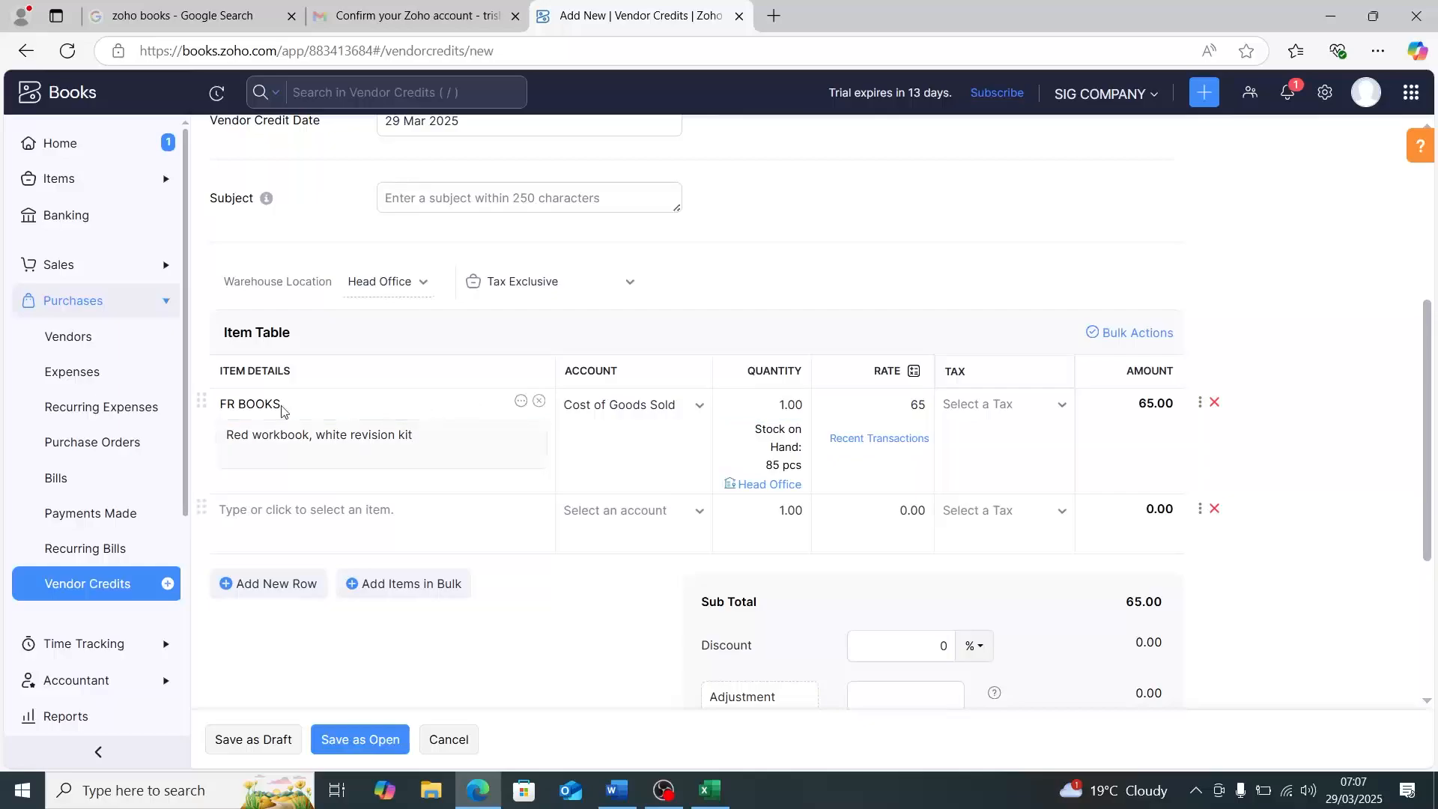
{"action": "left_click", "coordinate": [538, 401]}
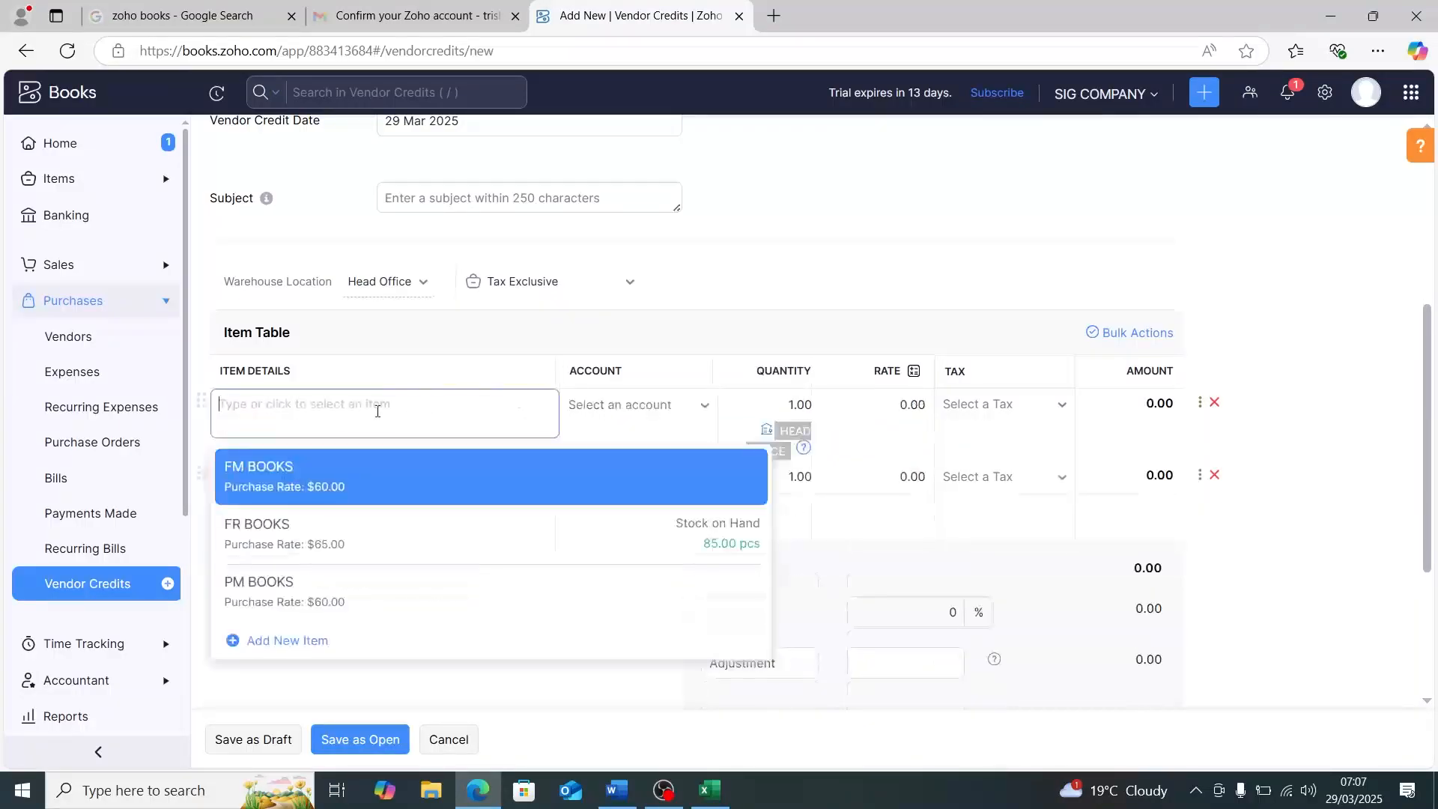
Step: Add FR BOOKS to the vendor credit's item table and apply the VAT [18%] tax to it
{"action": "left_click", "coordinate": [367, 530]}
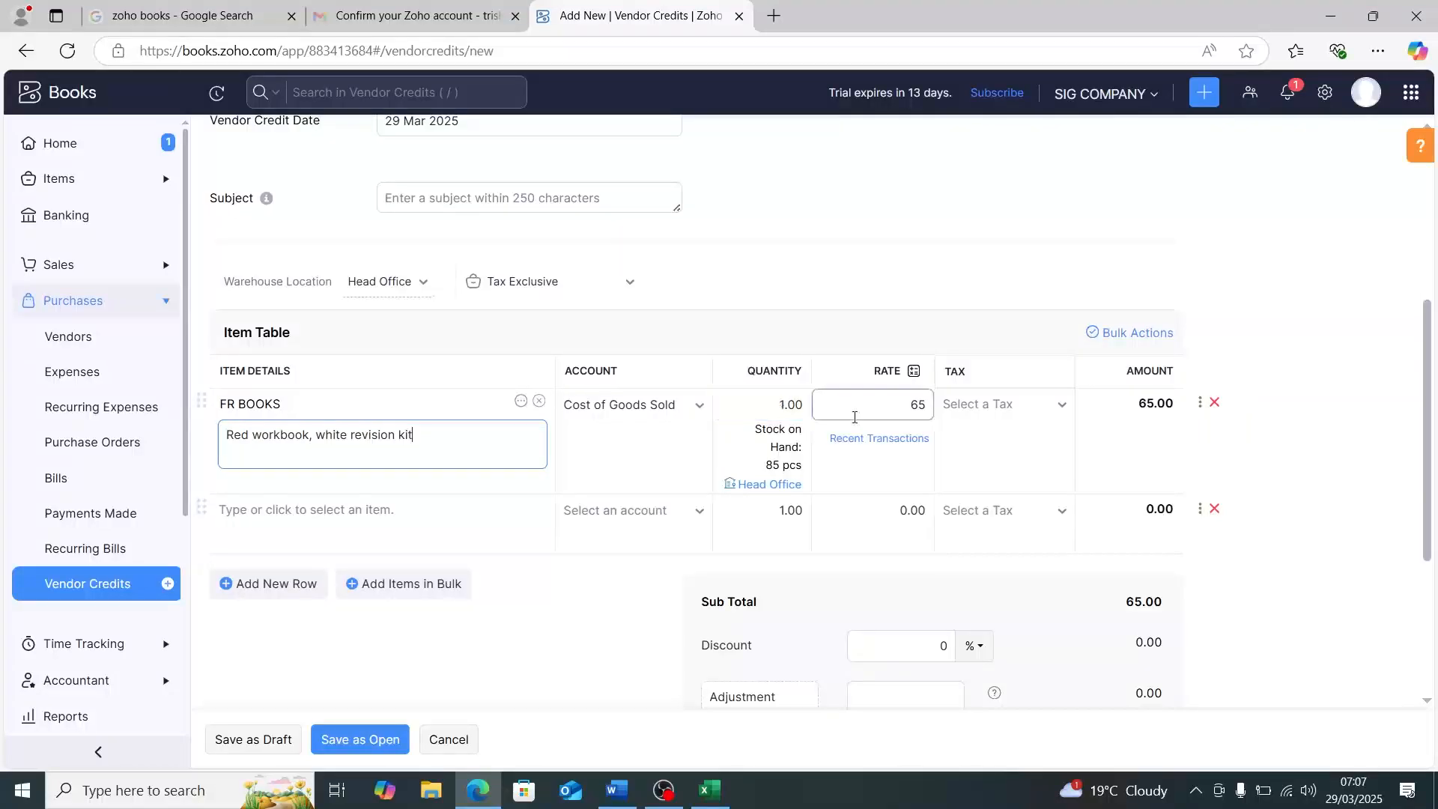
{"action": "scroll", "coordinate": [854, 416], "scroll_direction": "down", "scroll_amount": 2}
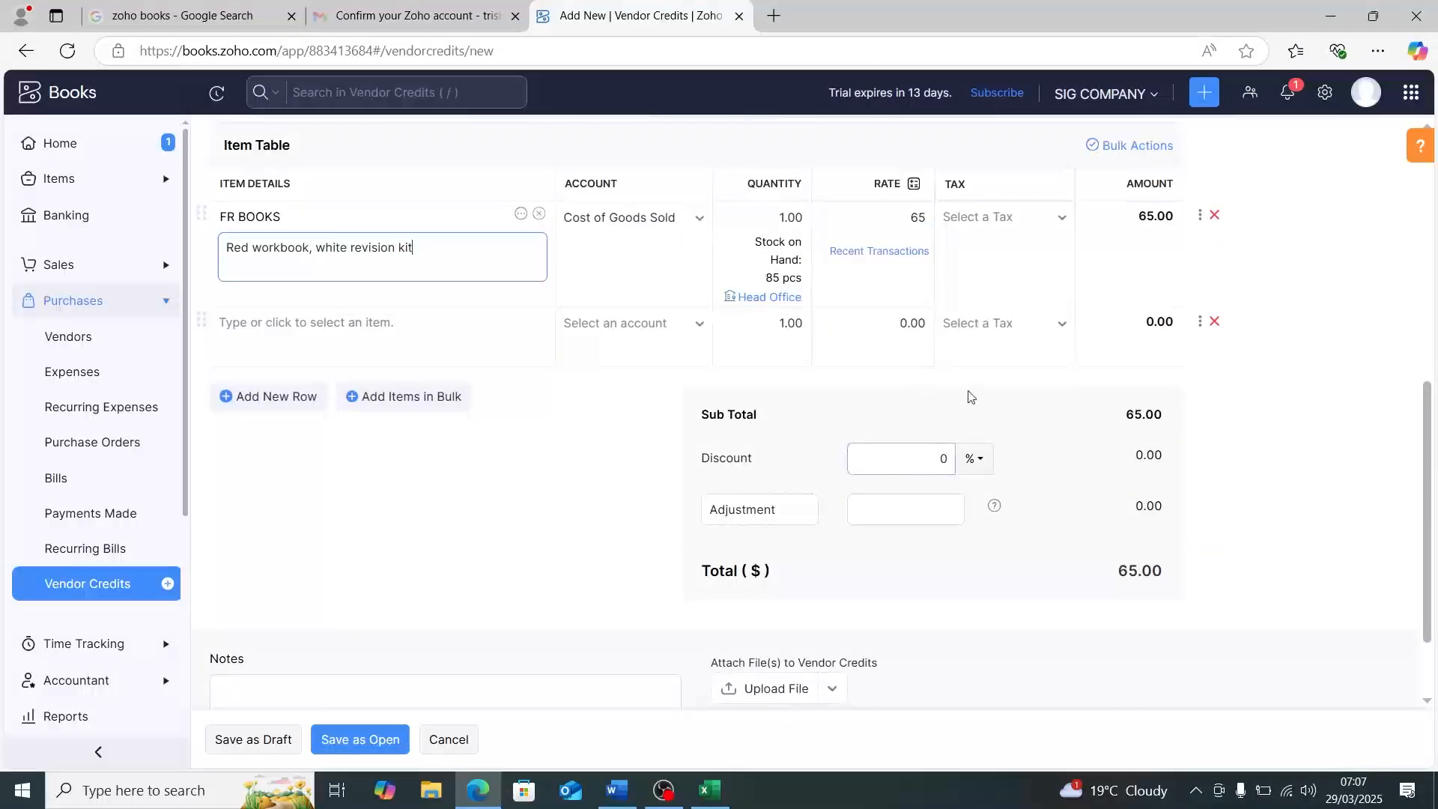
{"action": "scroll", "coordinate": [1046, 327], "scroll_direction": "up", "scroll_amount": 3}
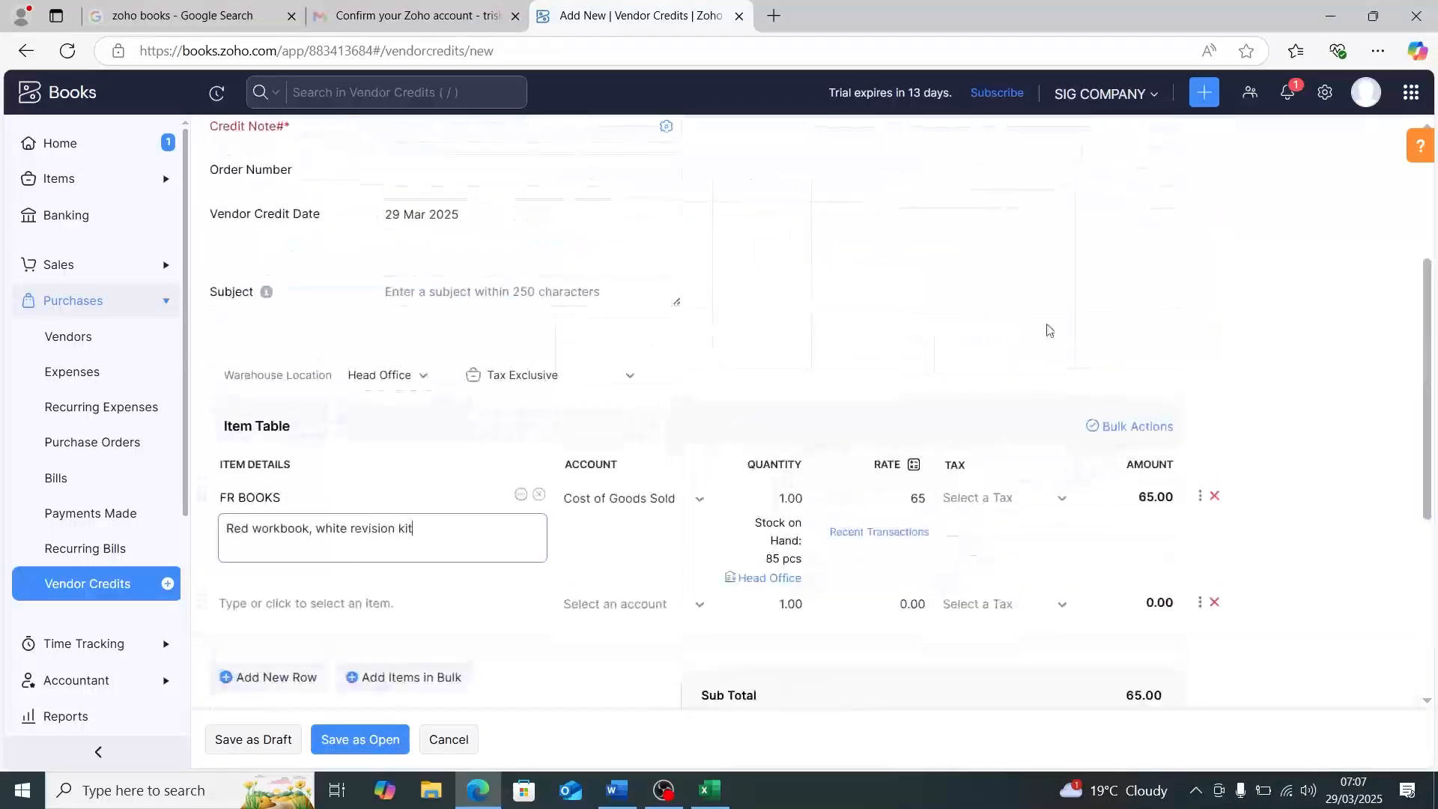
{"action": "left_click", "coordinate": [1070, 497]}
{"action": "left_click", "coordinate": [1018, 420]}
{"action": "scroll", "coordinate": [807, 480], "scroll_direction": "down", "scroll_amount": 5}
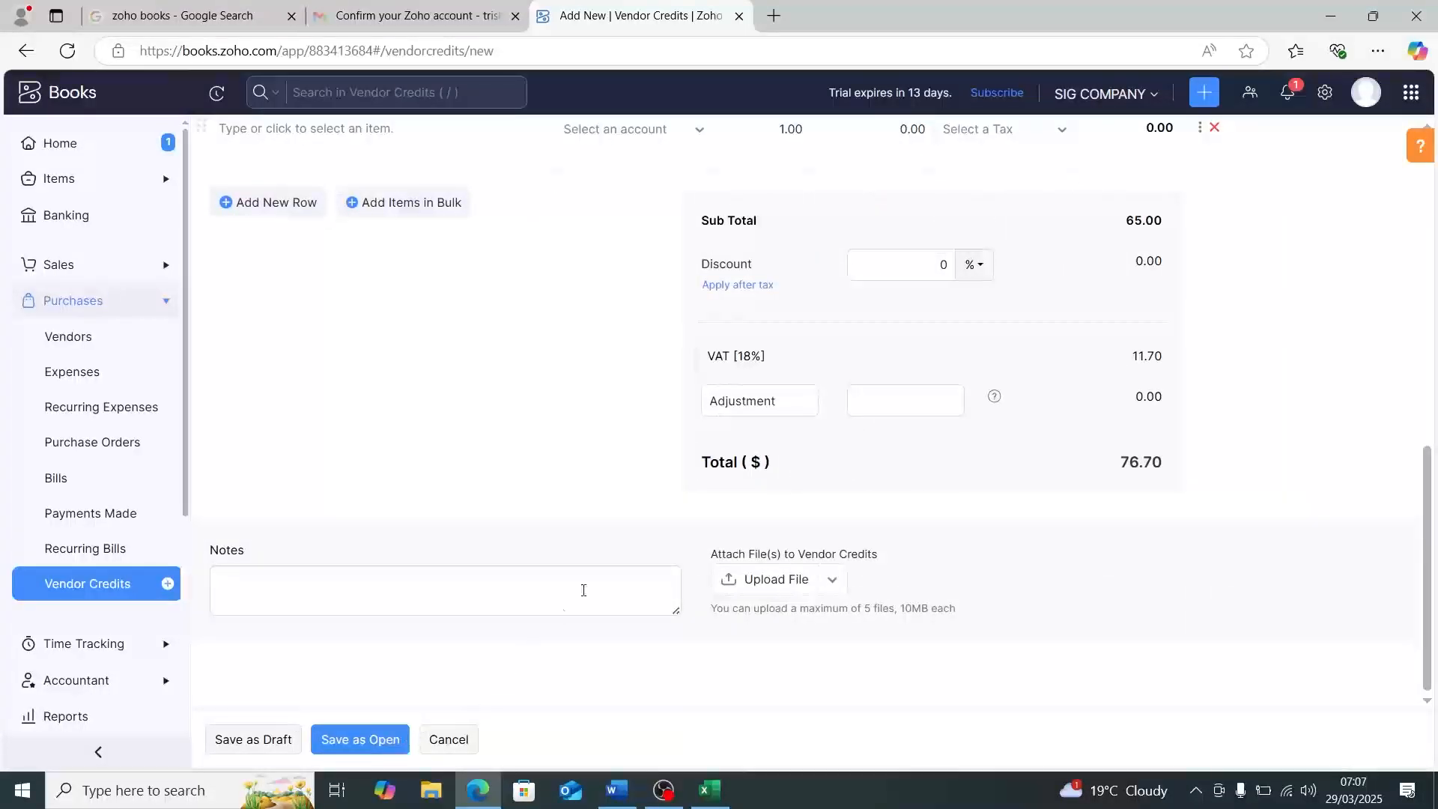
Step: Review the vendor credit form, including its credit note number and order number fields and the item table
{"action": "scroll", "coordinate": [592, 585], "scroll_direction": "up", "scroll_amount": 5}
{"action": "scroll", "coordinate": [611, 575], "scroll_direction": "up", "scroll_amount": 3}
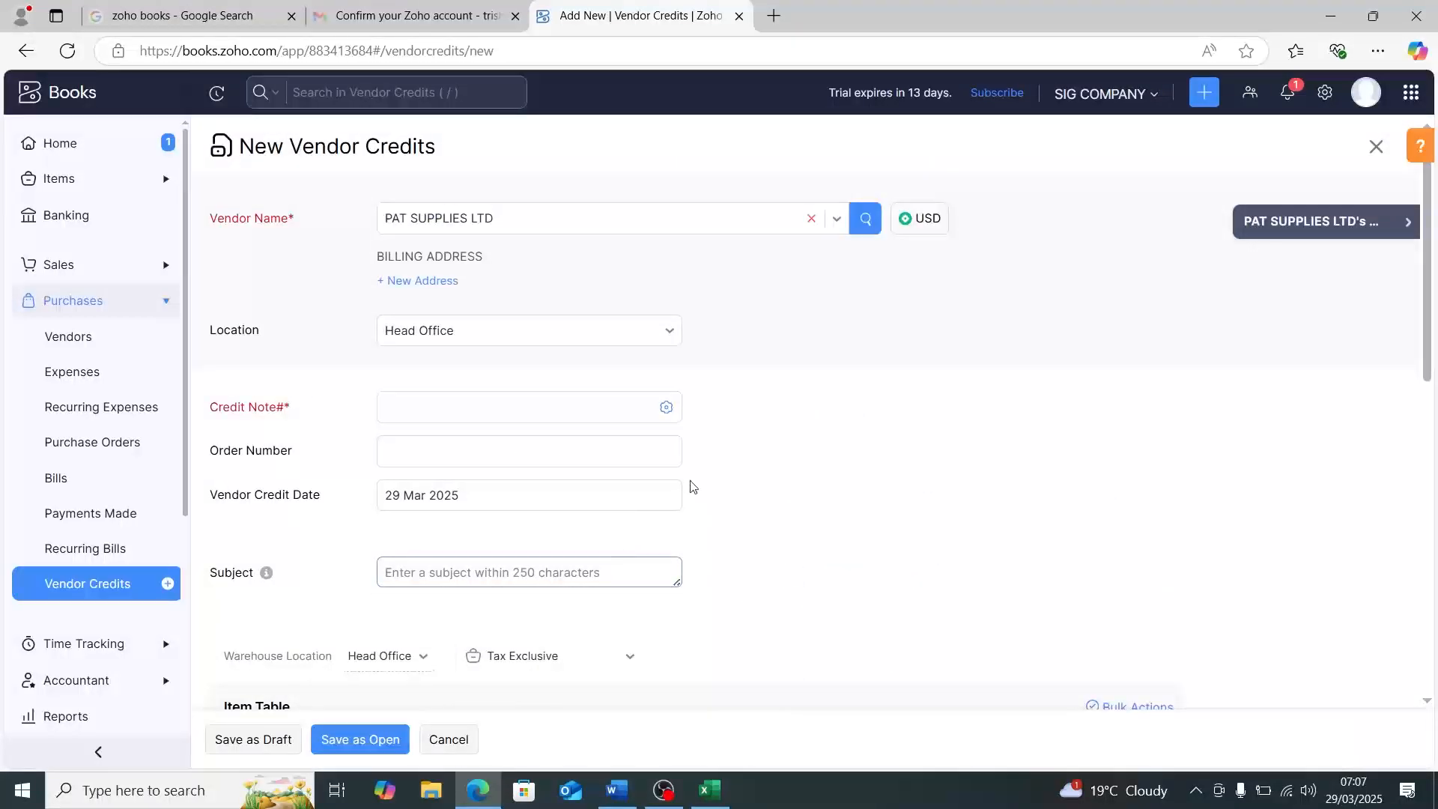
{"action": "left_click", "coordinate": [580, 411]}
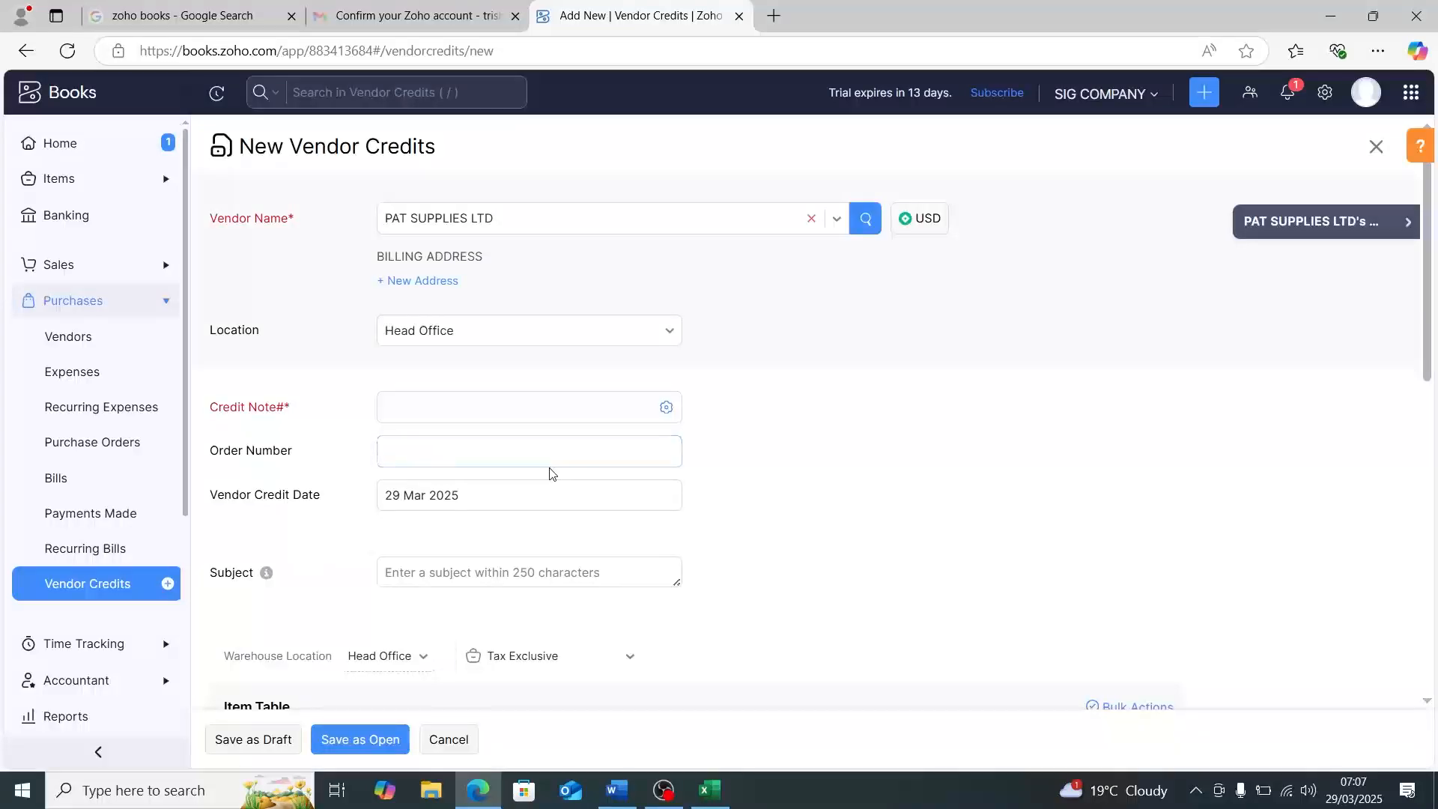
{"action": "scroll", "coordinate": [552, 536], "scroll_direction": "down", "scroll_amount": 5}
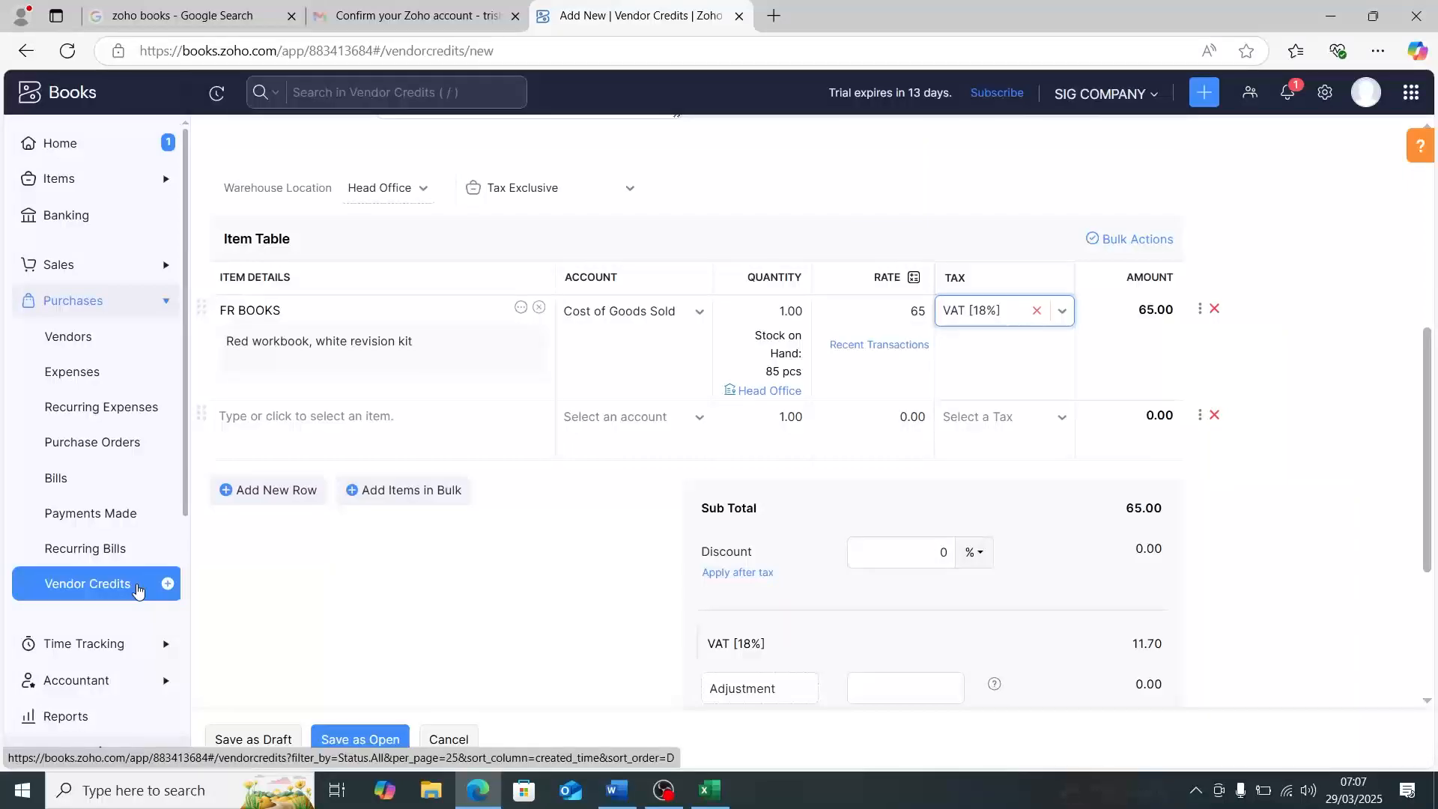
{"action": "scroll", "coordinate": [571, 528], "scroll_direction": "up", "scroll_amount": 4}
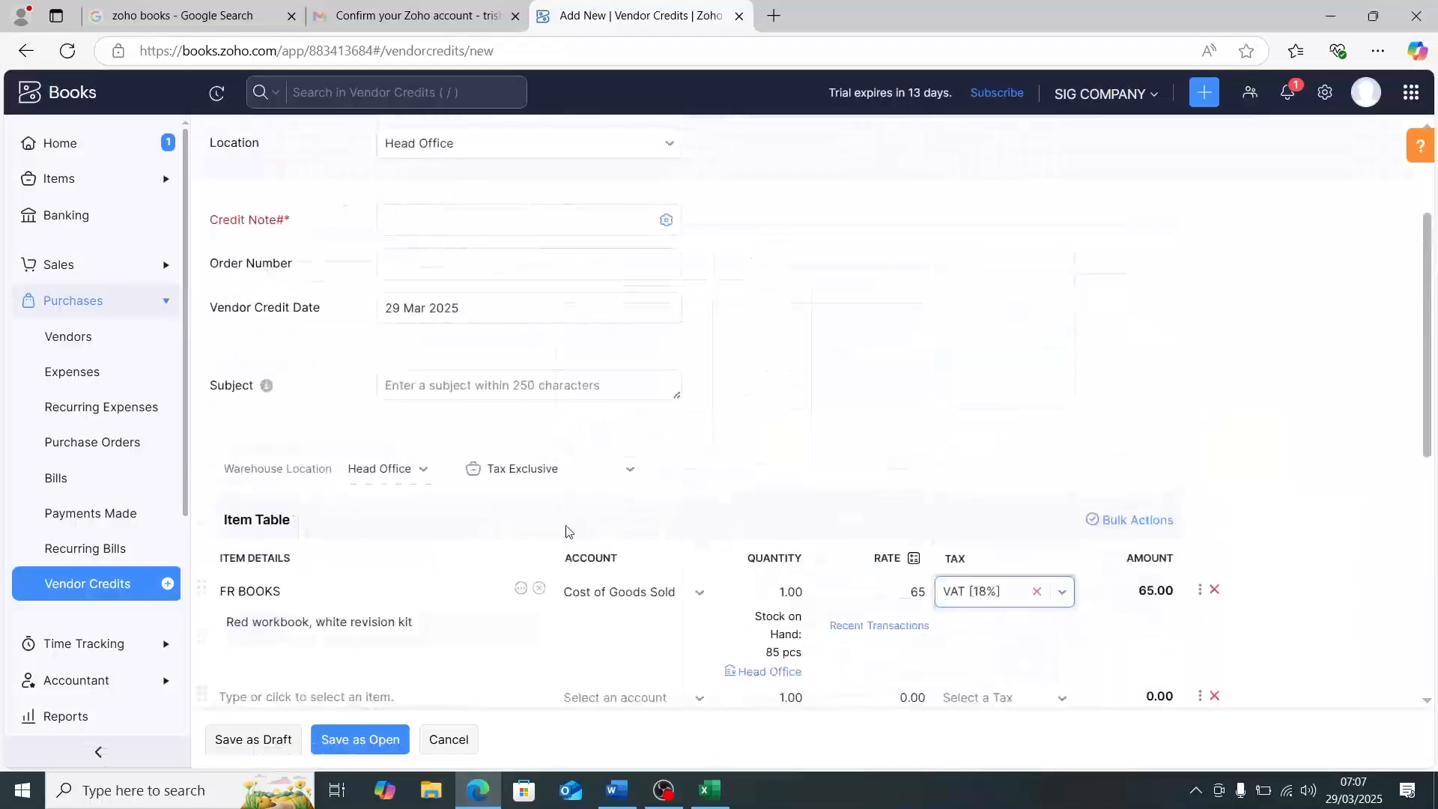
{"action": "left_click", "coordinate": [536, 410]}
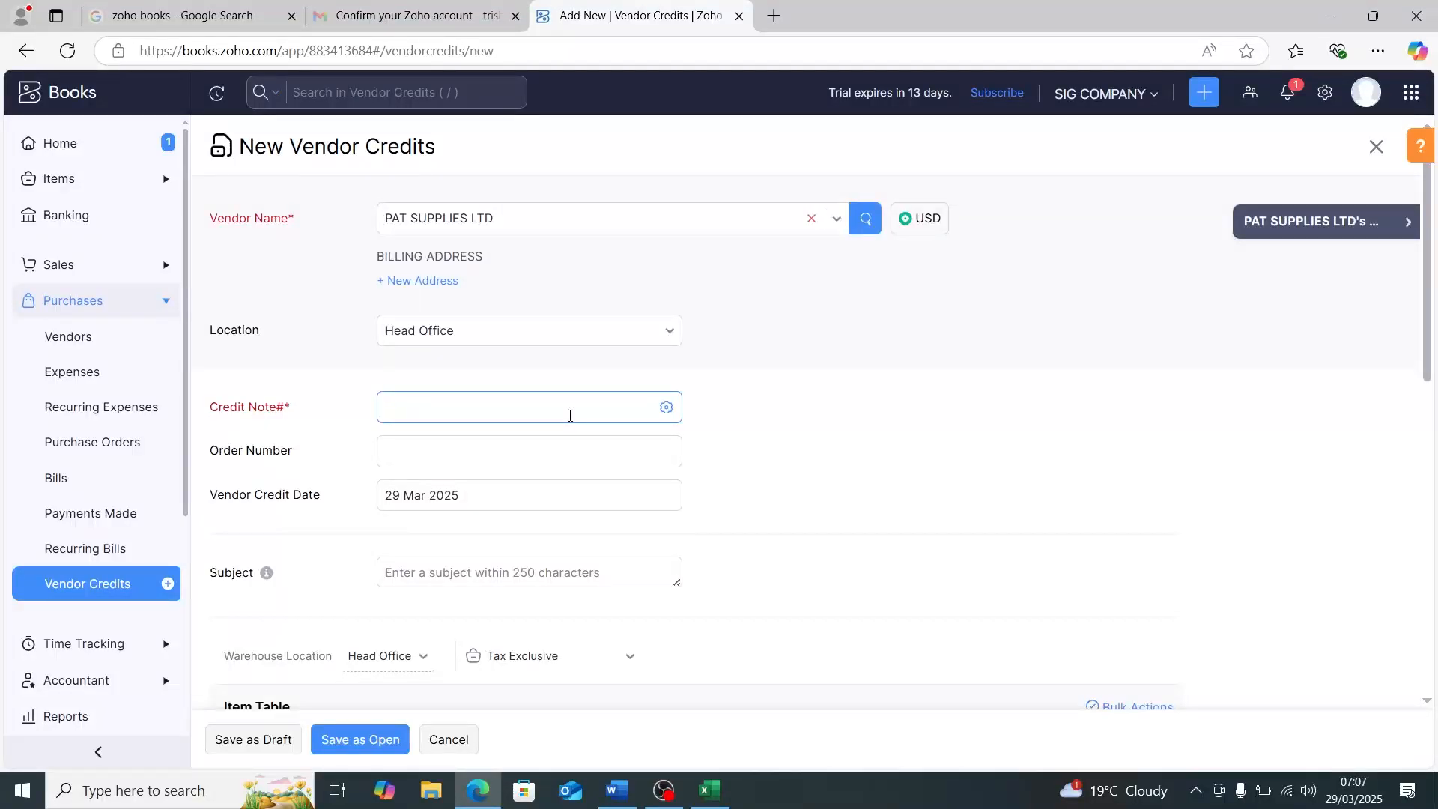
{"action": "left_click", "coordinate": [639, 441]}
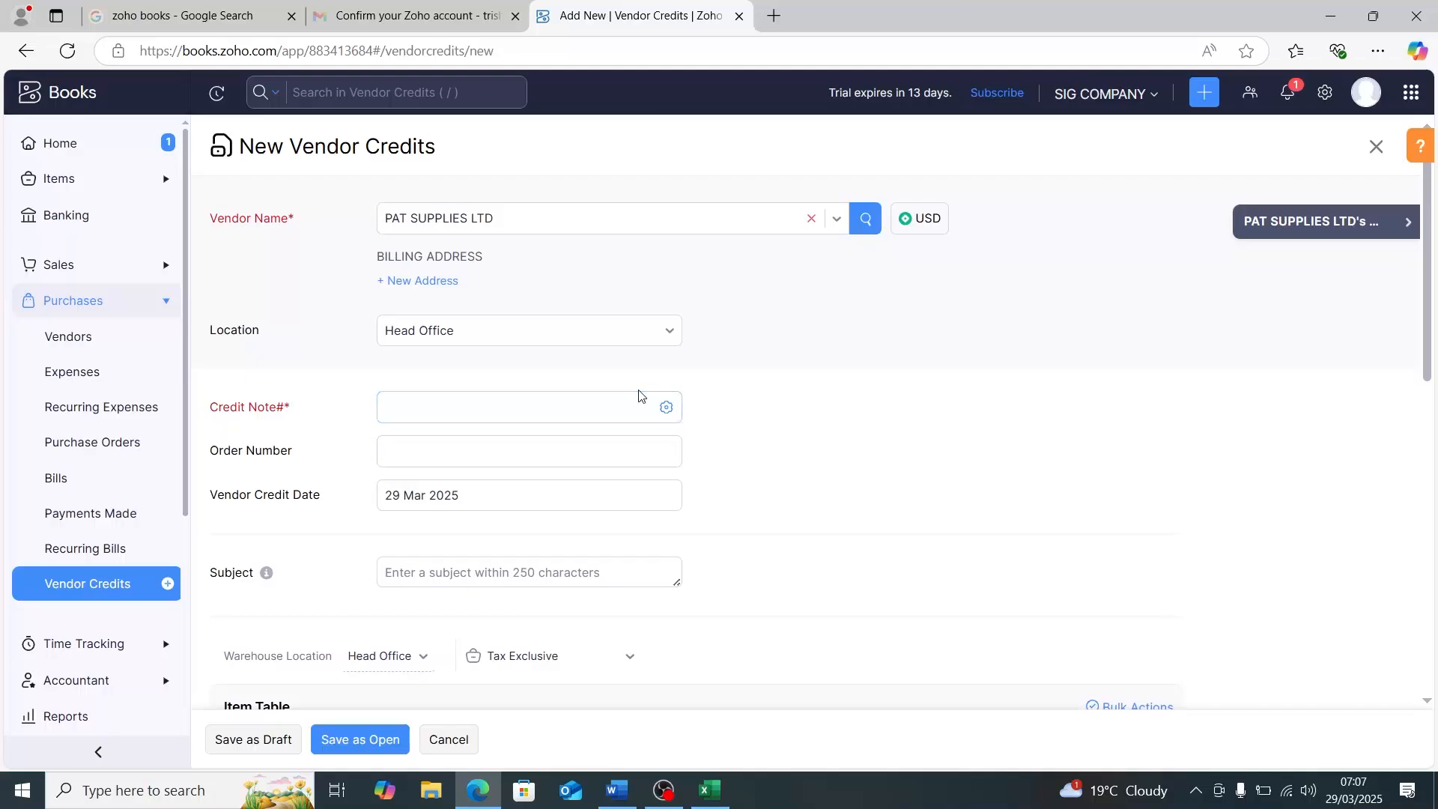